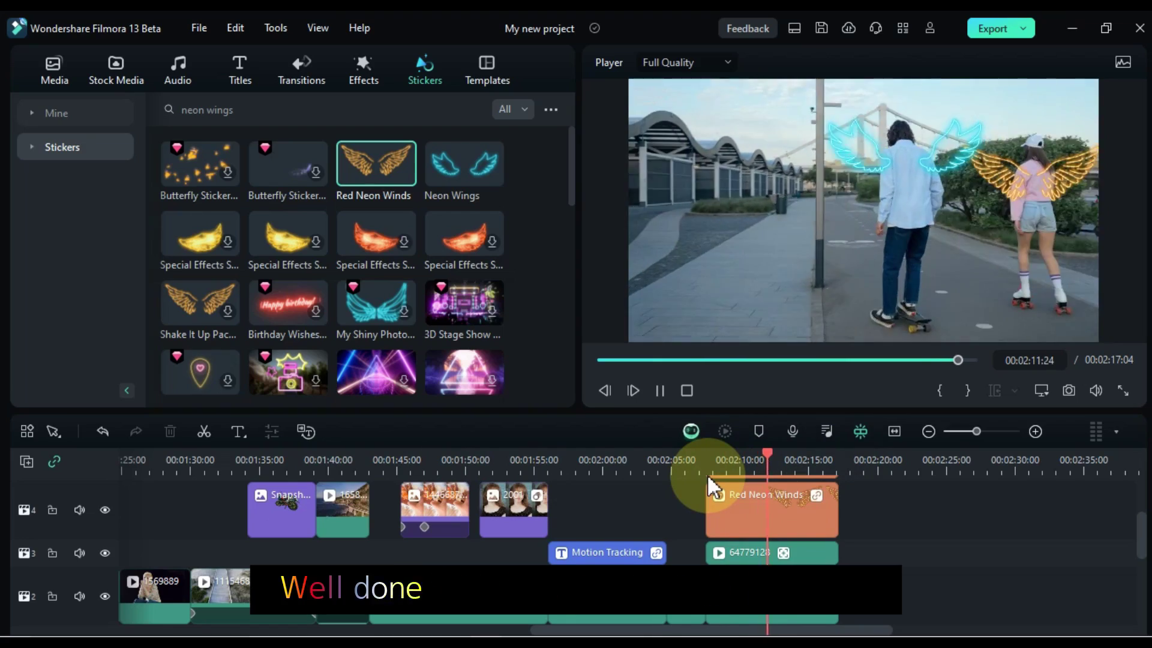
# Apply the Devil Female, Mr J and Oil Painting AI styles to the portrait photo
pyautogui.scroll(2, 750, 552)
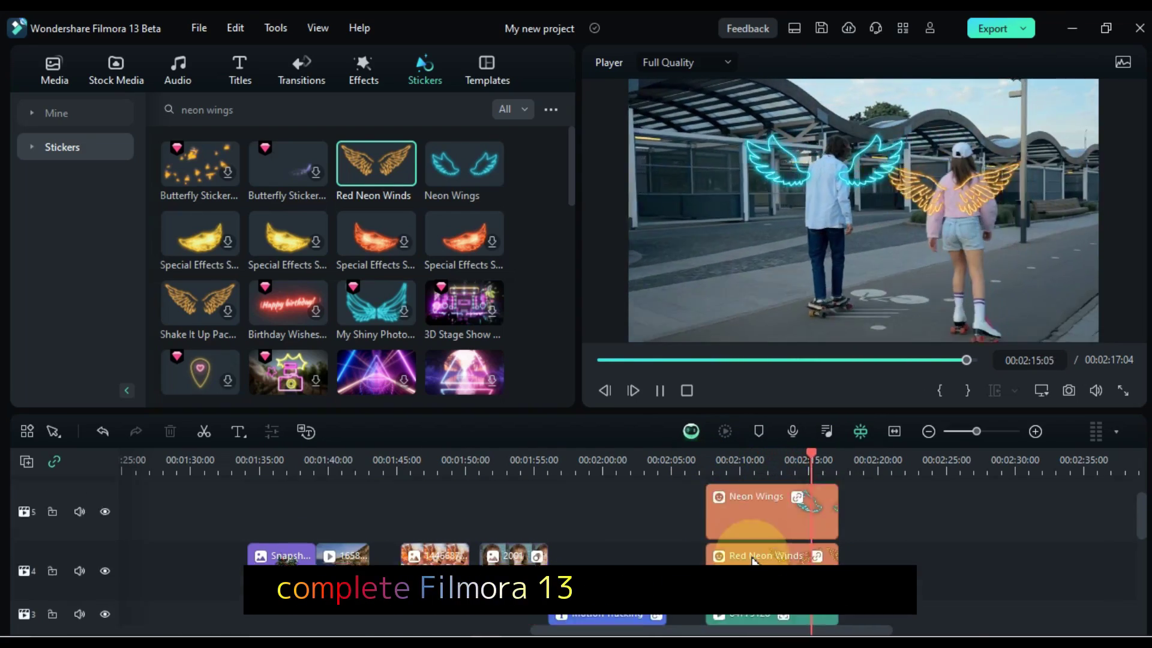
pyautogui.scroll(-2, 753, 561)
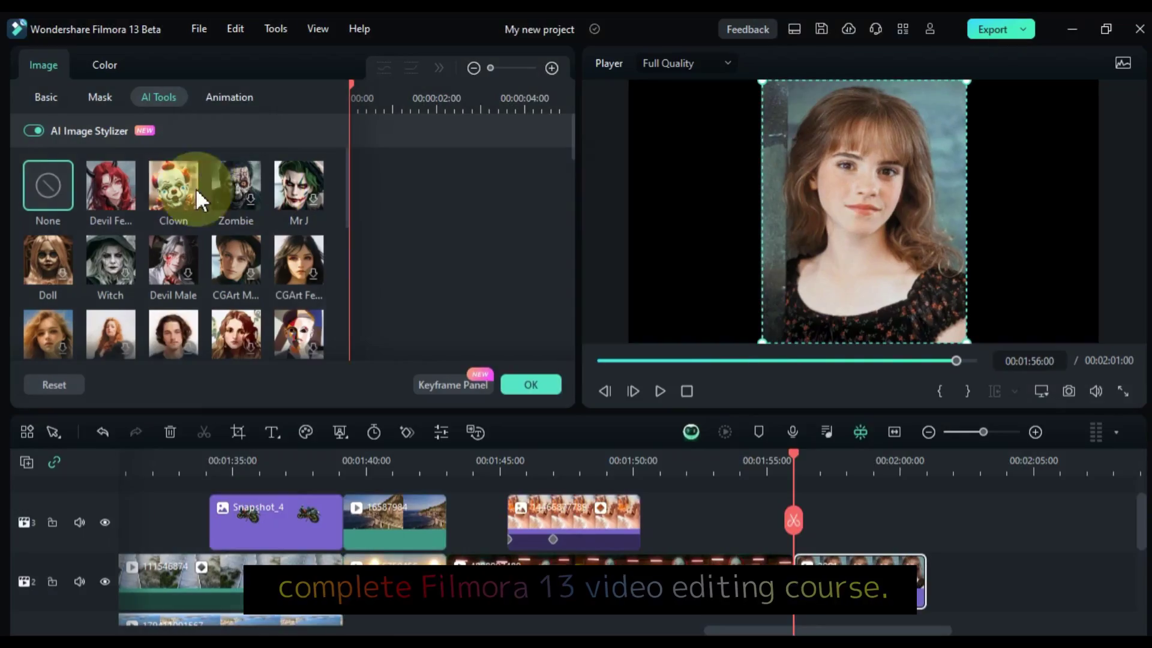
pyautogui.click(112, 188)
pyautogui.click(660, 356)
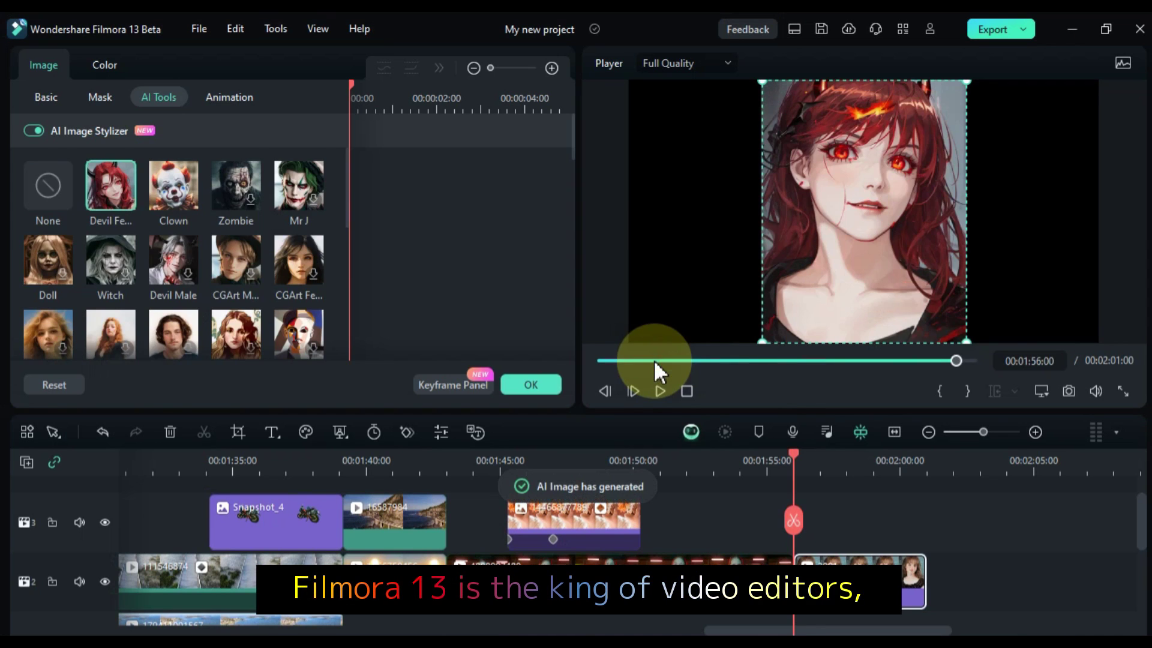
pyautogui.click(817, 454)
pyautogui.click(654, 354)
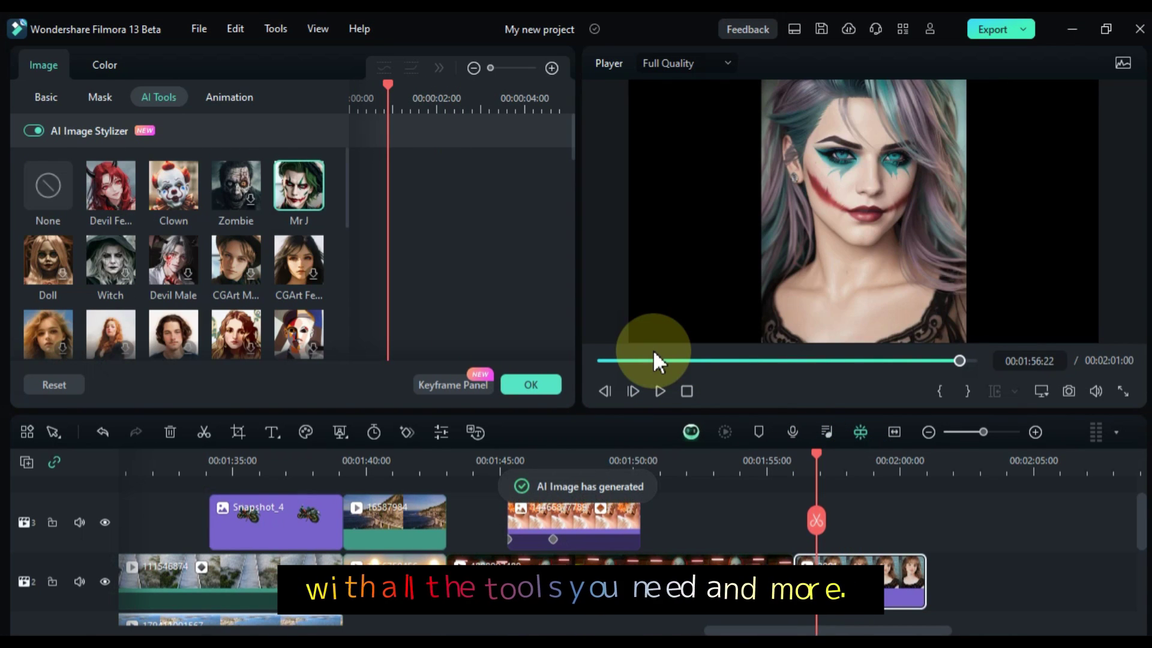
pyautogui.click(625, 348)
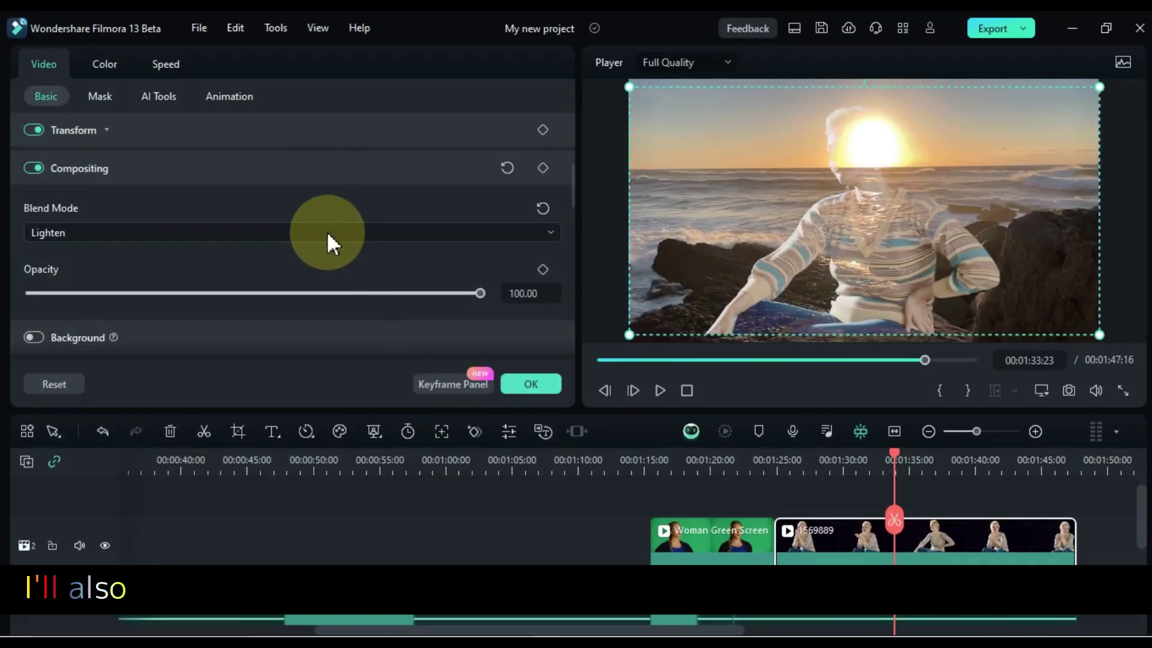
# Browse the clip's blend modes, adjust the cutout edge thickness, and scrub to preview the result
pyautogui.click(328, 233)
pyautogui.scroll(-3, 225, 433)
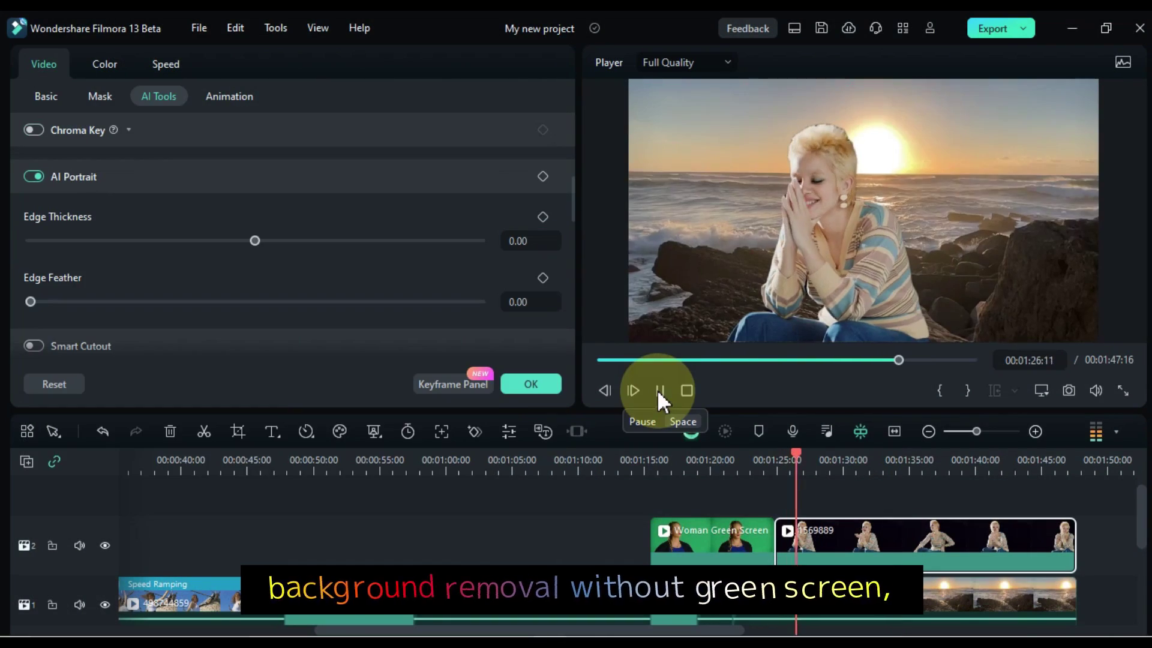
pyautogui.click(657, 390)
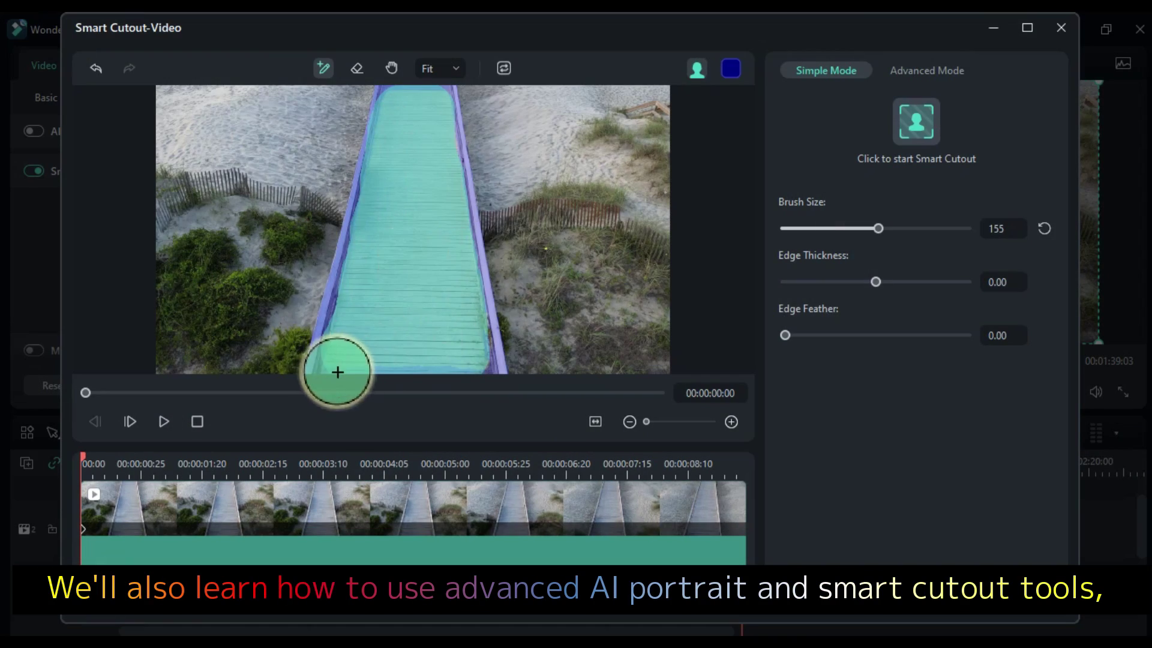
pyautogui.moveTo(876, 282)
pyautogui.mouseDown()
pyautogui.moveTo(905, 285)
pyautogui.moveTo(811, 294)
pyautogui.mouseUp()
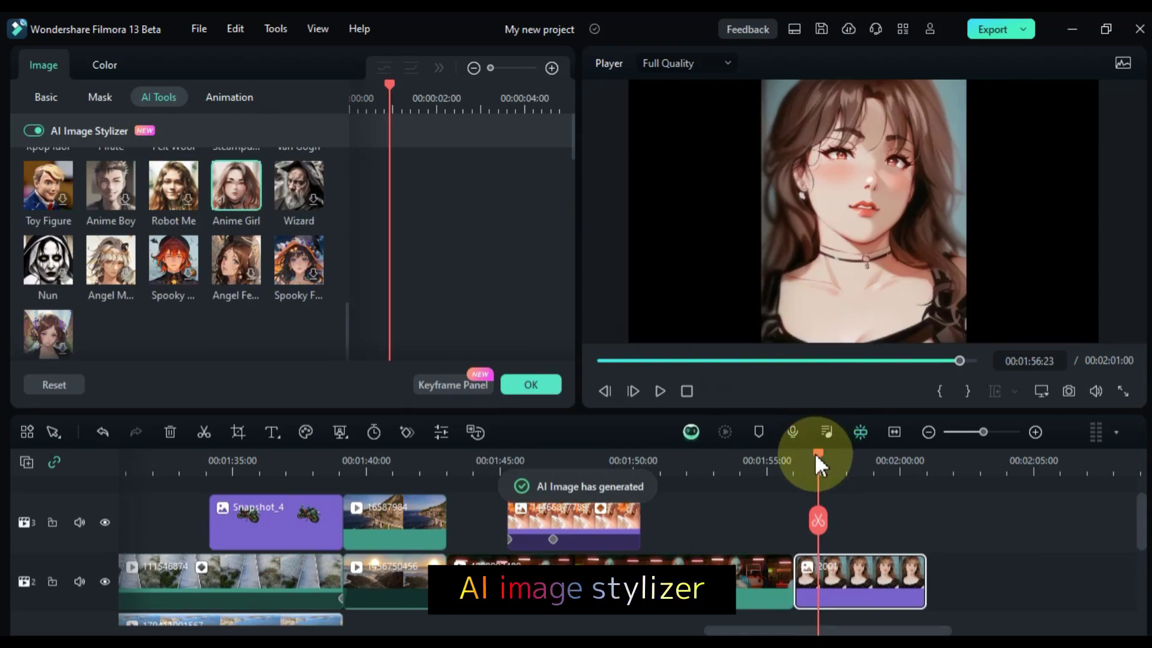
pyautogui.moveTo(814, 462); pyautogui.dragTo(862, 463)
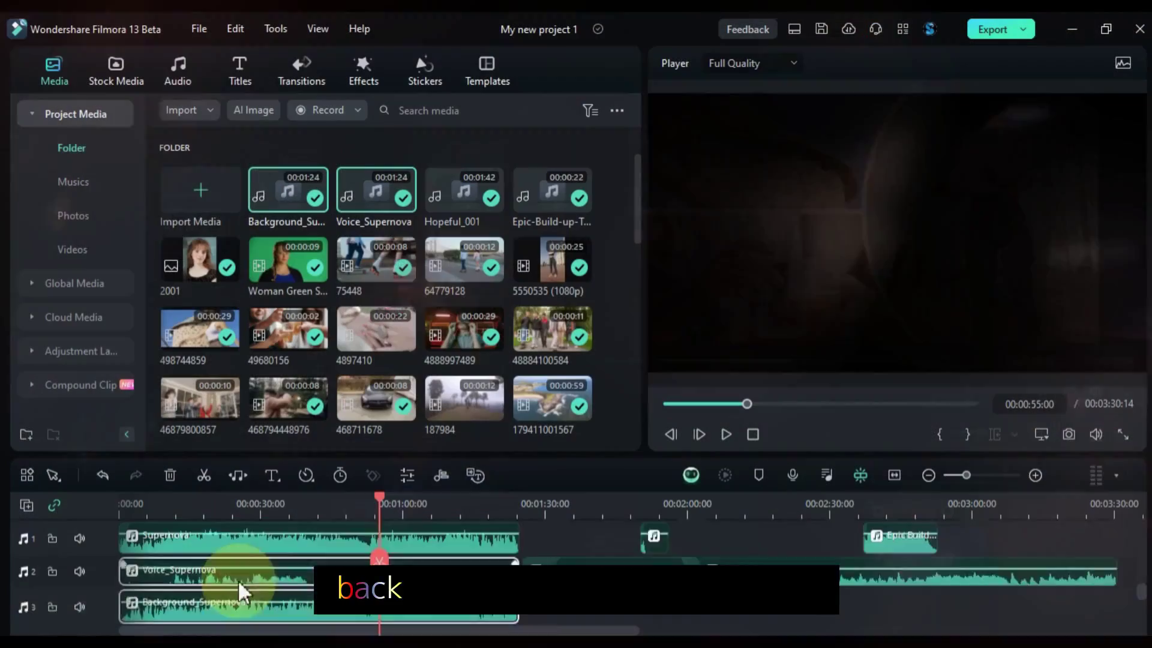
# Select the Supernova music clip, start generating AI music, and browse the stock media
pyautogui.click(241, 566)
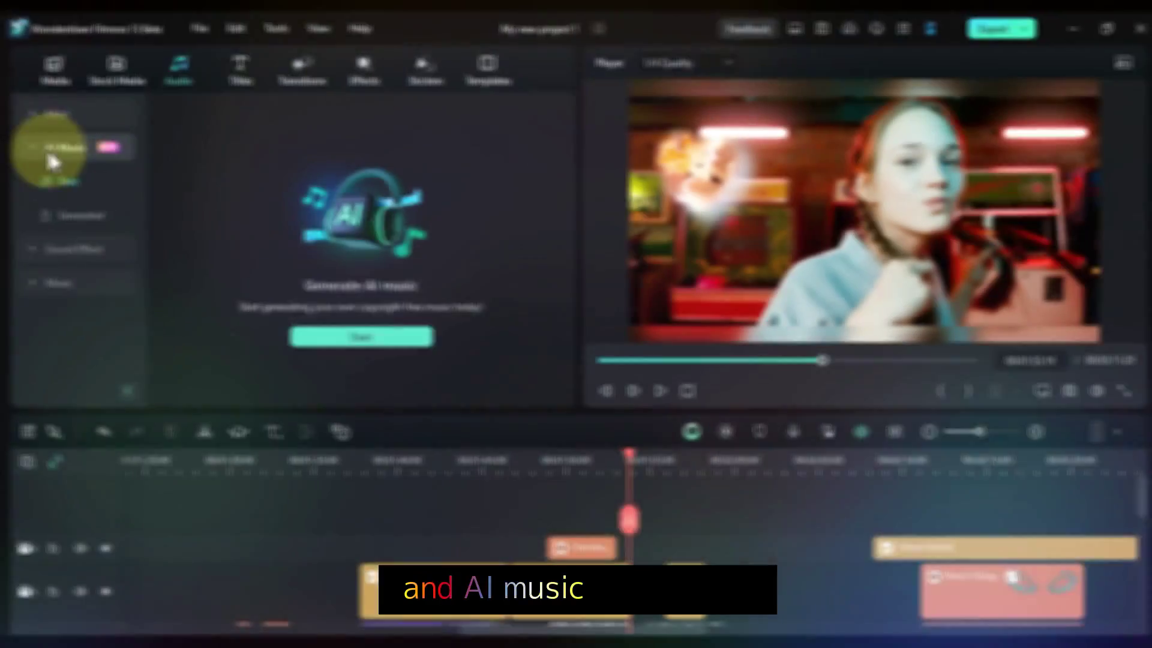
pyautogui.click(340, 339)
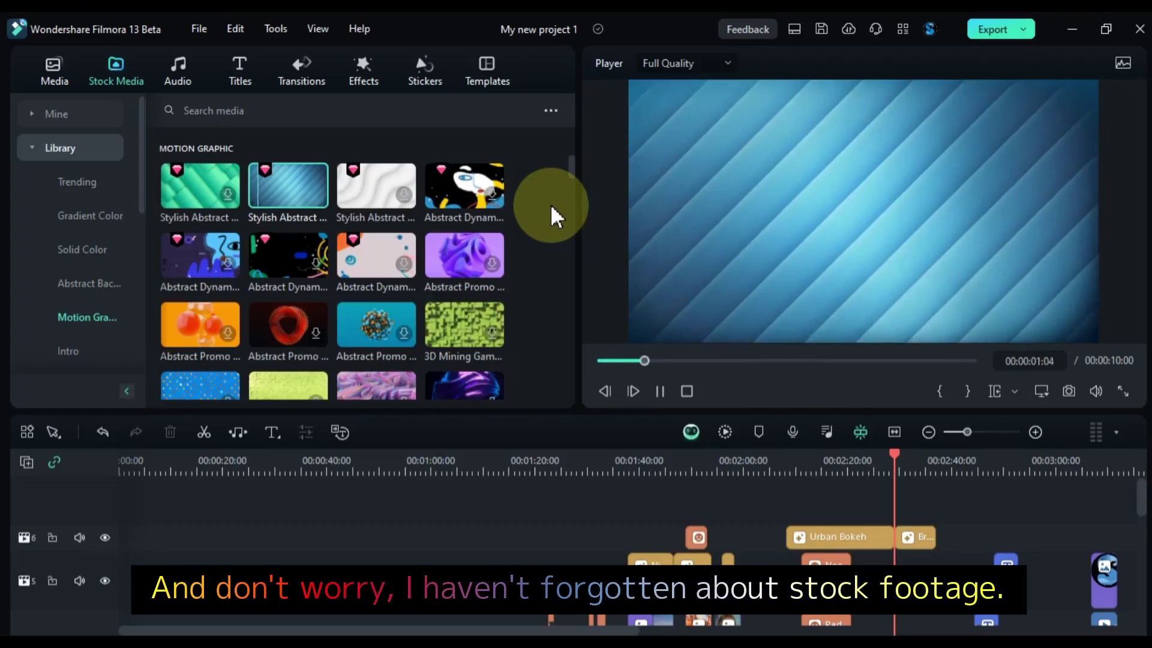
pyautogui.scroll(-3, 459, 269)
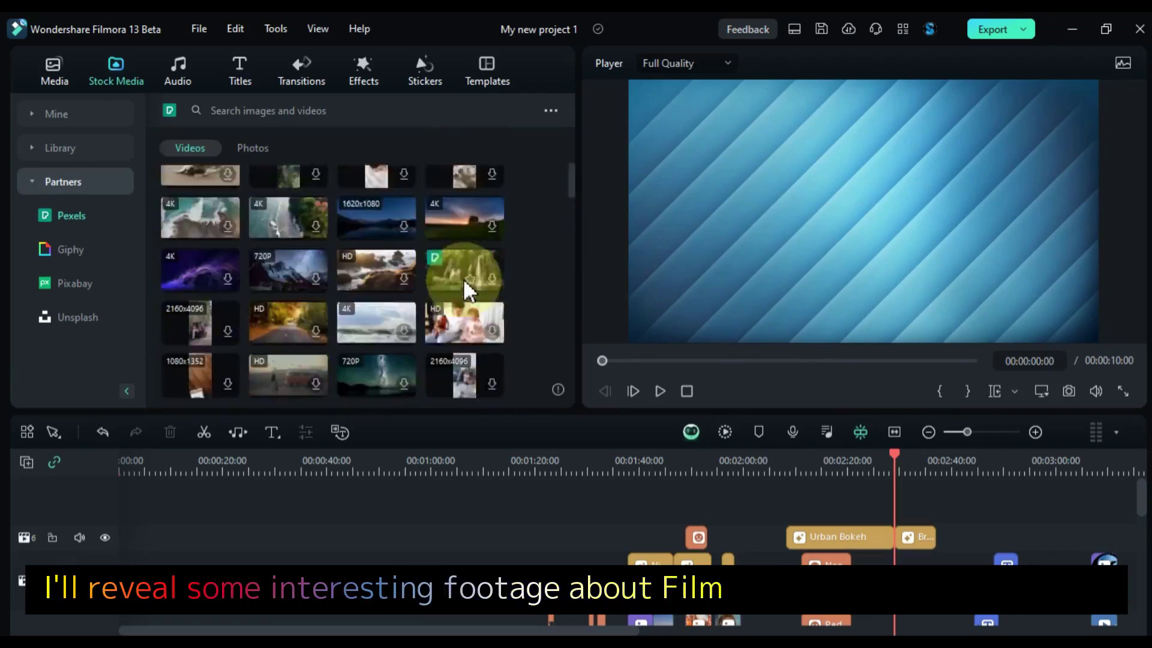
pyautogui.scroll(-5, 464, 278)
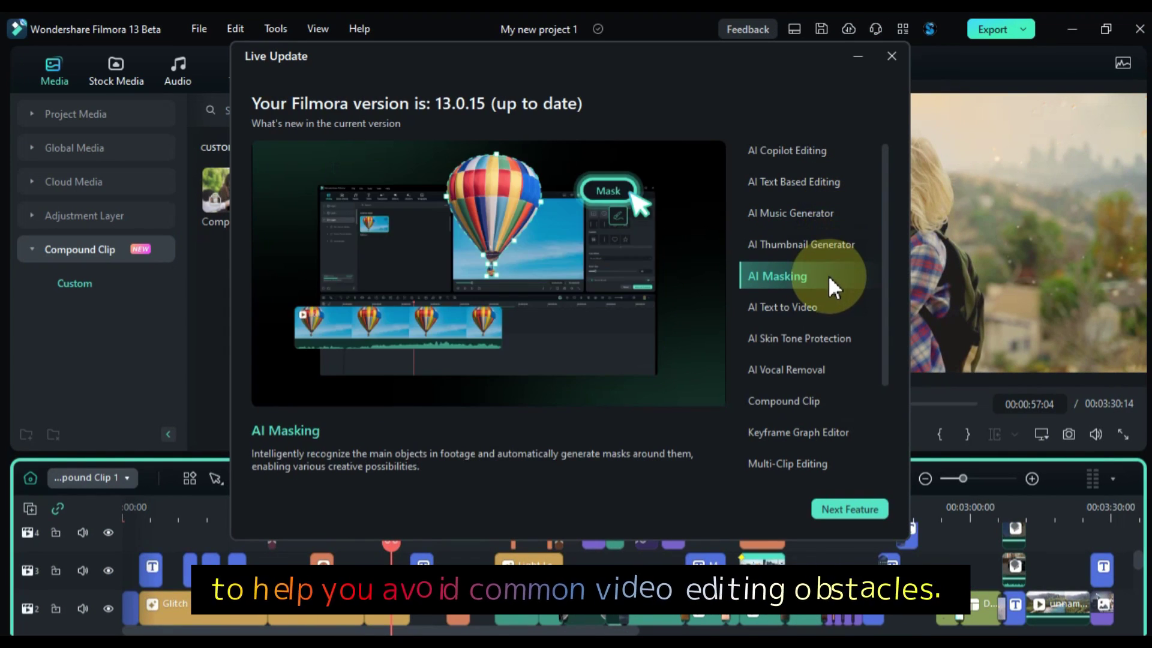
# View the AI Masking details, switch to Dark Mode, and export My video.mp4 with one pause and resume
pyautogui.click(827, 304)
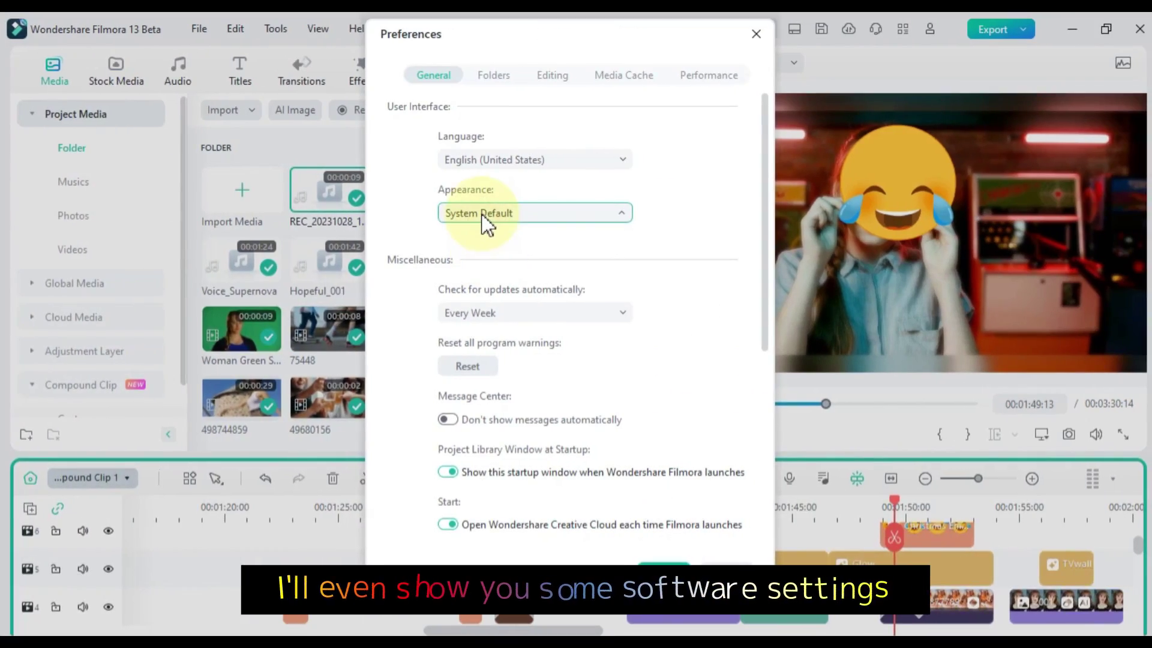
pyautogui.click(492, 255)
pyautogui.scroll(-1, 550, 390)
pyautogui.scroll(1, 549, 390)
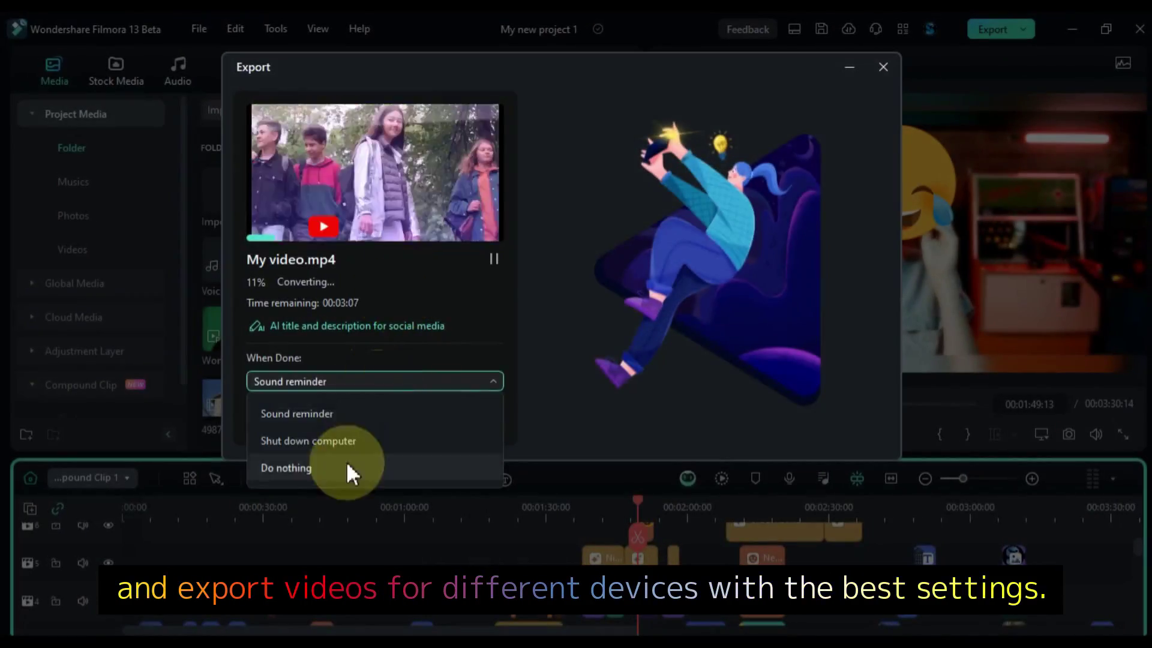
pyautogui.click(491, 256)
pyautogui.click(491, 257)
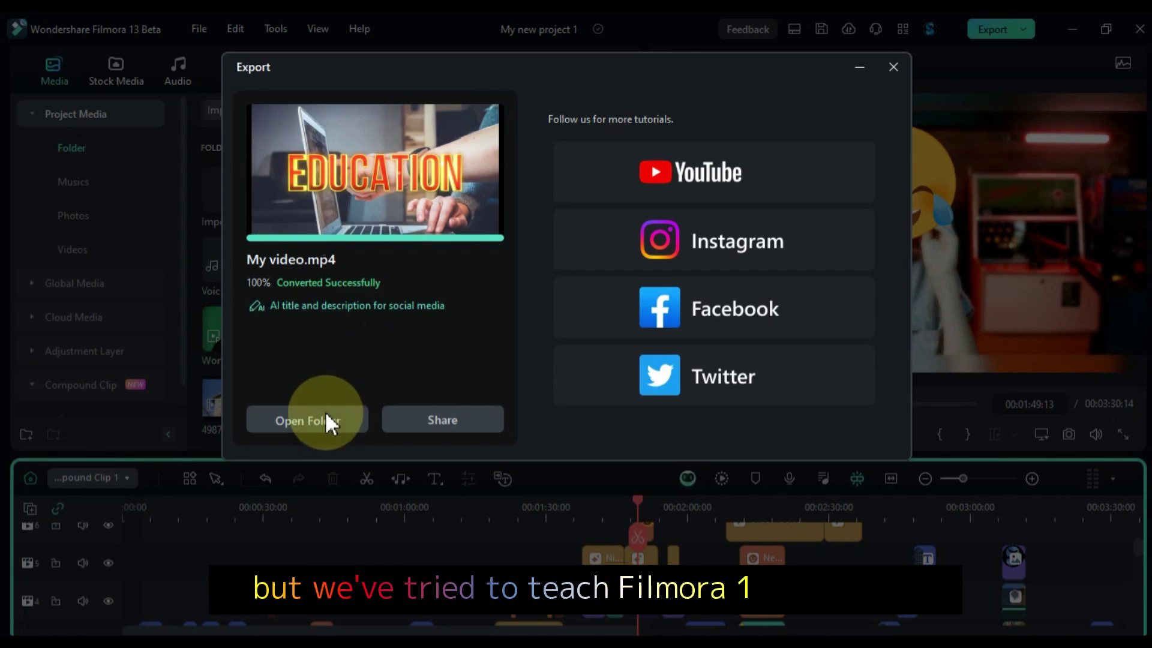
# Play My video.mp4 from its export folder in QQPlayer, jumping ahead to 0:15 and about 0:31
pyautogui.click(324, 414)
pyautogui.doubleClick(738, 156)
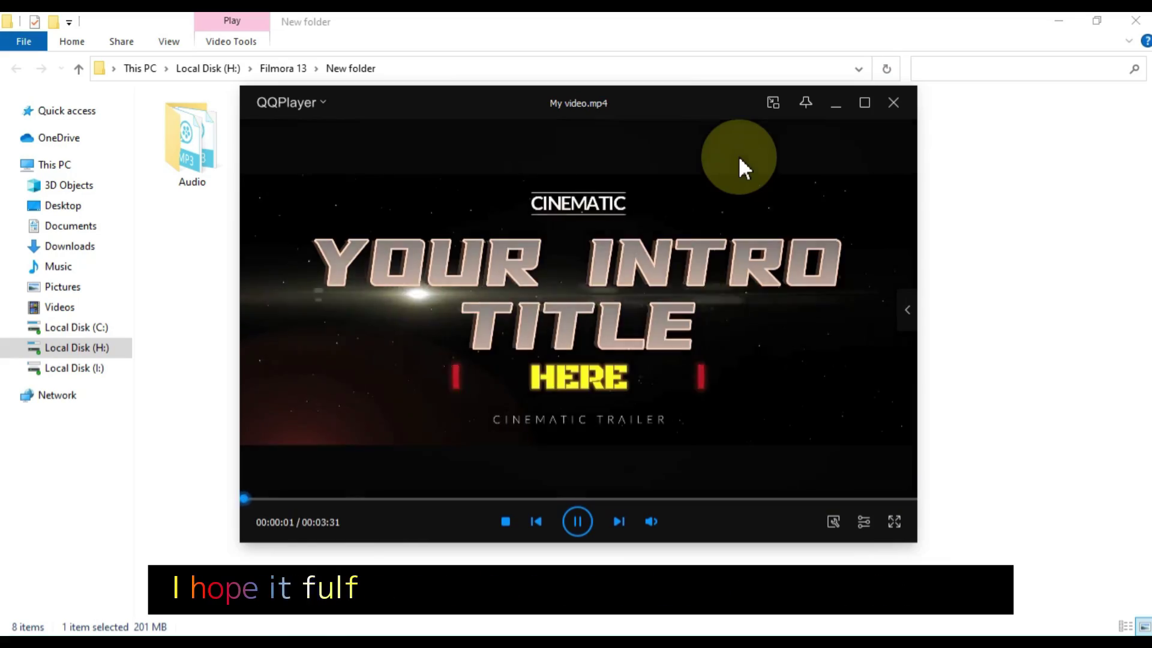
pyautogui.click(289, 497)
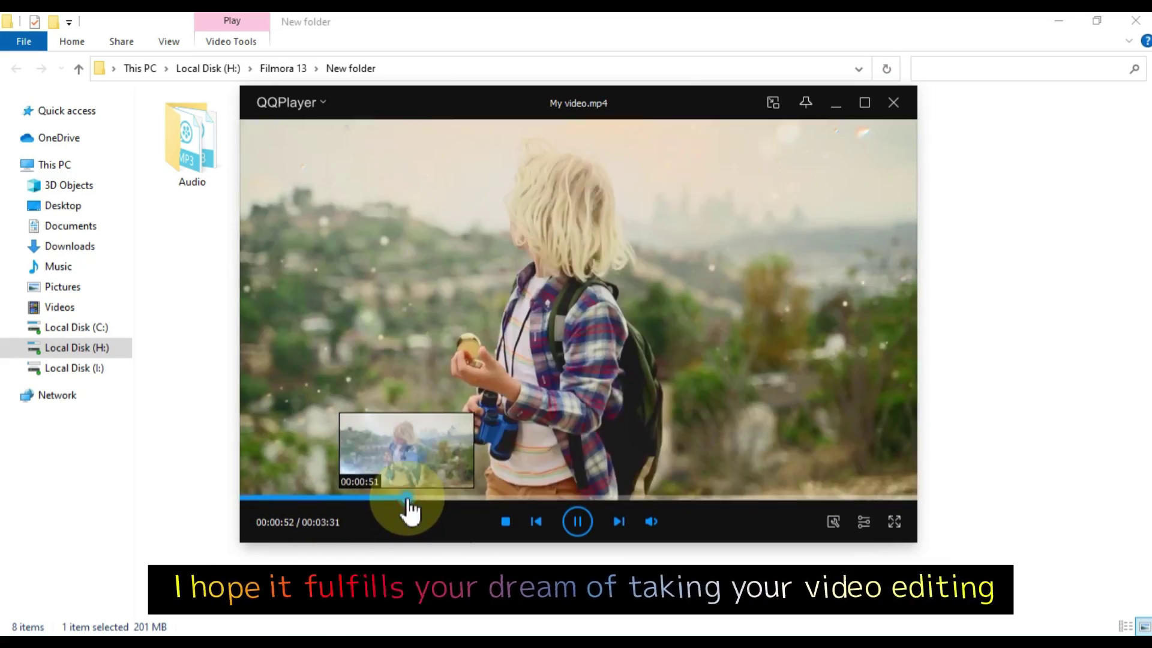
pyautogui.click(341, 497)
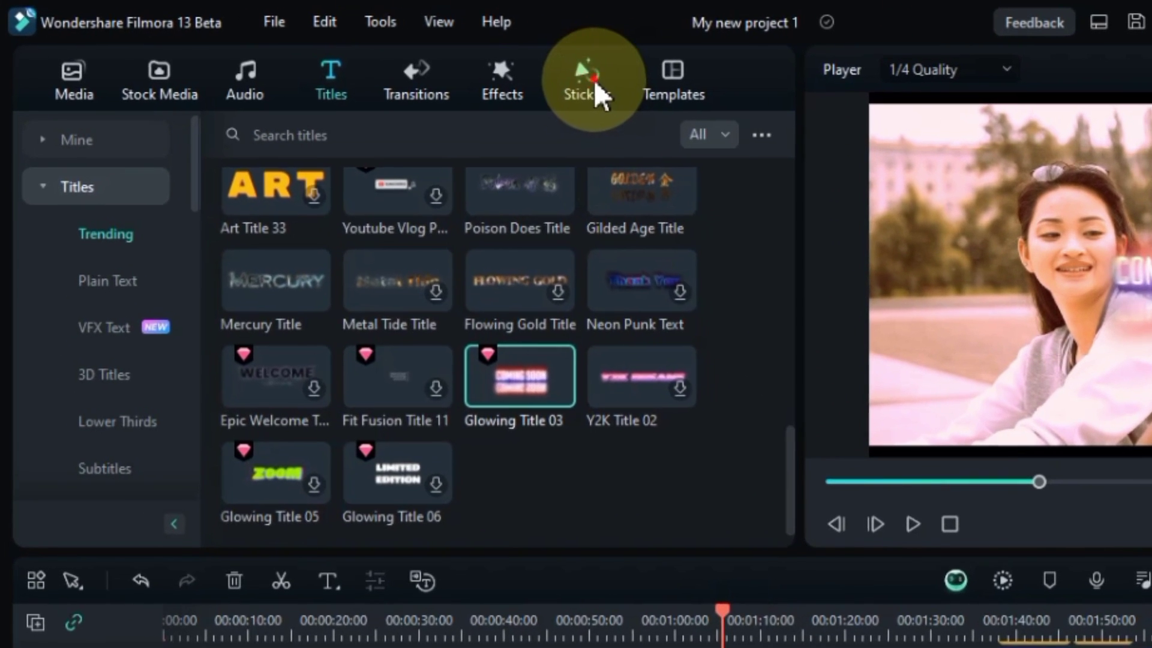
# Place the Neon Element thumbs-up sticker on track 3 near the 30-second mark
pyautogui.click(429, 75)
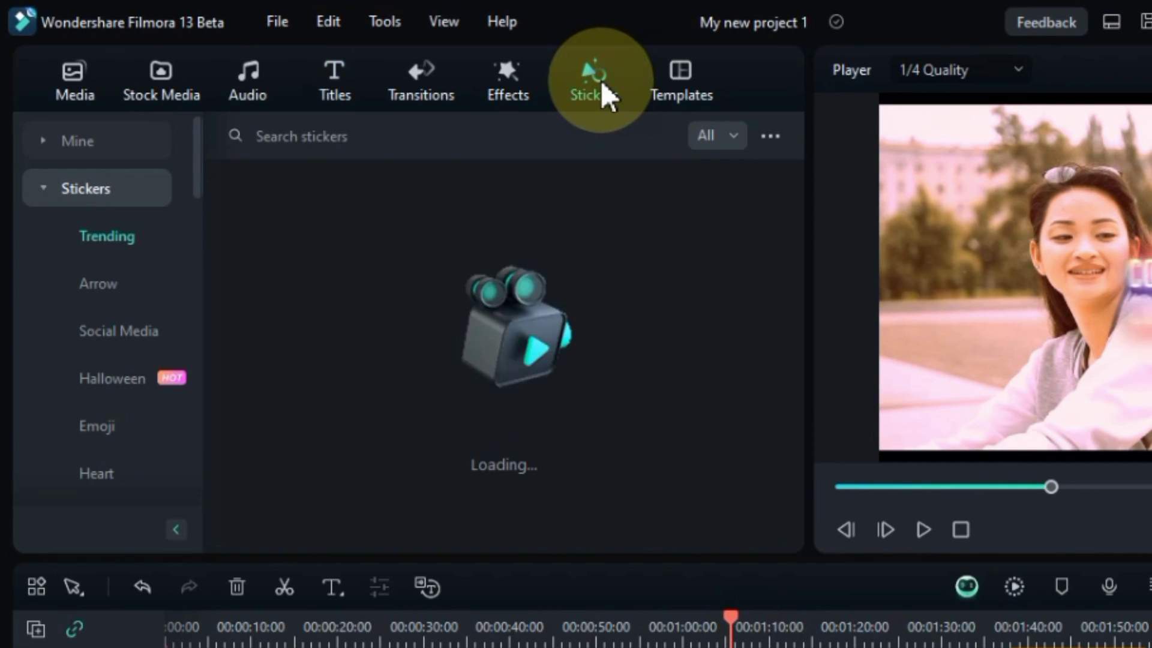
pyautogui.scroll(-10, 779, 462)
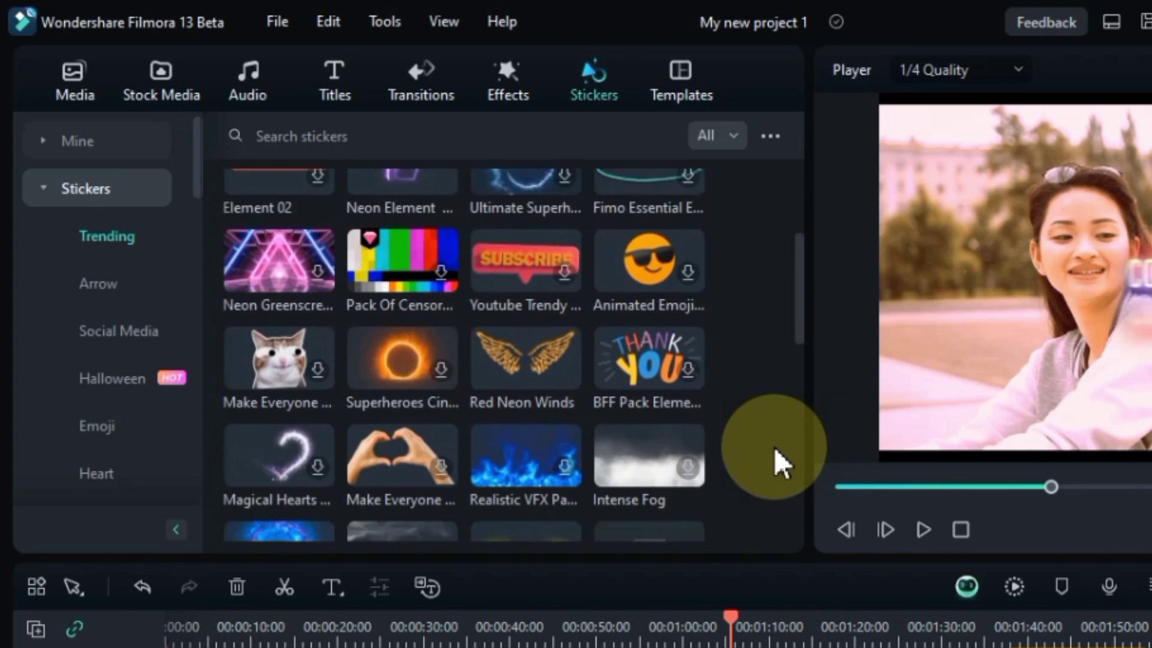
pyautogui.scroll(-2, 779, 463)
pyautogui.scroll(3, 779, 463)
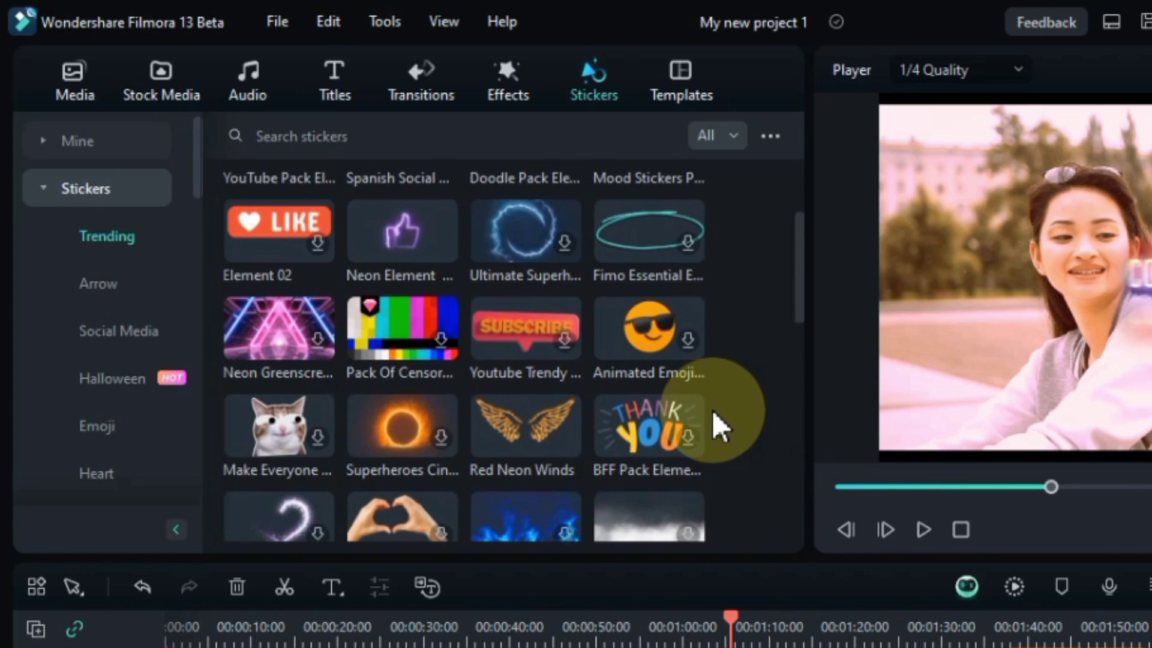
pyautogui.moveTo(436, 278)
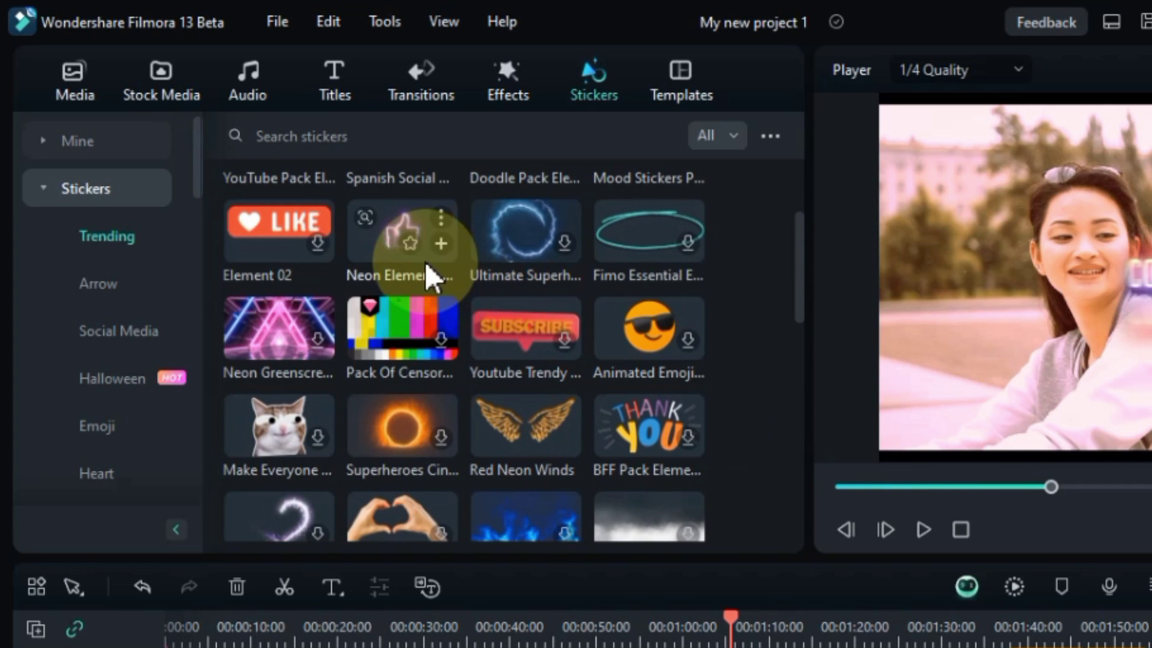
pyautogui.moveTo(370, 264); pyautogui.dragTo(479, 647)
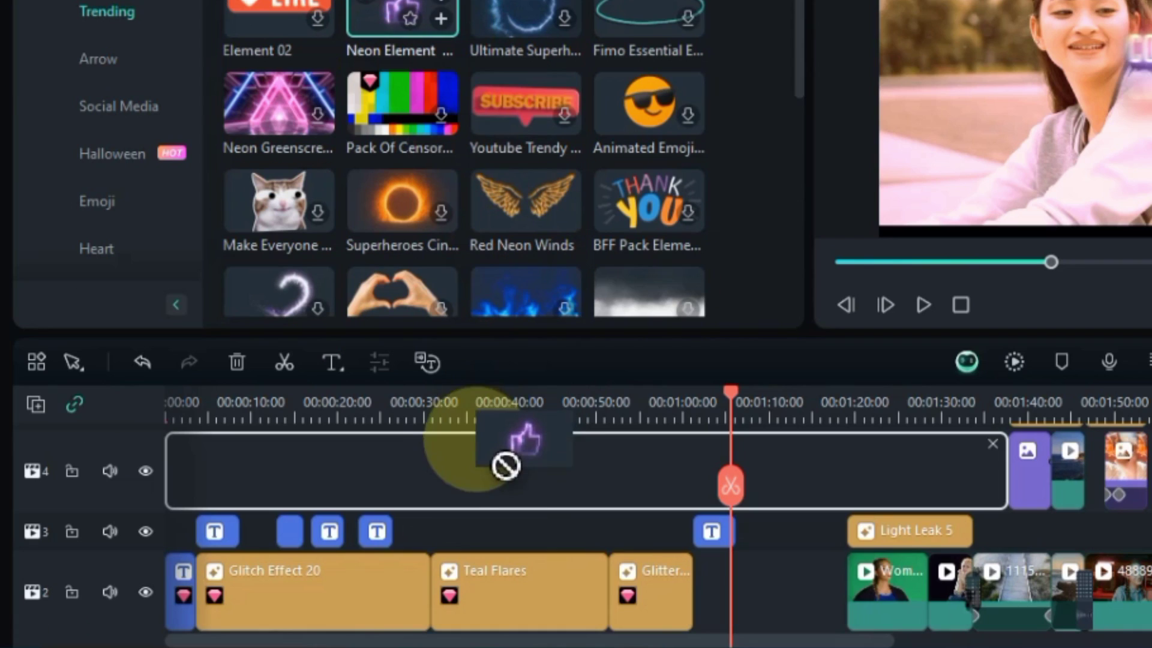
pyautogui.moveTo(439, 525); pyautogui.dragTo(439, 525)
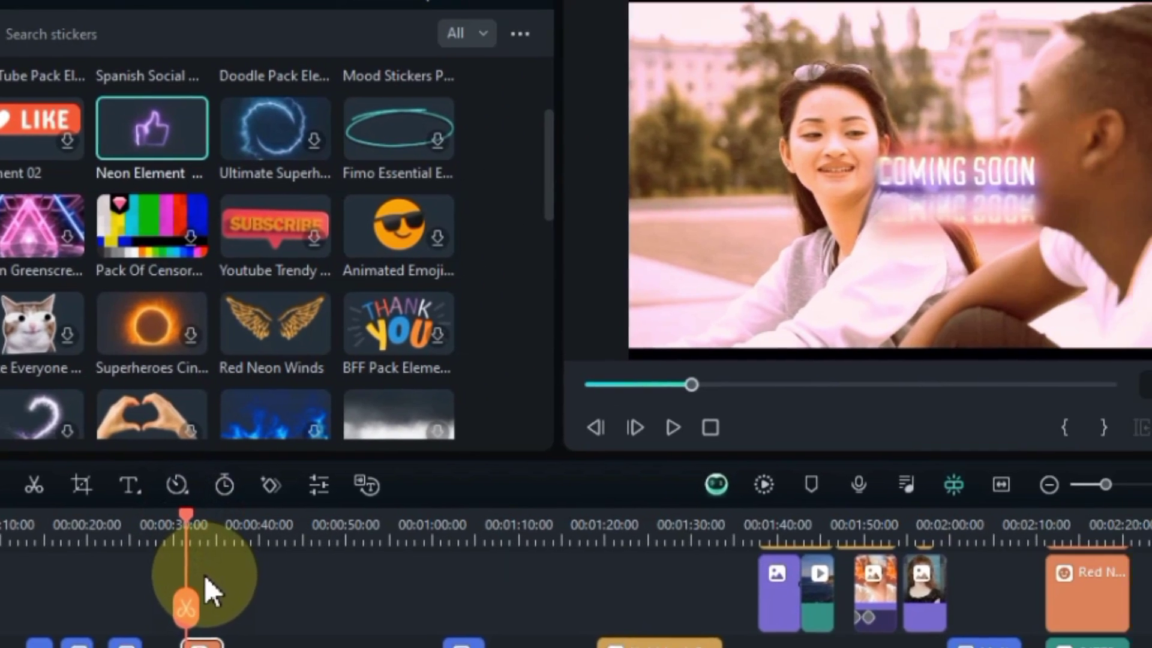
# Reset the Neon Element sticker's rotation to 0° and play back to check it stands upright
pyautogui.press('space')
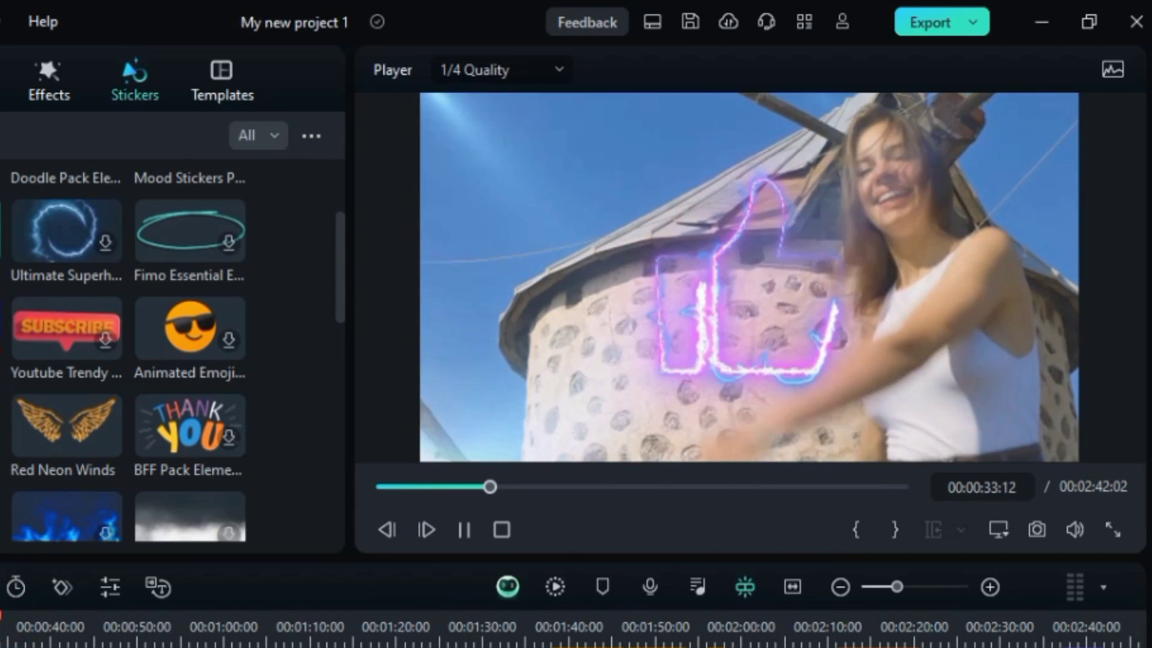
pyautogui.press('space')
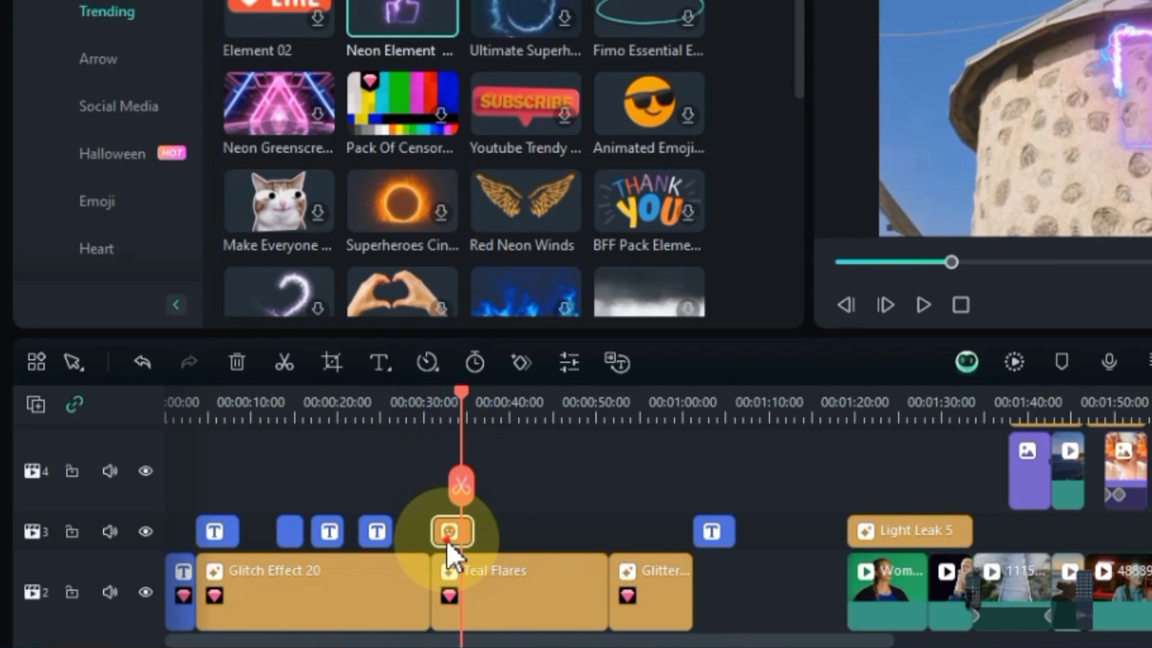
pyautogui.doubleClick(447, 538)
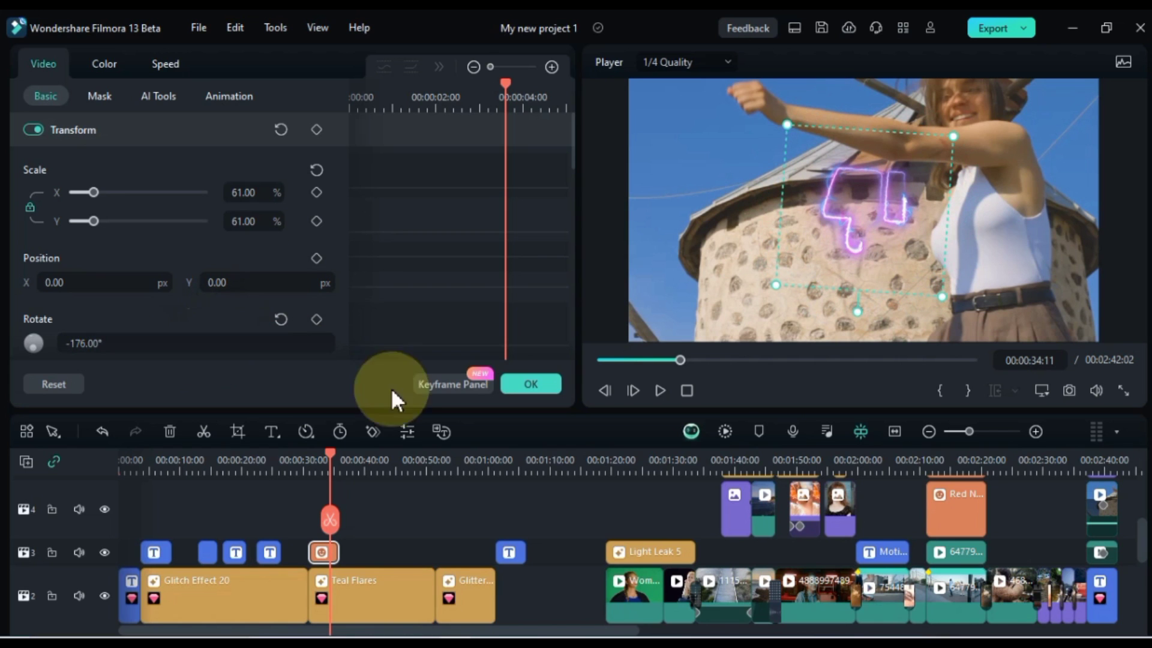
pyautogui.press('space')
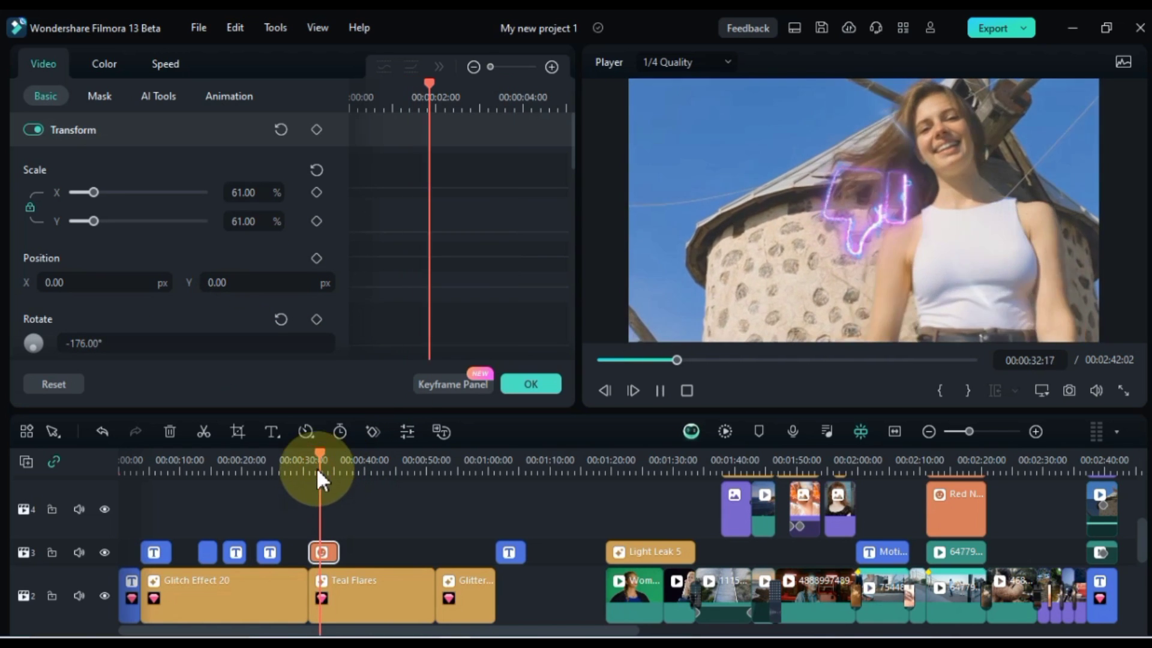
pyautogui.click(281, 316)
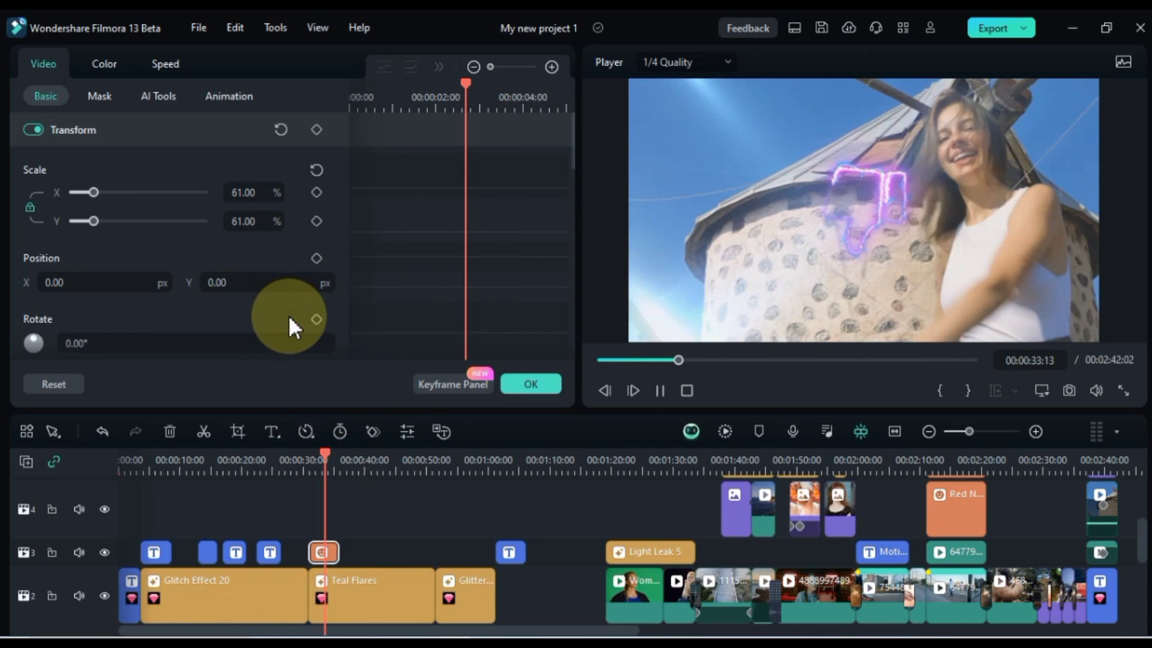
pyautogui.press('space')
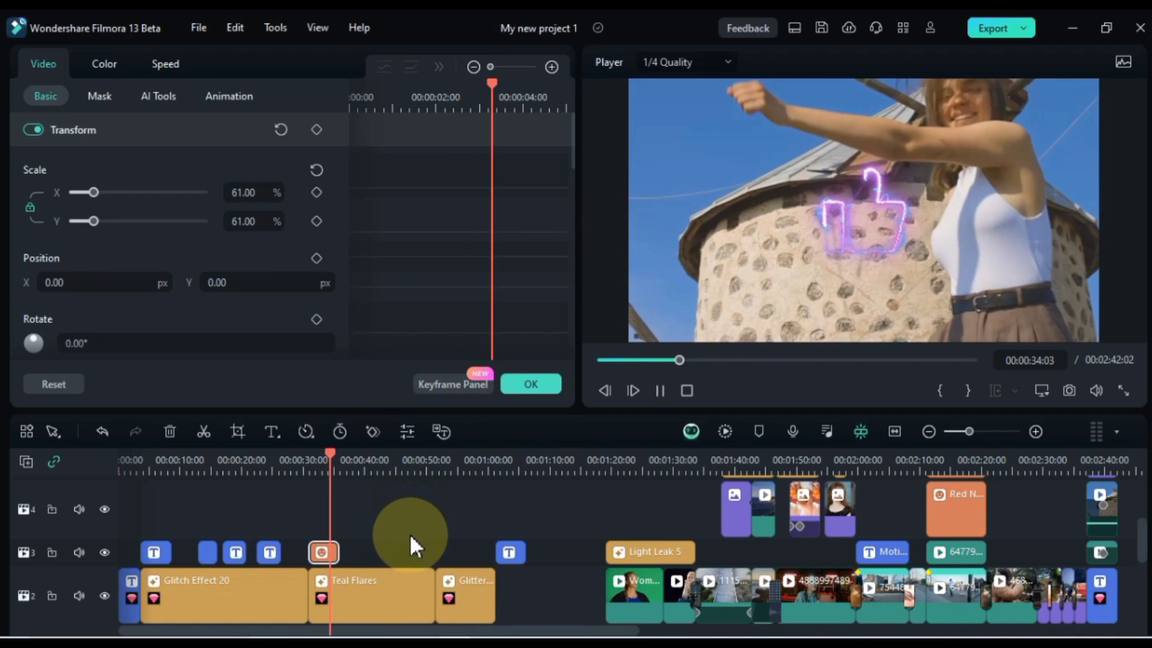
# Drop the sunglasses Animated Emoji sticker onto the timeline near 1:22 and play it back
pyautogui.click(535, 382)
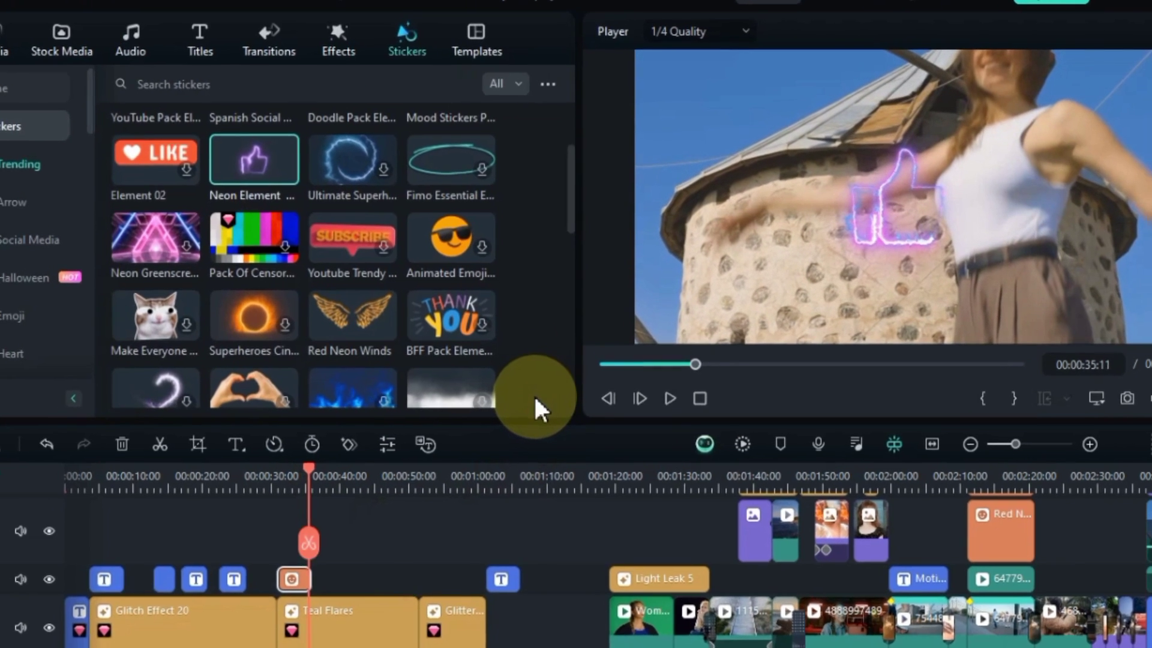
pyautogui.click(458, 232)
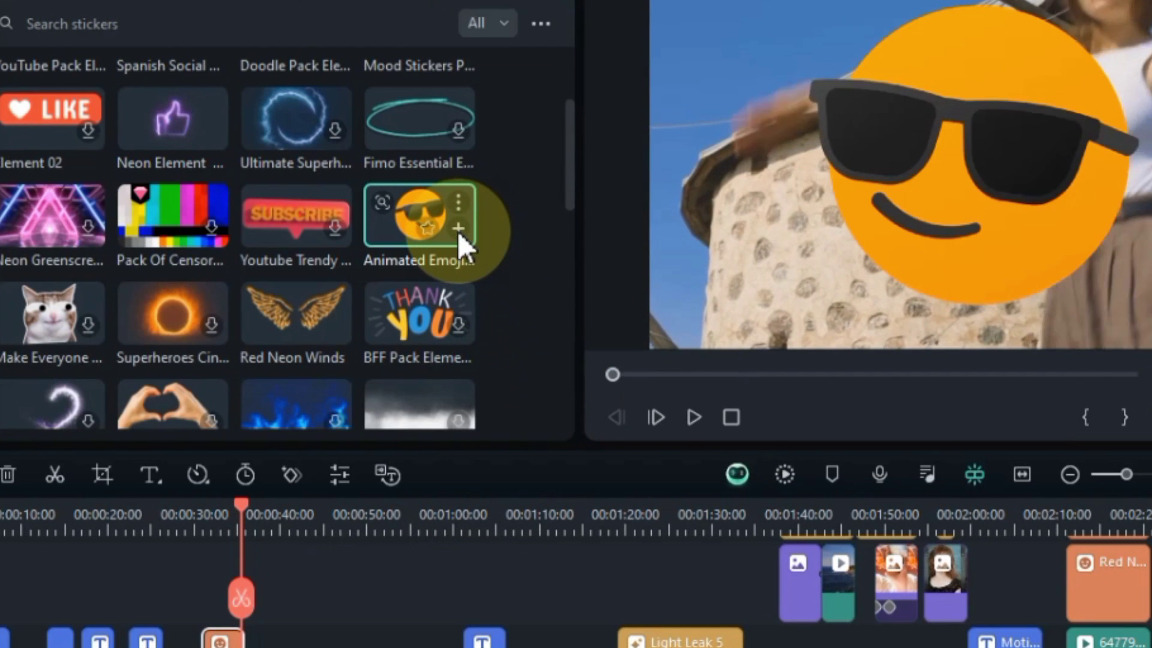
pyautogui.moveTo(388, 250); pyautogui.dragTo(649, 535)
pyautogui.moveTo(458, 535); pyautogui.dragTo(458, 534)
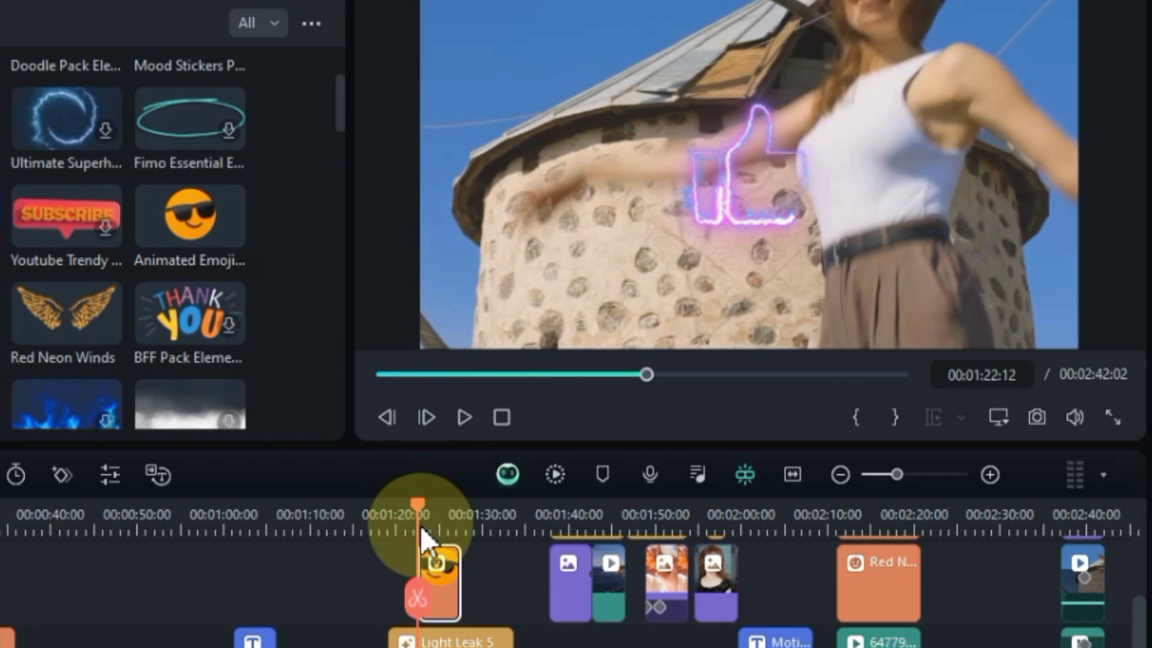
pyautogui.press('space')
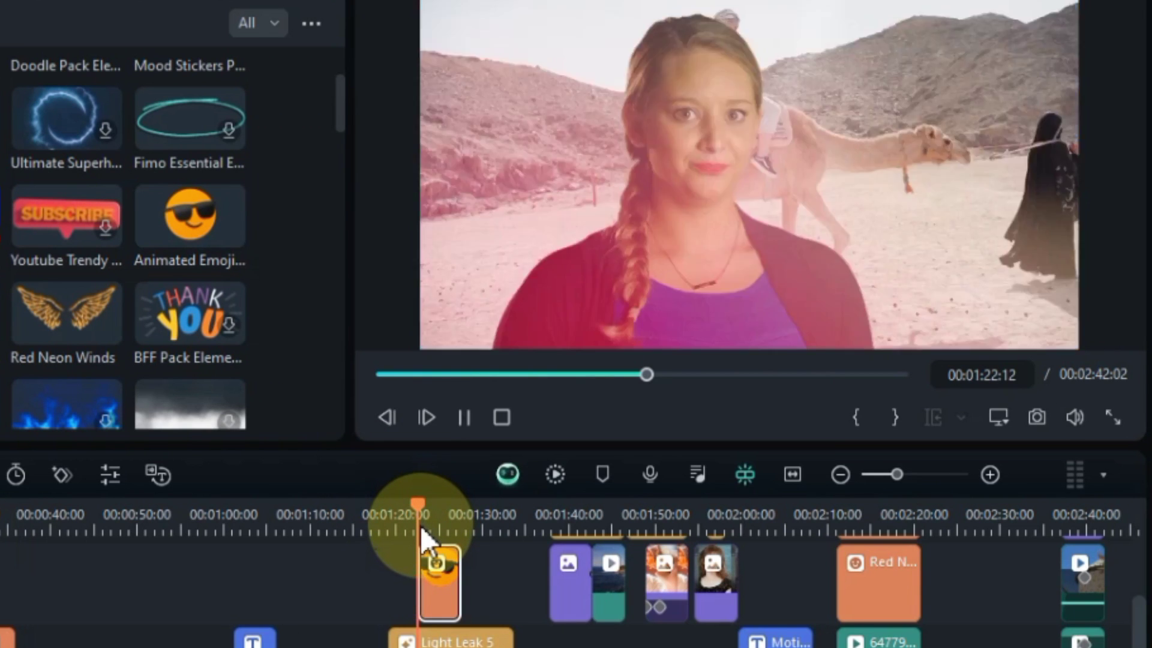
# Scale the emoji to 45%, move it over the woman's face, and trim it to about one second
pyautogui.click(443, 580)
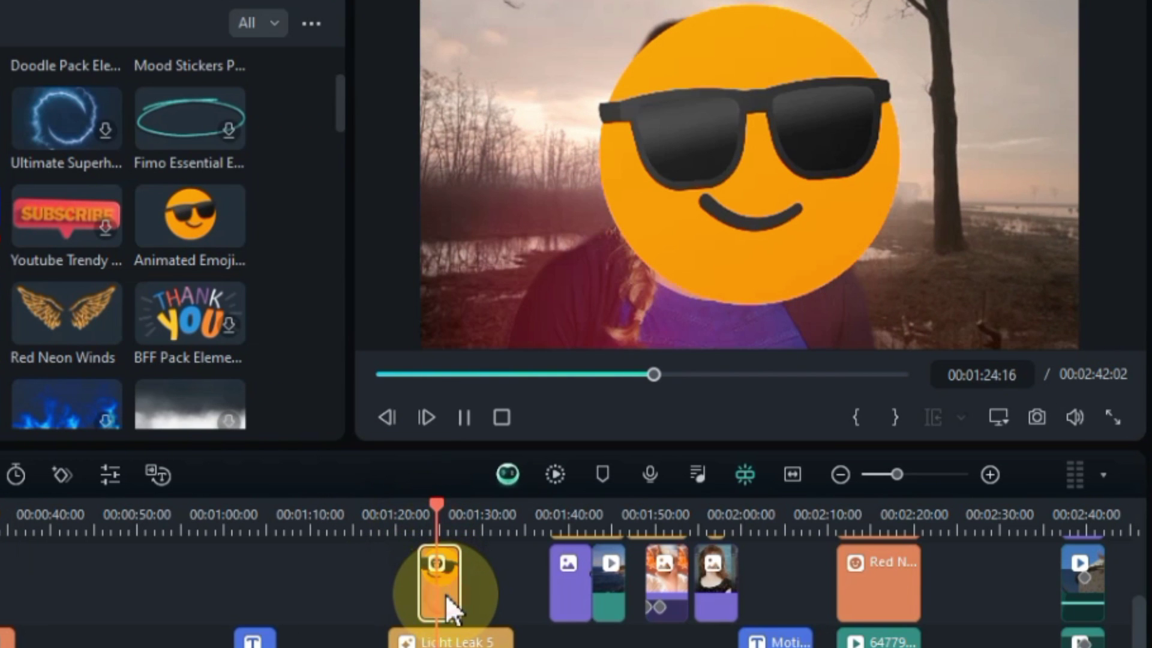
pyautogui.click(445, 593)
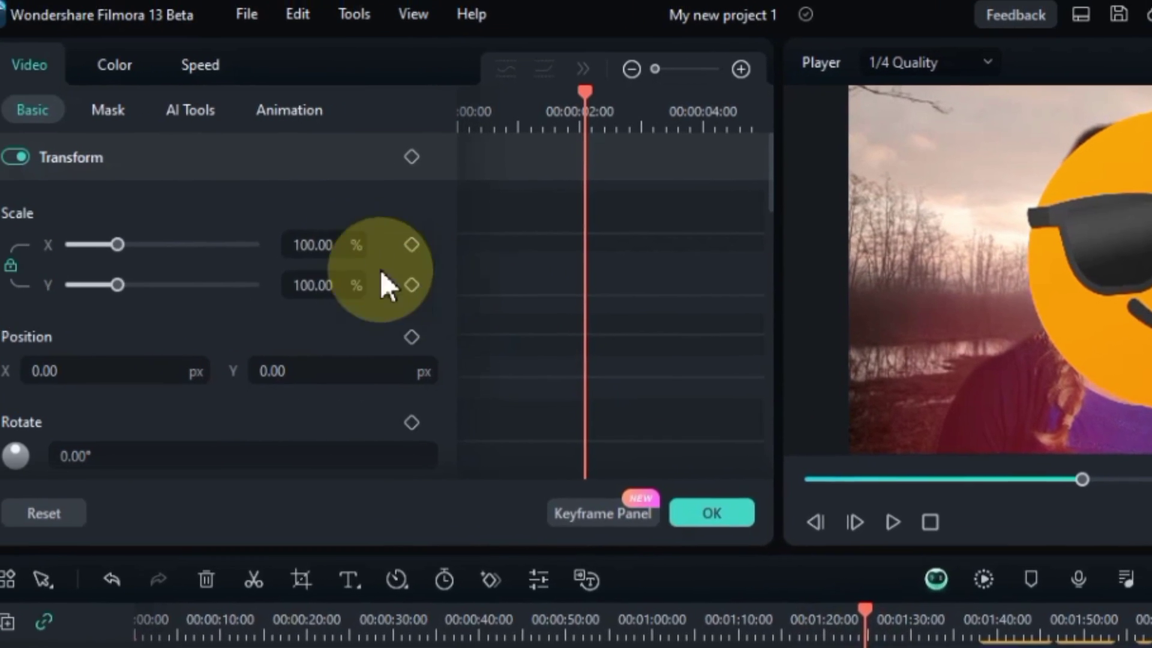
pyautogui.moveTo(386, 273); pyautogui.dragTo(354, 252)
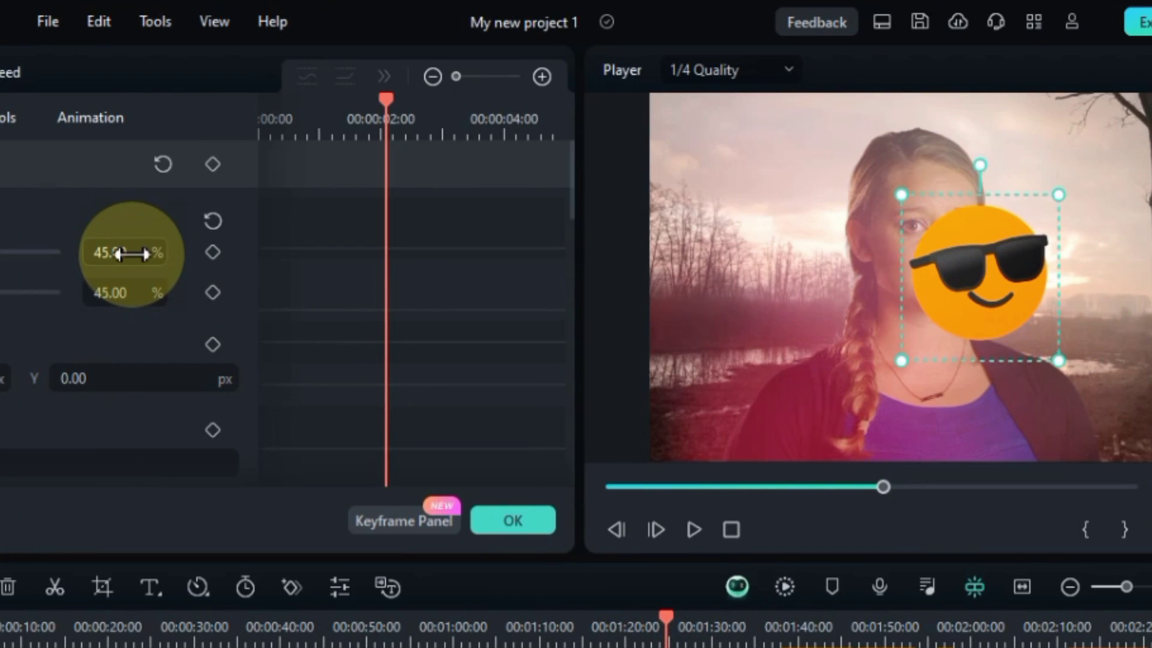
pyautogui.moveTo(978, 273)
pyautogui.mouseDown()
pyautogui.moveTo(959, 272)
pyautogui.moveTo(970, 253)
pyautogui.mouseUp()
pyautogui.scroll(3, 724, 486)
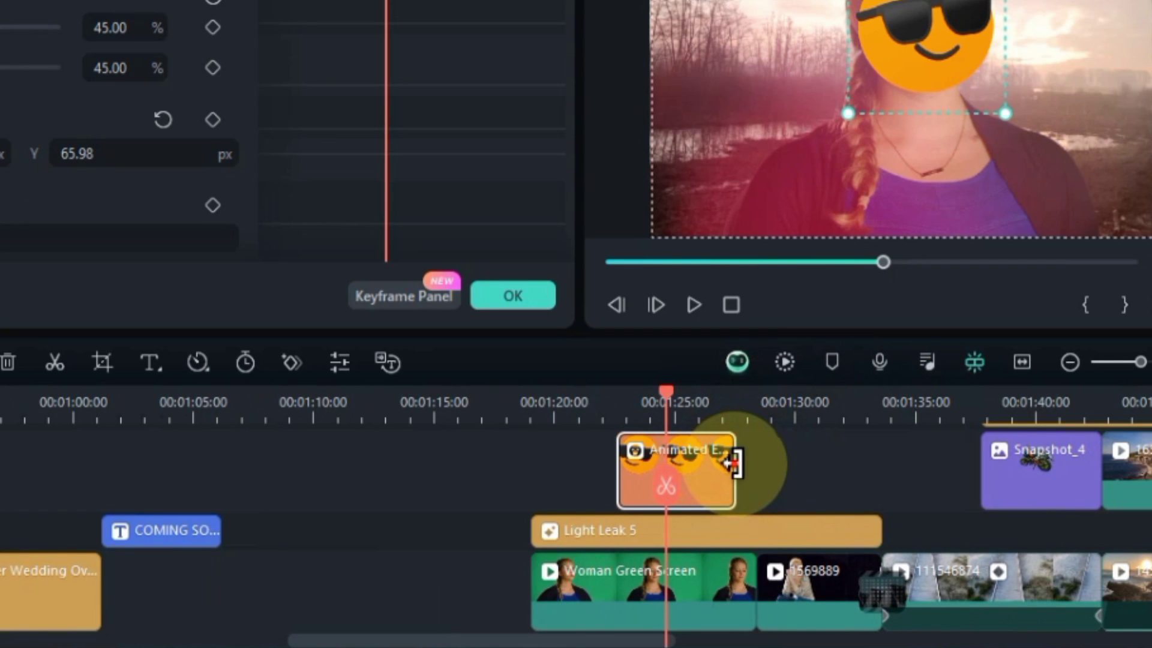
pyautogui.moveTo(733, 463); pyautogui.dragTo(609, 405)
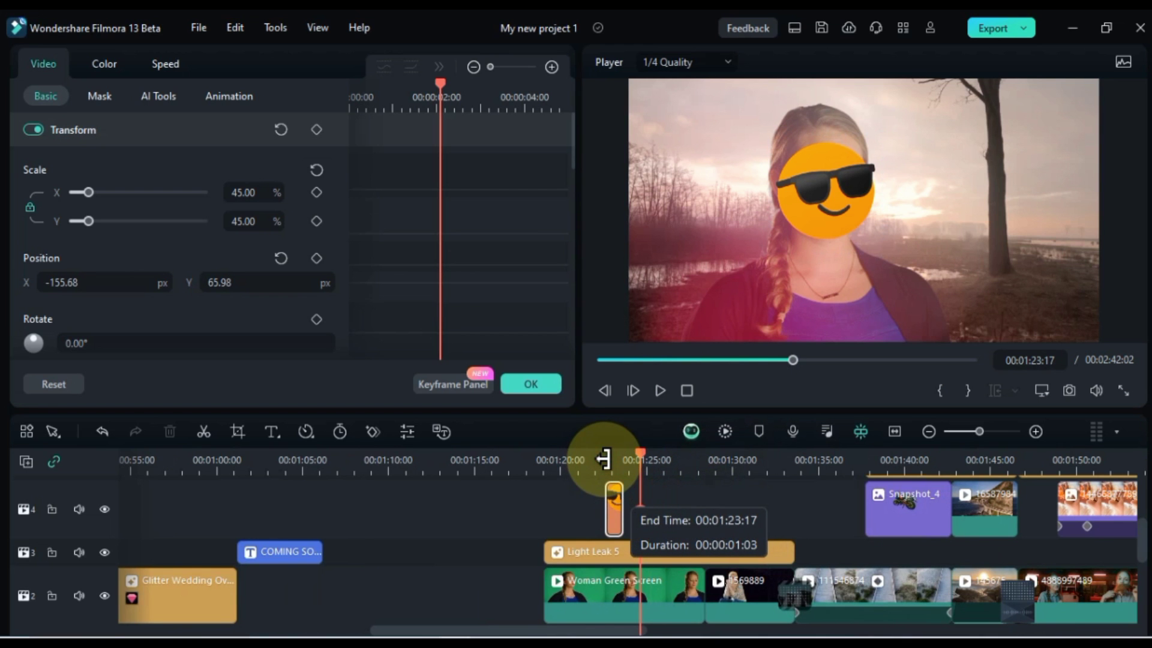
pyautogui.moveTo(604, 460); pyautogui.dragTo(649, 455)
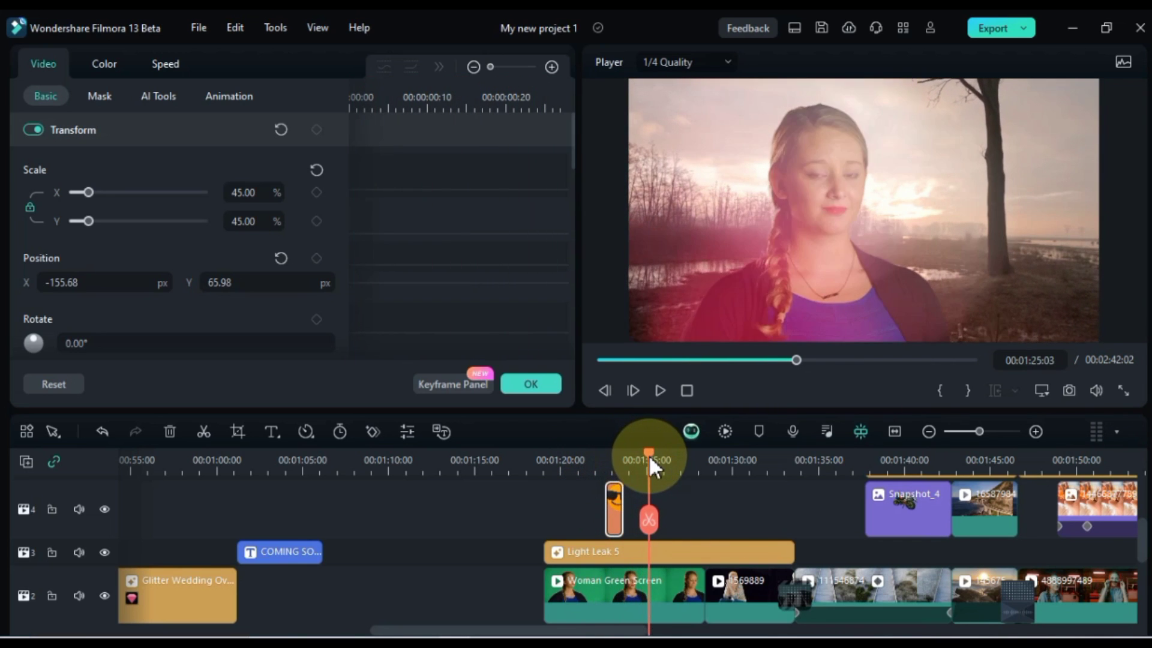
# Drop the Yellow Energy sticker onto track 4 near 1:30
pyautogui.click(541, 389)
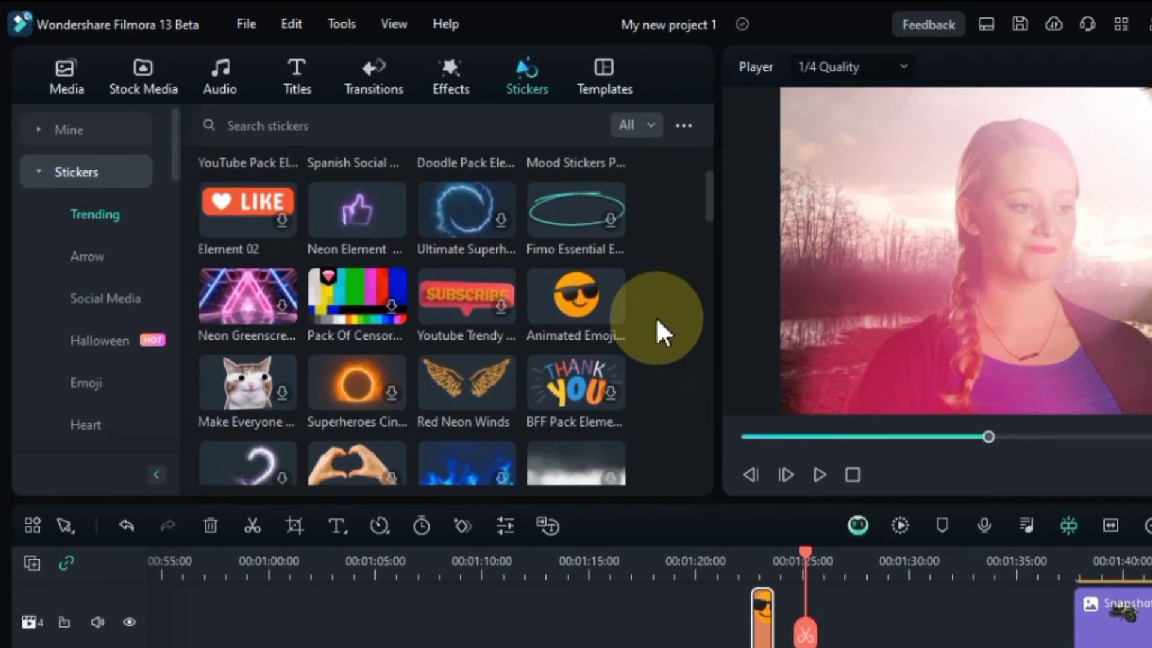
pyautogui.scroll(-1, 529, 265)
pyautogui.scroll(-3, 739, 354)
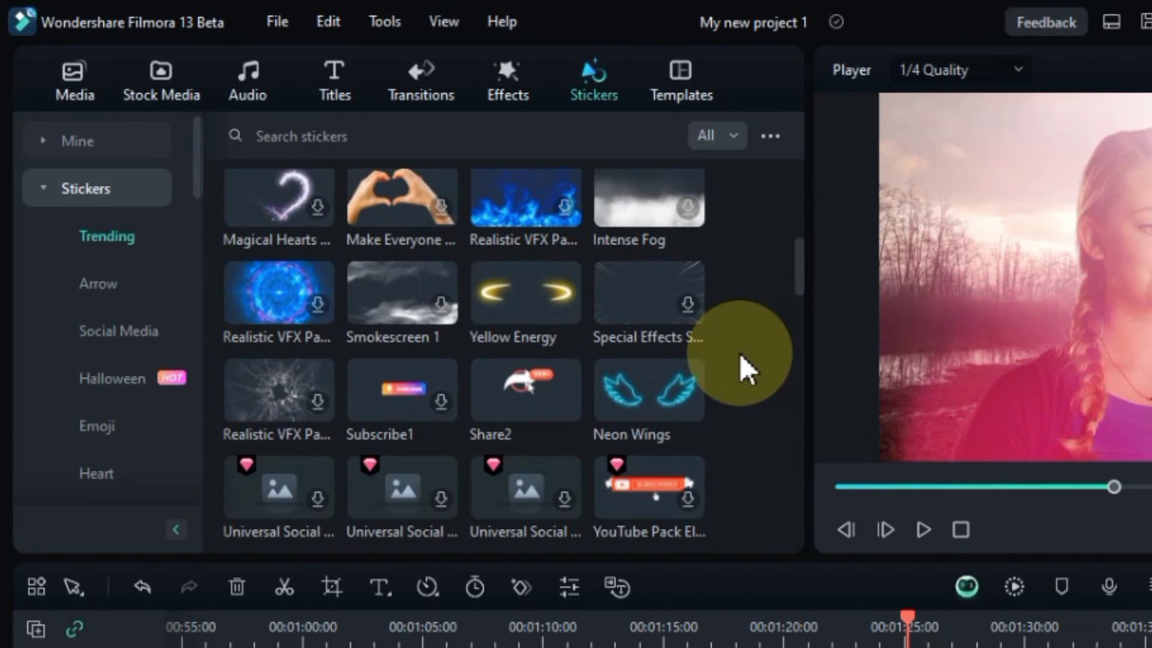
pyautogui.moveTo(514, 316); pyautogui.dragTo(1041, 647)
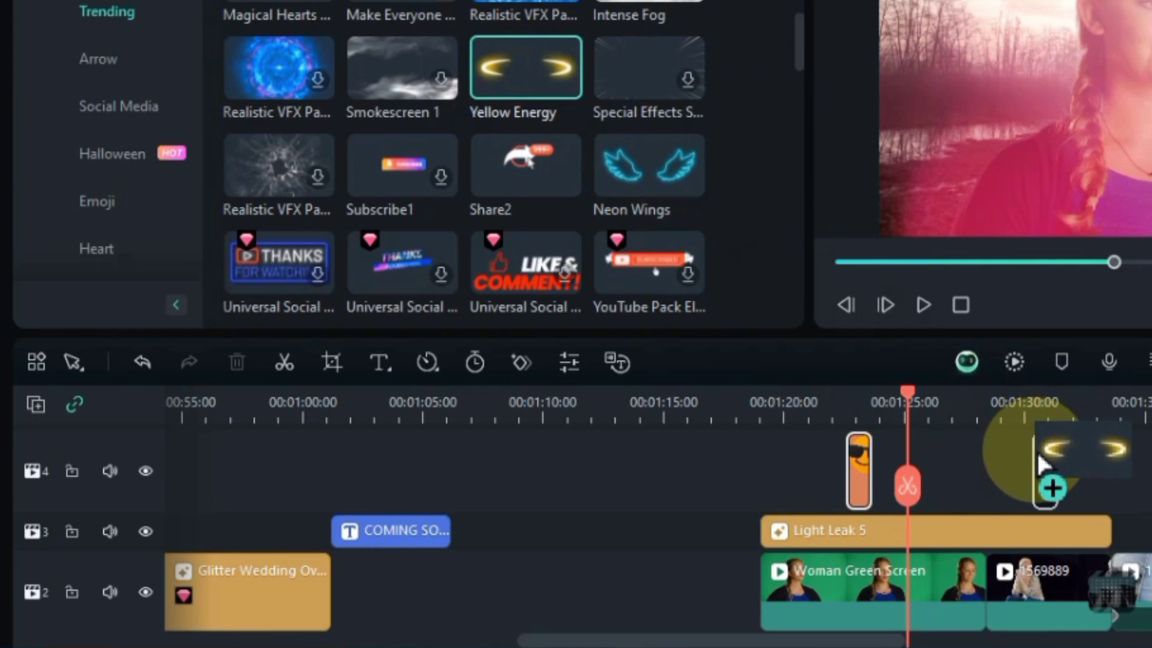
pyautogui.moveTo(1040, 465); pyautogui.dragTo(1043, 468)
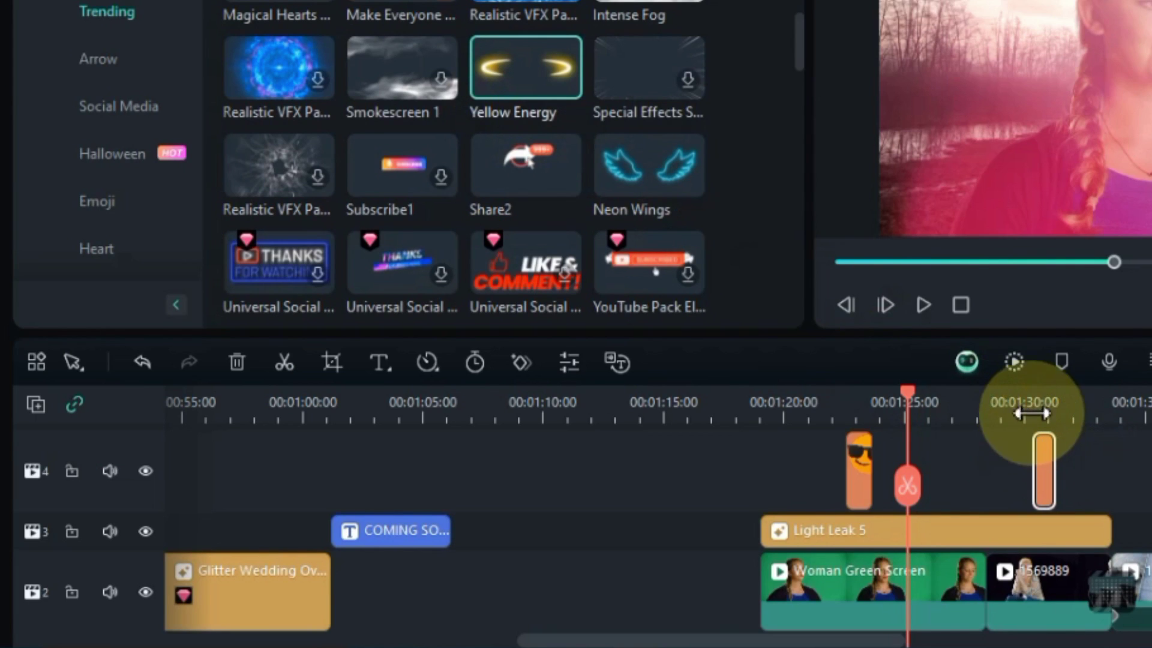
# Play and scrub around 1:30 to check the glowing light over the woman's eyes
pyautogui.click(1045, 405)
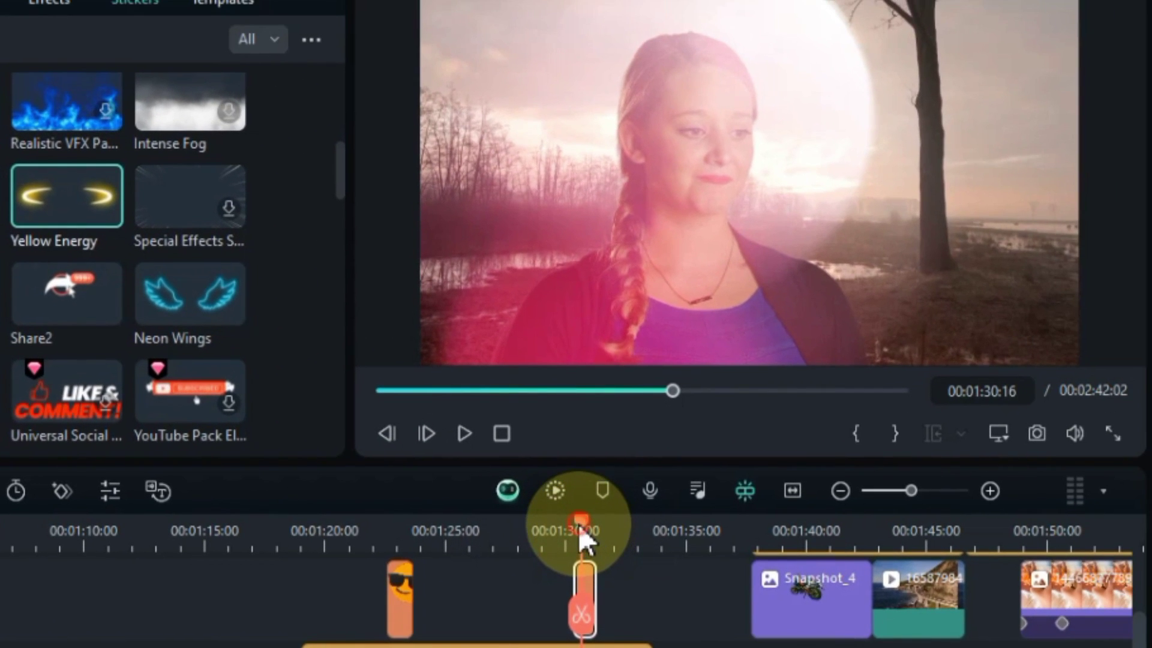
pyautogui.click(721, 487)
pyautogui.moveTo(588, 524); pyautogui.dragTo(574, 530)
pyautogui.press('space')
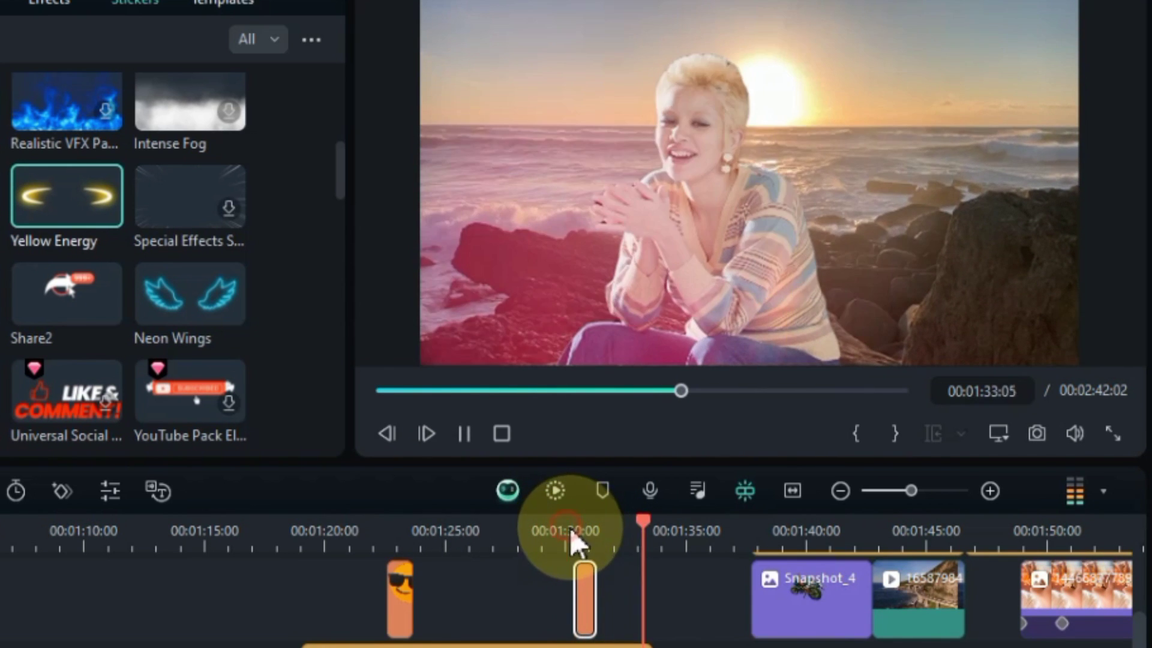
pyautogui.click(570, 529)
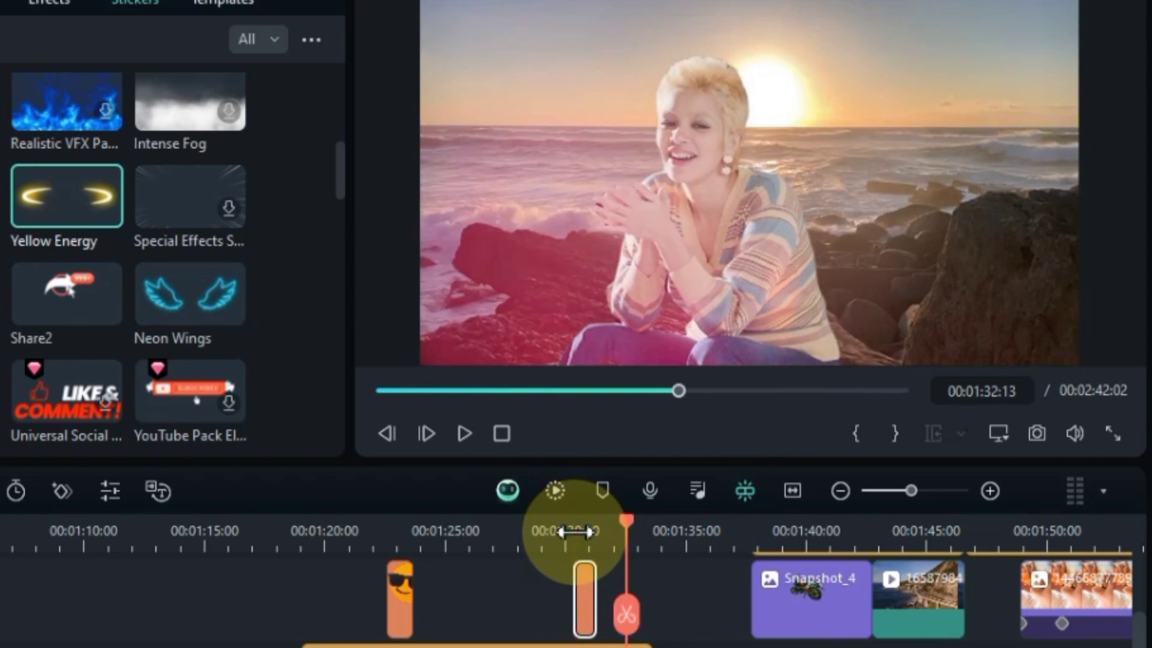
pyautogui.click(569, 521)
pyautogui.moveTo(734, 451); pyautogui.dragTo(765, 454)
# Preview the Neon Crown sticker and place it on track 4 right after Yellow Energy, around 1:31:22
pyautogui.scroll(-2, 401, 300)
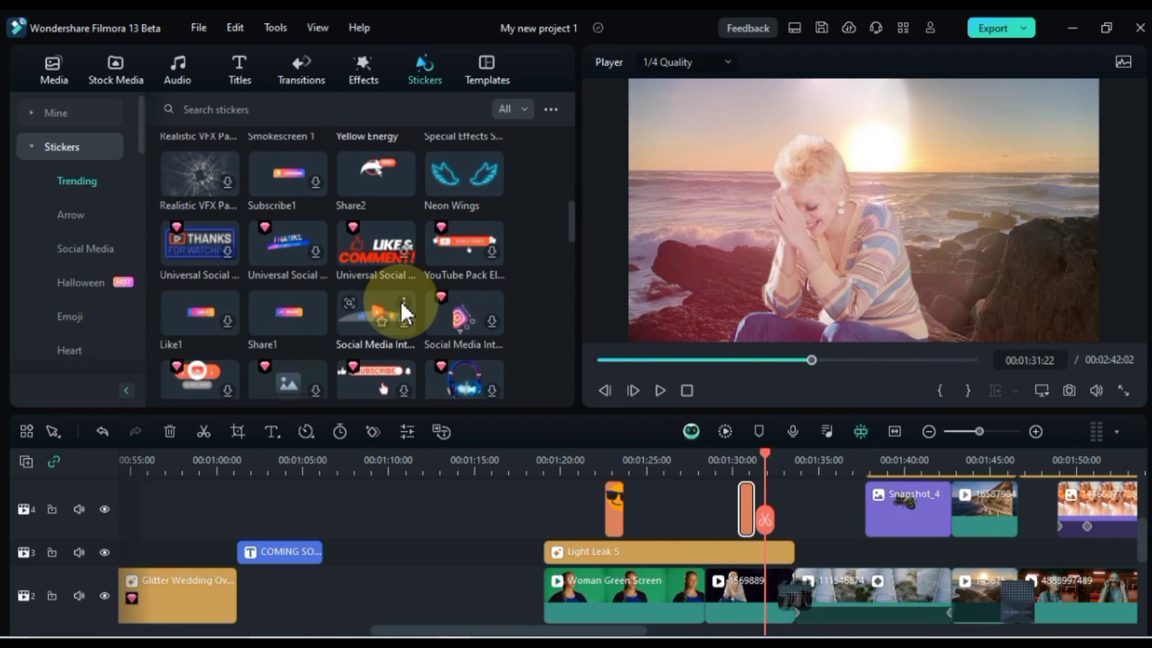
pyautogui.scroll(-2, 401, 300)
pyautogui.scroll(-2, 401, 300)
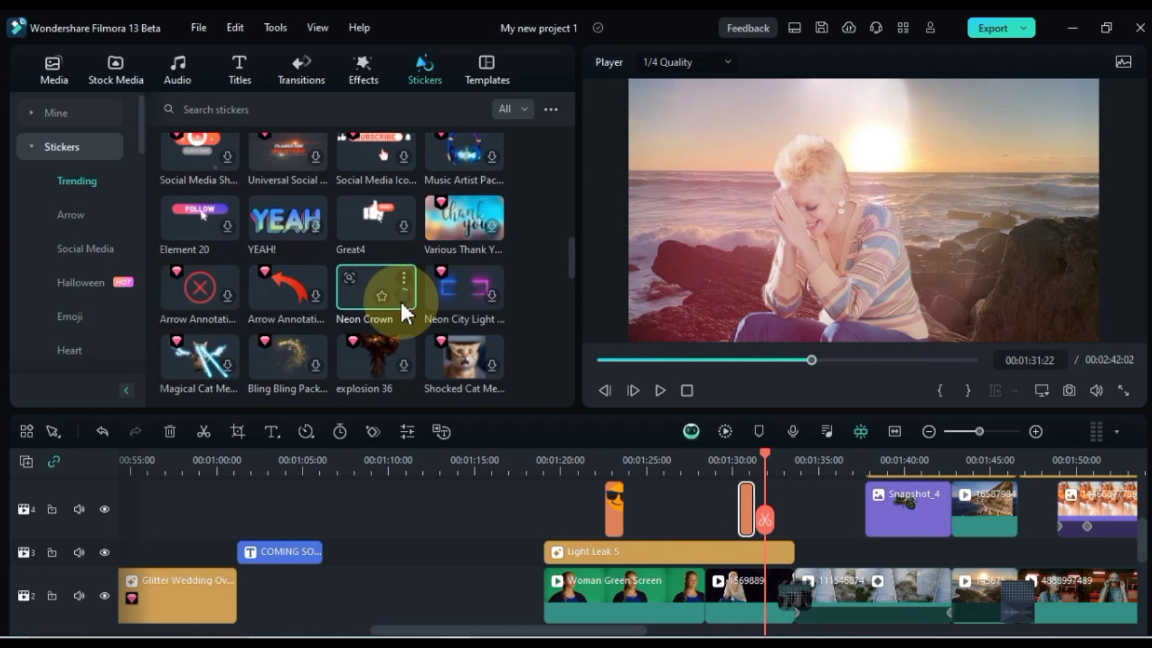
pyautogui.click(400, 301)
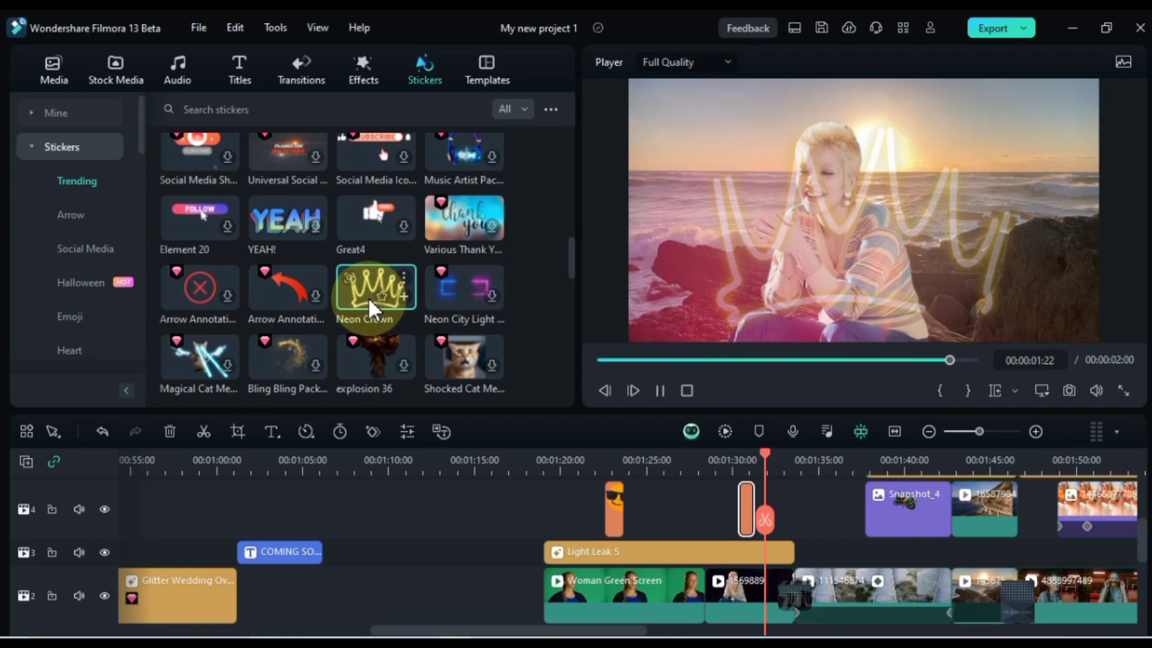
pyautogui.moveTo(363, 297); pyautogui.dragTo(780, 541)
# Set the Neon Crown sticker's scale to 47%
pyautogui.doubleClick(779, 541)
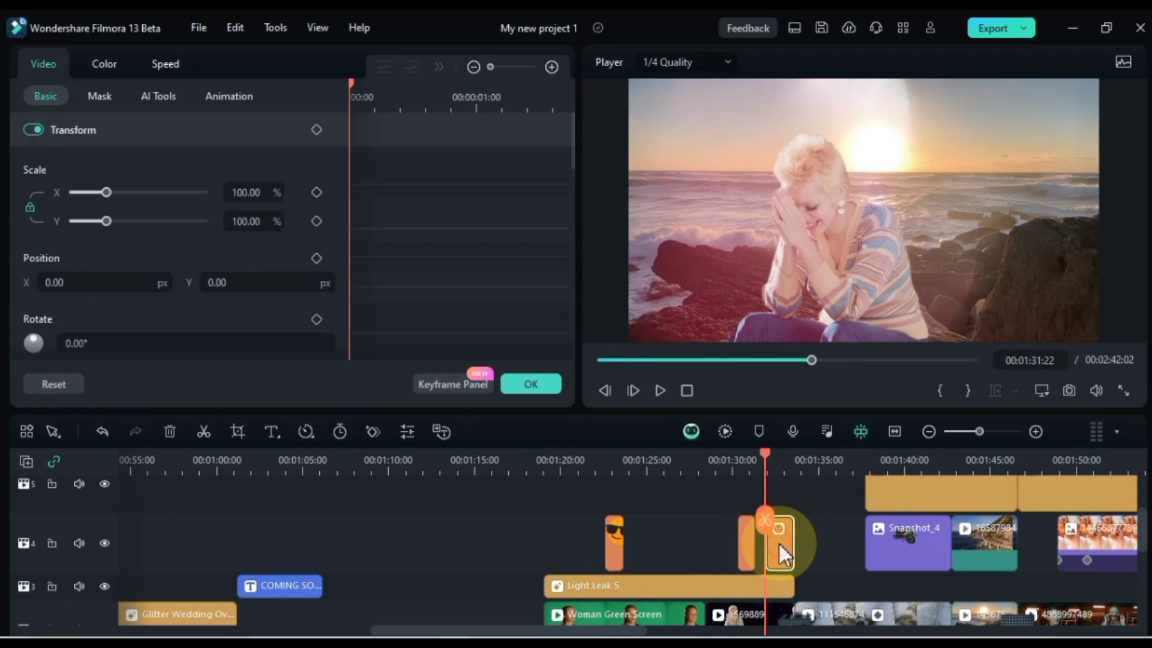
pyautogui.write('47')
pyautogui.press('Return')
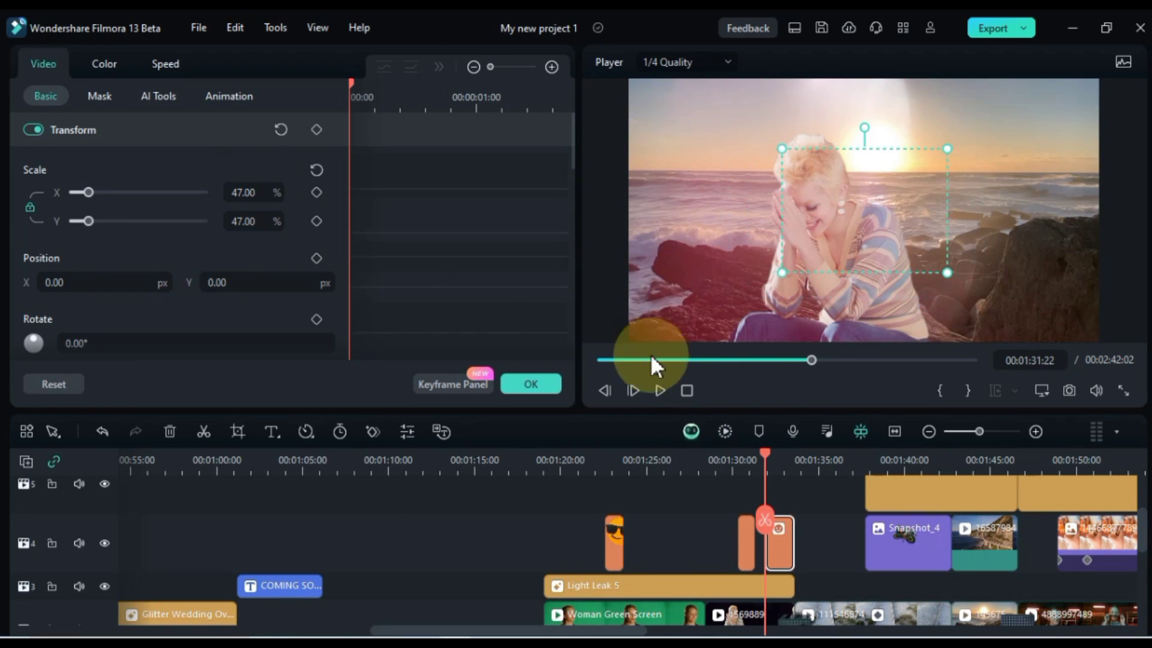
# Move the crown onto the beach woman's head and shrink it to about 25%
pyautogui.click(773, 461)
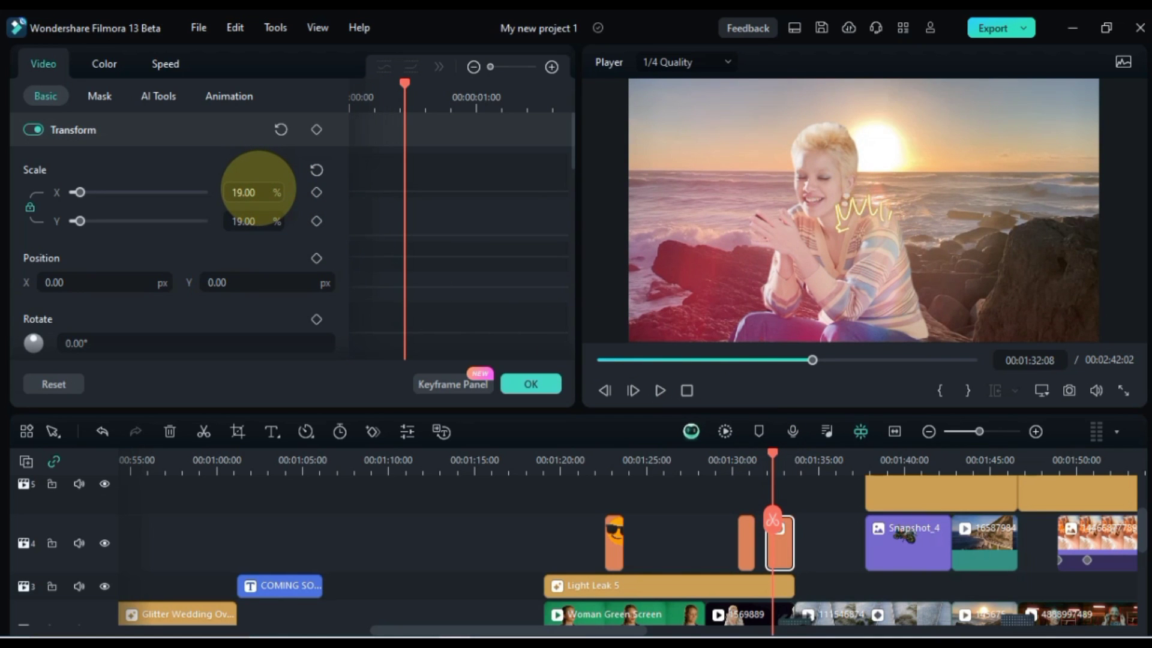
pyautogui.moveTo(874, 218); pyautogui.dragTo(819, 127)
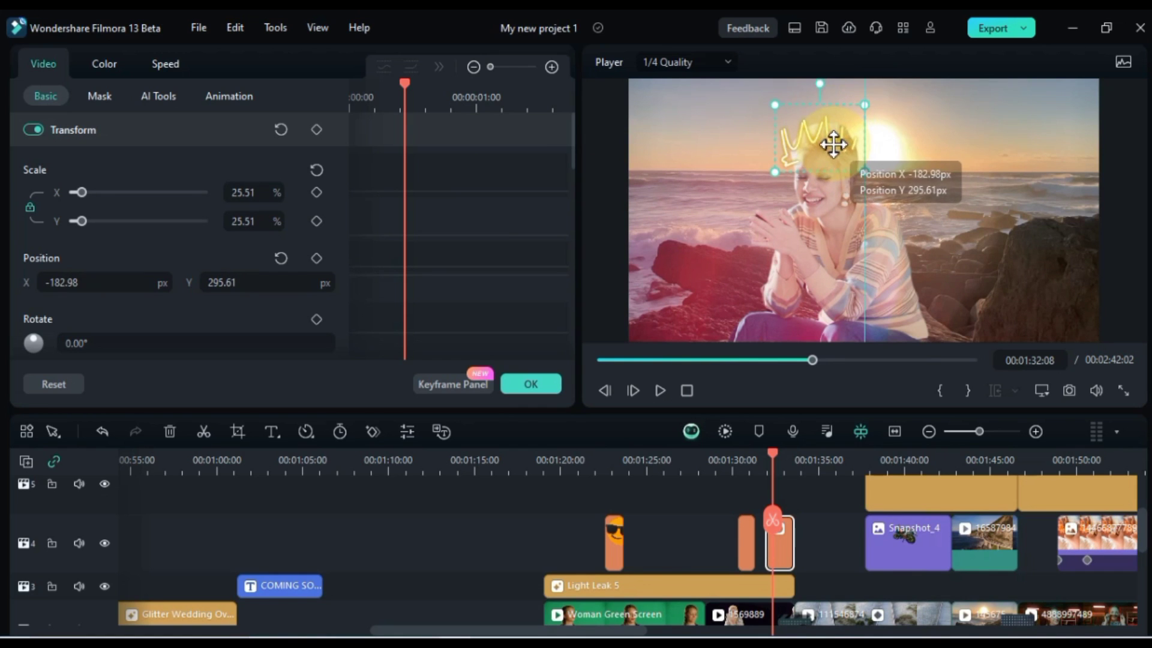
pyautogui.moveTo(871, 99); pyautogui.dragTo(875, 93)
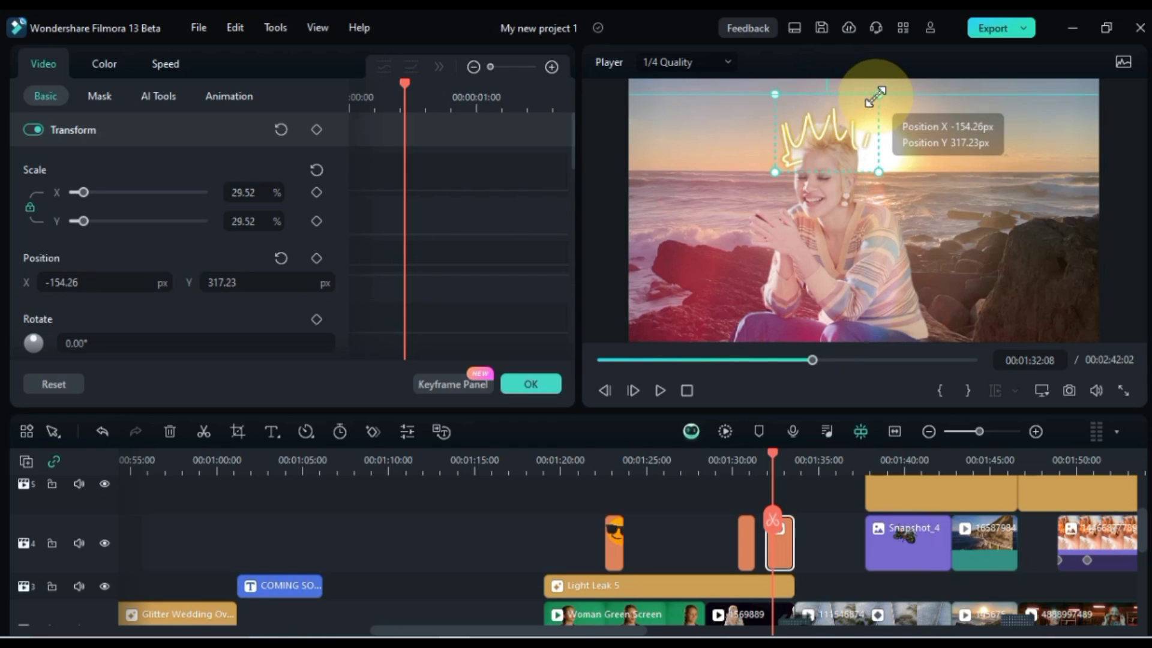
pyautogui.click(763, 461)
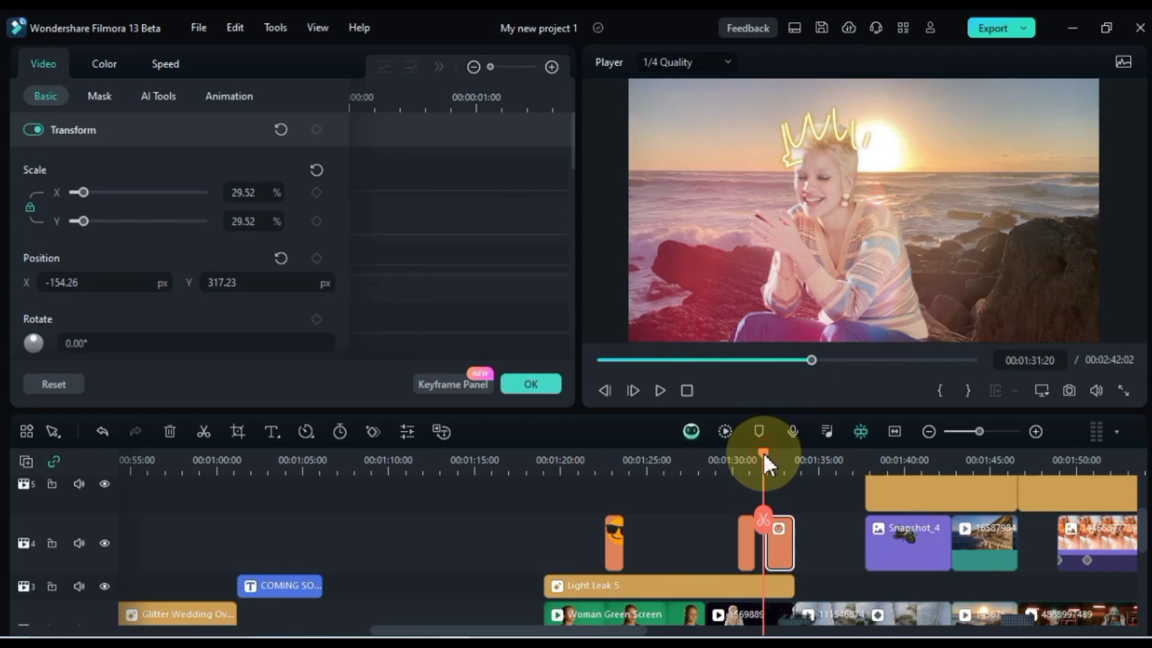
pyautogui.moveTo(763, 452); pyautogui.dragTo(785, 454)
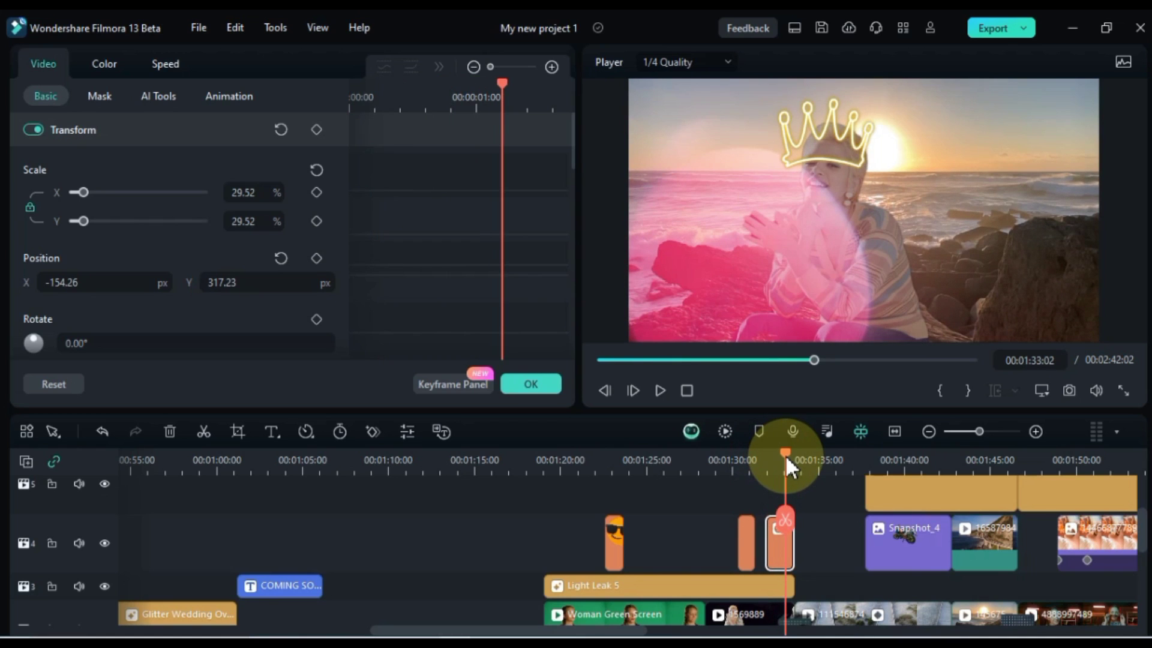
pyautogui.click(821, 133)
pyautogui.moveTo(773, 174); pyautogui.dragTo(793, 162)
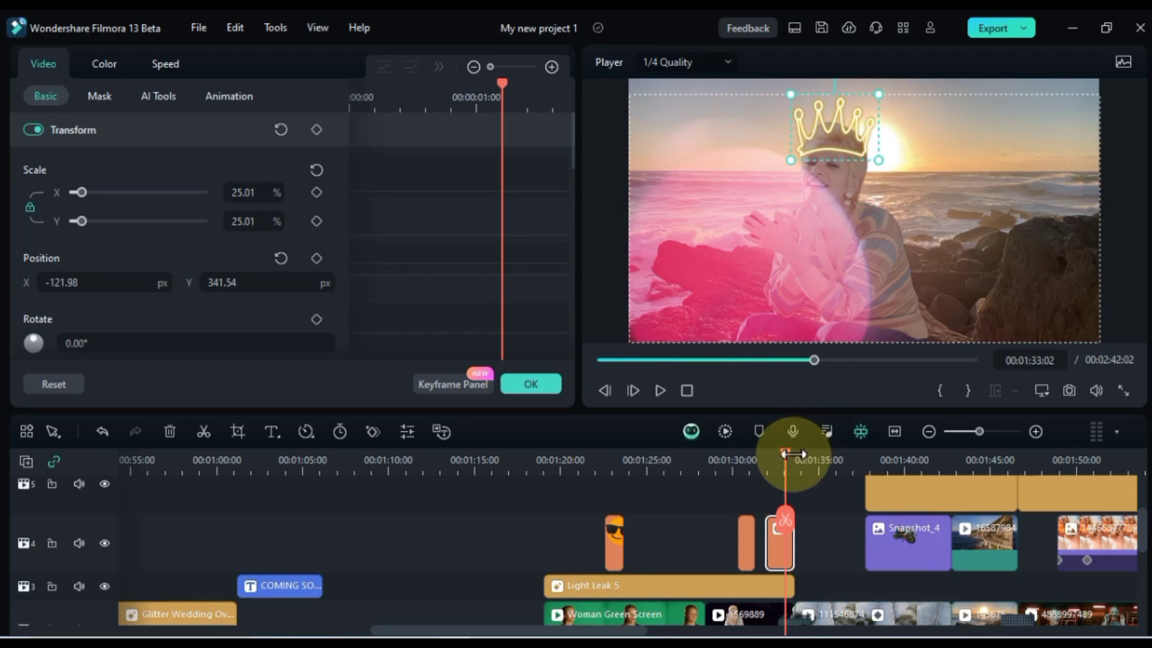
pyautogui.moveTo(785, 456); pyautogui.dragTo(790, 454)
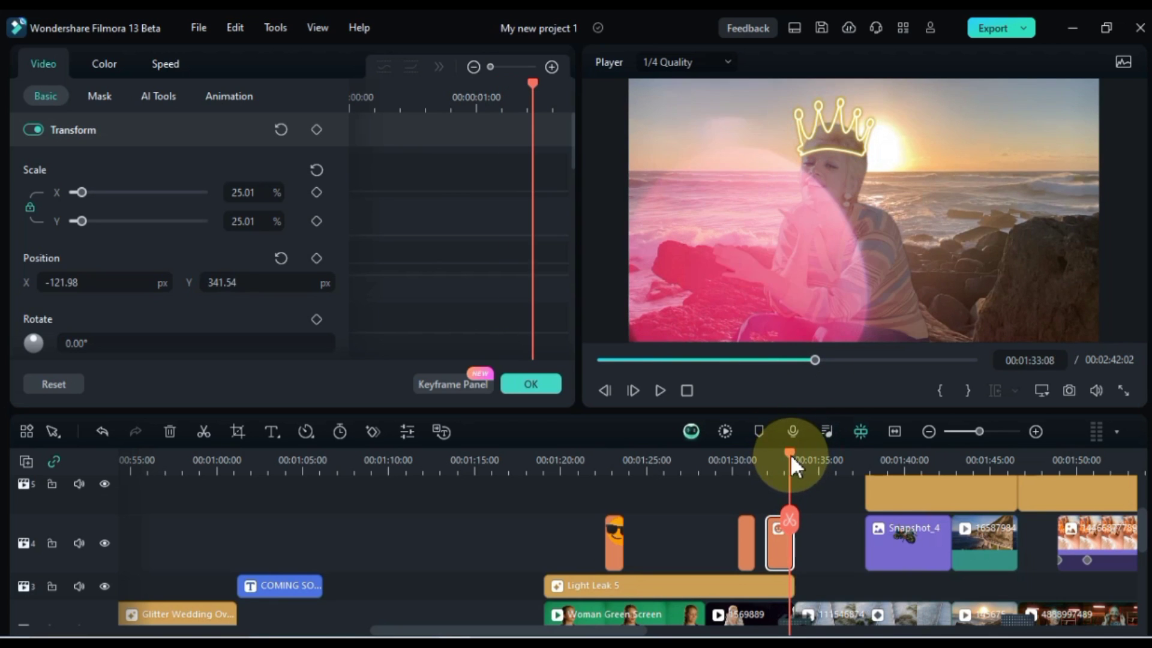
# Keyframe the crown's position so it slides right from X -179.41 to -121.98
pyautogui.click(316, 129)
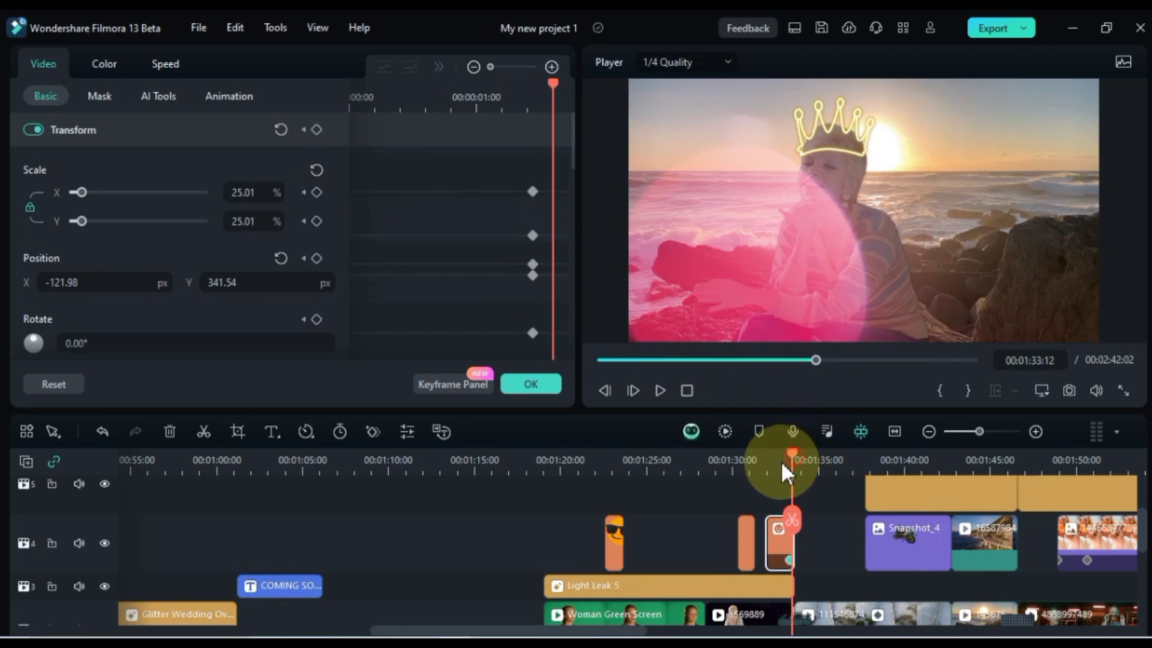
pyautogui.moveTo(781, 462); pyautogui.dragTo(771, 463)
pyautogui.click(804, 168)
pyautogui.moveTo(827, 133); pyautogui.dragTo(810, 138)
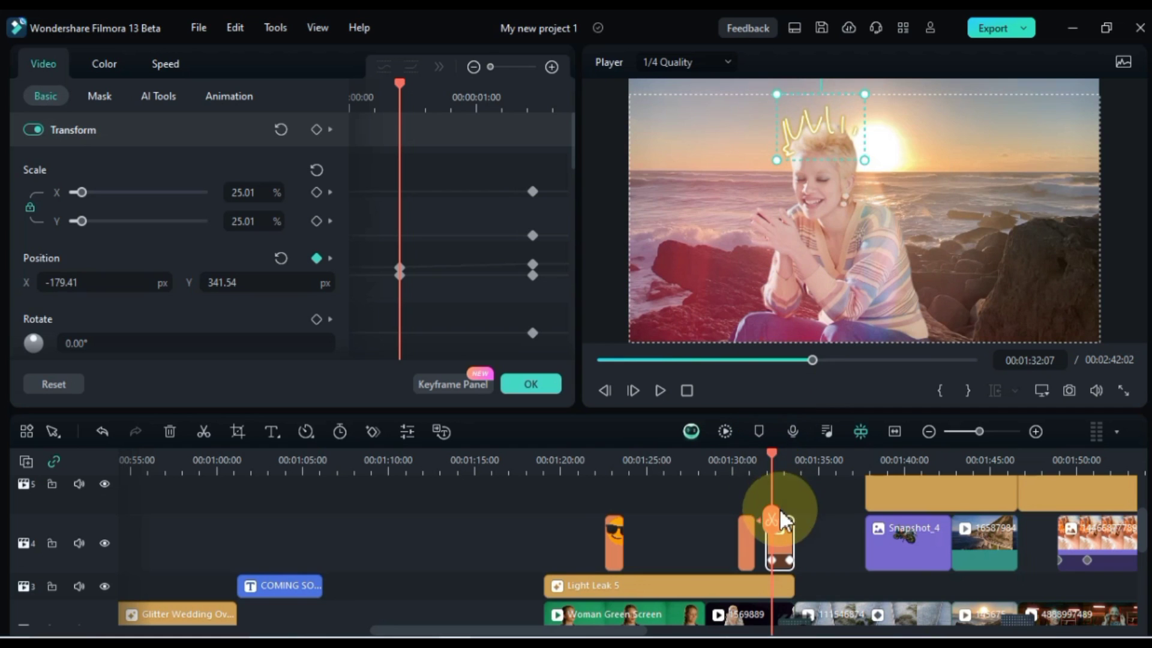
# Scrub through the crown clip to preview its slide onto her head
pyautogui.click(773, 563)
pyautogui.click(755, 461)
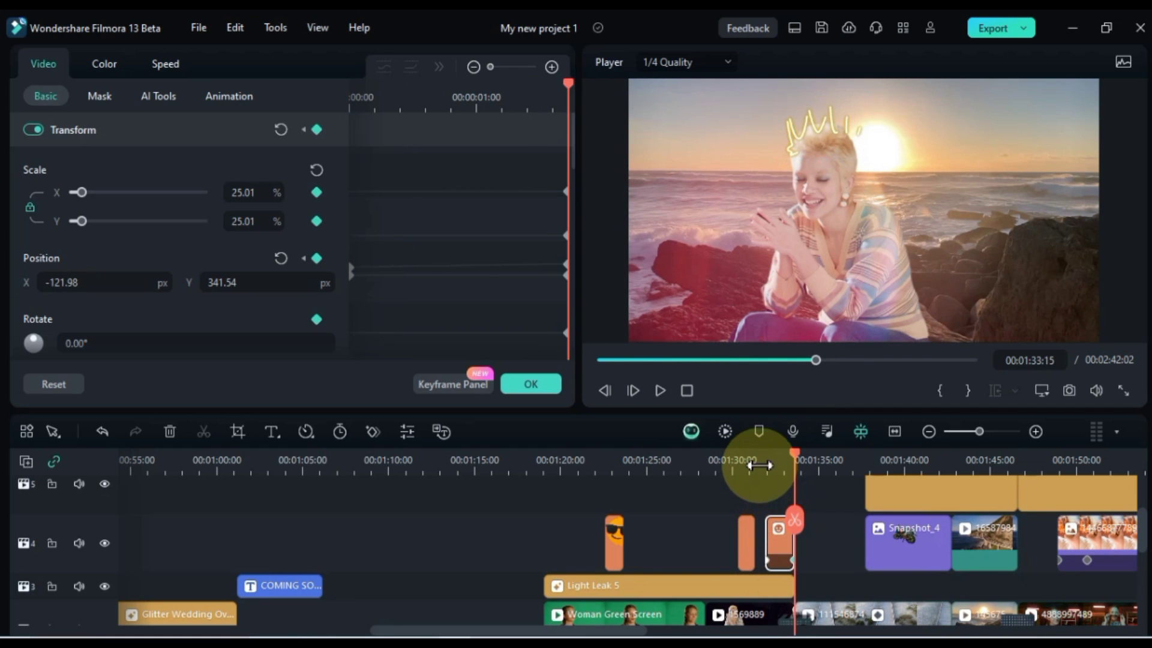
pyautogui.moveTo(754, 454); pyautogui.dragTo(798, 452)
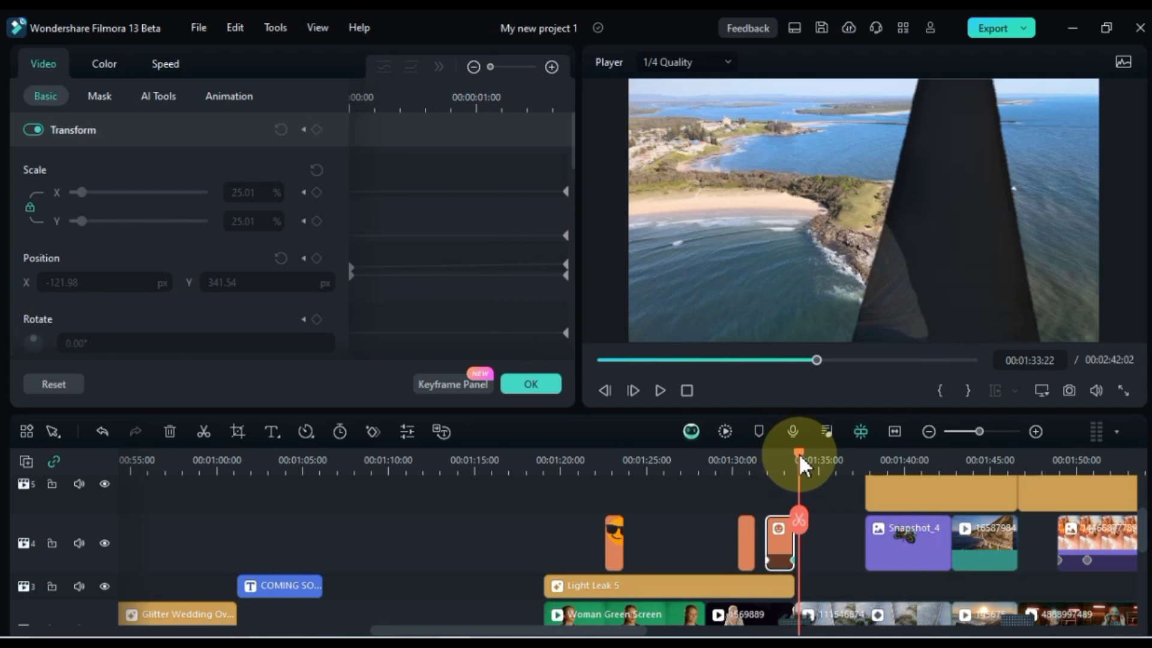
pyautogui.moveTo(502, 631); pyautogui.dragTo(696, 633)
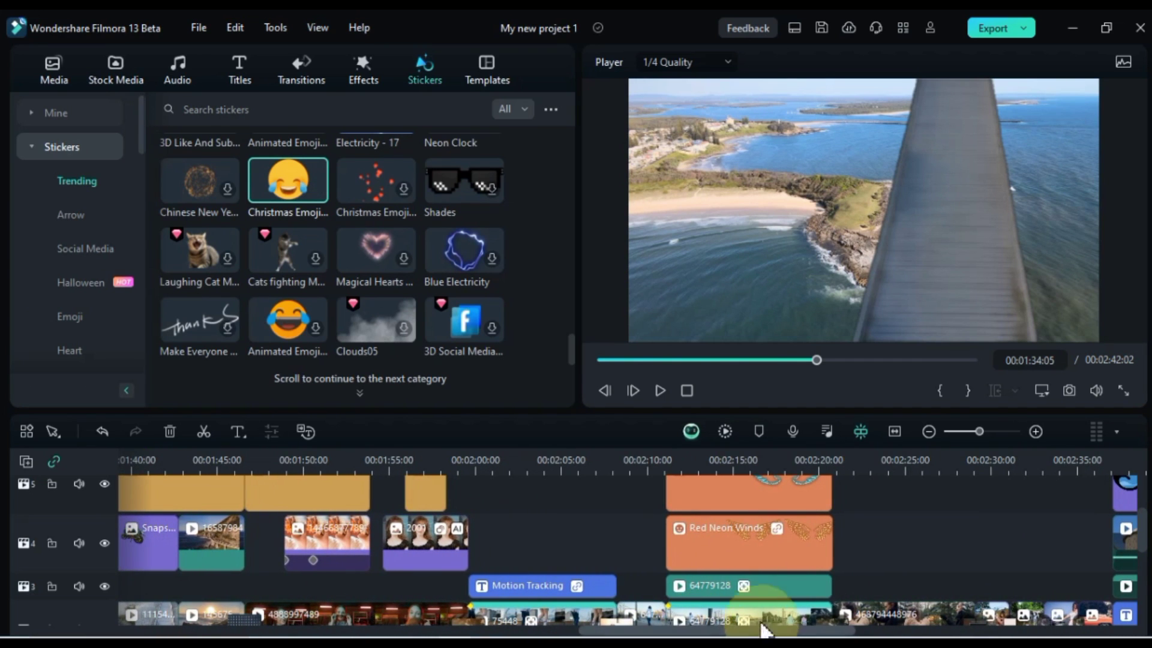
# Add the laughing Christmas Emoji sticker to track 6 near 1:49 and preview it
pyautogui.scroll(3, 459, 498)
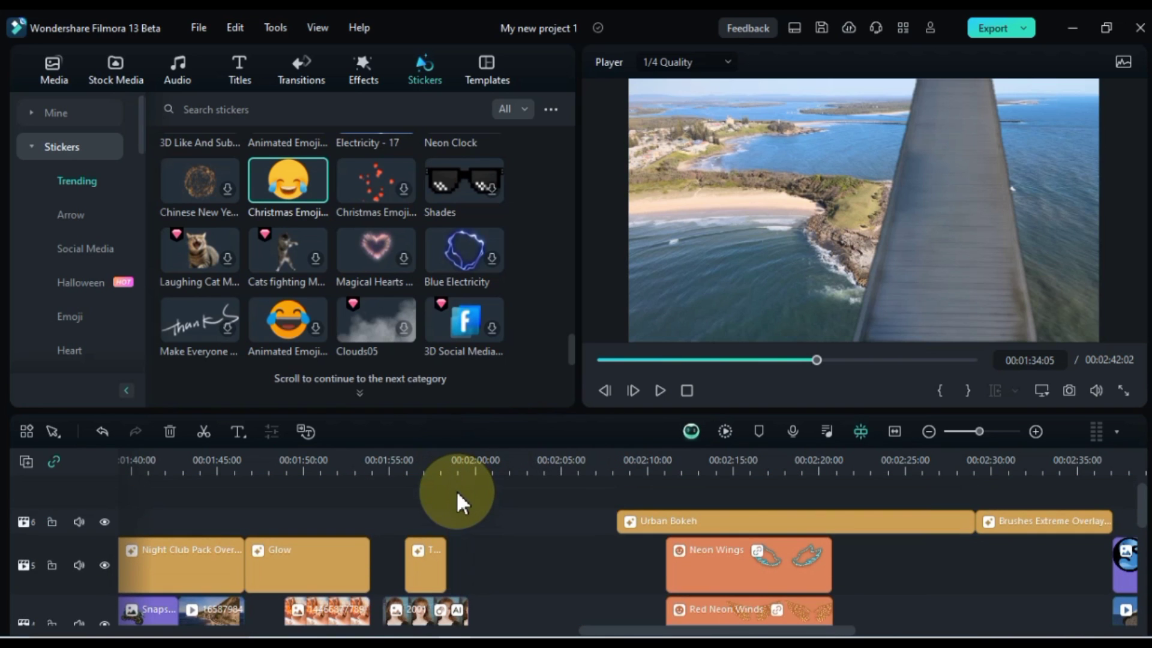
pyautogui.moveTo(283, 192)
pyautogui.moveTo(310, 256); pyautogui.dragTo(298, 547)
pyautogui.click(296, 466)
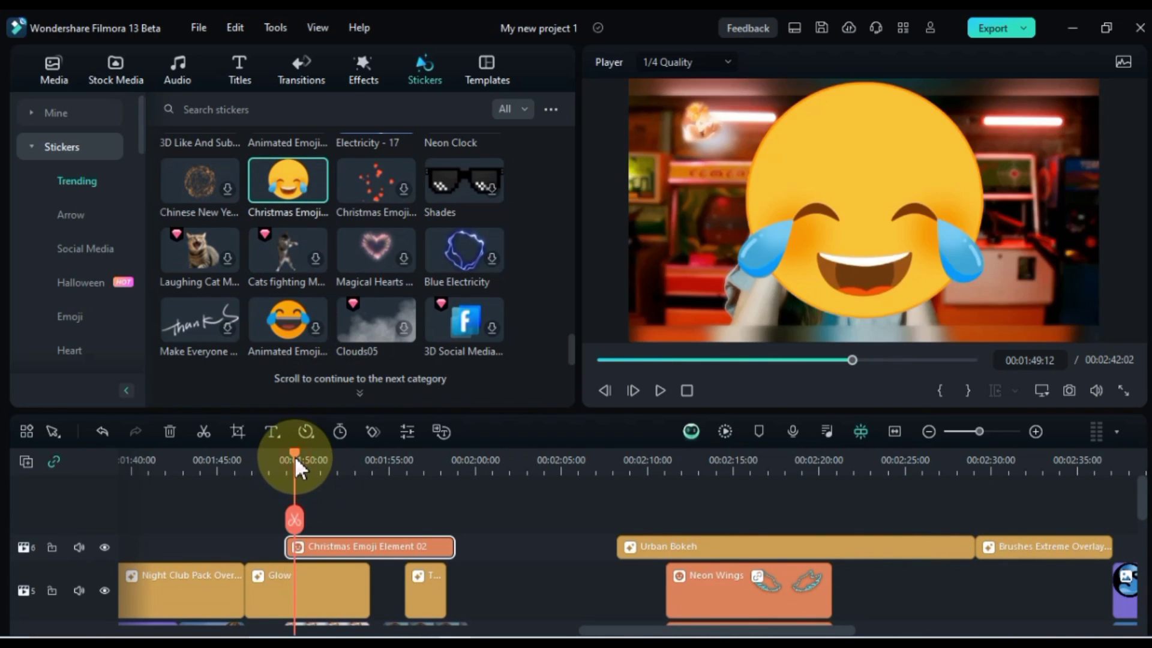
pyautogui.click(285, 463)
pyautogui.press('space')
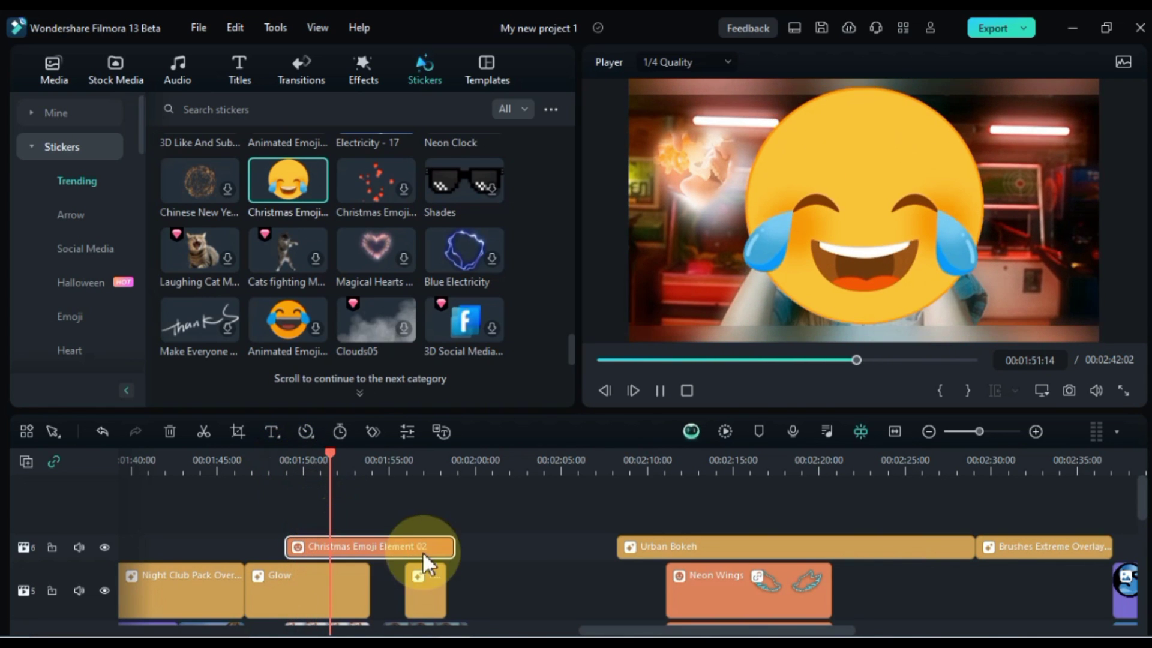
# Shorten the emoji to end around 1:53 and scale it to 46% with Position Y 173.2
pyautogui.moveTo(453, 547); pyautogui.dragTo(348, 558)
pyautogui.doubleClick(308, 546)
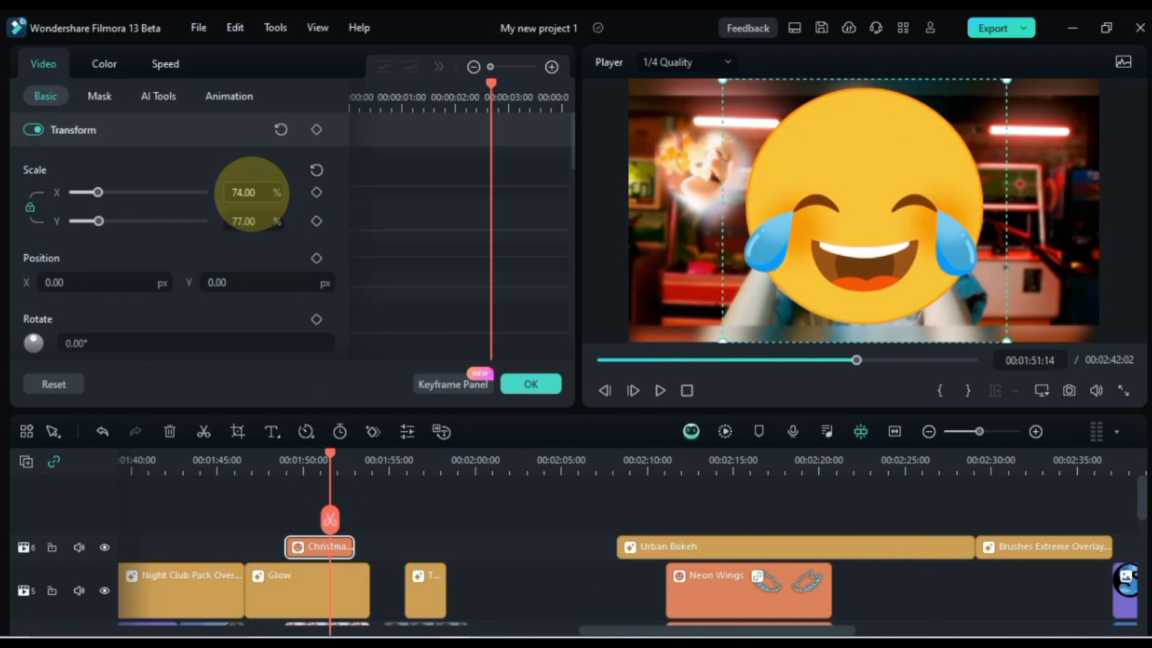
pyautogui.scroll(-10, 252, 193)
pyautogui.scroll(9, 255, 193)
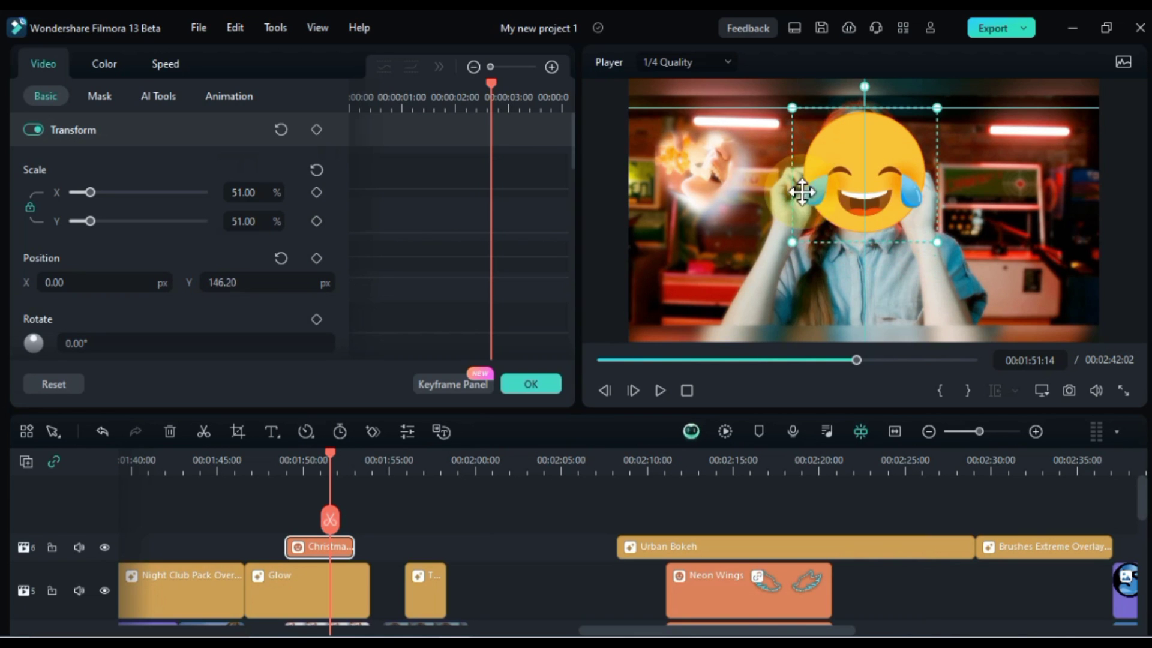
pyautogui.click(267, 188)
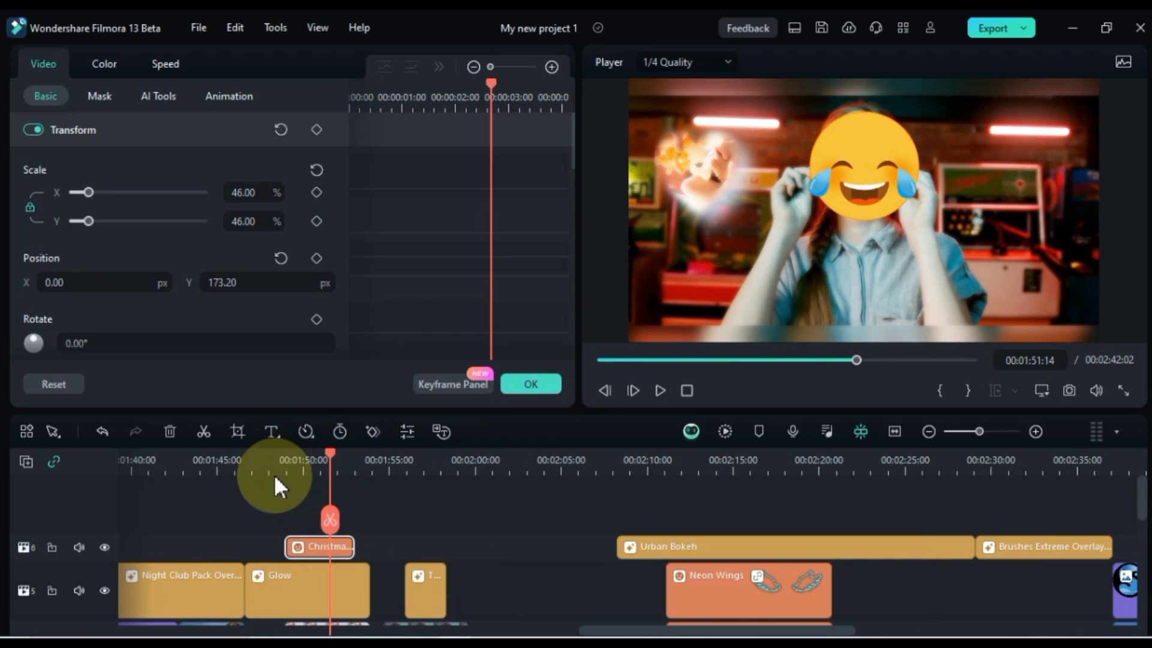
# Play back from about 1:48 to check the emoji covers her face
pyautogui.click(274, 463)
pyautogui.press('space')
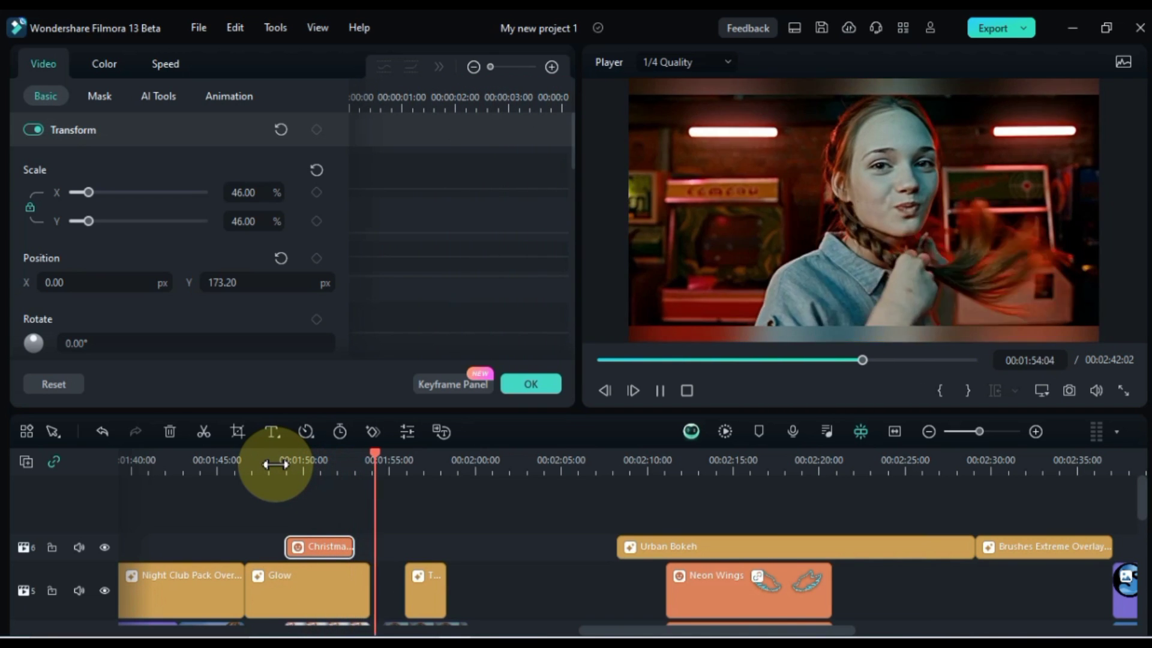
pyautogui.press('space')
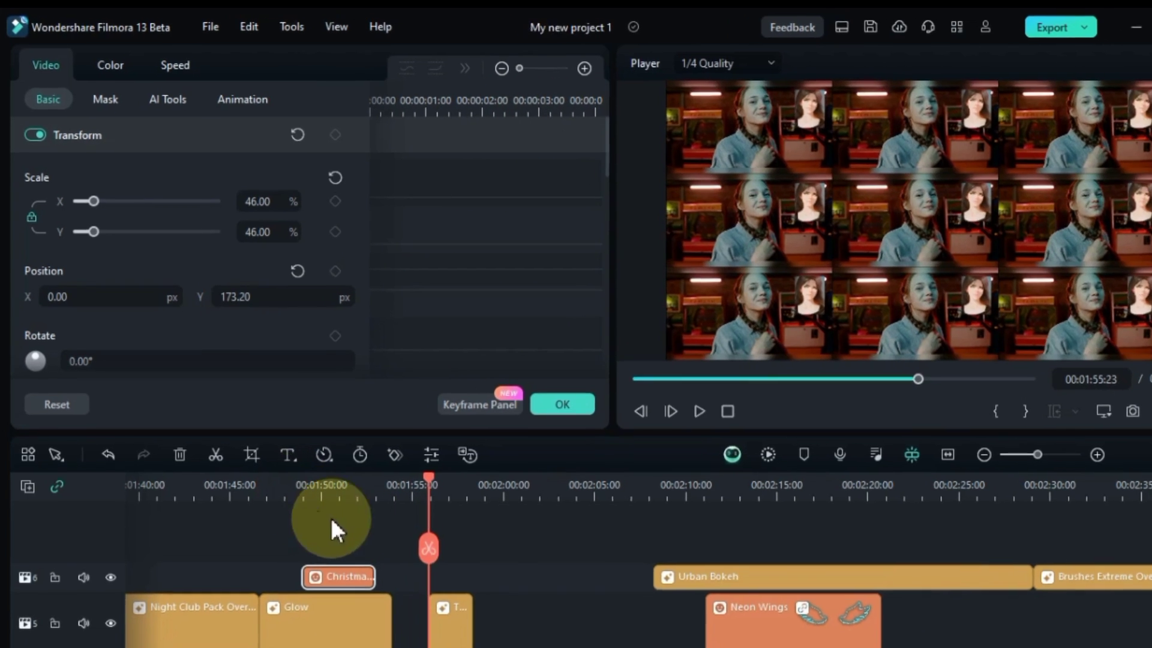
pyautogui.click(476, 554)
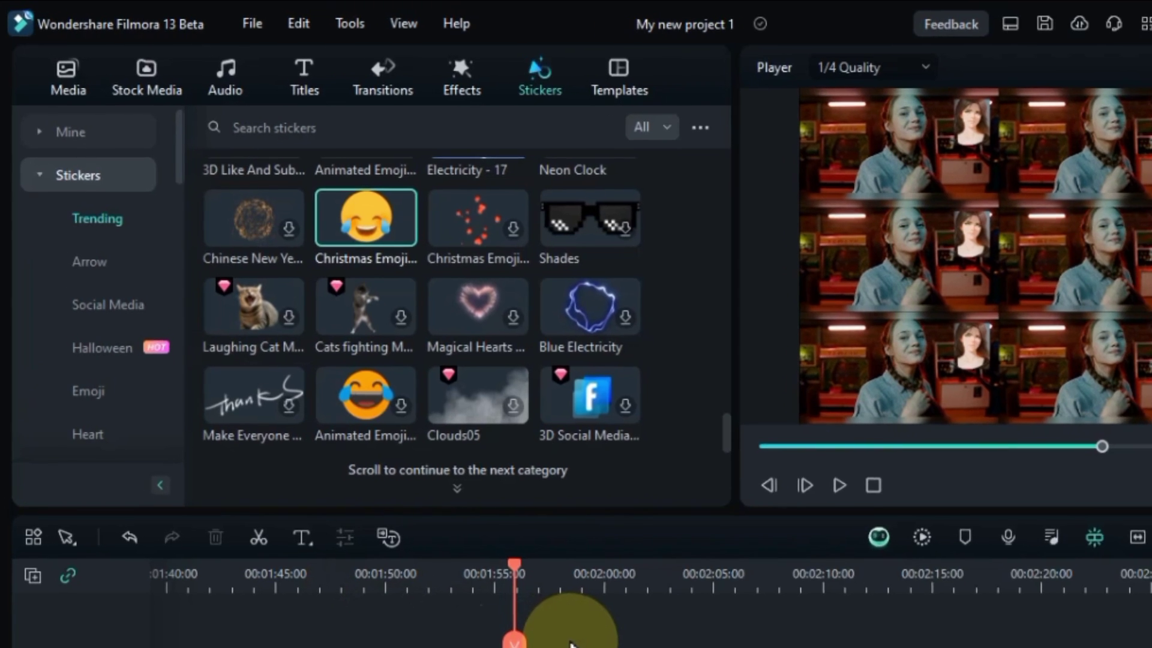
pyautogui.scroll(-5, 534, 300)
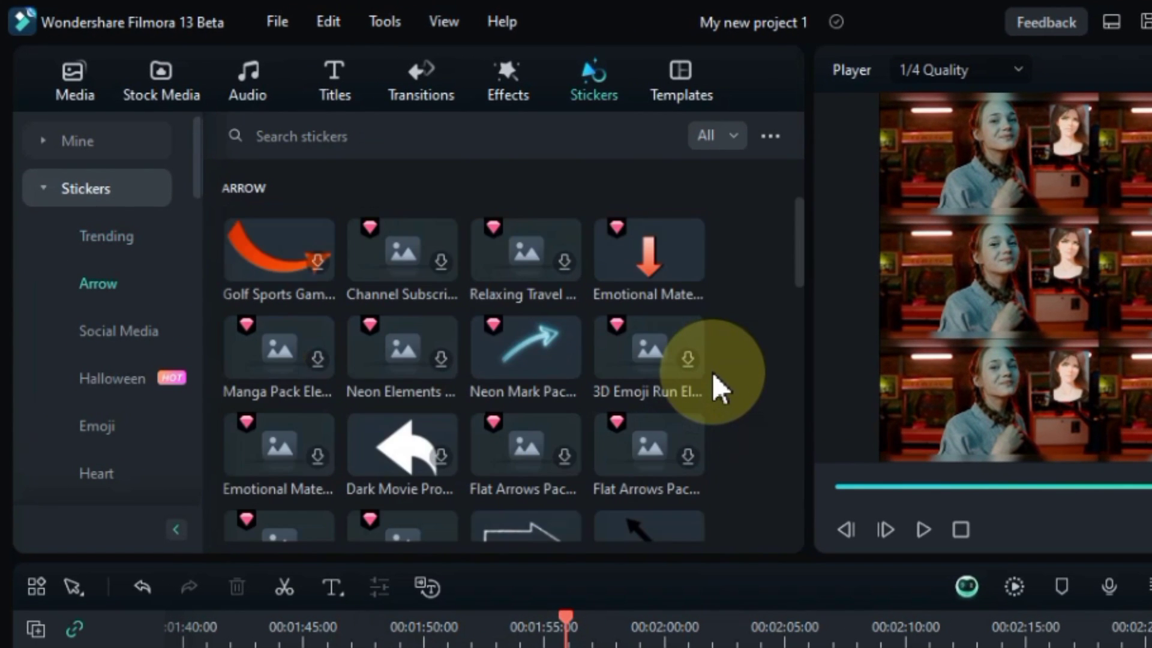
pyautogui.scroll(-10, 712, 372)
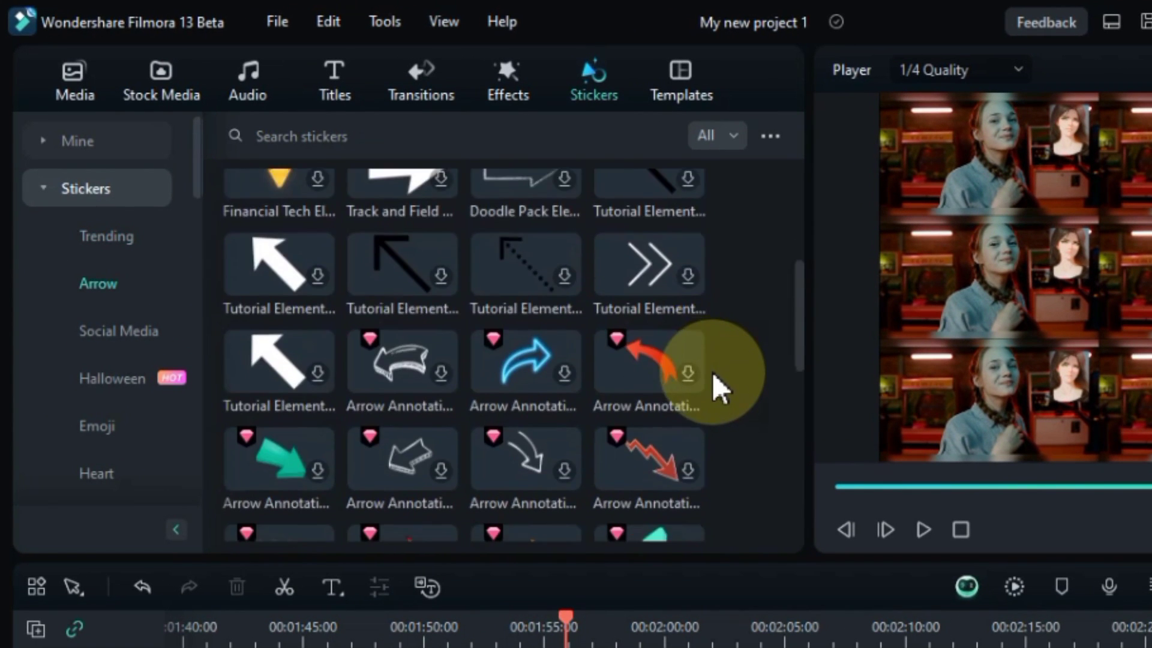
pyautogui.scroll(-8, 712, 373)
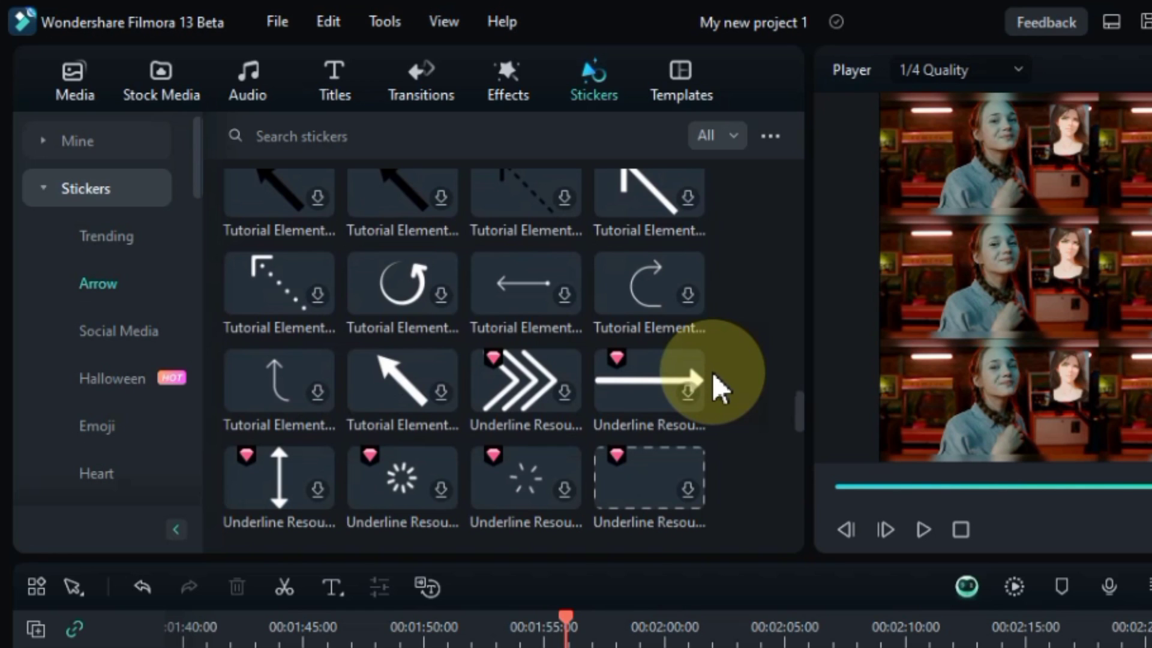
# Browse the Trending templates and preview the 15-second Epic Trailer Titles template
pyautogui.click(684, 93)
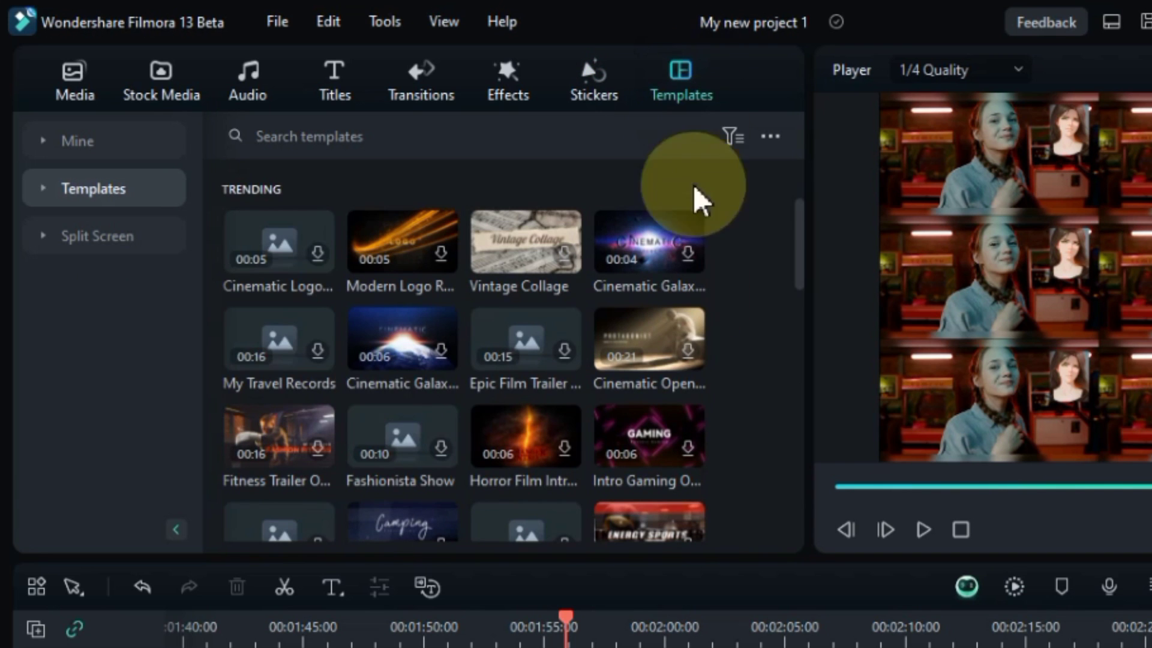
pyautogui.scroll(-3, 708, 381)
pyautogui.scroll(-10, 710, 387)
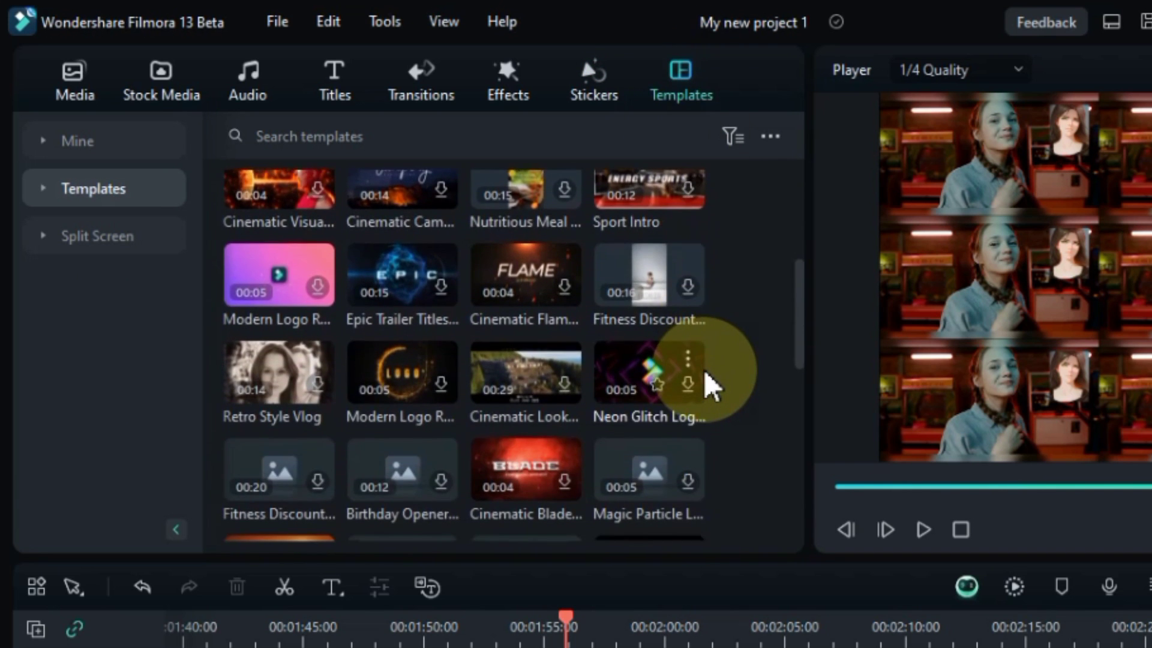
pyautogui.scroll(-2, 713, 385)
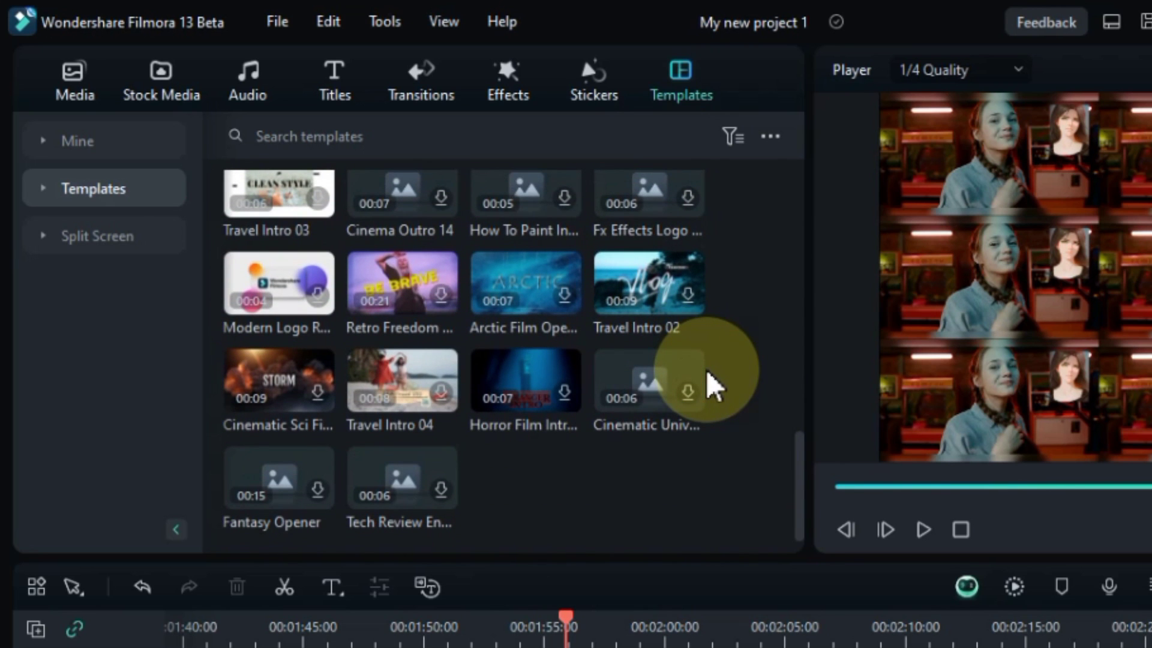
pyautogui.scroll(5, 437, 402)
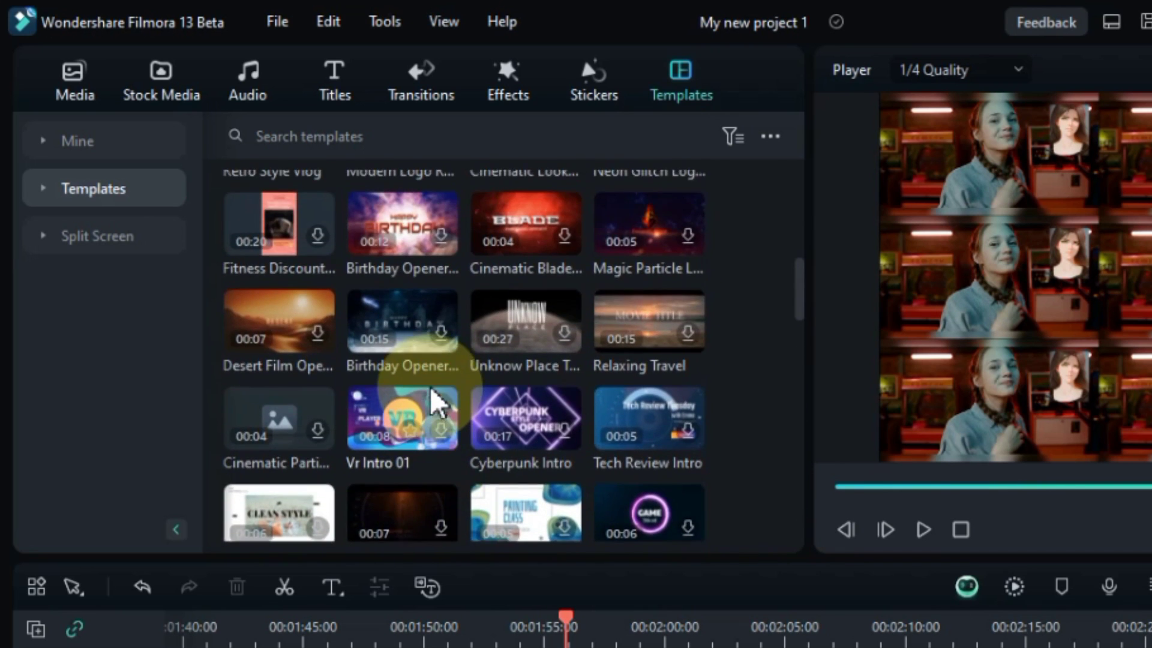
pyautogui.scroll(3, 432, 396)
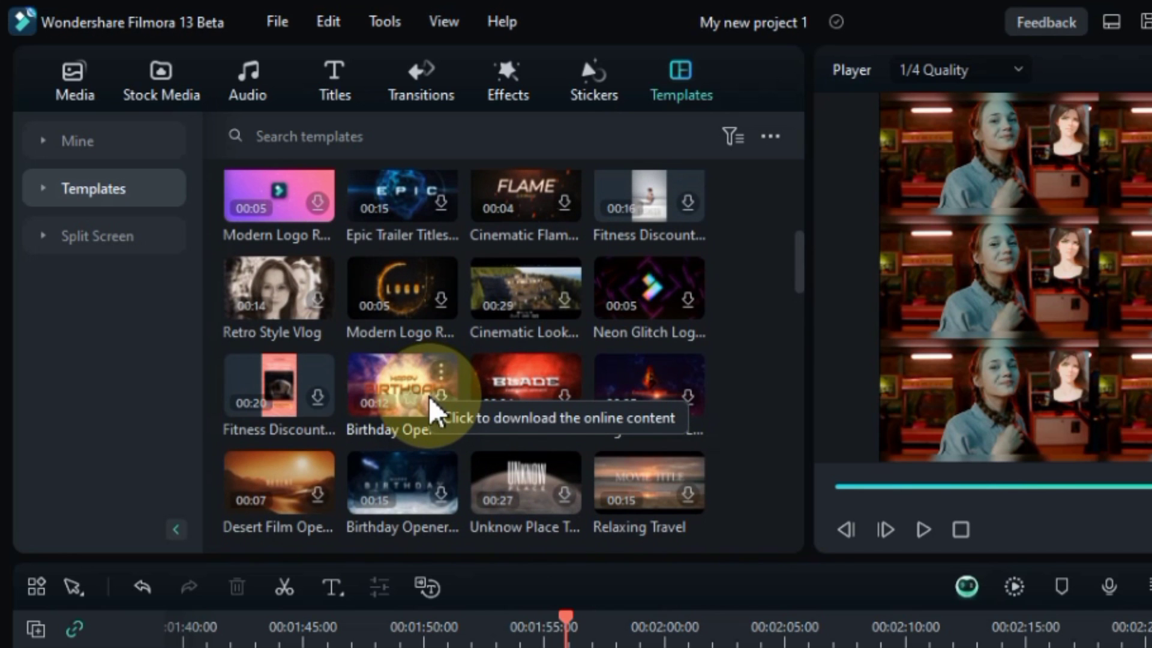
pyautogui.scroll(3, 430, 401)
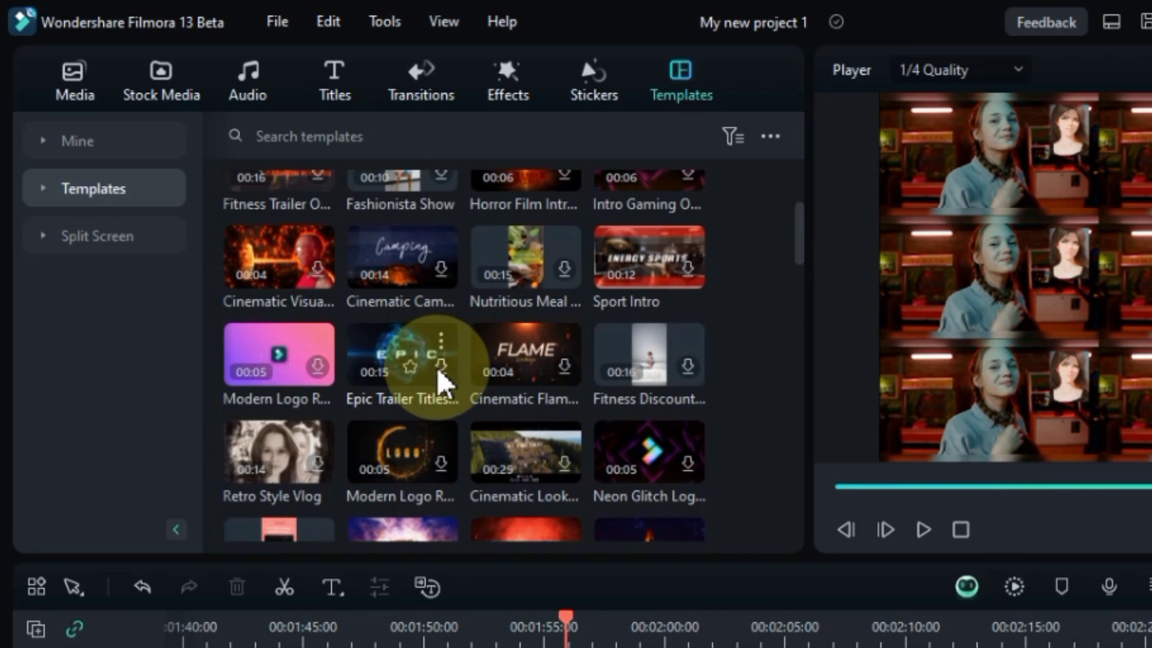
pyautogui.click(447, 384)
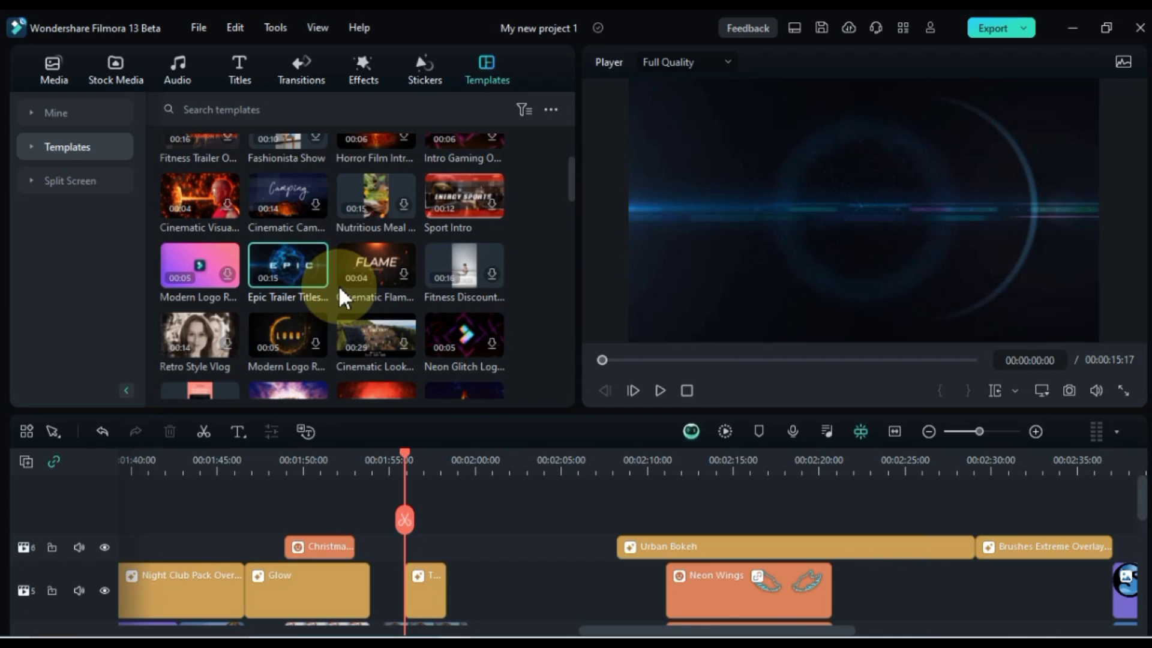
# Play the template preview, fit the project to the timeline and zoom in at its end
pyautogui.click(659, 391)
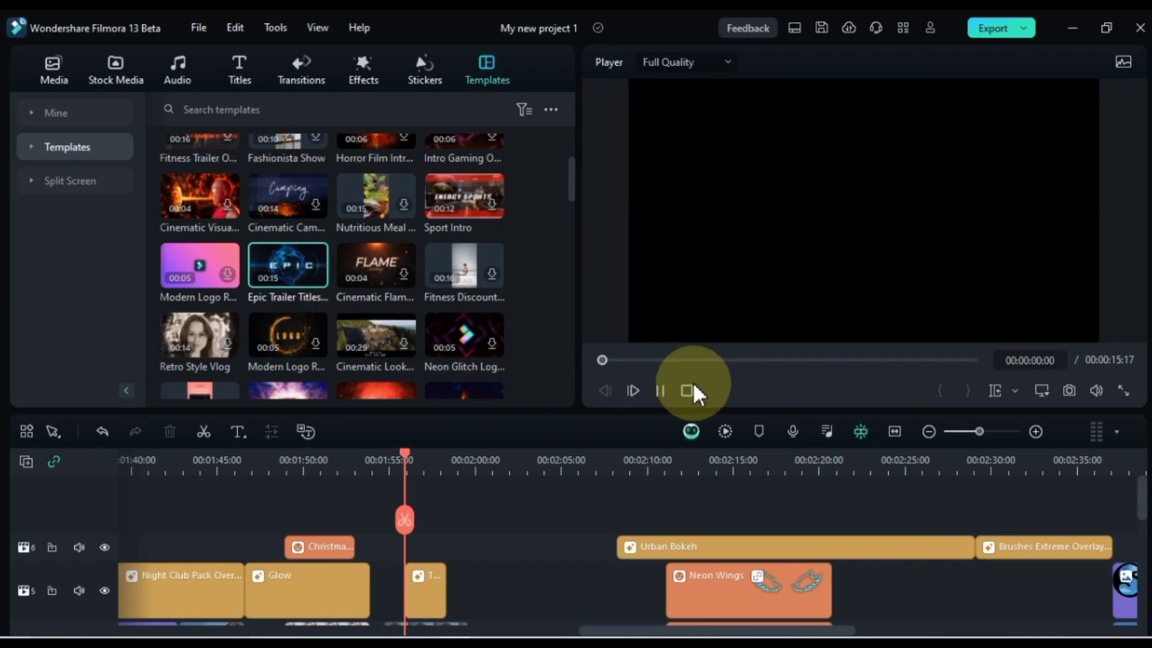
pyautogui.click(894, 432)
pyautogui.scroll(-3, 1054, 514)
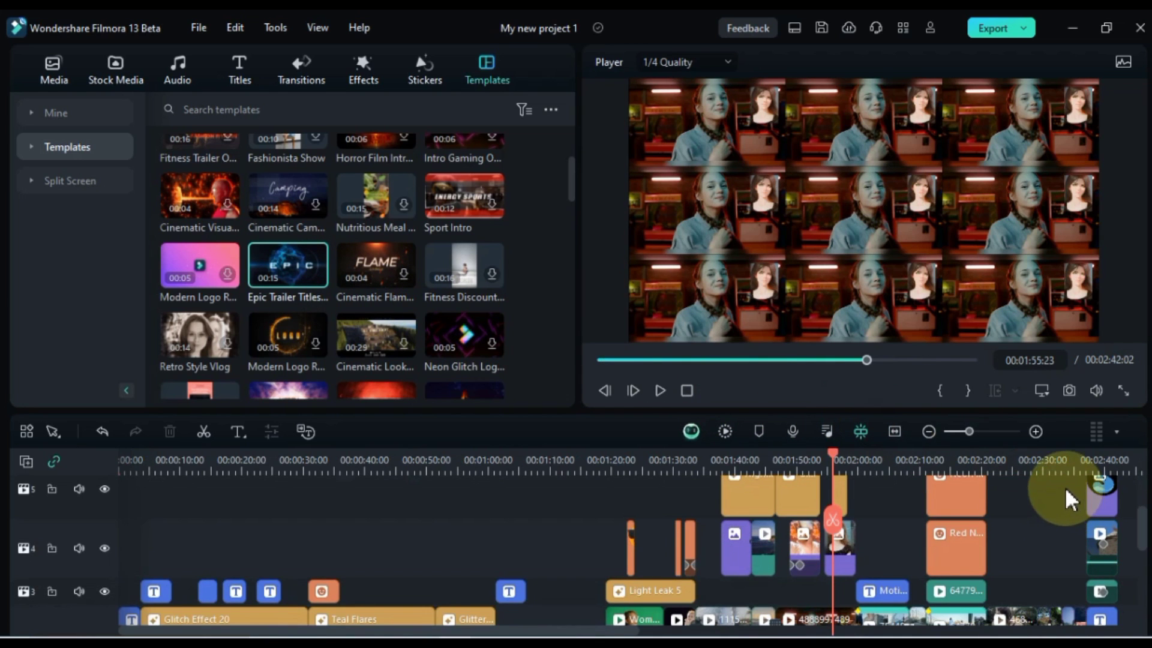
pyautogui.press('End')
pyautogui.click(1035, 433)
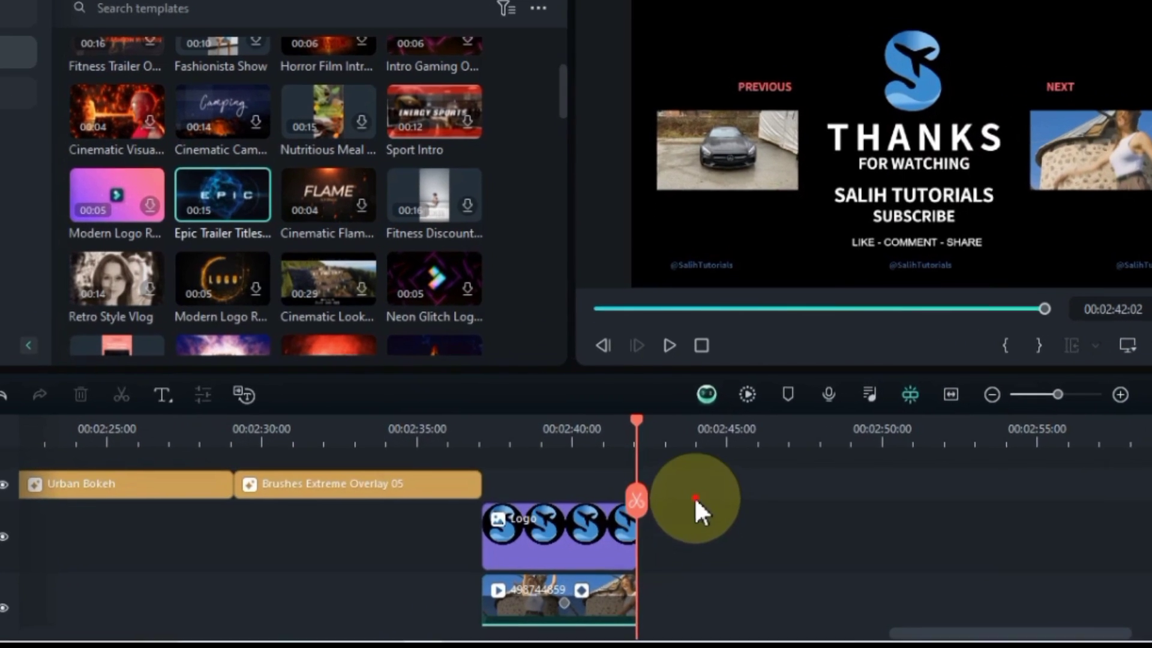
pyautogui.scroll(-3, 630, 552)
# Drag the SUBSCRIBE title and its video right to start near 3:05
pyautogui.click(534, 556)
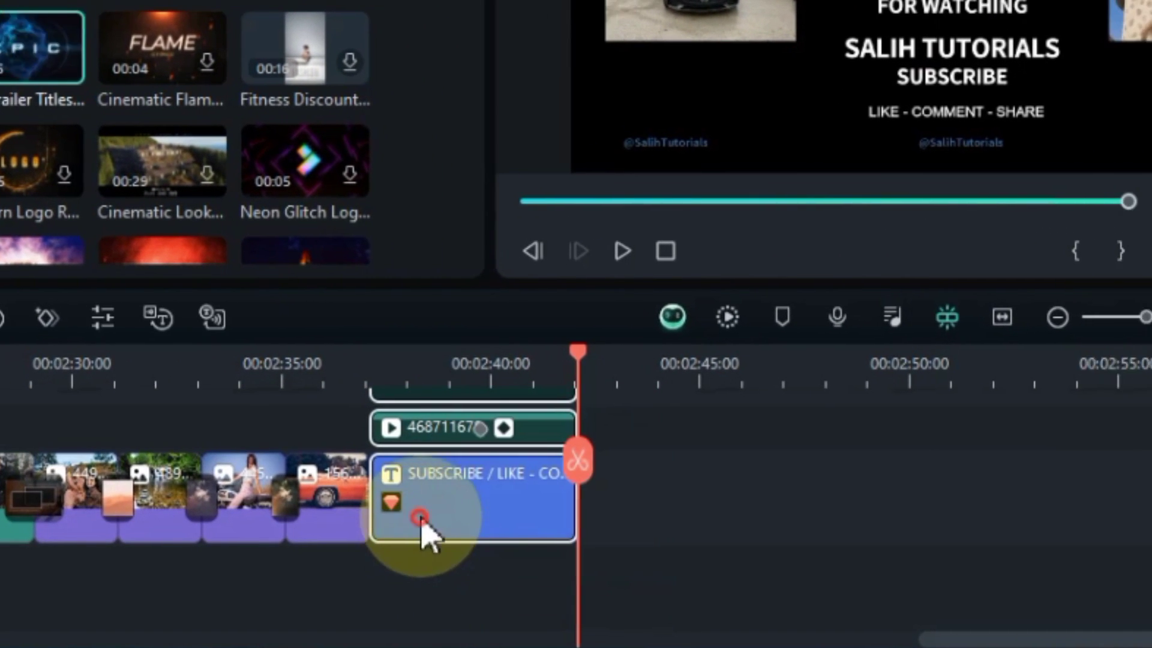
pyautogui.moveTo(420, 527); pyautogui.dragTo(1151, 514)
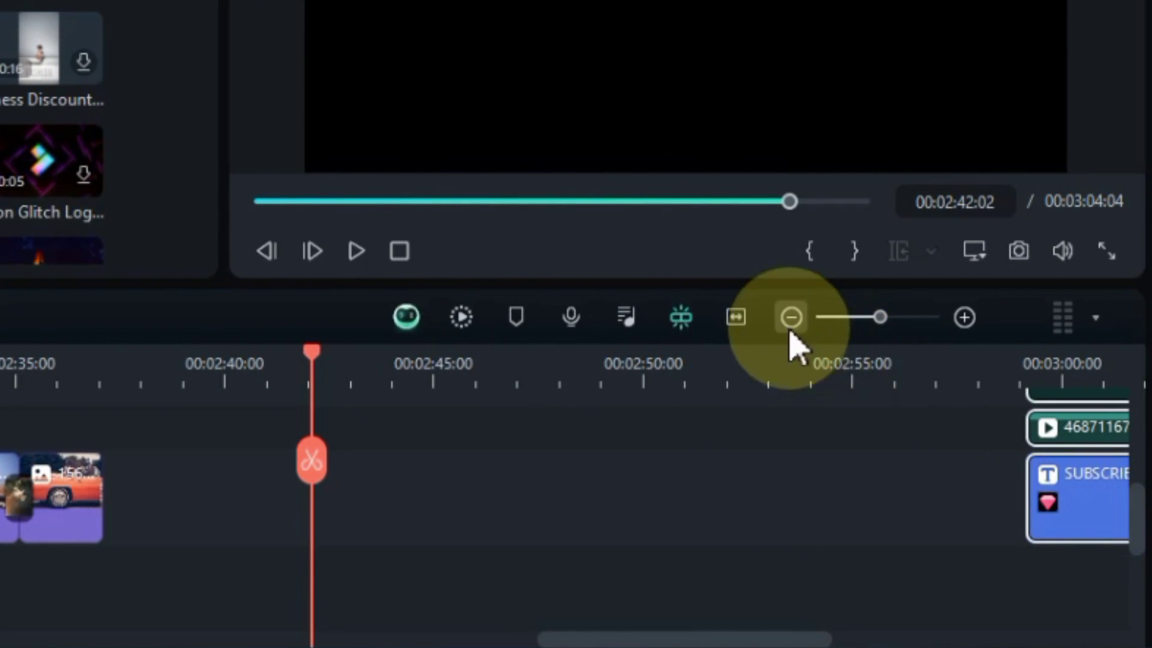
pyautogui.click(790, 316)
pyautogui.moveTo(735, 532); pyautogui.dragTo(852, 532)
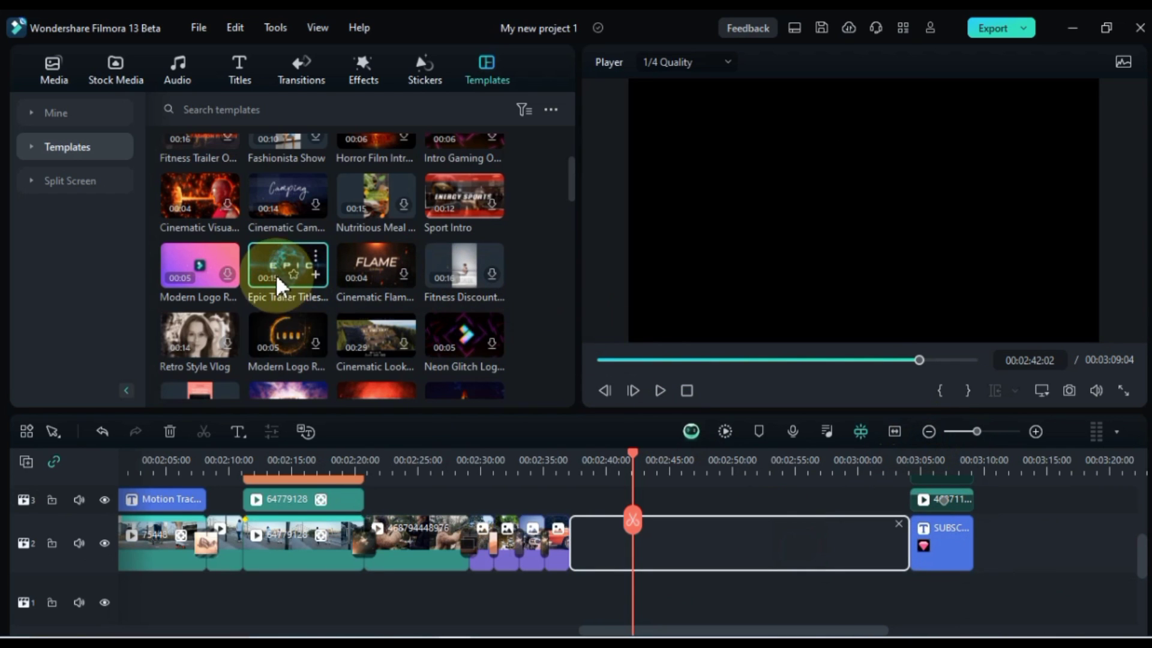
# Drop the Epic Trailer Titles template into the gap at 2:42 and expand it into its clips
pyautogui.moveTo(274, 279); pyautogui.dragTo(587, 551)
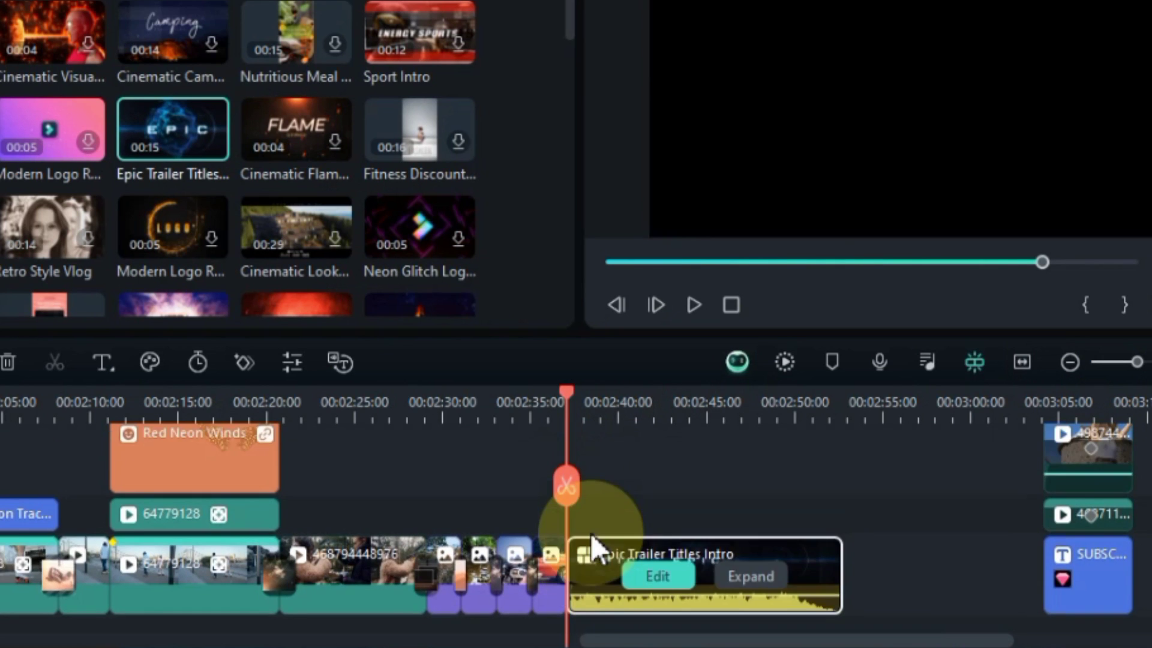
pyautogui.moveTo(607, 403); pyautogui.dragTo(697, 412)
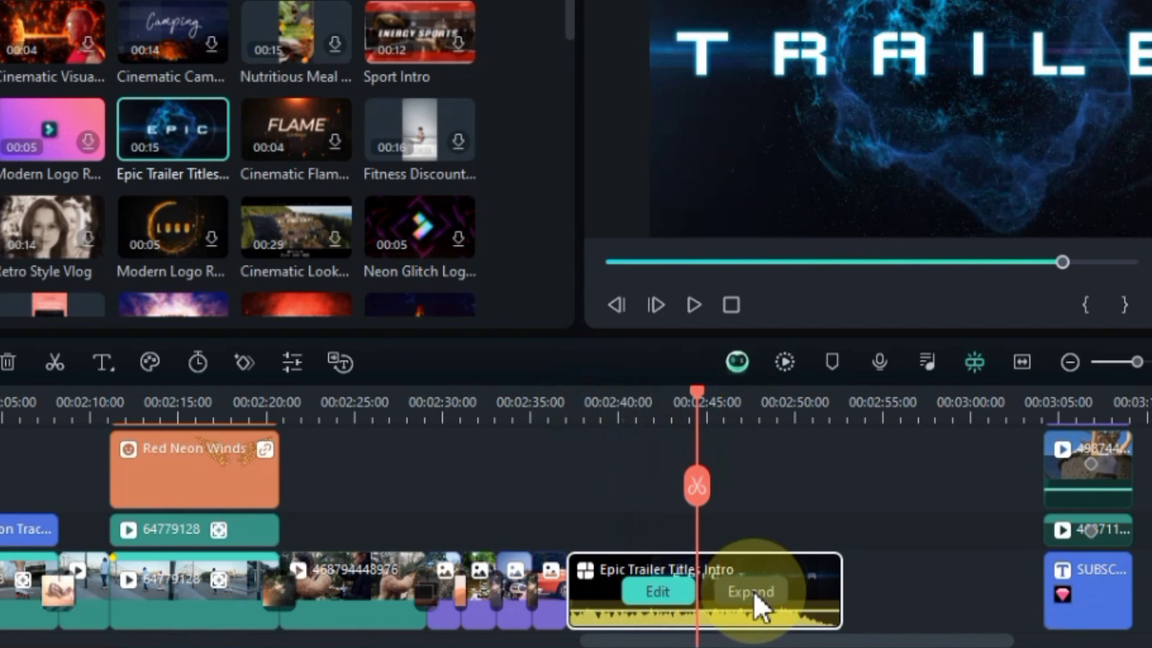
pyautogui.click(753, 591)
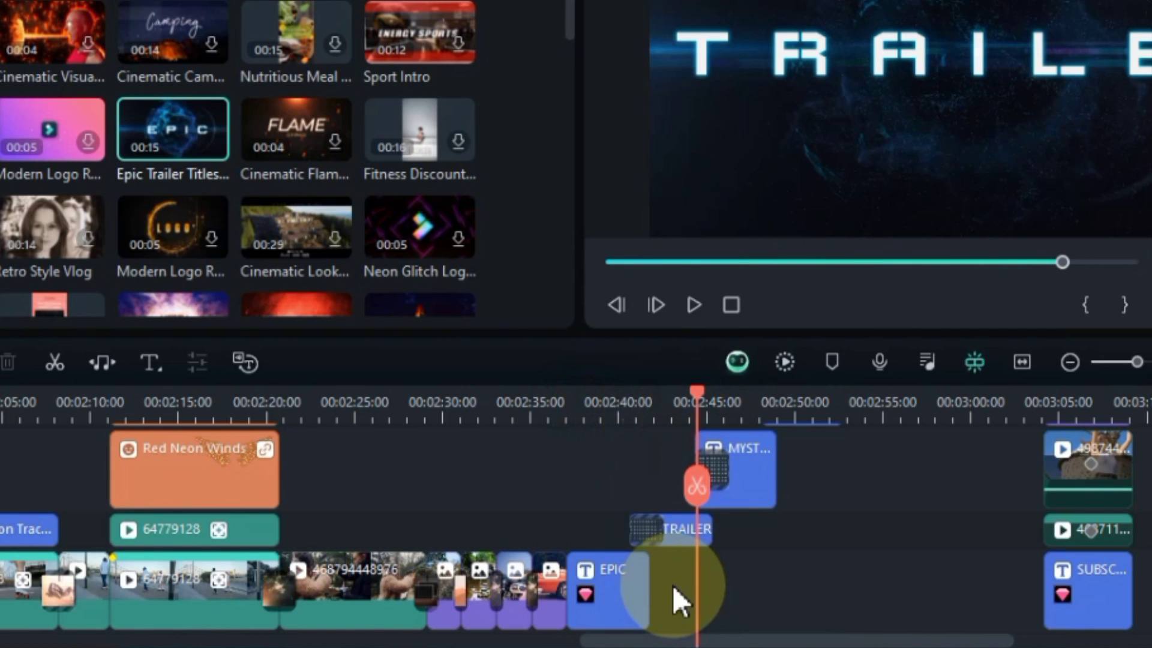
pyautogui.click(618, 582)
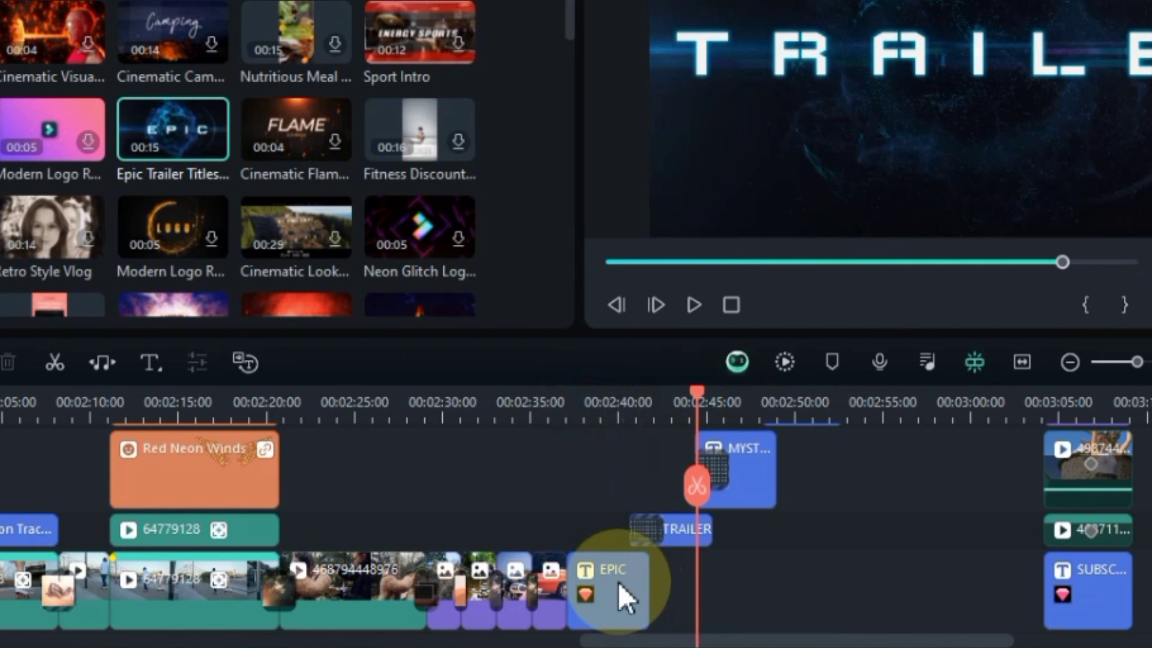
pyautogui.doubleClick(618, 582)
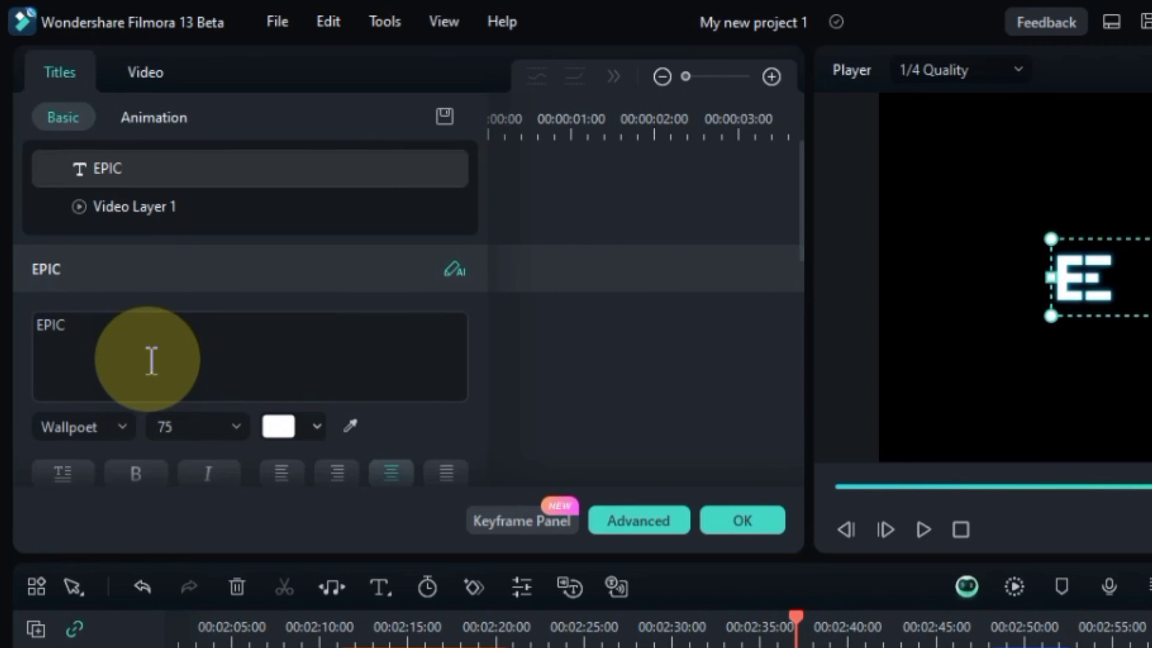
# Retype the EPIC title as BEST and the TRAILER title as INTRO
pyautogui.click(152, 359)
pyautogui.hotkey('ctrl', 'a')
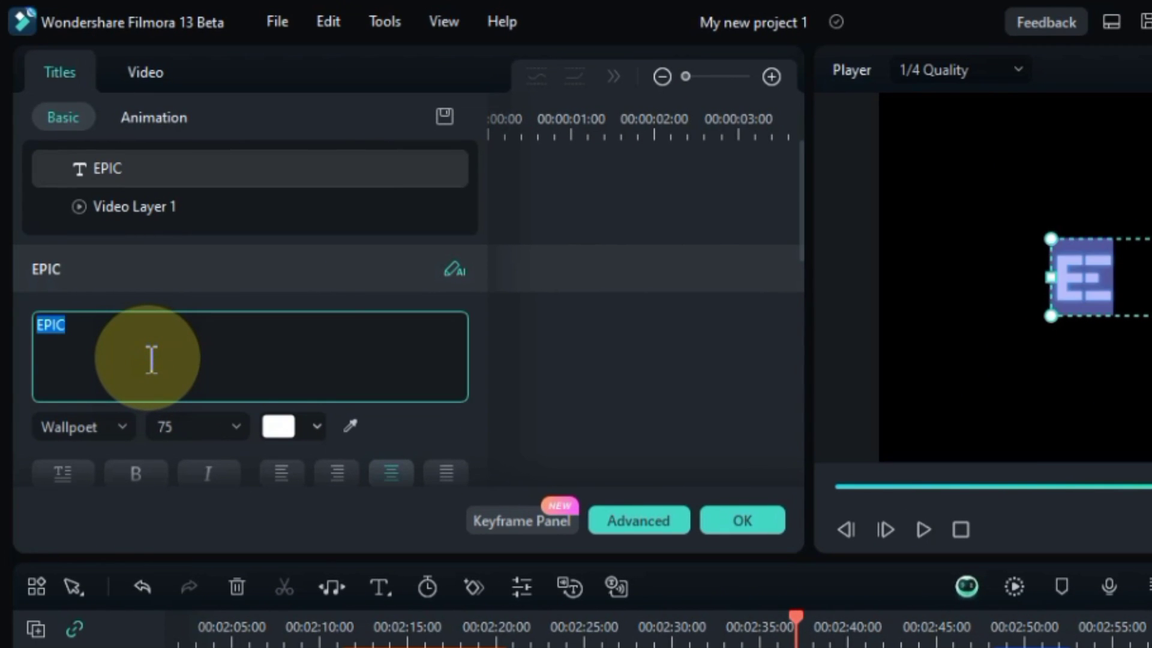
pyautogui.write('BEST')
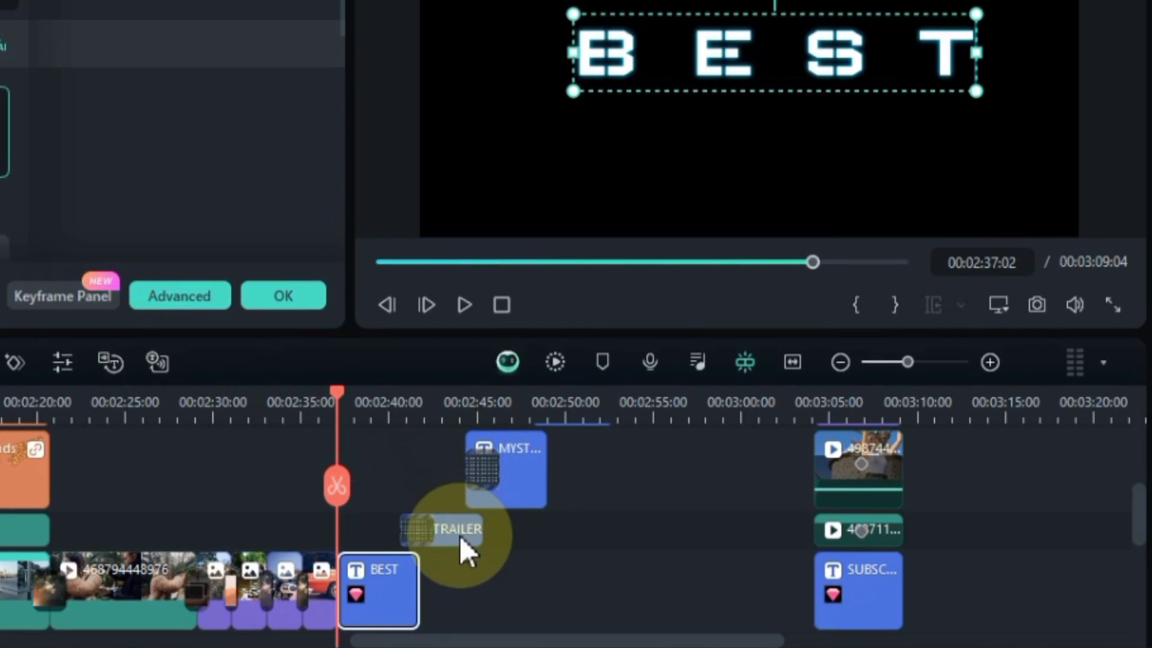
pyautogui.doubleClick(459, 536)
pyautogui.click(341, 384)
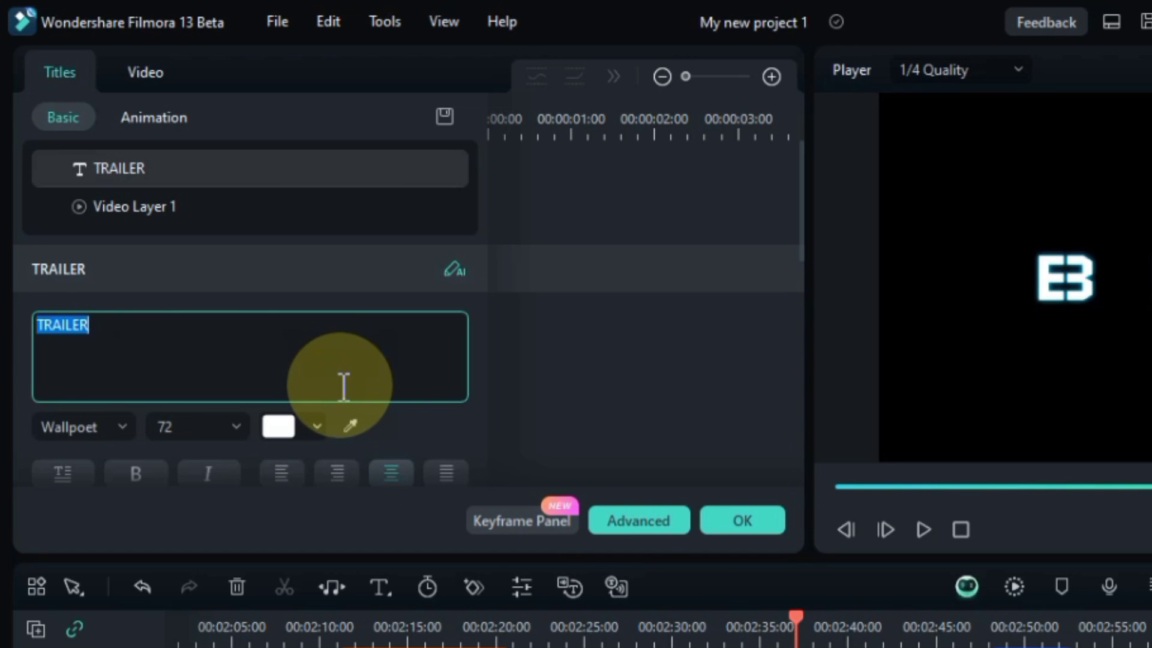
pyautogui.write('INTR')
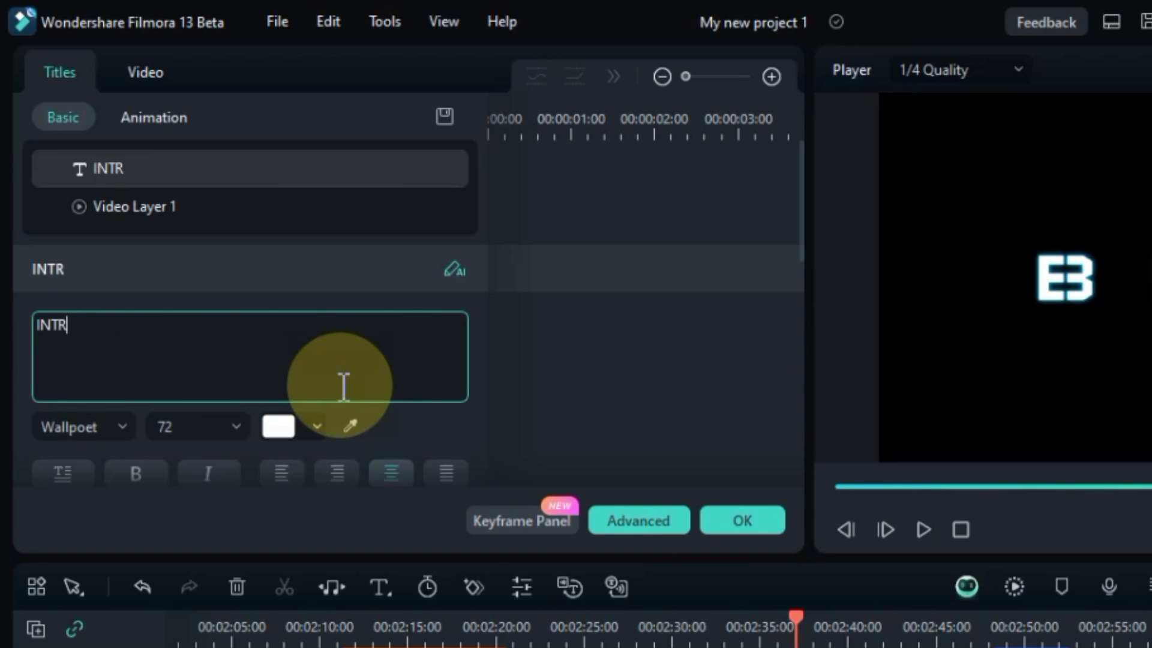
pyautogui.write('O')
pyautogui.click(643, 462)
pyautogui.scroll(1, 714, 564)
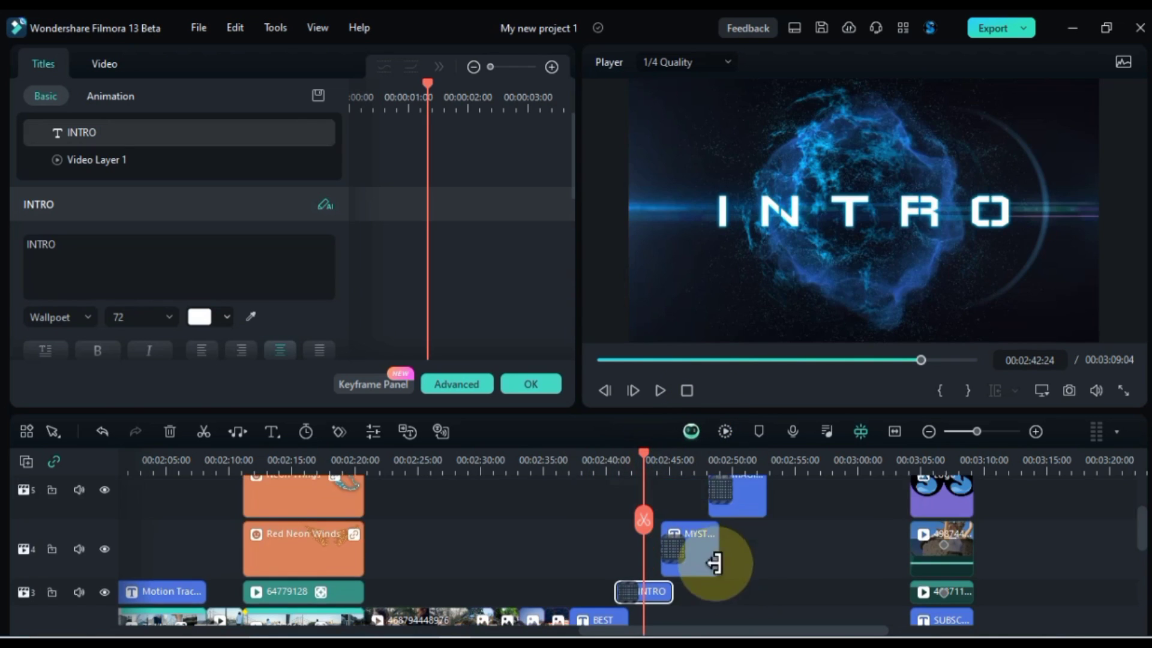
# Change the MYSTERY title to VIDEO and the MAGICAL title to 2024, then confirm
pyautogui.doubleClick(706, 556)
pyautogui.click(693, 462)
pyautogui.click(165, 255)
pyautogui.hotkey('ctrl', 'a')
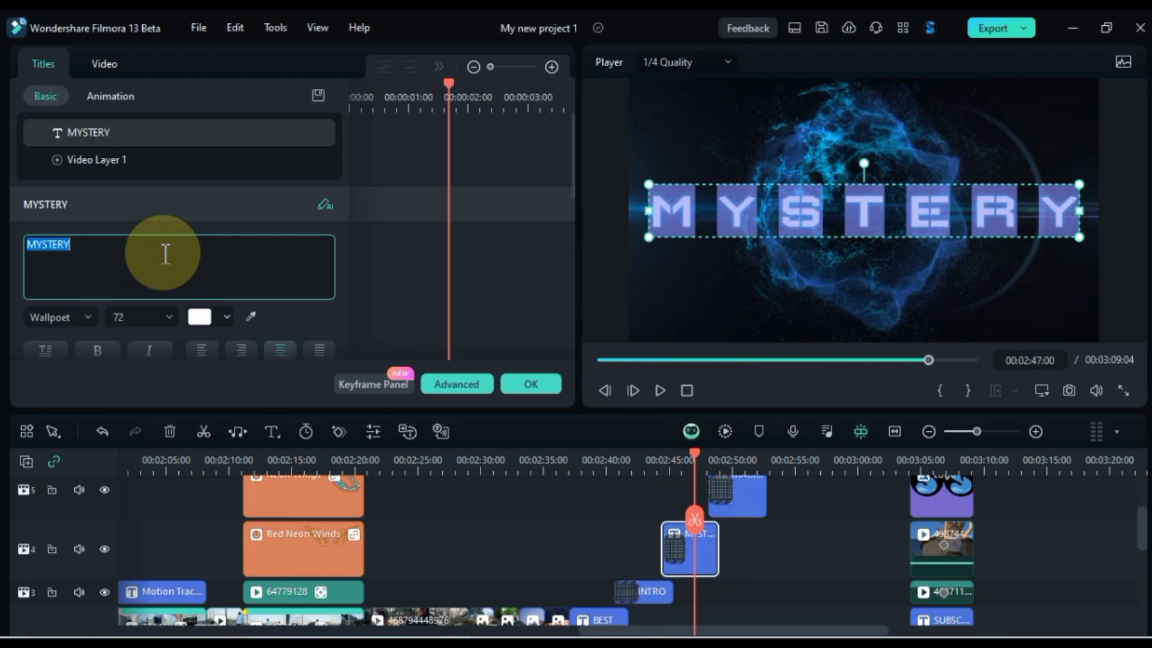
pyautogui.write('VIDEO')
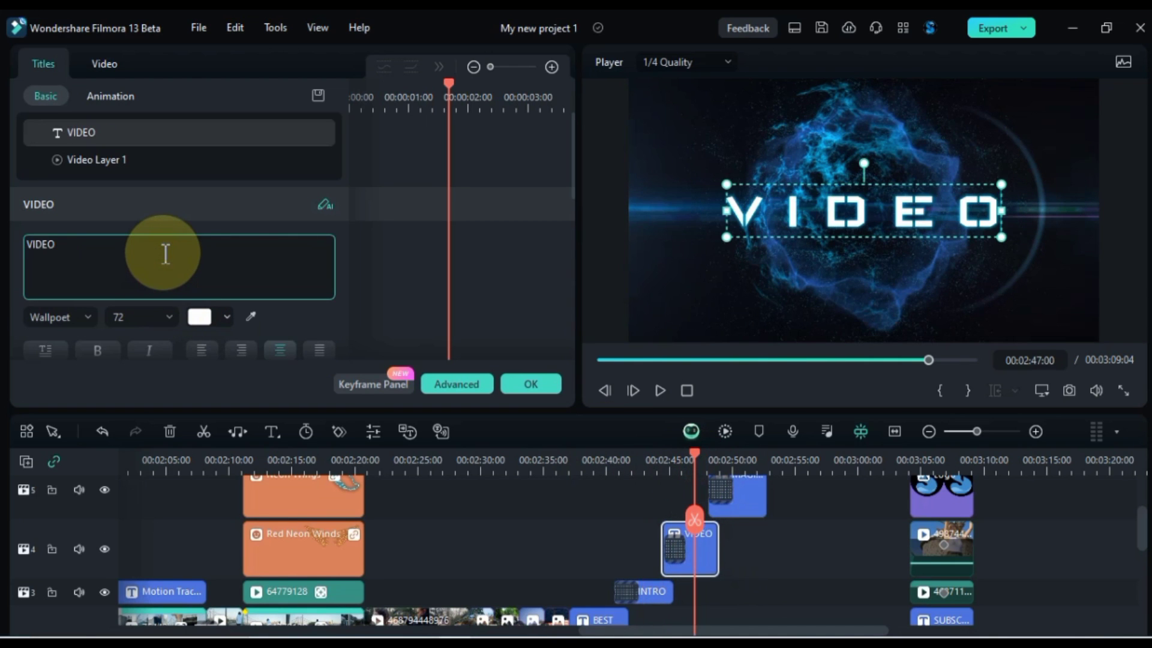
pyautogui.doubleClick(759, 502)
pyautogui.click(746, 463)
pyautogui.click(202, 266)
pyautogui.hotkey('ctrl', 'a')
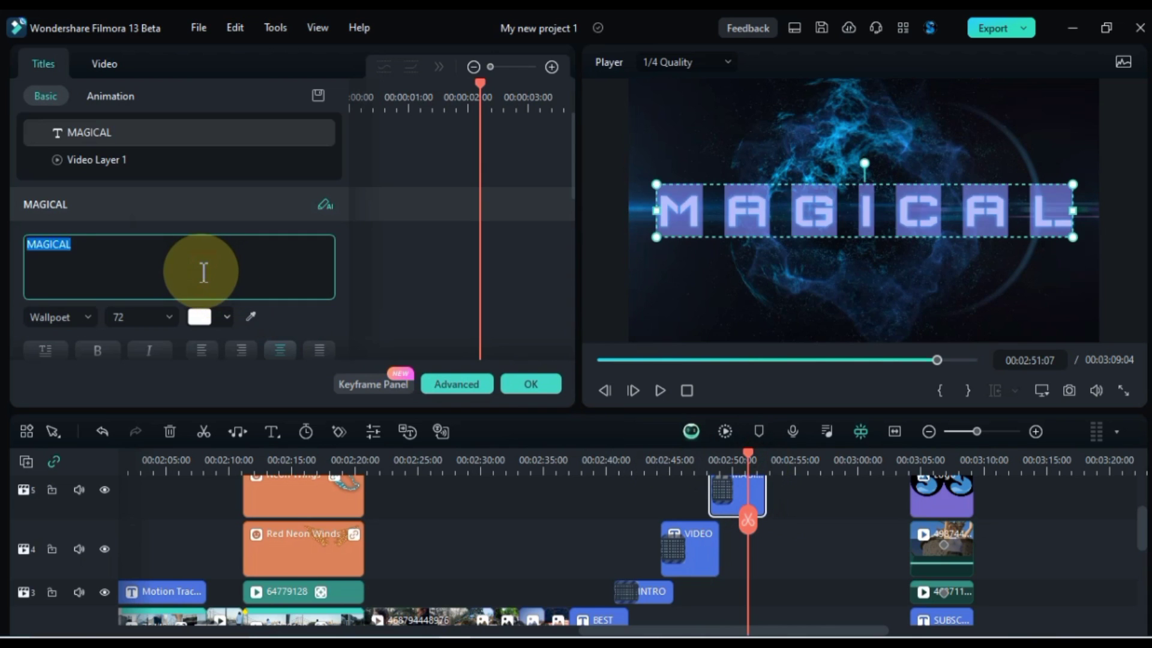
pyautogui.write('2024')
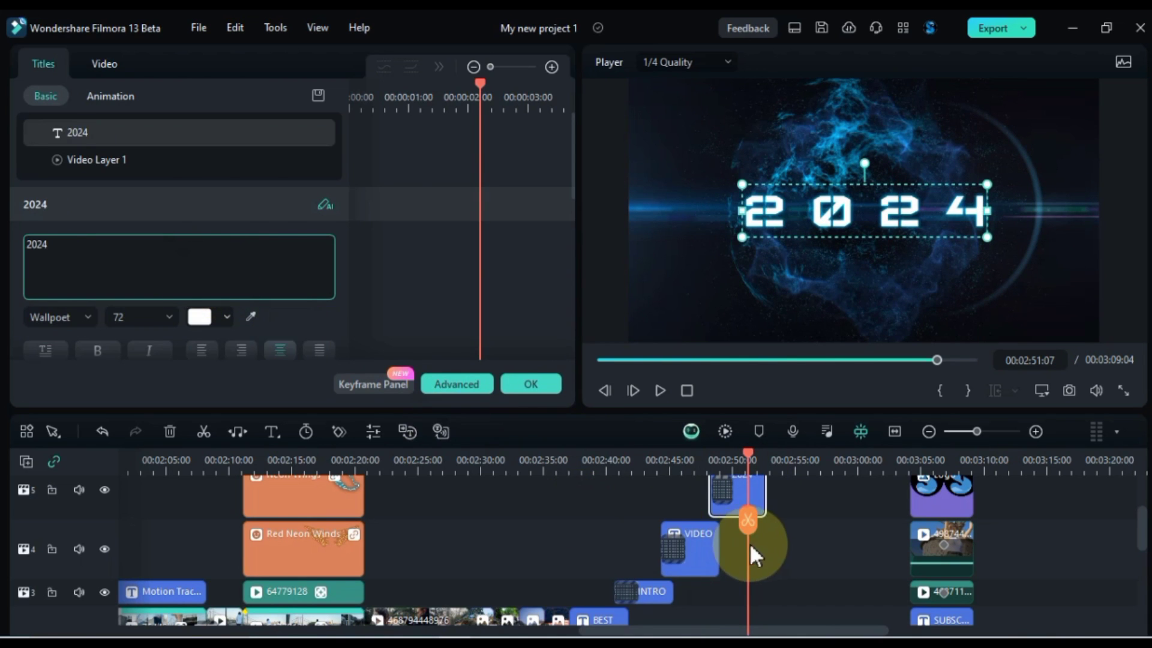
pyautogui.click(751, 540)
pyautogui.scroll(-1, 660, 516)
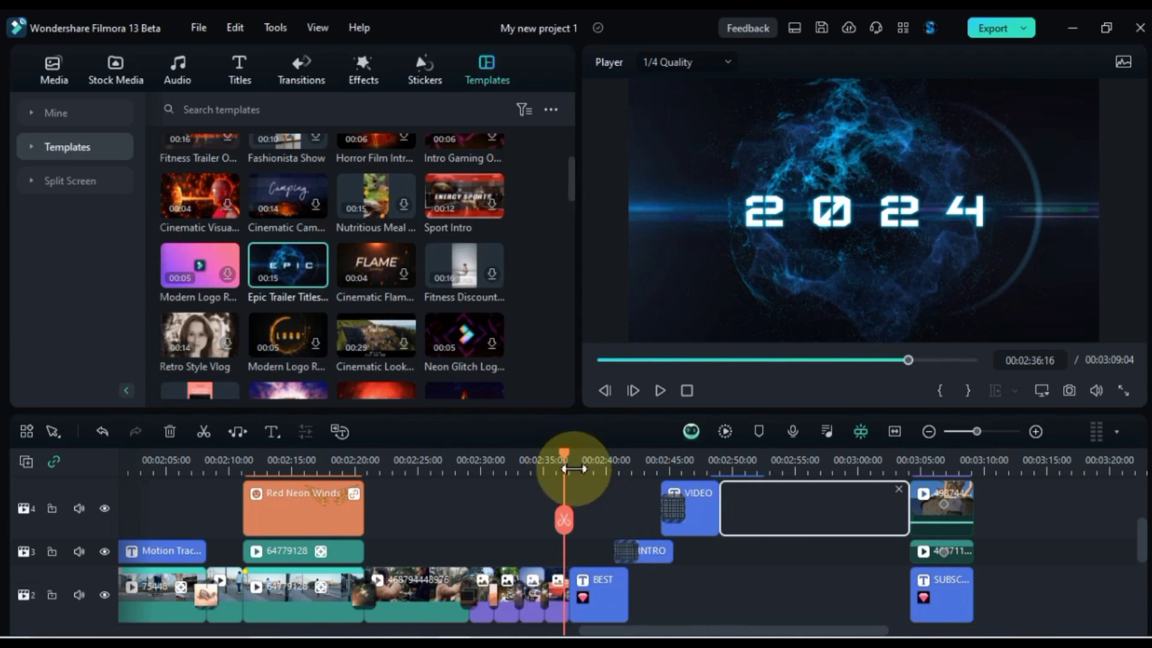
pyautogui.press('space')
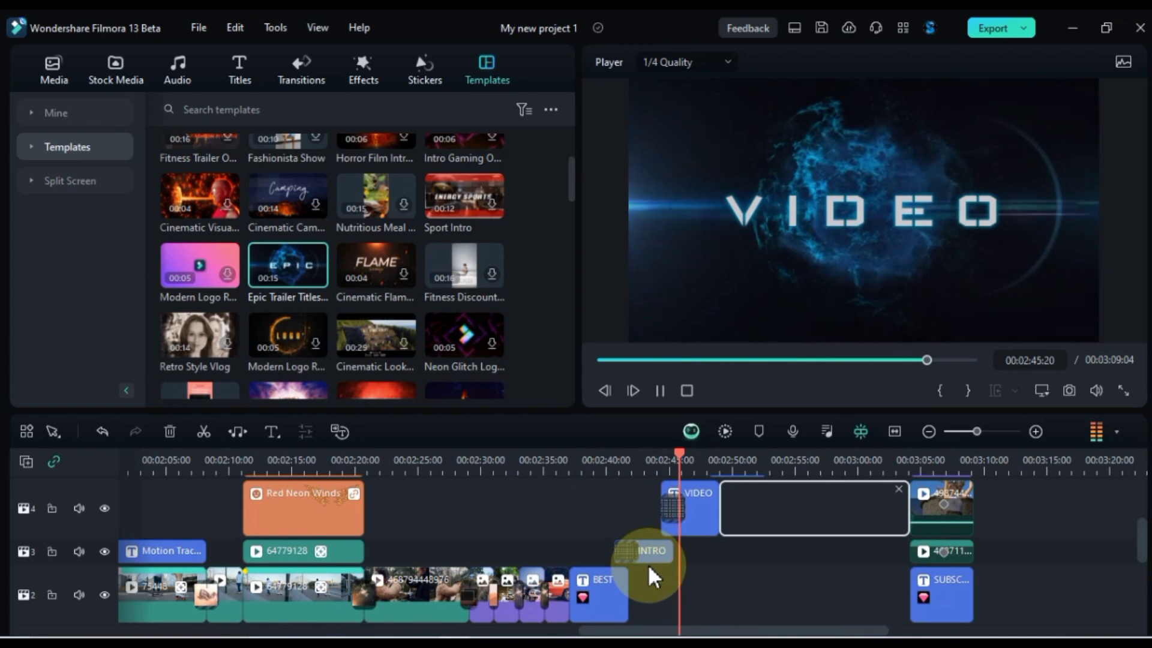
pyautogui.scroll(2, 777, 561)
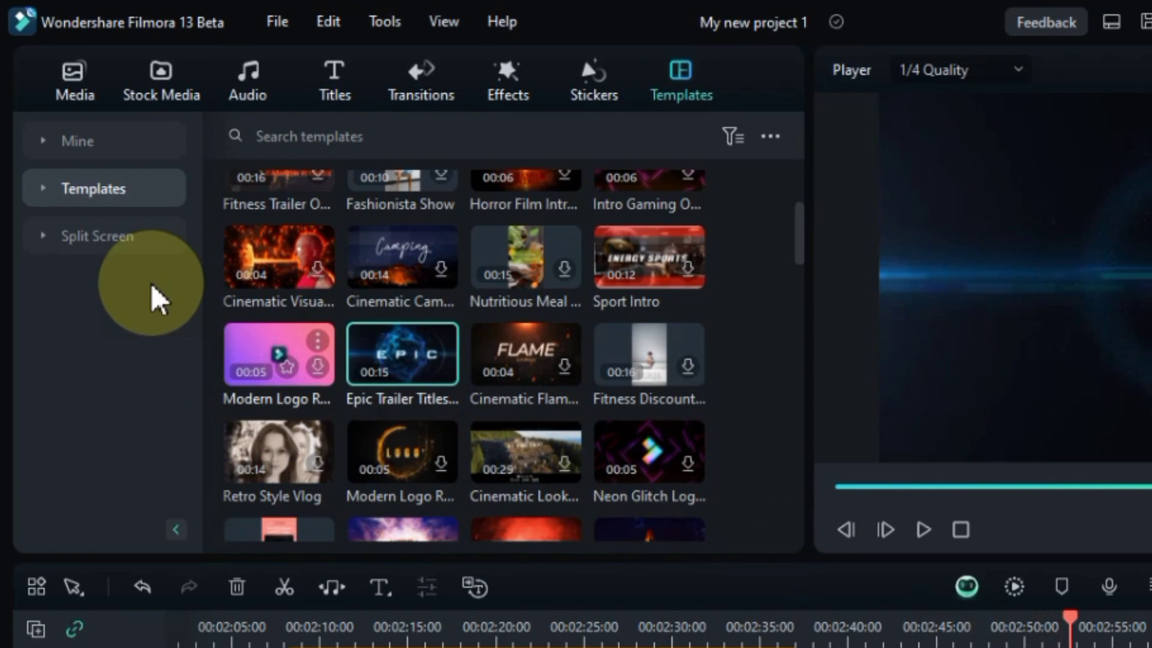
# Add the Split Screen 25 three-panel template after the intro near 2:52 and select zone 2
pyautogui.click(82, 249)
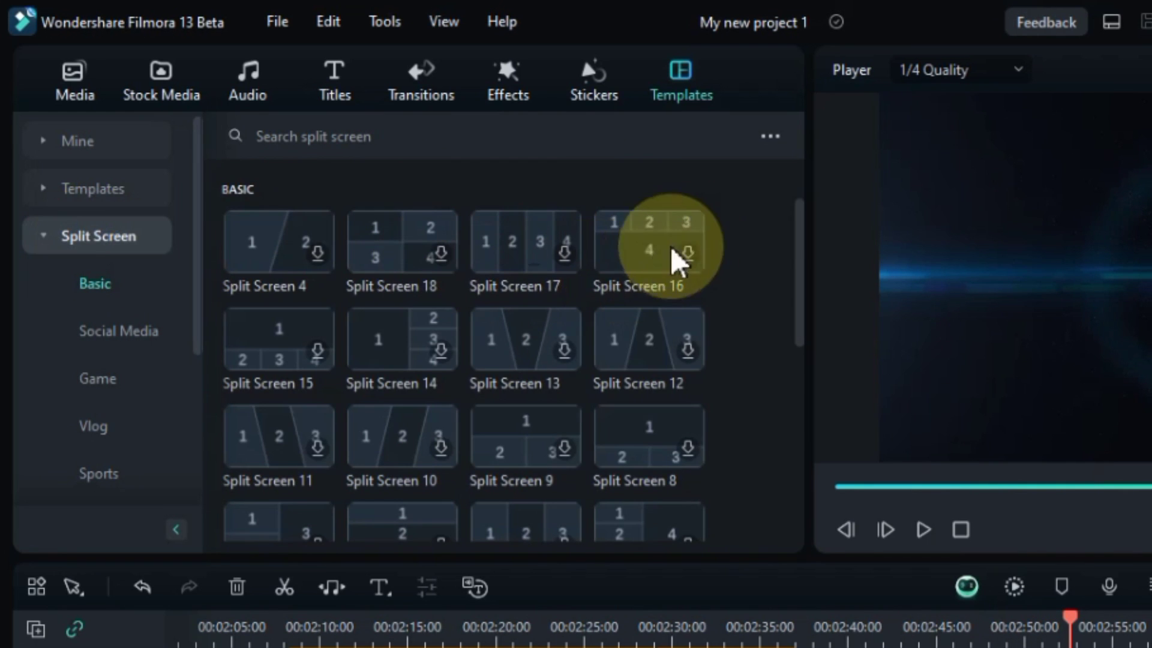
pyautogui.moveTo(801, 227); pyautogui.dragTo(799, 180)
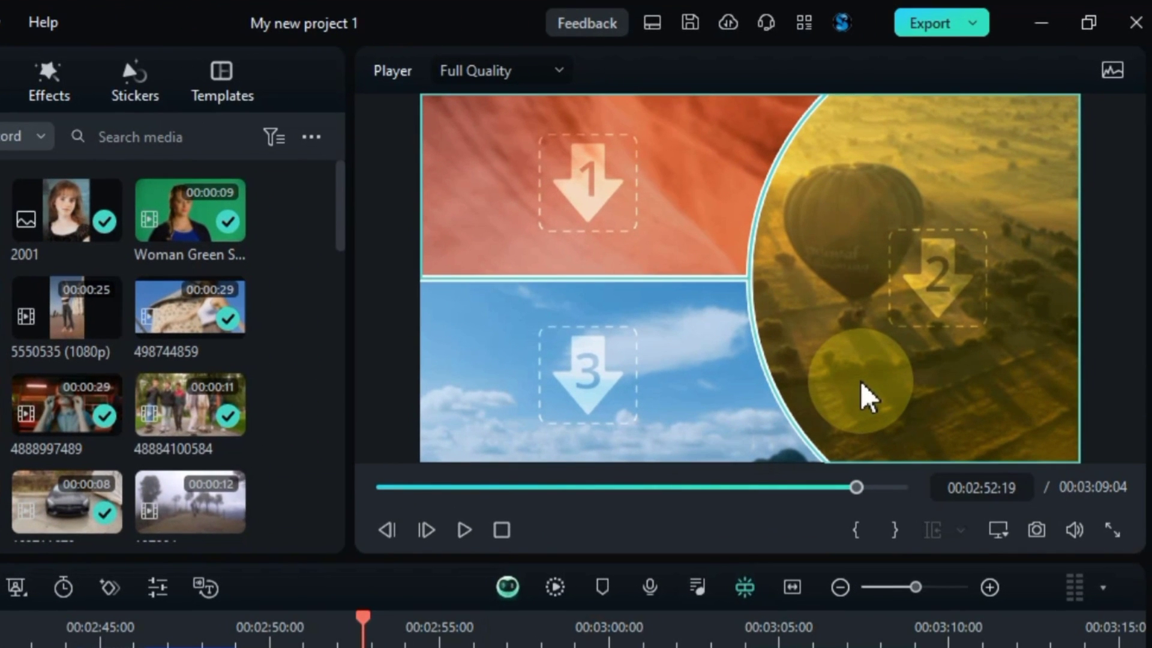
pyautogui.click(934, 283)
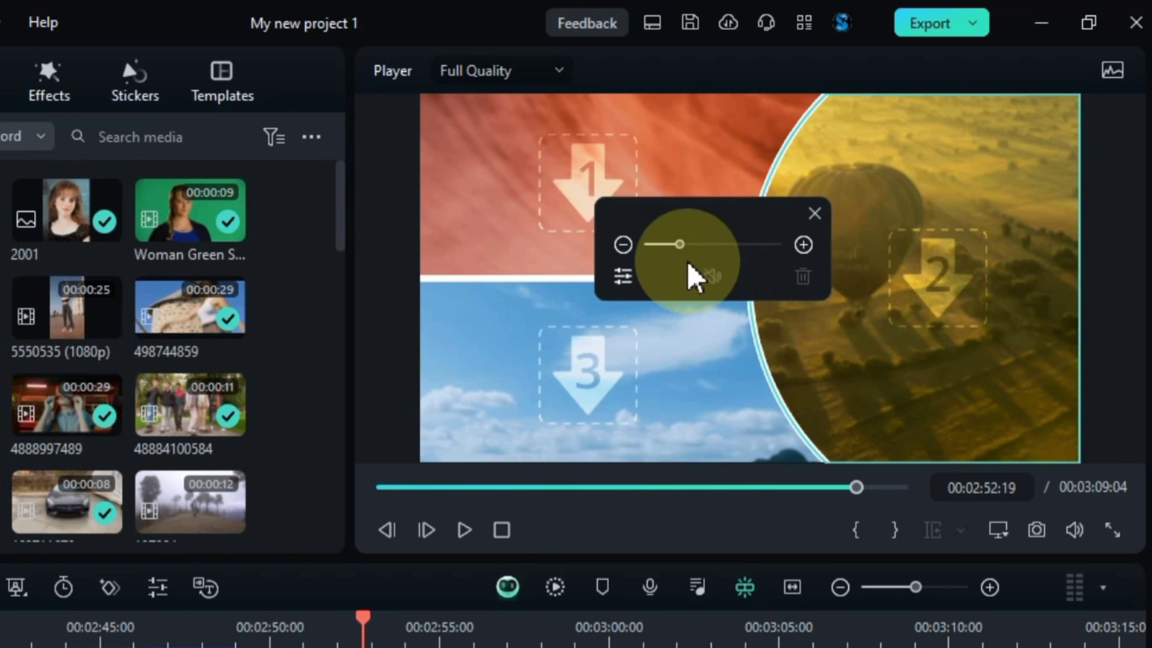
# In Advanced Split Screen Edit, place clip 5550535 in panel 2, enlarged and reframed on the woman
pyautogui.click(622, 276)
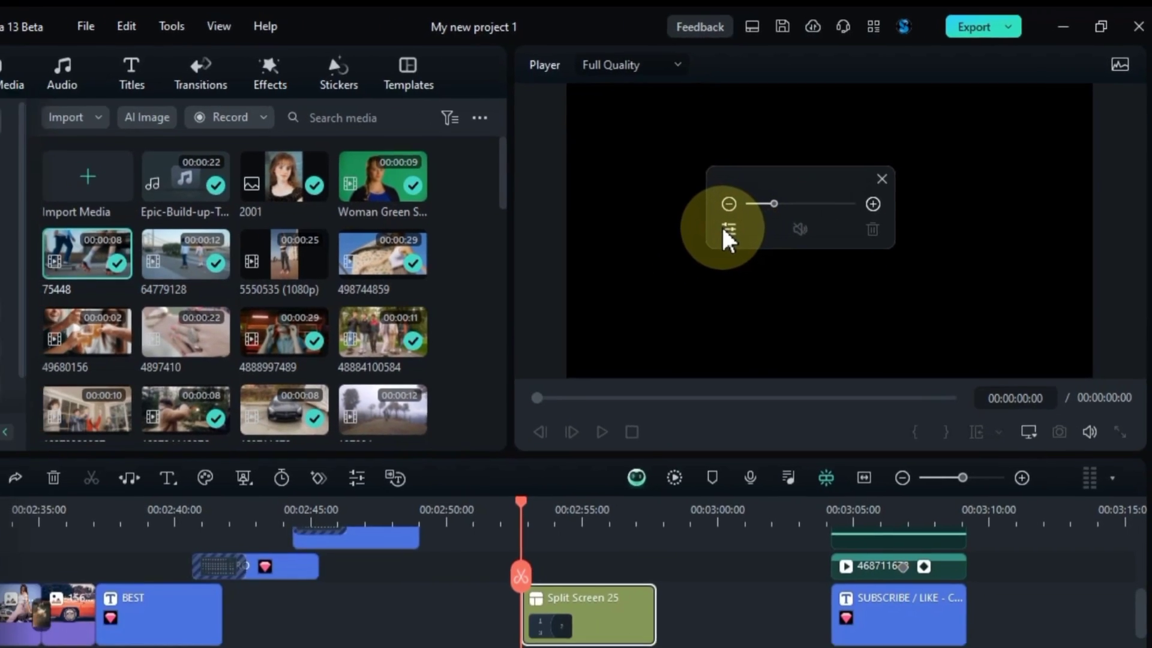
pyautogui.click(725, 230)
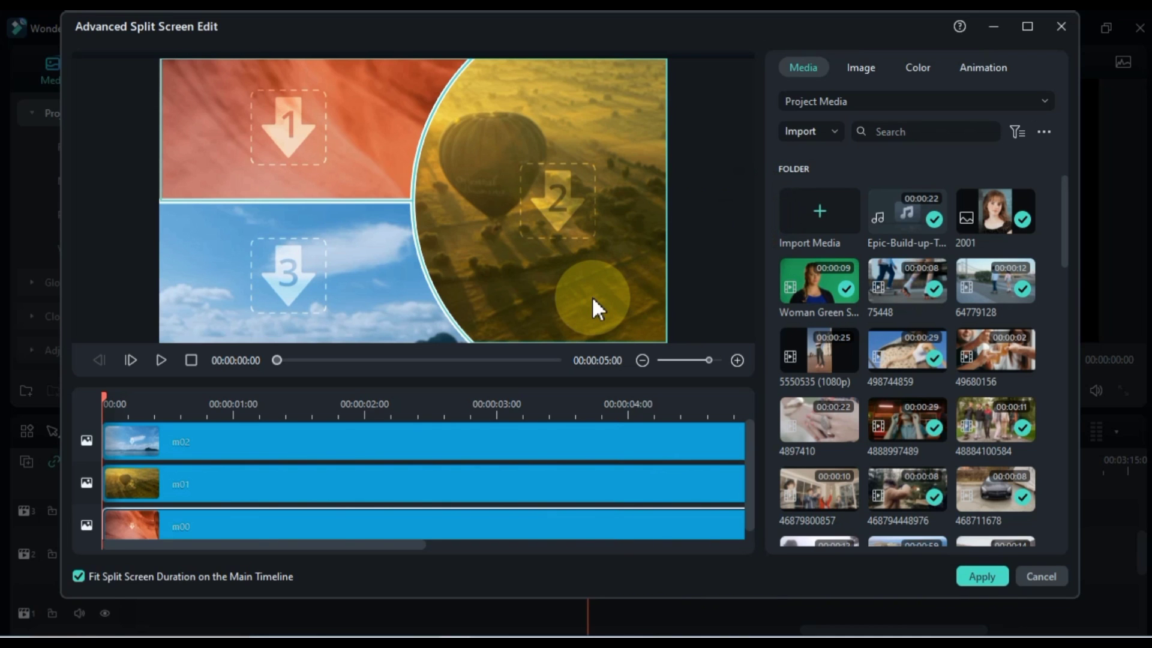
pyautogui.click(545, 248)
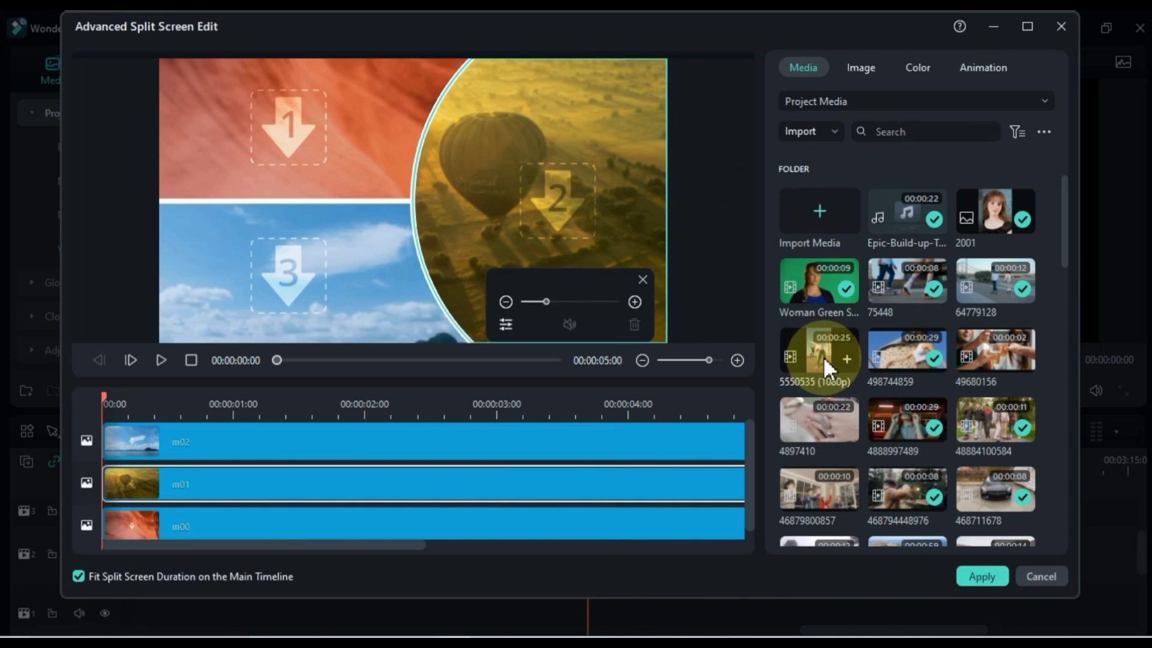
pyautogui.moveTo(823, 357); pyautogui.dragTo(568, 251)
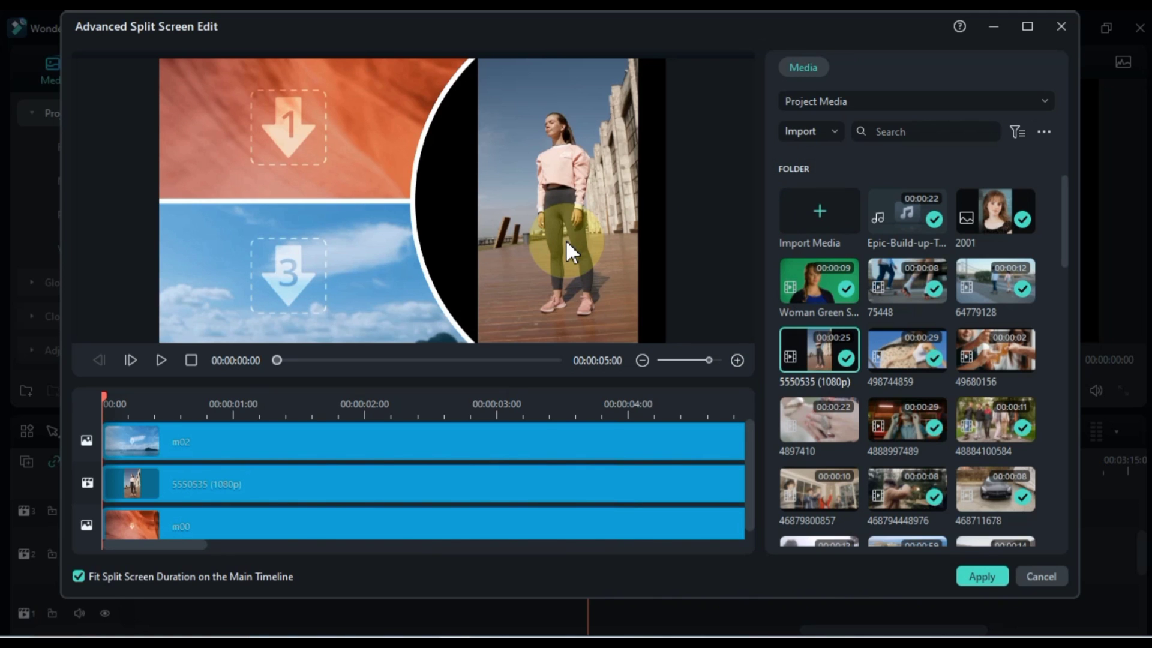
pyautogui.click(566, 239)
pyautogui.moveTo(546, 300); pyautogui.dragTo(564, 300)
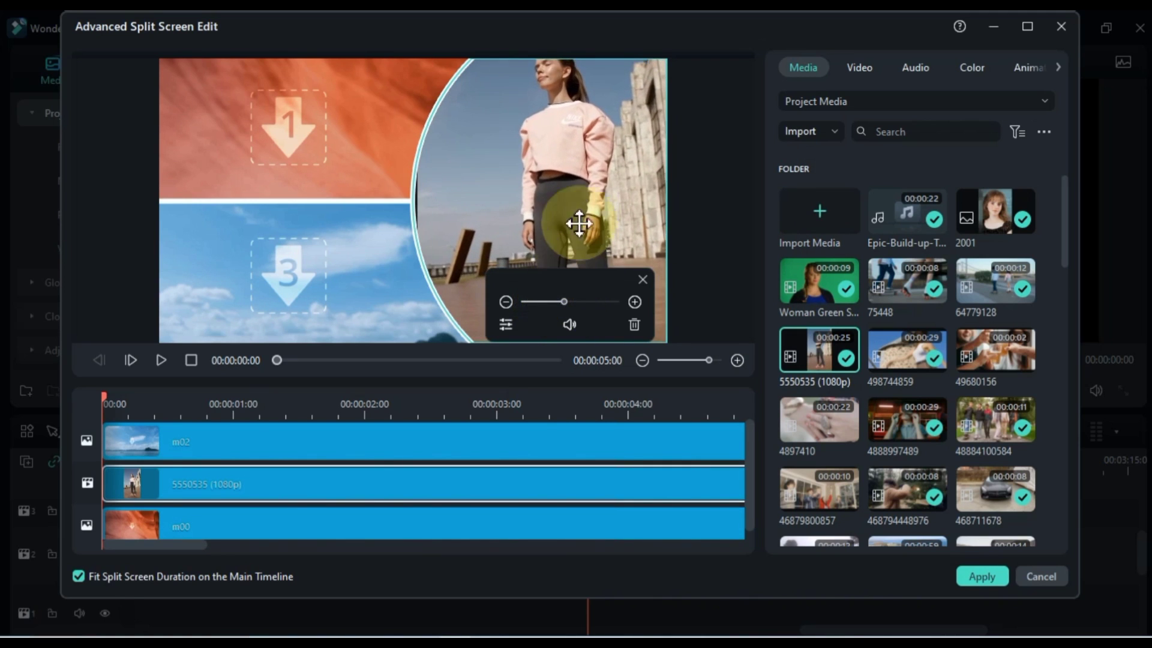
pyautogui.moveTo(578, 223); pyautogui.dragTo(574, 227)
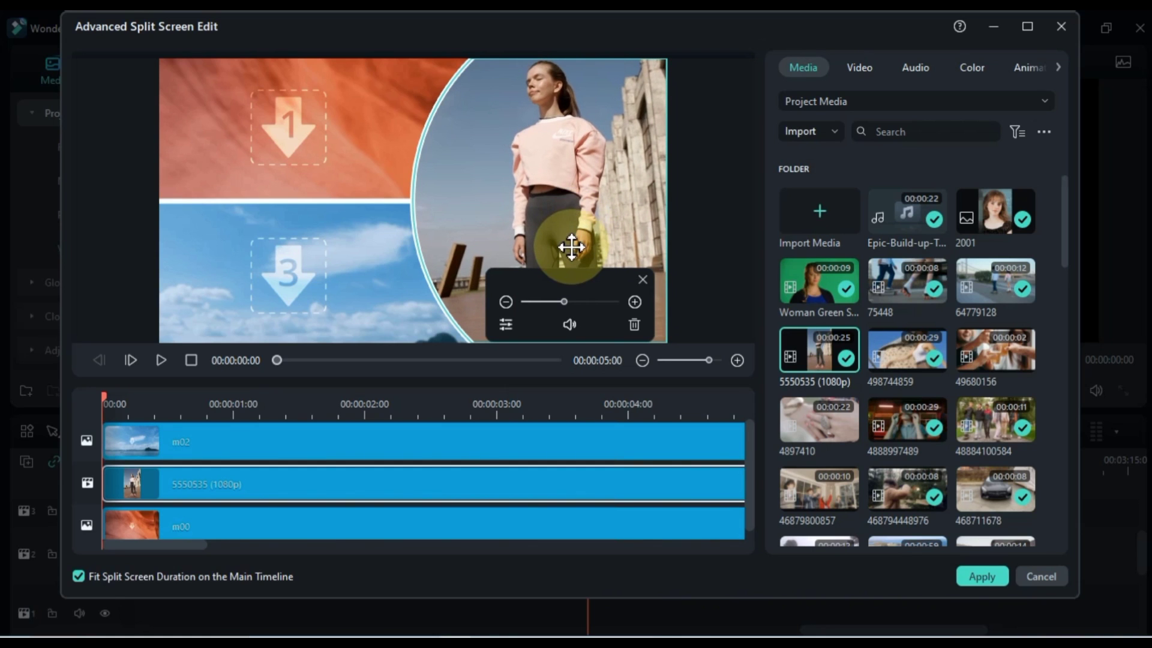
# Place clip 498744859 in panel 1 with adjusted zoom and framing, and clip 49680156 in panel 3
pyautogui.click(291, 114)
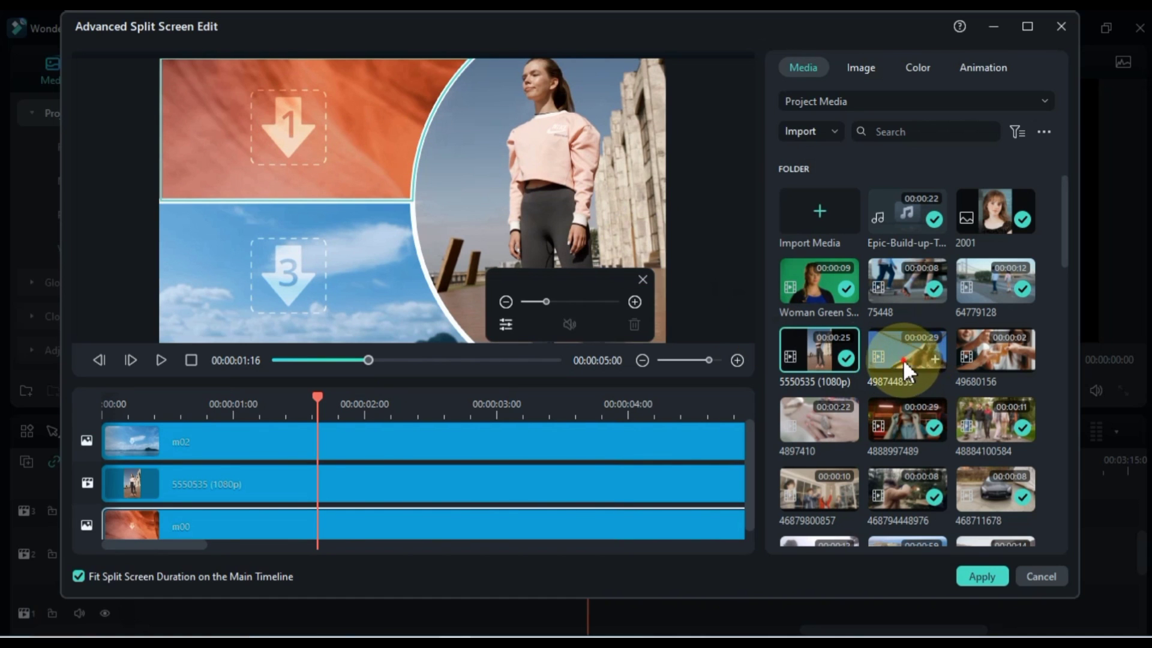
pyautogui.moveTo(902, 359); pyautogui.dragTo(283, 143)
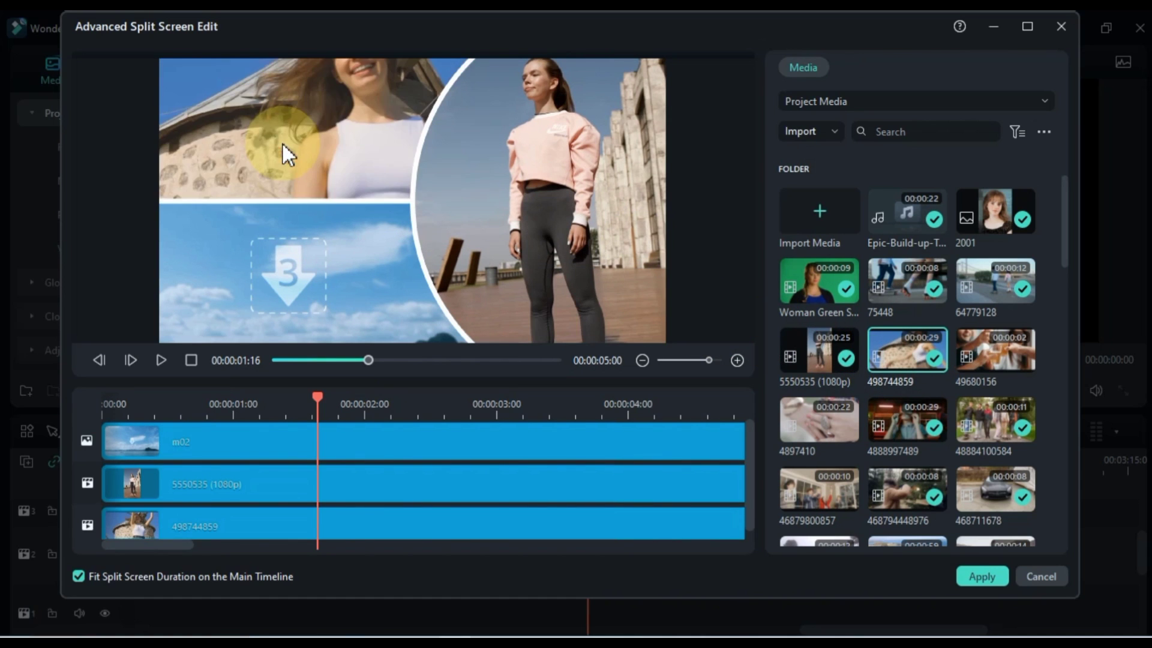
pyautogui.moveTo(379, 135); pyautogui.dragTo(318, 185)
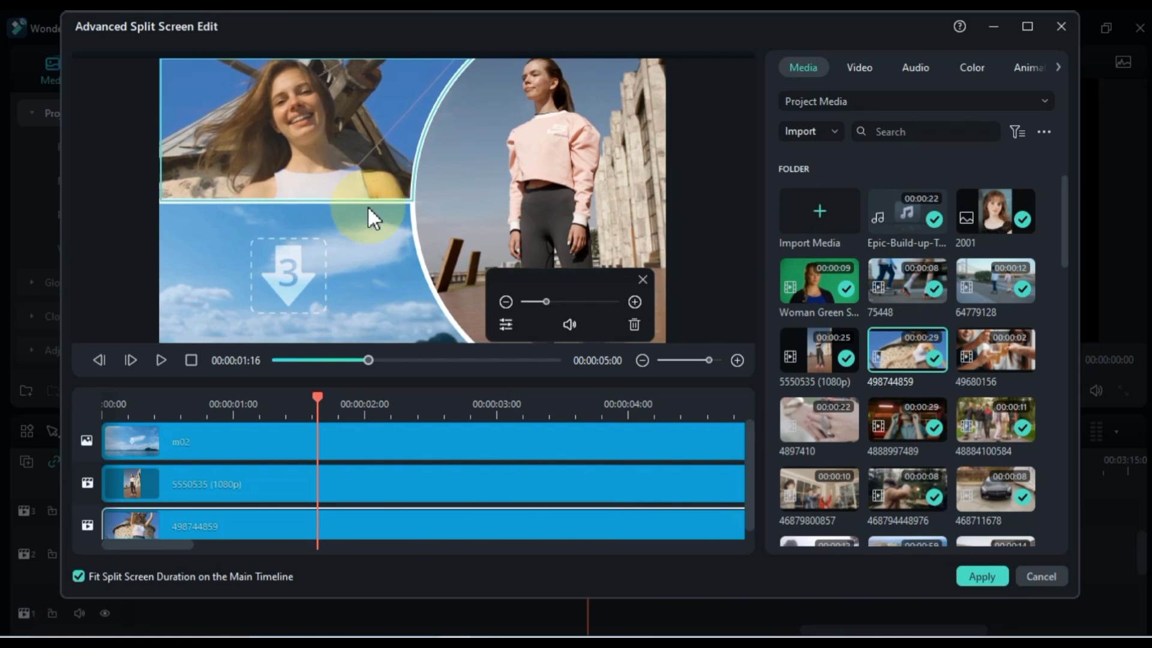
pyautogui.moveTo(557, 301); pyautogui.dragTo(541, 301)
pyautogui.moveTo(288, 90); pyautogui.dragTo(343, 79)
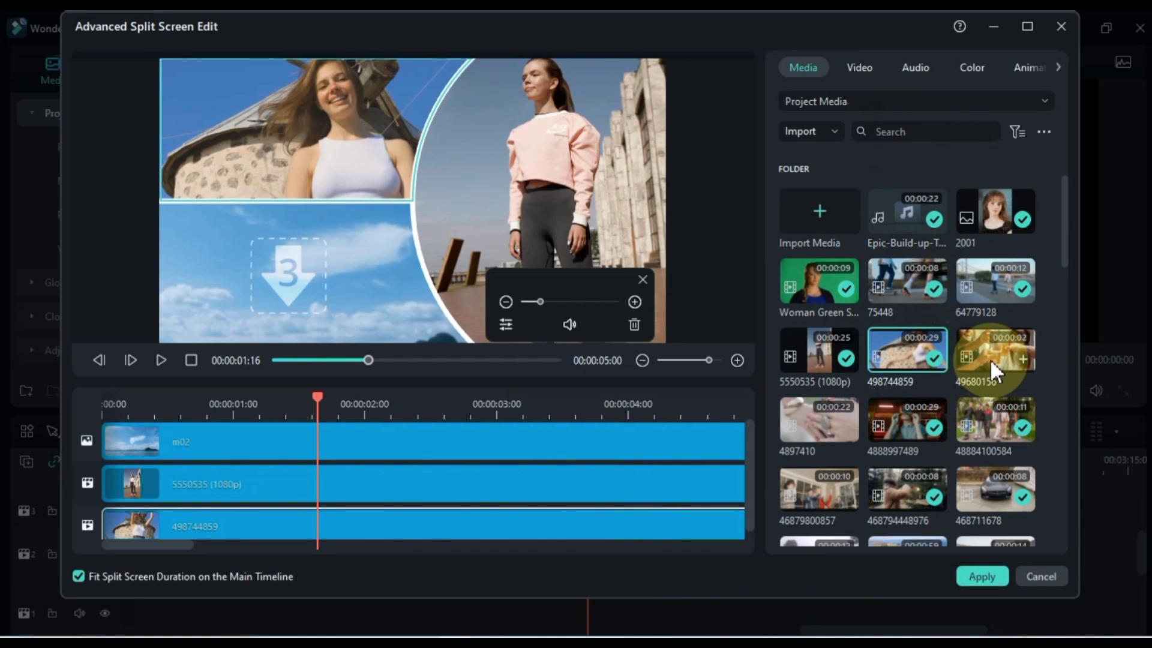
pyautogui.moveTo(990, 359); pyautogui.dragTo(261, 272)
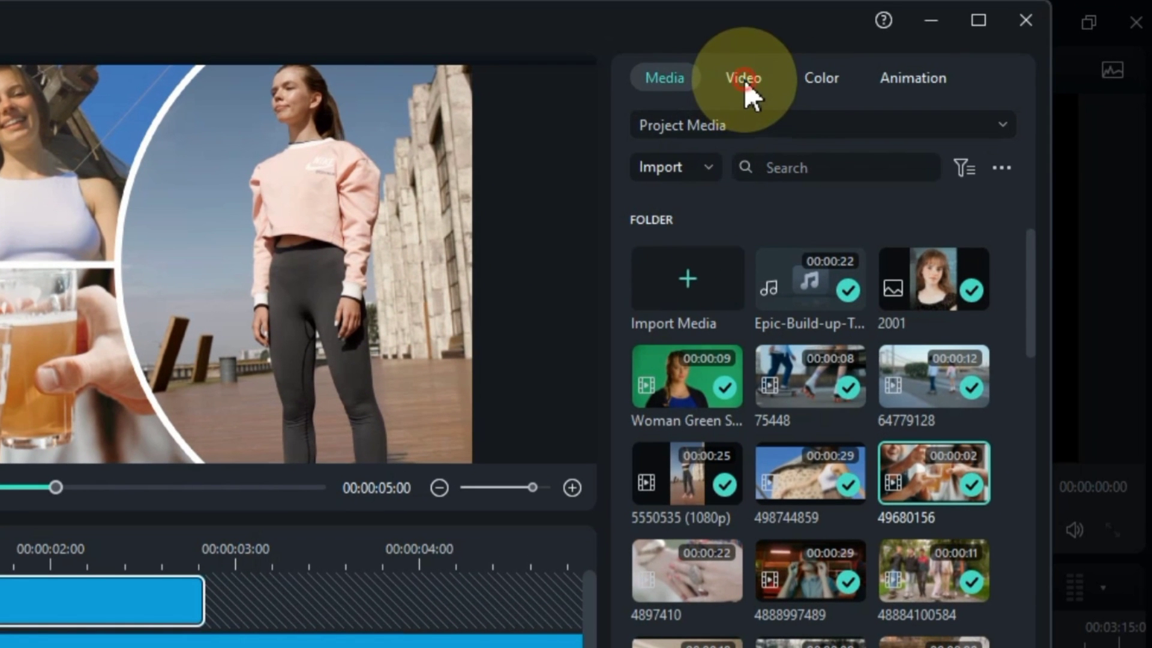
# Flip the panel 3 toasting-glasses clip and scale it to 72.73%
pyautogui.click(743, 81)
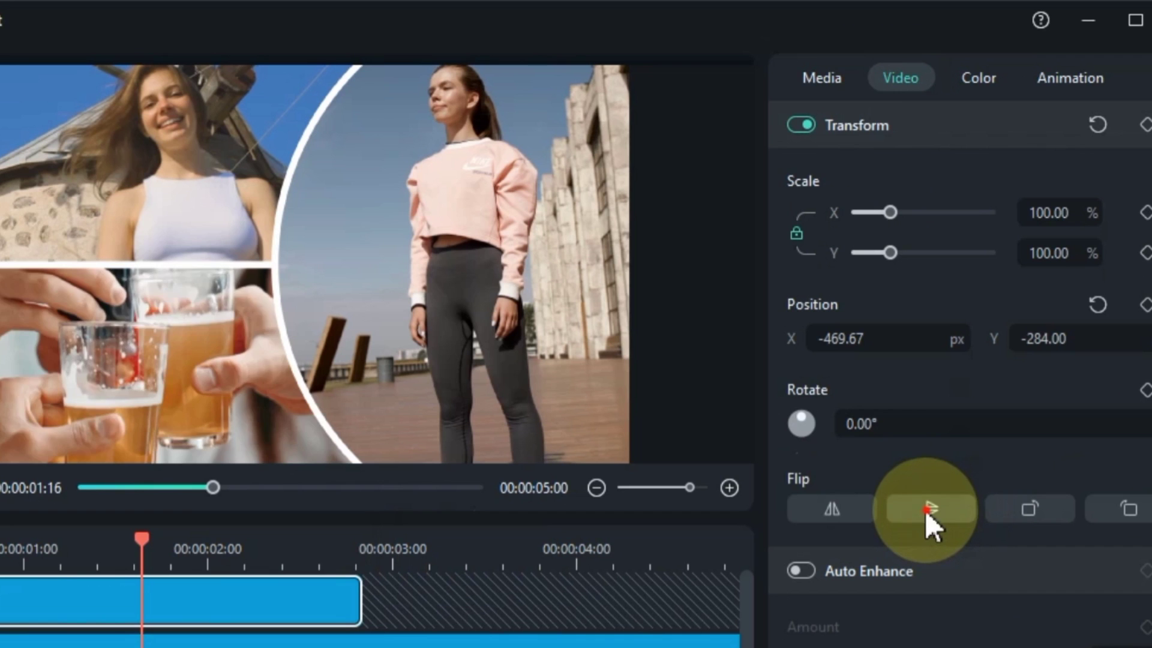
pyautogui.click(806, 511)
pyautogui.click(844, 514)
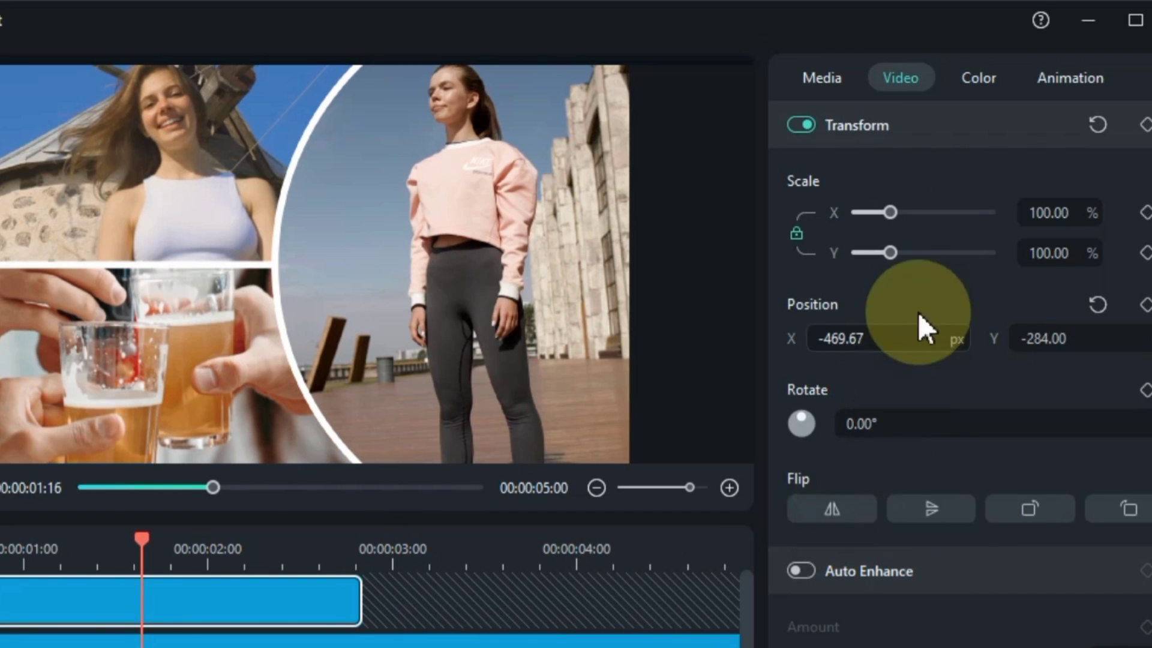
pyautogui.moveTo(890, 211)
pyautogui.mouseDown()
pyautogui.moveTo(939, 222)
pyautogui.moveTo(900, 223)
pyautogui.mouseUp()
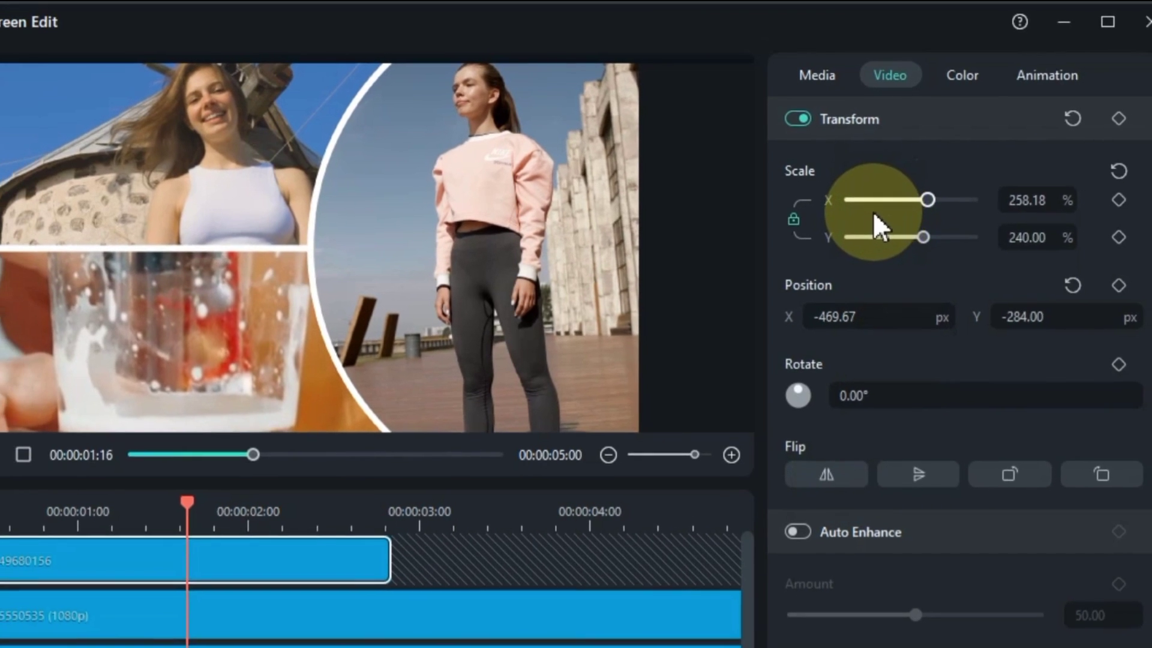
pyautogui.click(877, 211)
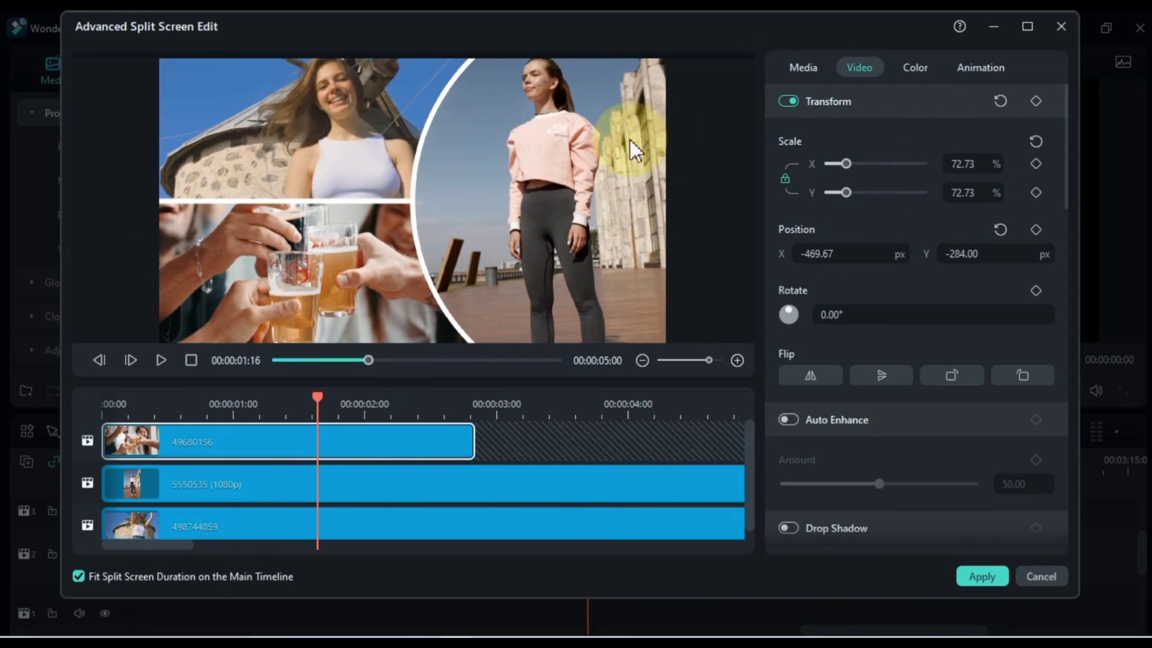
# Mirror the panel 1 clip and rotate it a full turn back upright at 75%
pyautogui.click(324, 133)
pyautogui.click(873, 373)
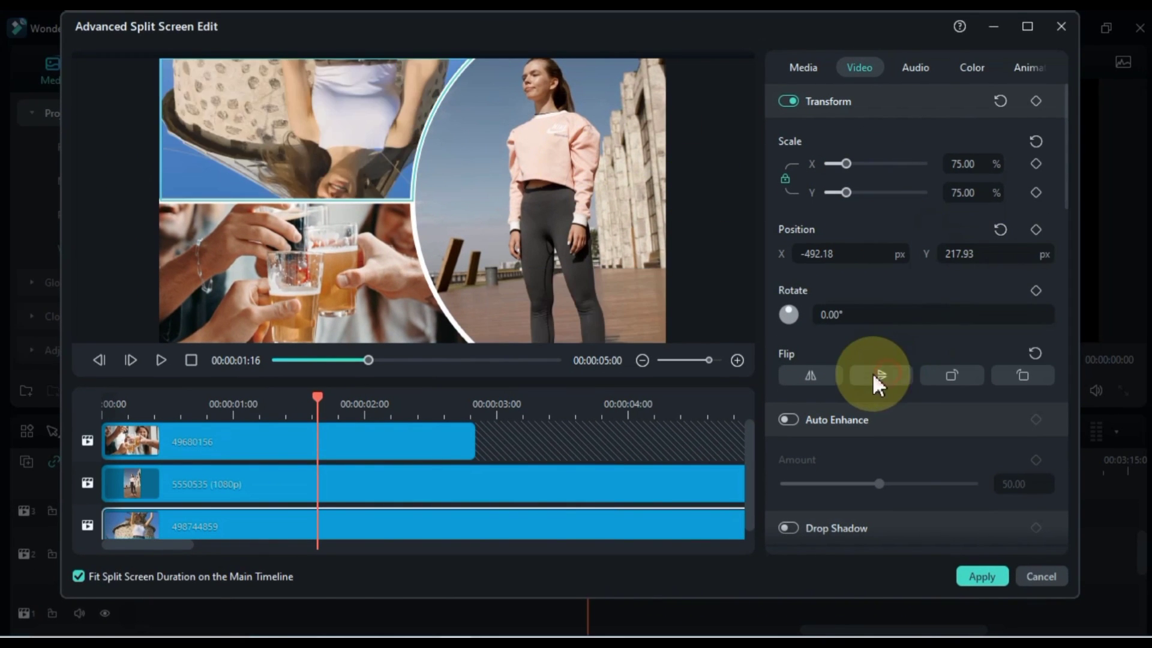
pyautogui.click(823, 373)
pyautogui.click(872, 371)
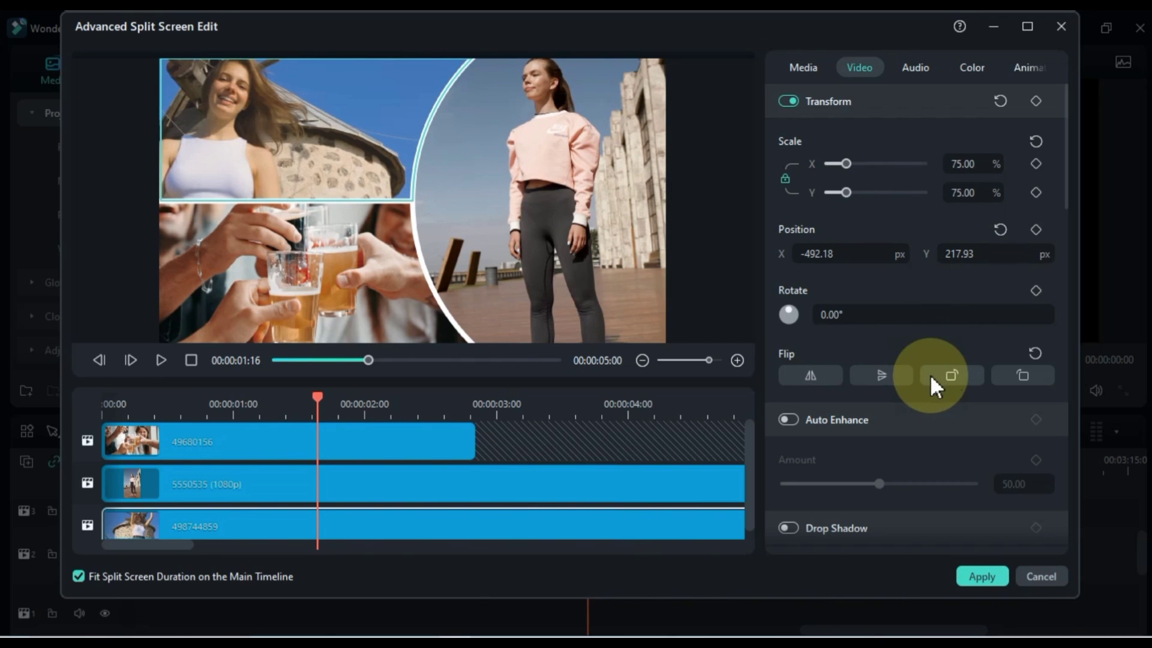
pyautogui.click(948, 375)
pyautogui.click(948, 375)
pyautogui.click(948, 376)
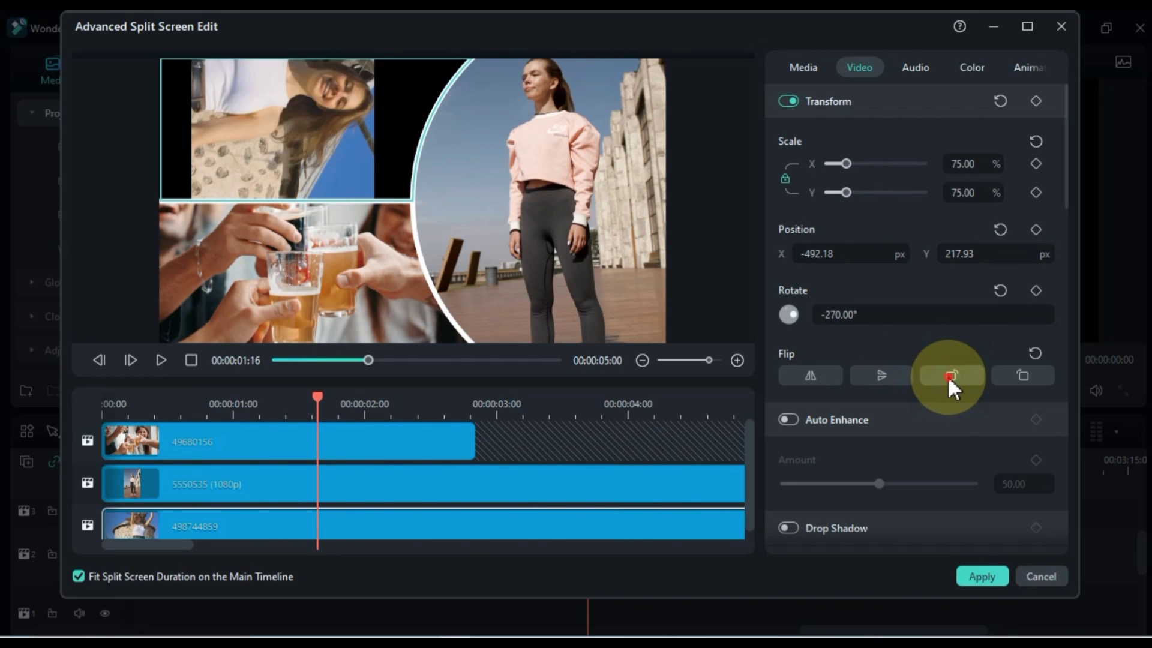
pyautogui.click(948, 376)
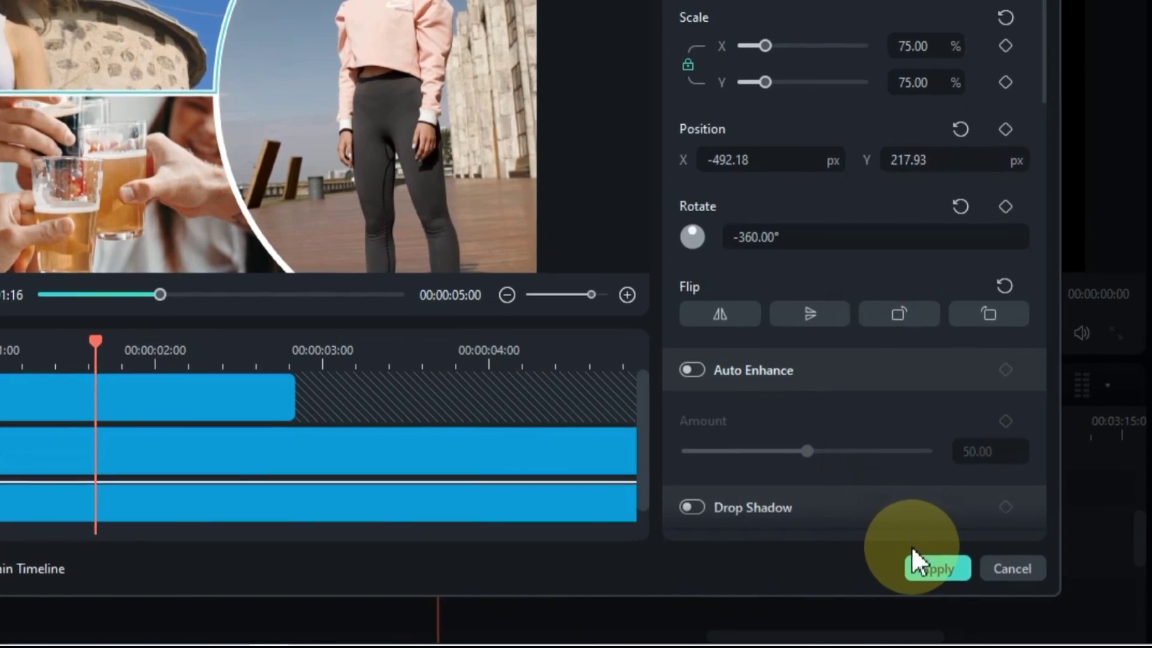
# Apply the split-screen edits and replay the Split Screen 25 section from 2:52
pyautogui.click(920, 564)
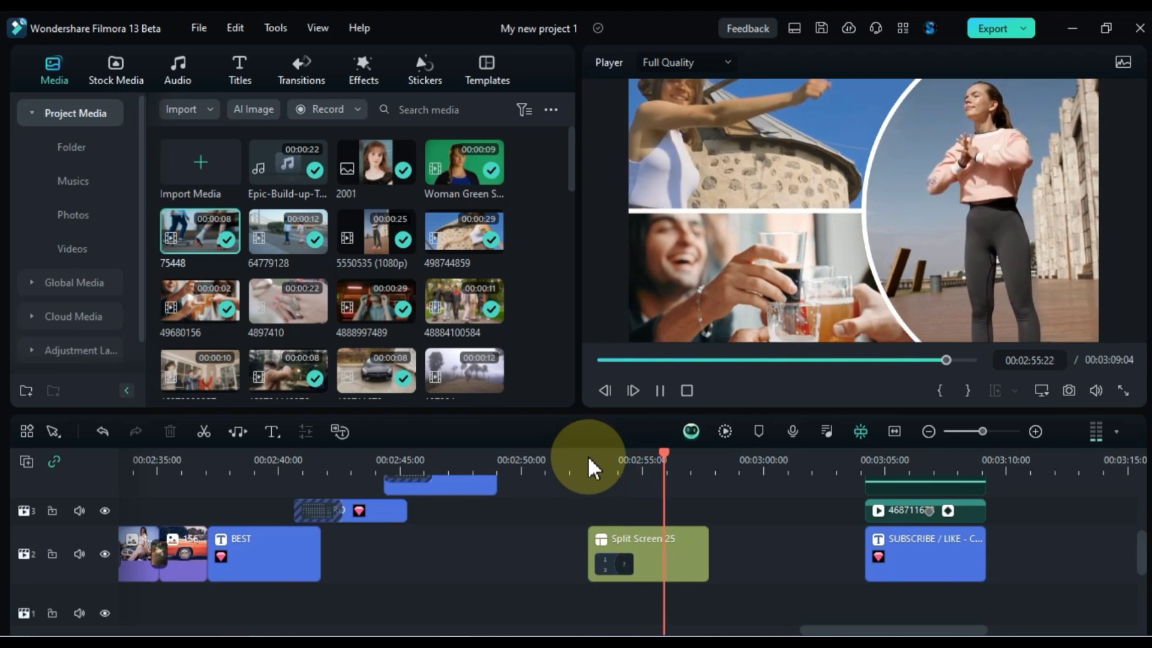
pyautogui.click(587, 459)
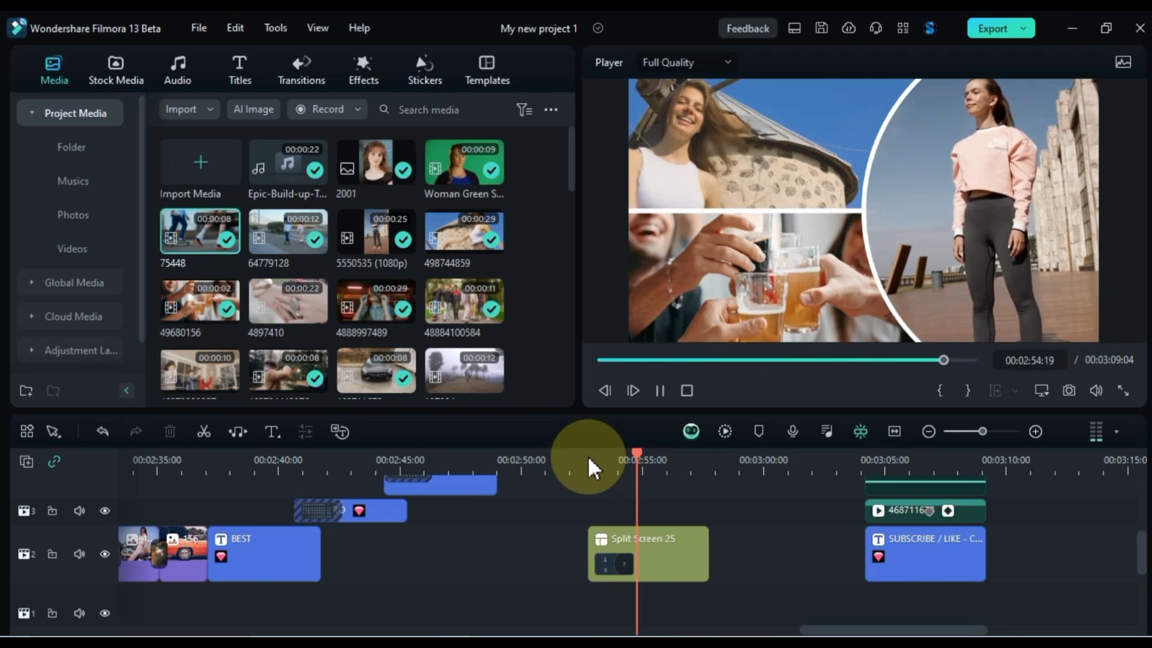
pyautogui.click(588, 460)
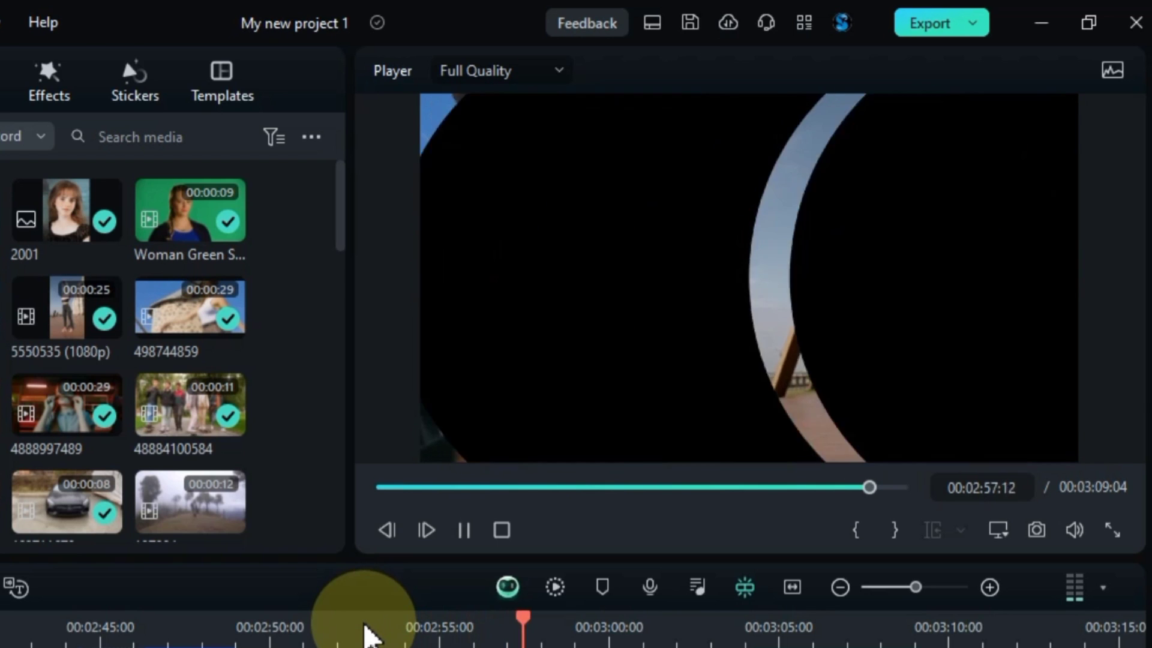
pyautogui.press('space')
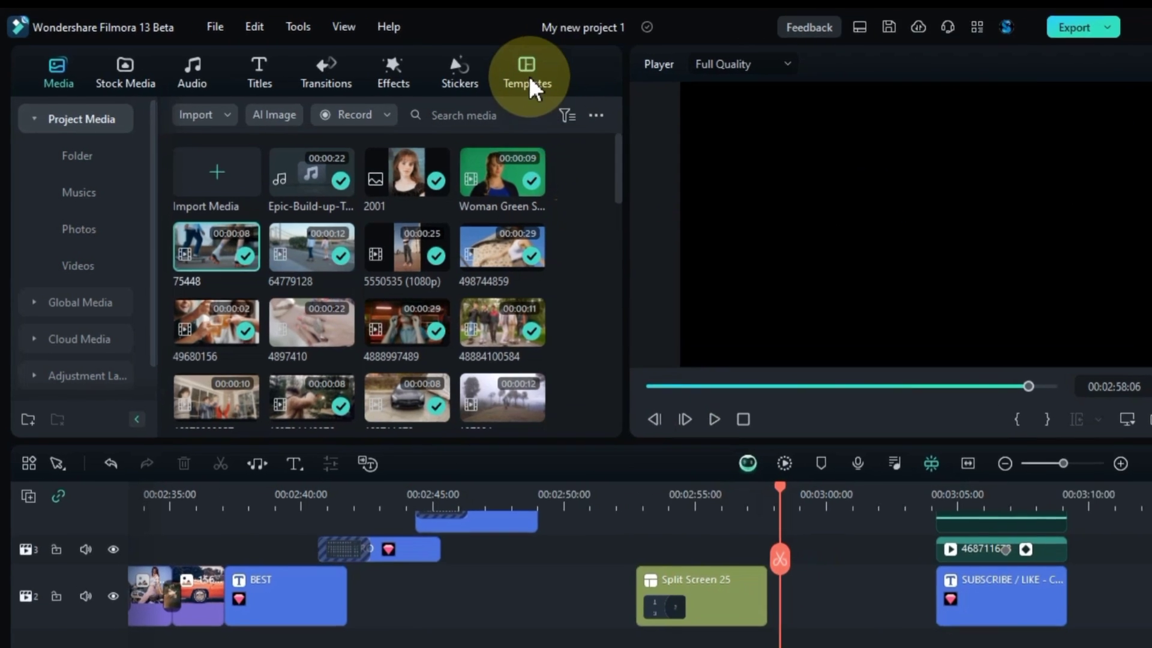
# Open the Split Screen templates and preview a Social Media template
pyautogui.click(486, 67)
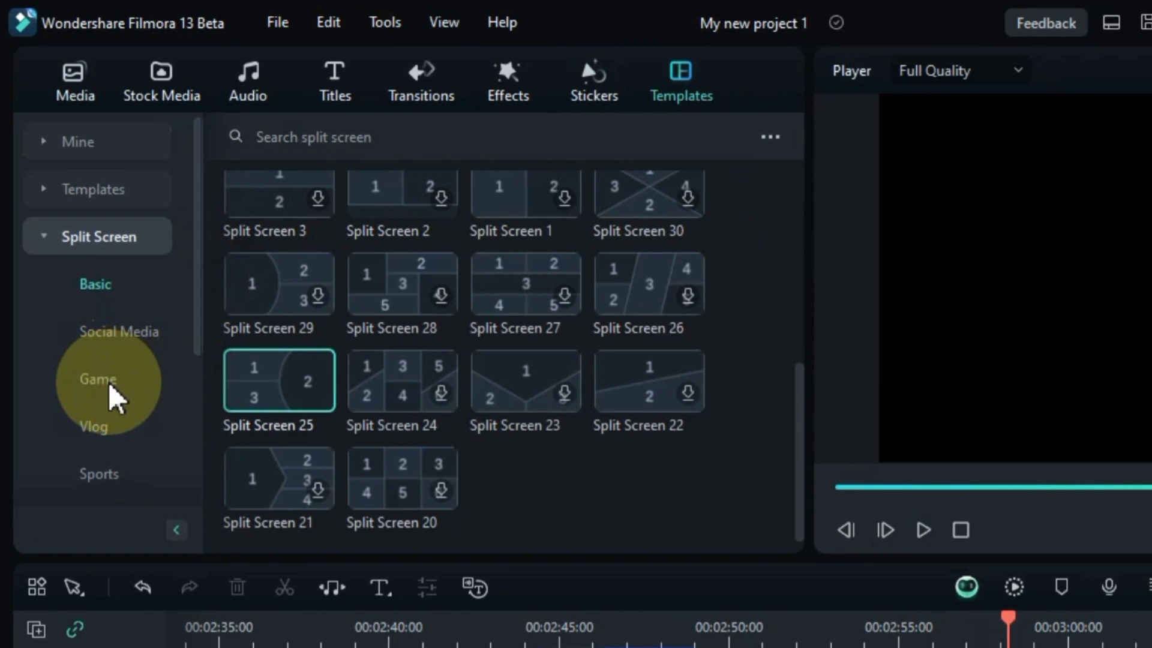
pyautogui.click(97, 336)
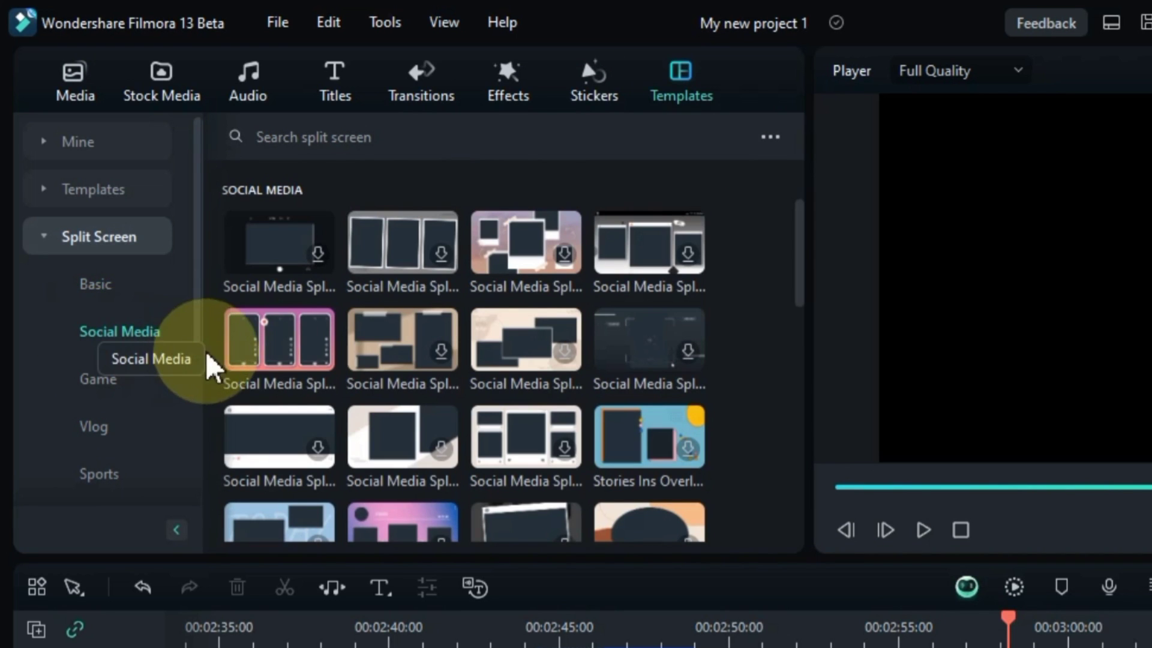
pyautogui.click(249, 360)
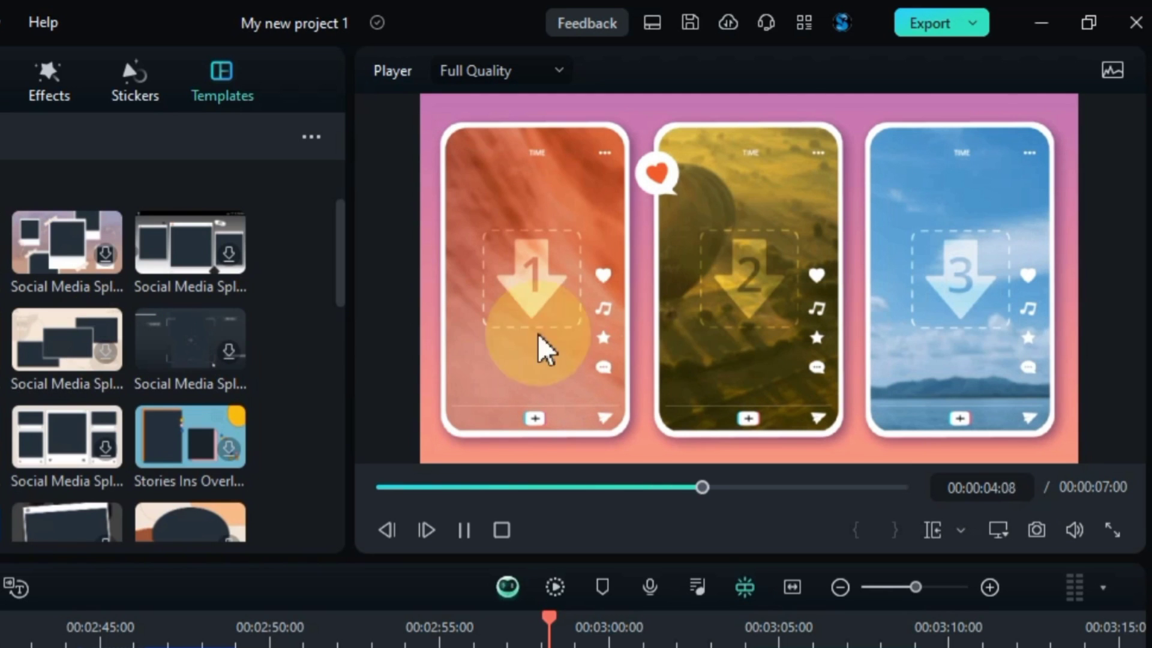
pyautogui.click(627, 354)
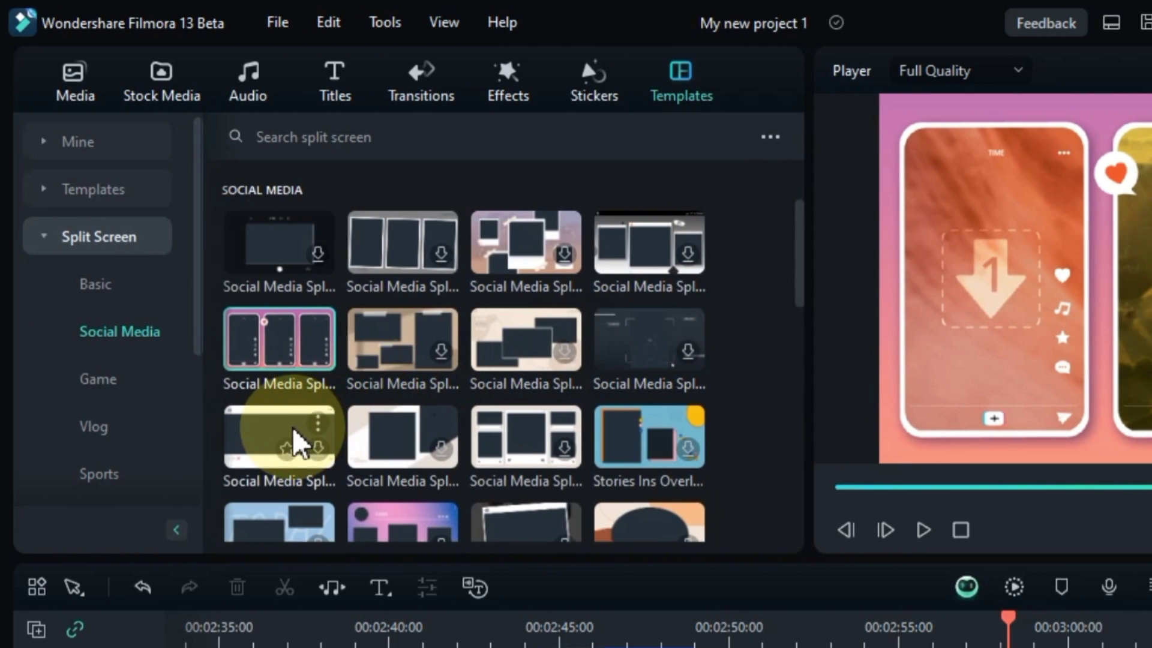
pyautogui.scroll(-3, 3, 429)
# Show the Game category and preview a gaming VS split-screen template
pyautogui.click(87, 383)
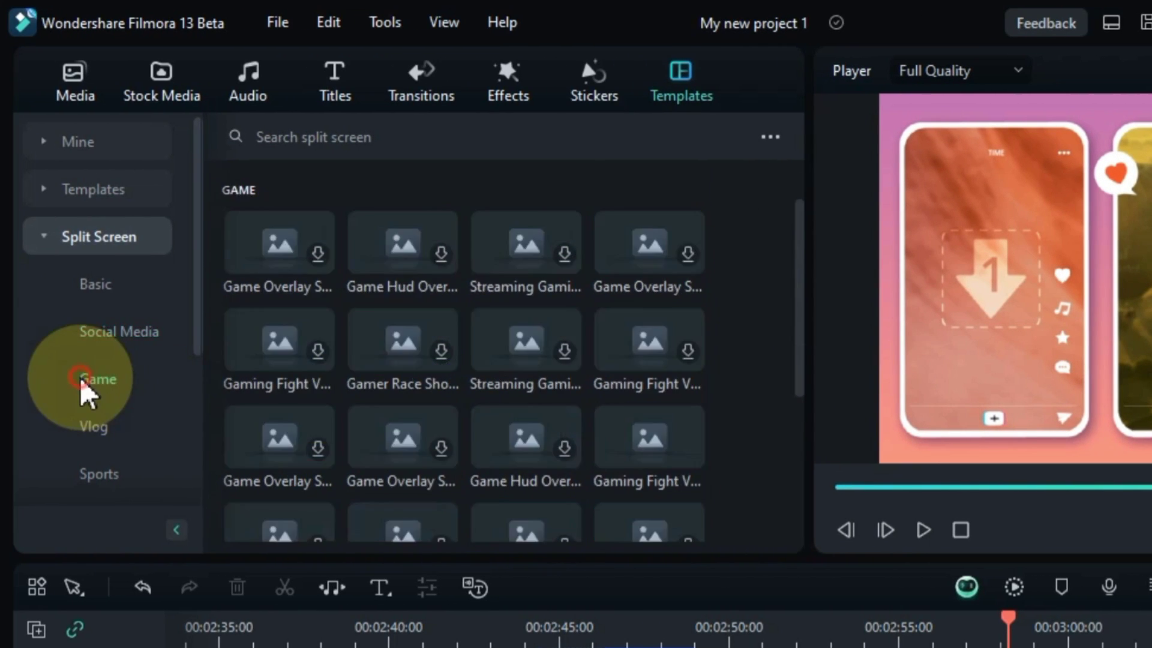
pyautogui.click(621, 459)
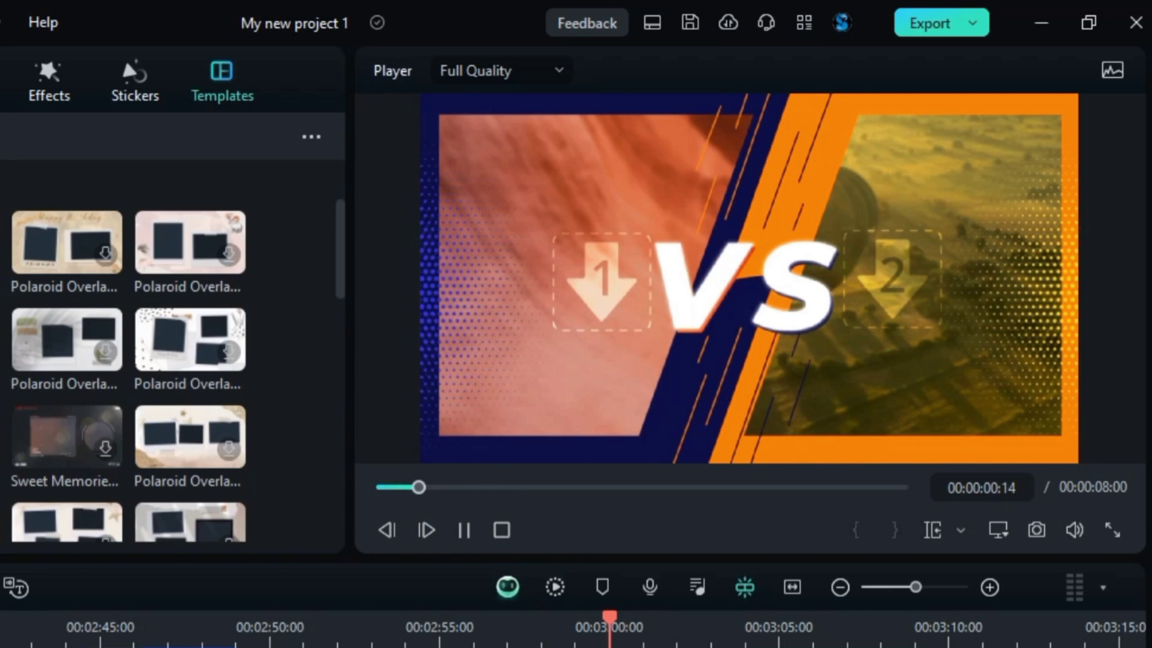
pyautogui.scroll(-10, 594, 414)
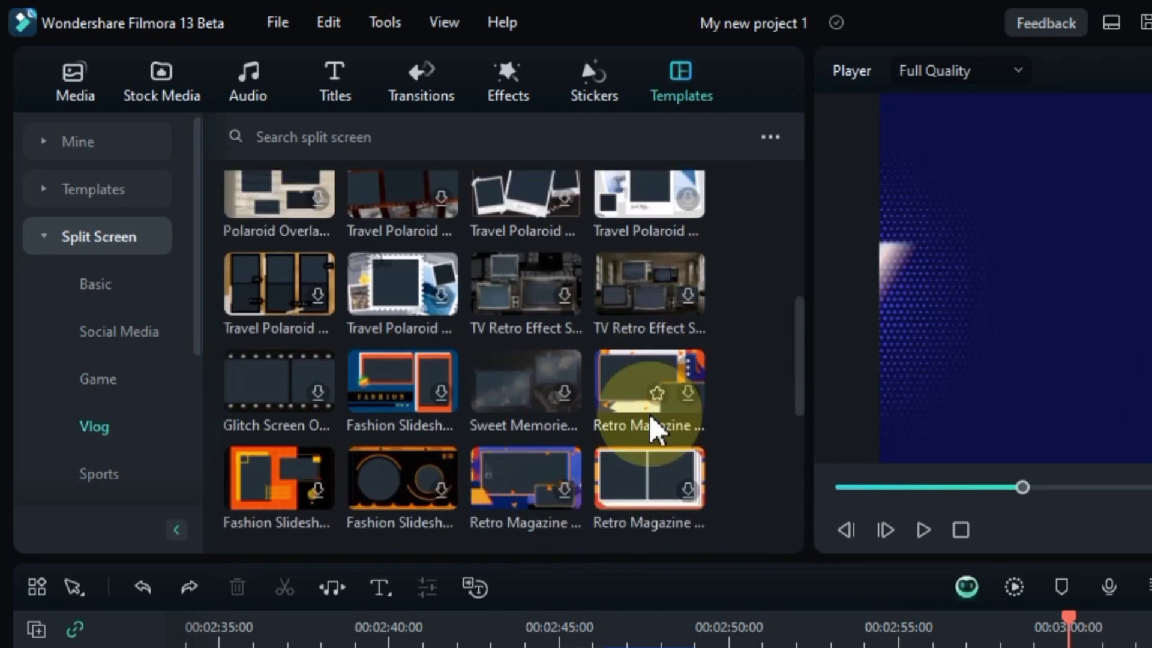
pyautogui.scroll(-6, 654, 429)
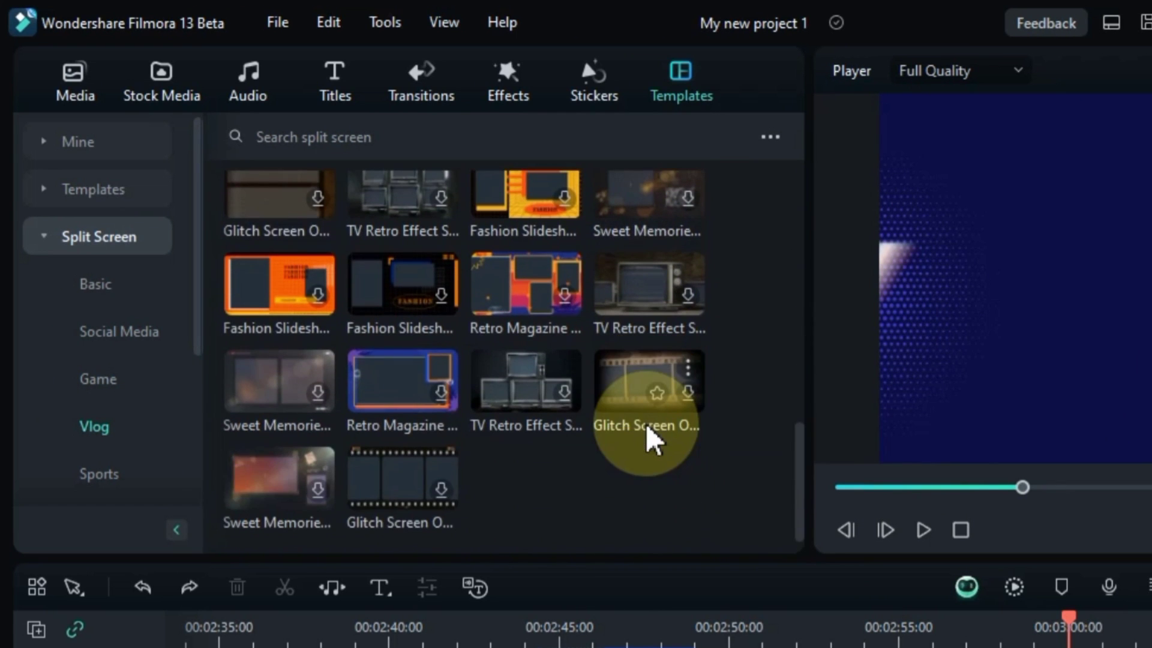
pyautogui.scroll(6, 647, 427)
pyautogui.scroll(5, 639, 431)
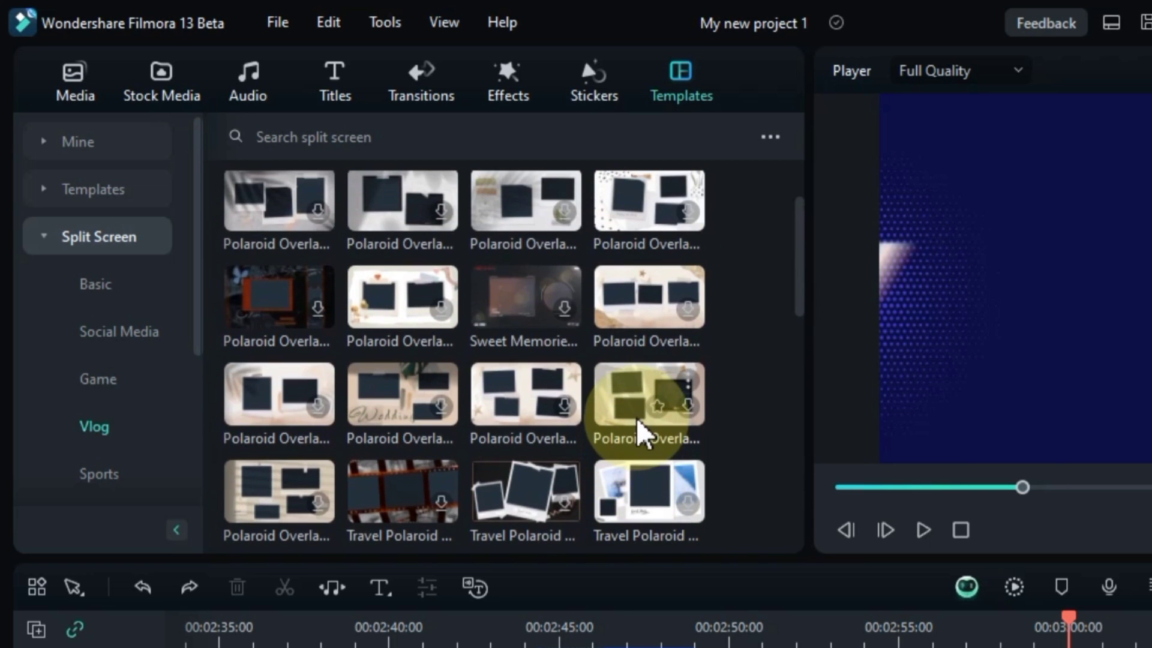
# Browse the Sports and Comic categories, then list the Mock-up templates
pyautogui.click(120, 465)
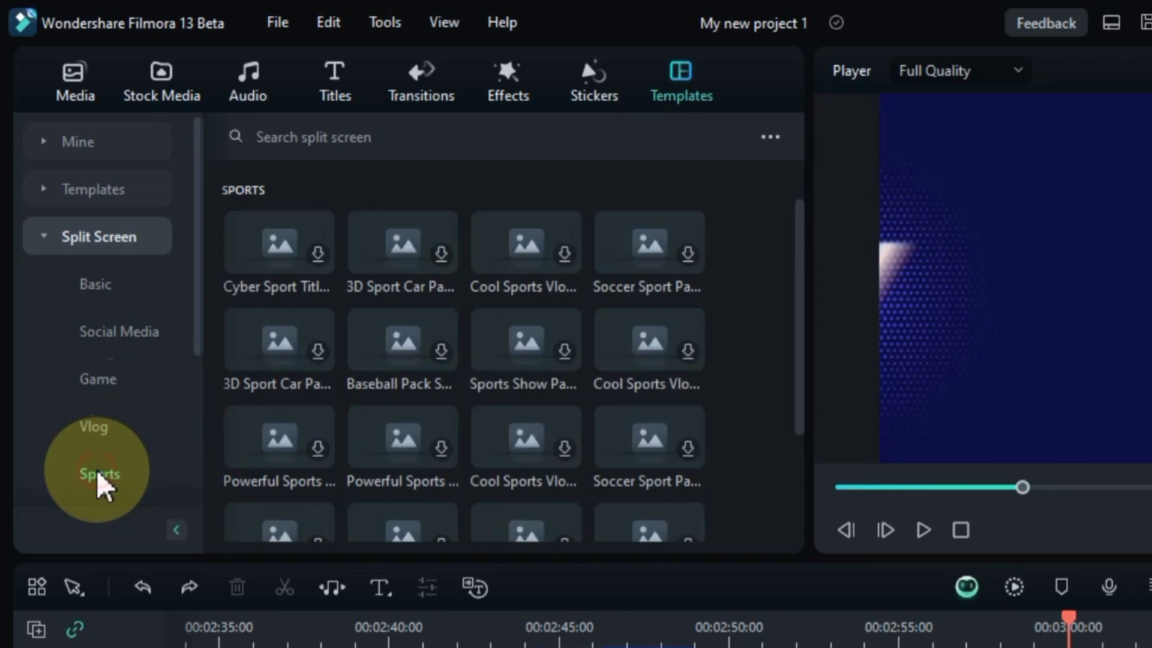
pyautogui.scroll(-2, 711, 420)
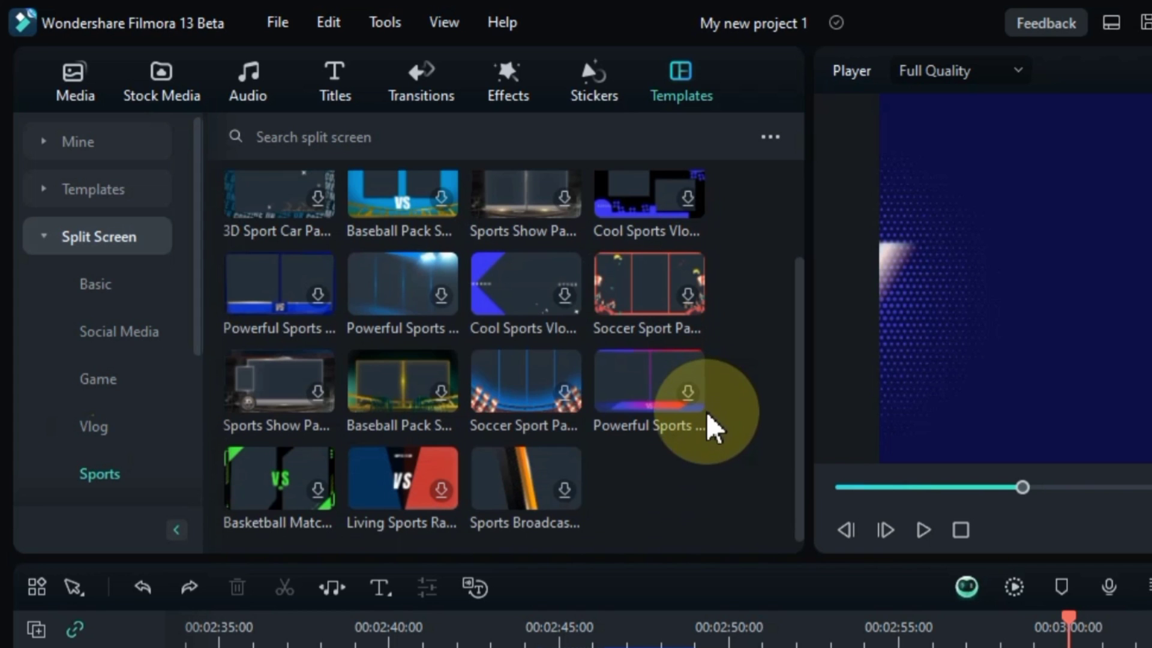
pyautogui.scroll(-3, 129, 463)
pyautogui.click(133, 387)
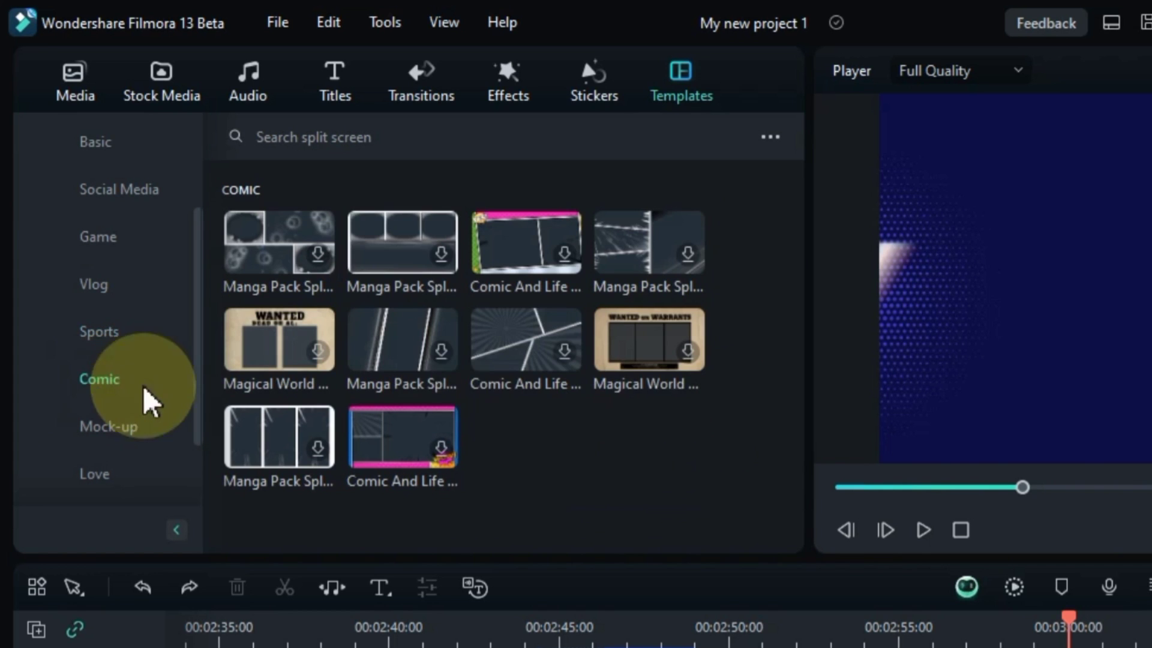
pyautogui.click(111, 436)
pyautogui.scroll(-2, 557, 428)
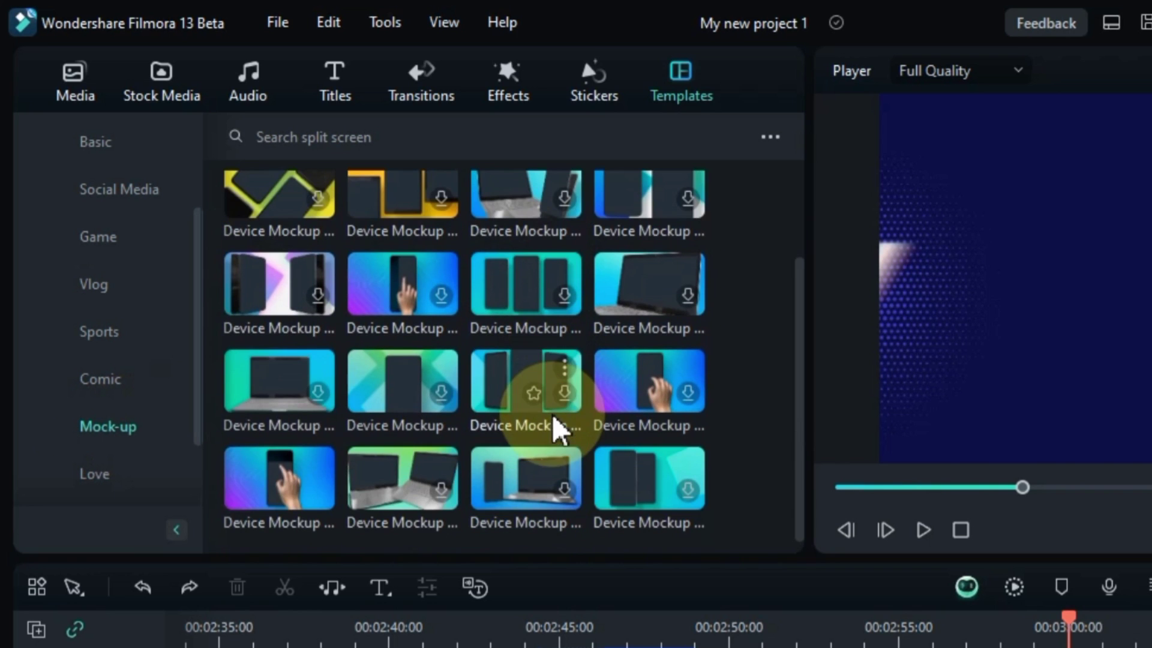
# Add the Device Mockup template to the timeline right after Split Screen 25
pyautogui.click(257, 489)
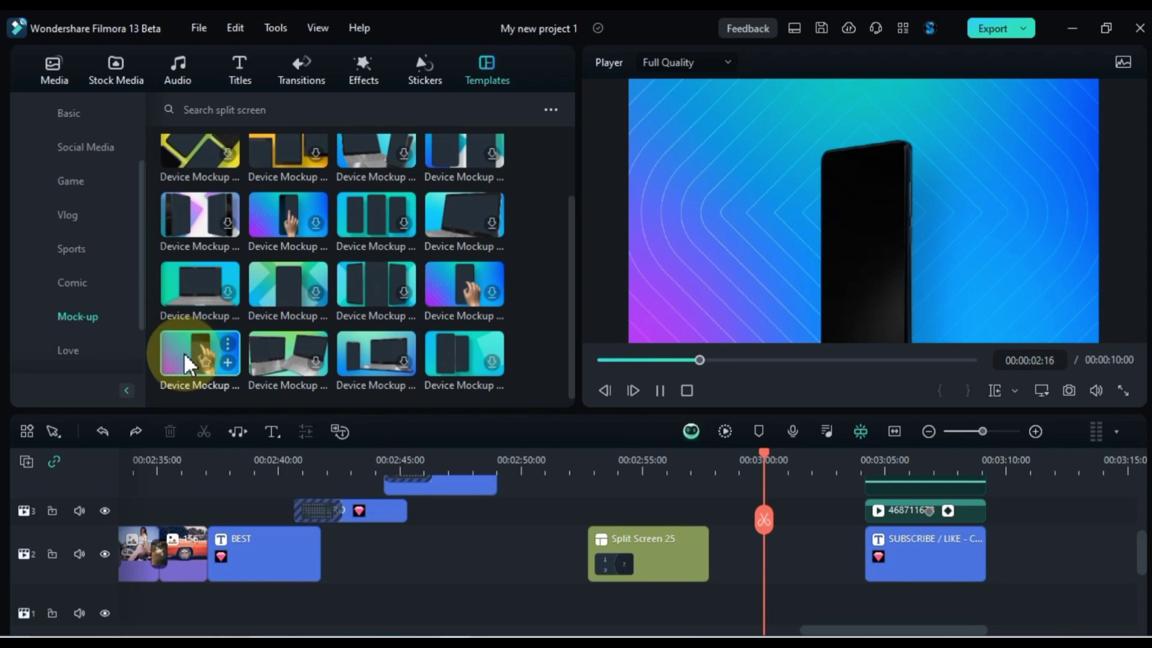
pyautogui.moveTo(186, 363); pyautogui.dragTo(840, 543)
pyautogui.scroll(1, 1018, 524)
pyautogui.click(1028, 512)
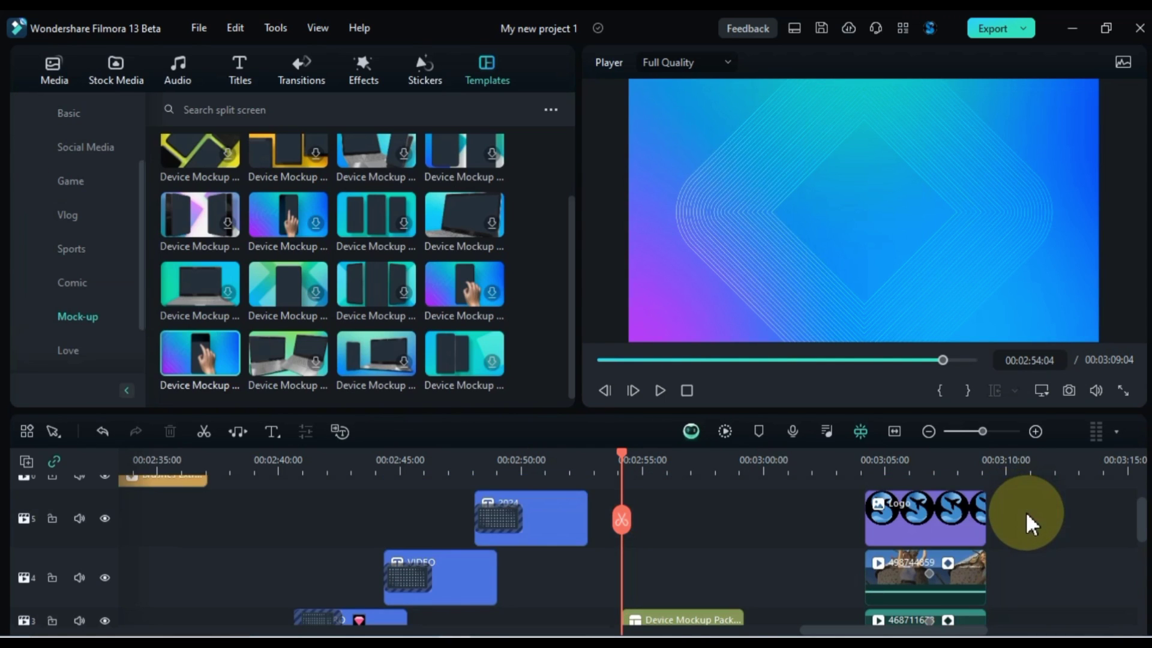
pyautogui.moveTo(1028, 510); pyautogui.dragTo(1080, 551)
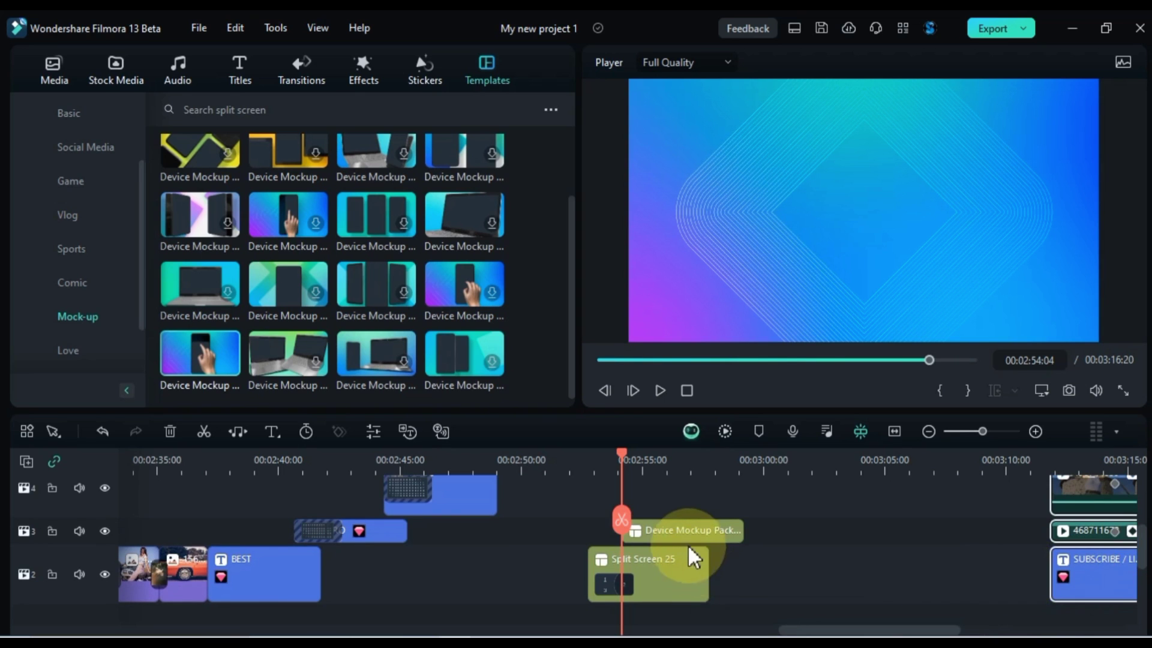
pyautogui.moveTo(689, 556); pyautogui.dragTo(774, 560)
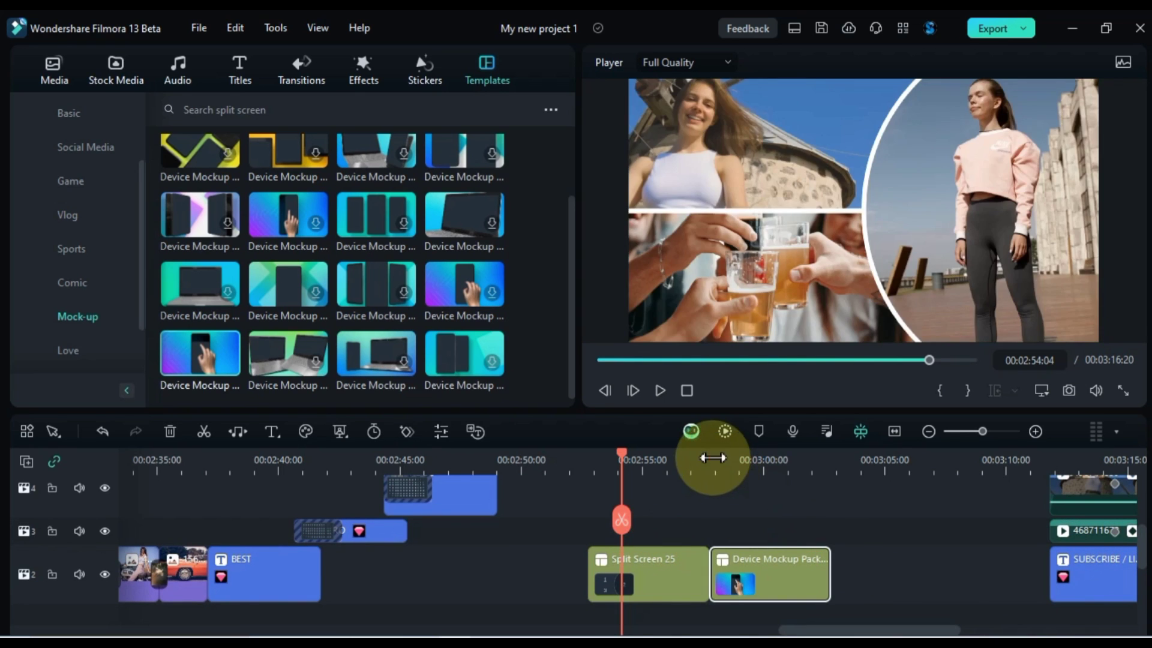
pyautogui.moveTo(709, 457); pyautogui.dragTo(750, 542)
# Open the mockup clip's properties and launch the advanced editor for its phone screen
pyautogui.doubleClick(739, 540)
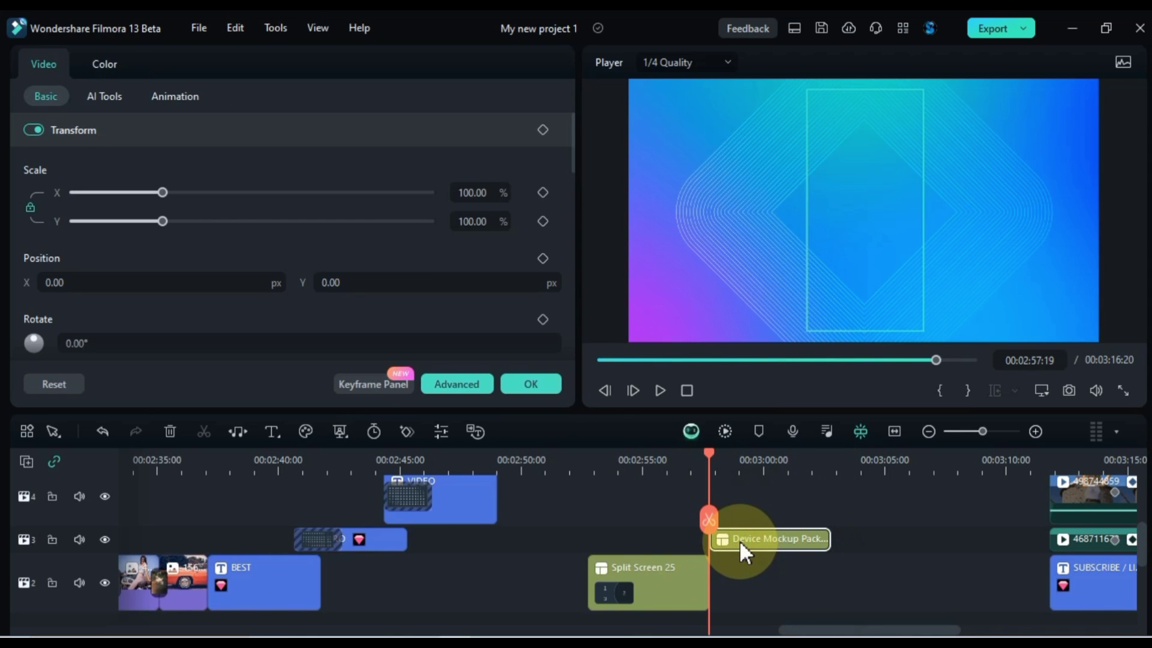
pyautogui.click(787, 468)
pyautogui.click(843, 199)
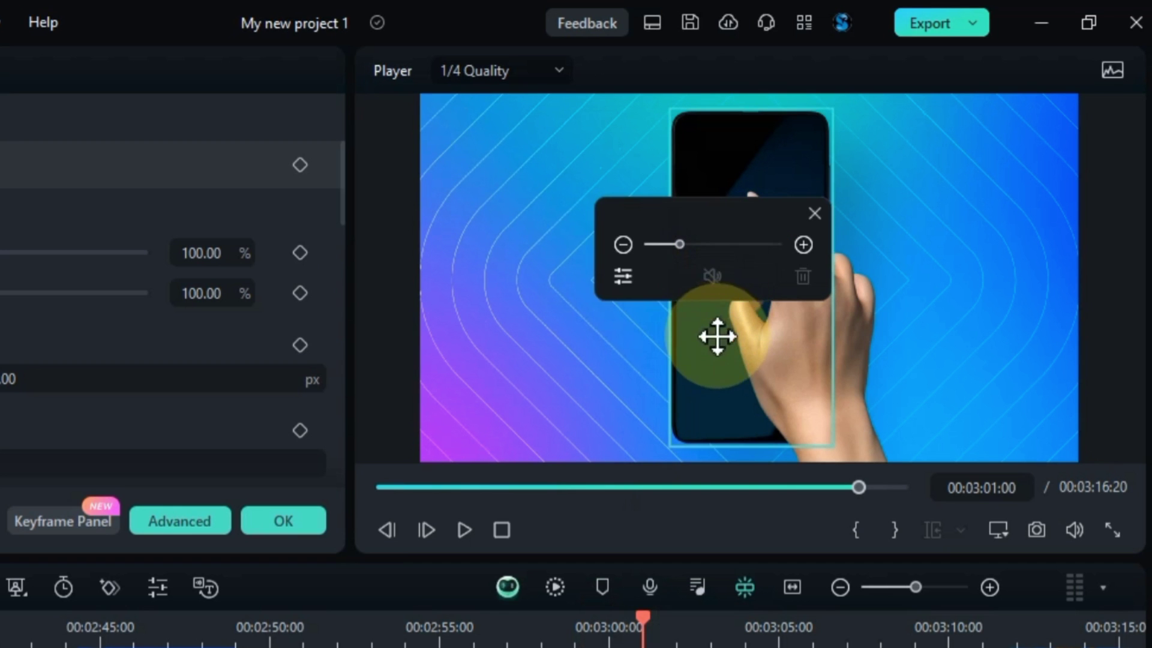
pyautogui.click(627, 276)
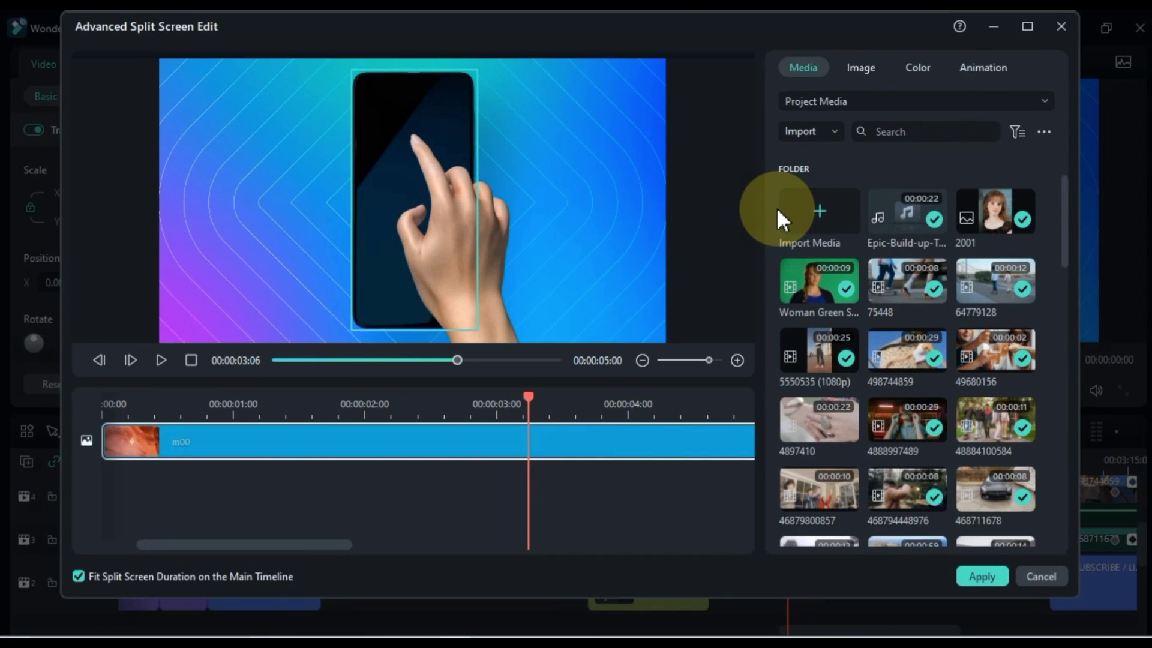
# Put clip 159678981 in the phone slot, zoom and shift it up-right, and apply
pyautogui.moveTo(552, 398); pyautogui.dragTo(650, 405)
pyautogui.click(405, 184)
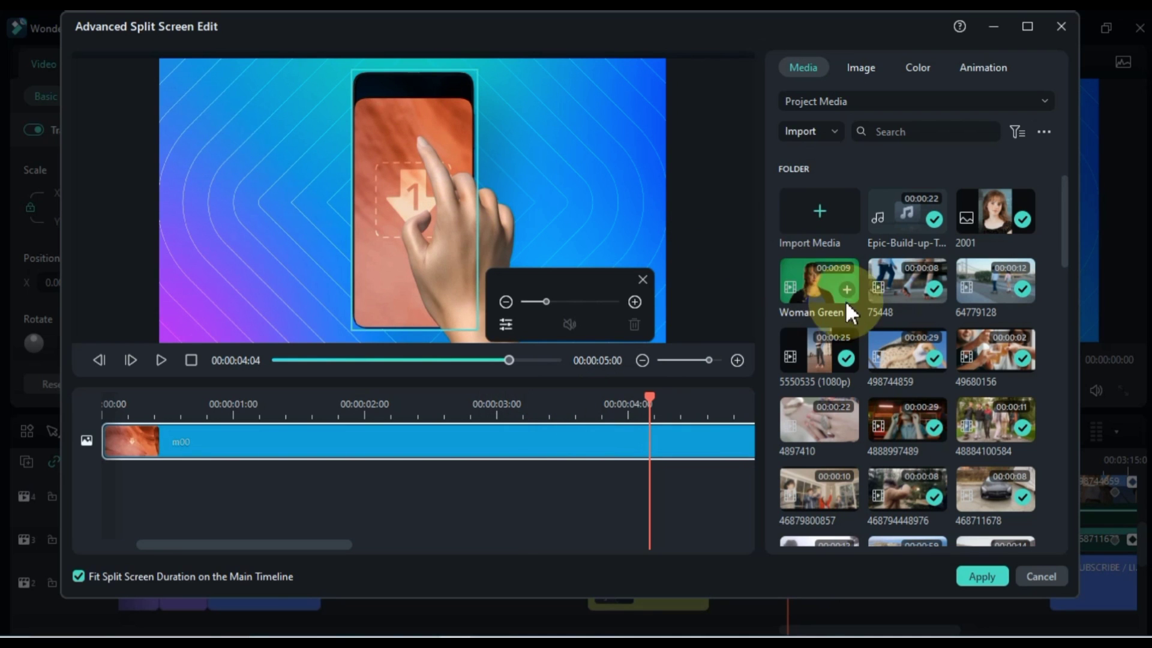
pyautogui.scroll(-5, 915, 359)
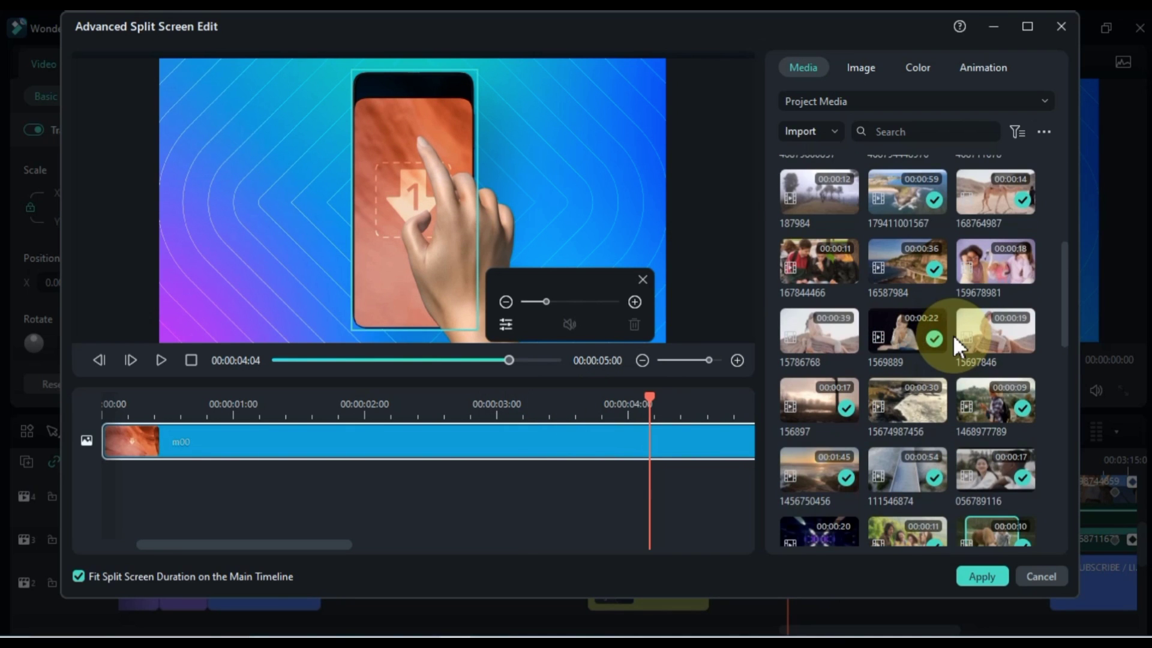
pyautogui.moveTo(974, 273); pyautogui.dragTo(387, 229)
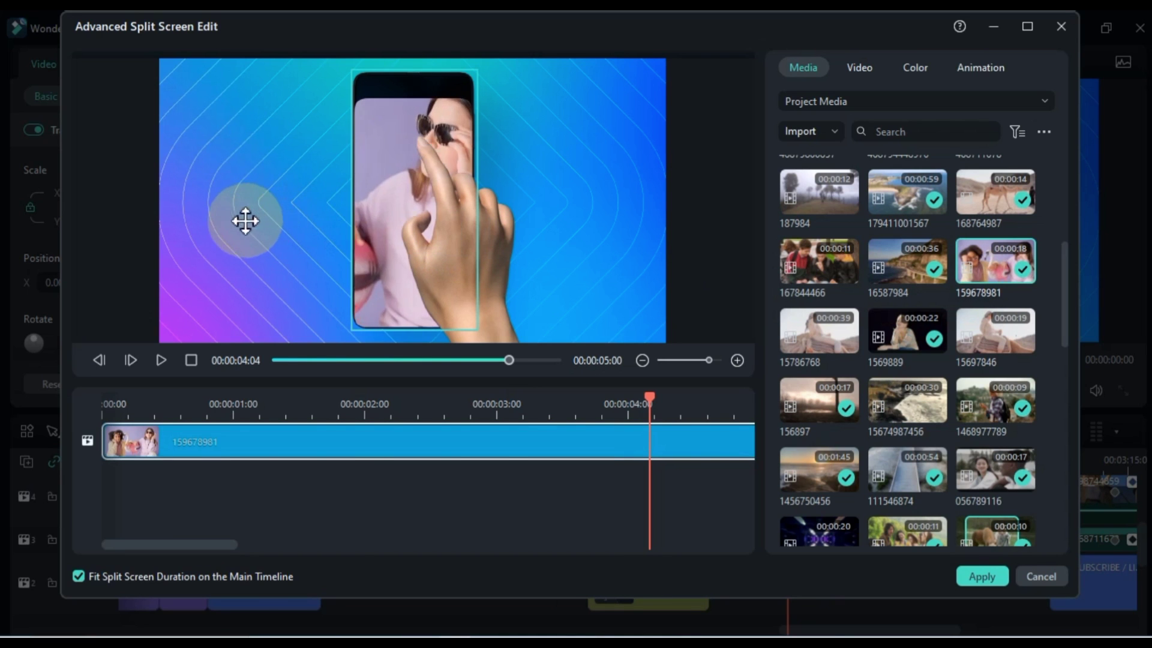
pyautogui.click(218, 239)
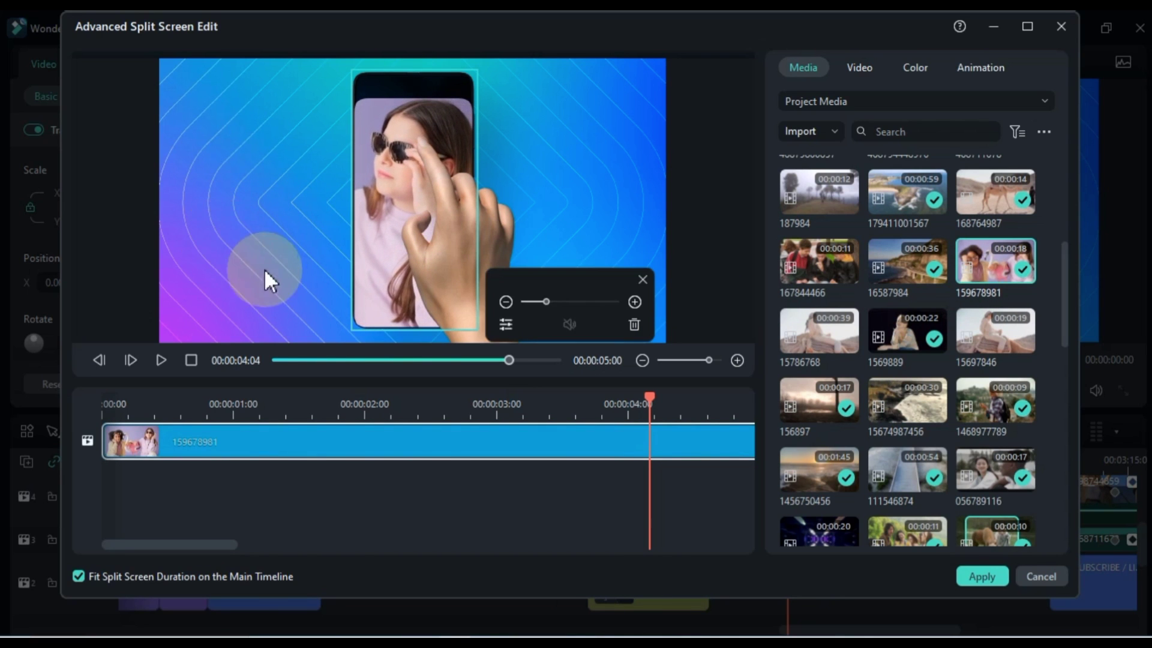
pyautogui.moveTo(527, 302); pyautogui.dragTo(540, 301)
pyautogui.moveTo(346, 231); pyautogui.dragTo(402, 208)
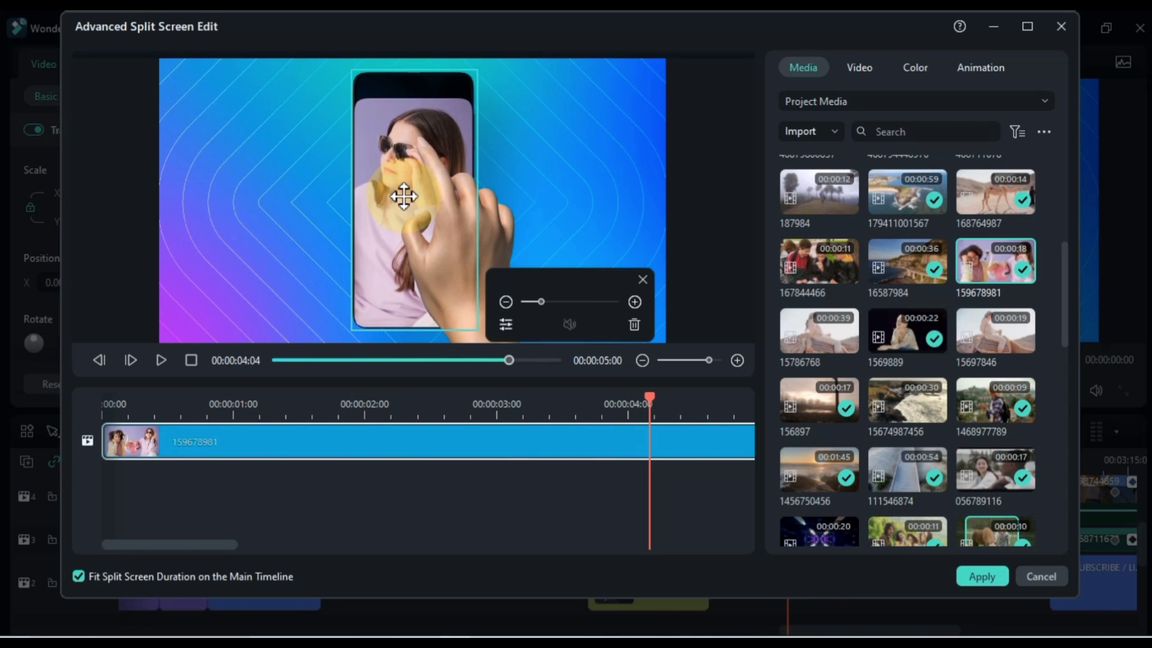
pyautogui.click(978, 576)
# Lengthen the Device Mockup clip to about 8 seconds and play it from 3:01
pyautogui.moveTo(882, 538); pyautogui.dragTo(925, 540)
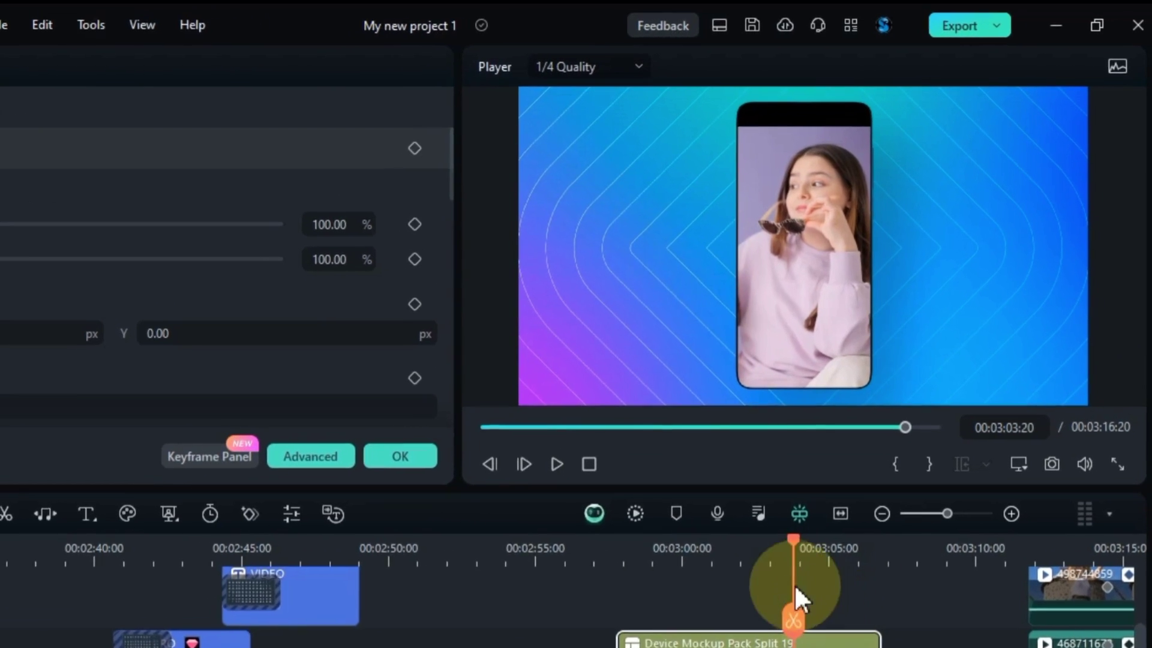
pyautogui.click(765, 500)
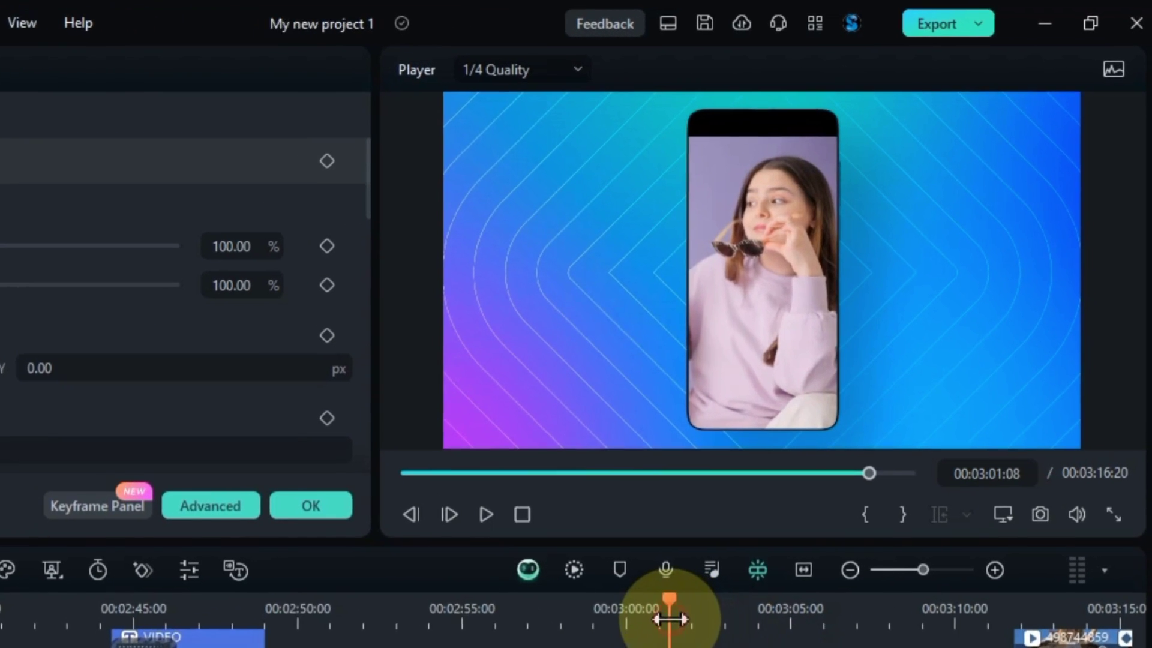
pyautogui.press('space')
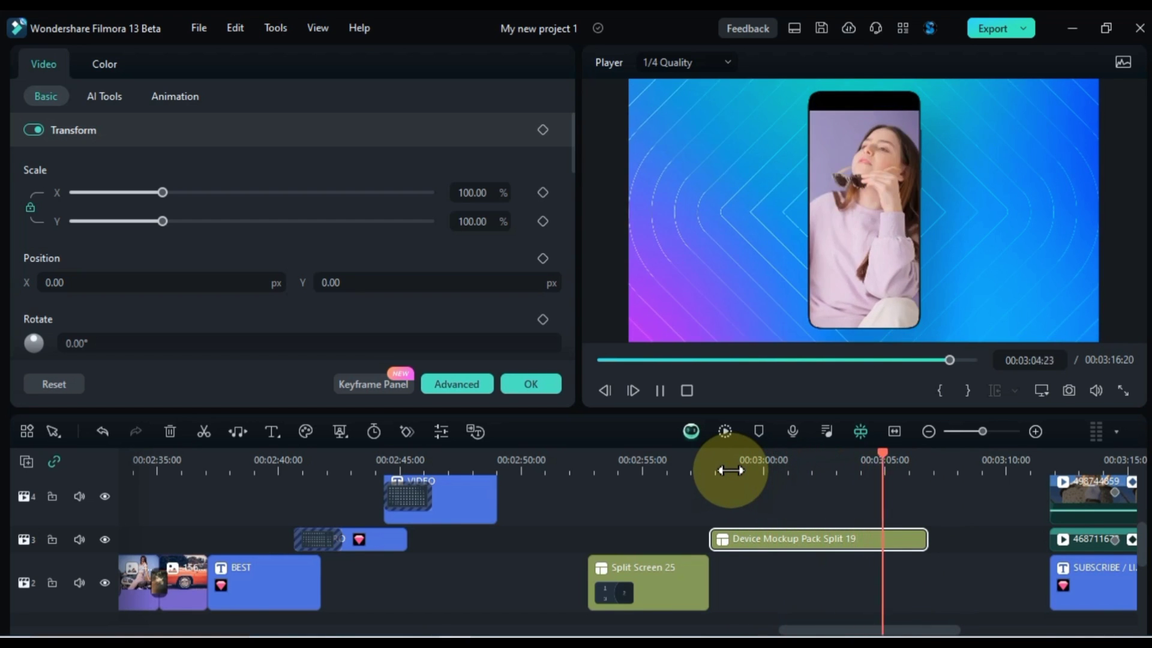
# Close Video properties and preview a wedding template in the Love category
pyautogui.click(526, 387)
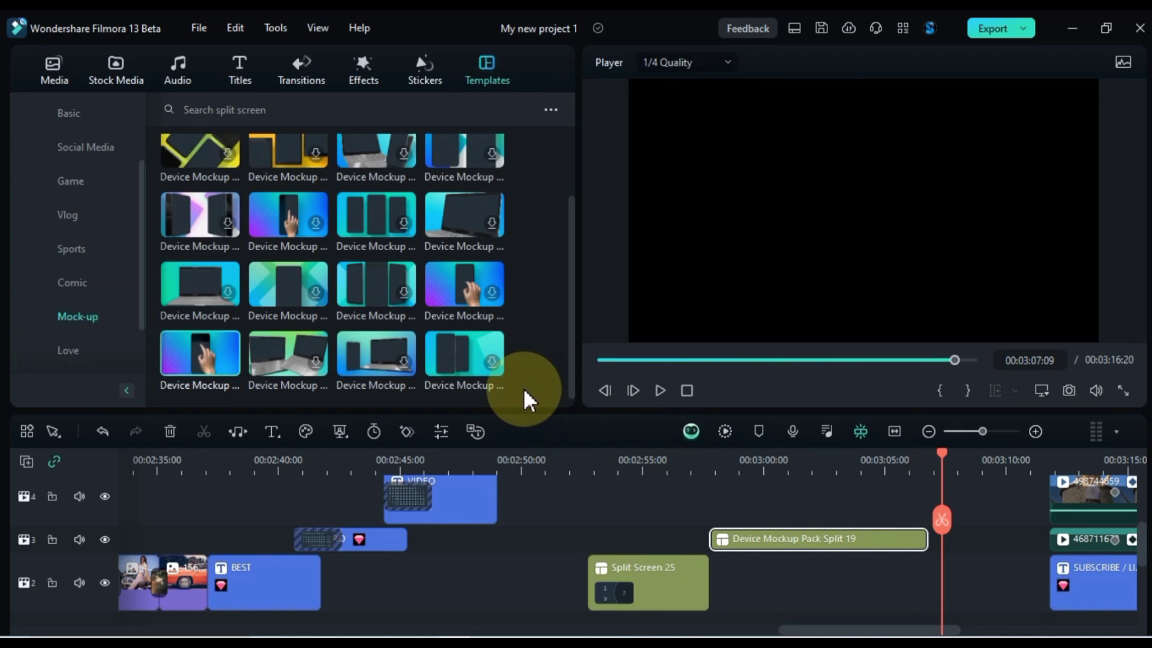
pyautogui.scroll(-1, 492, 336)
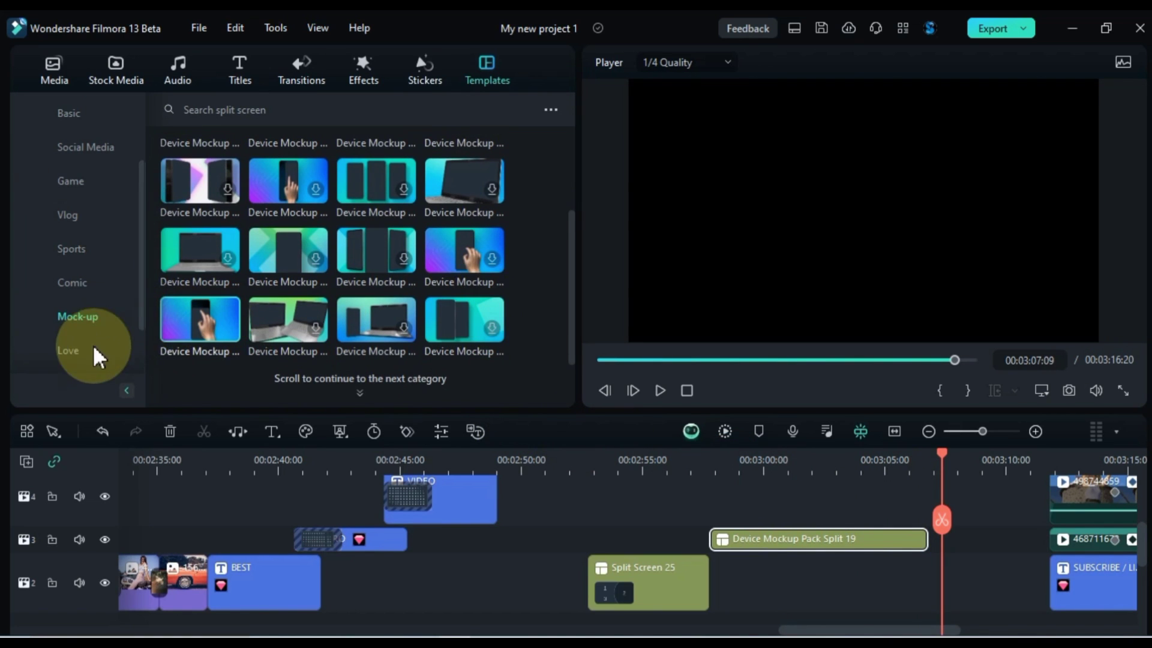
pyautogui.click(879, 458)
pyautogui.click(71, 351)
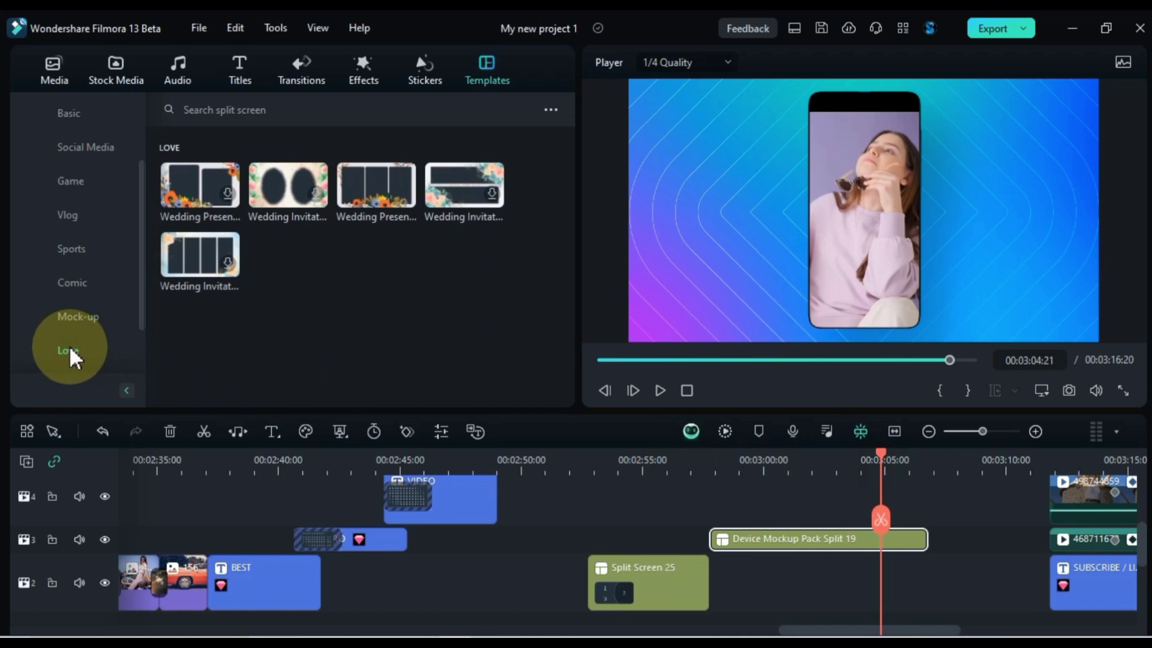
pyautogui.click(360, 204)
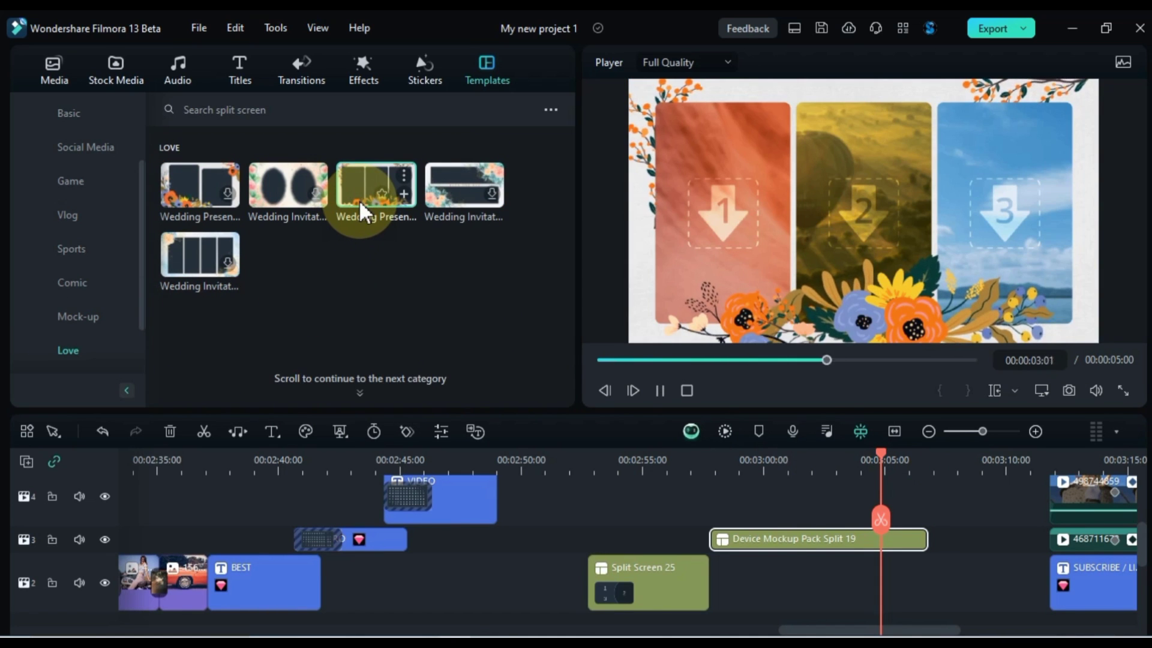
pyautogui.scroll(-2, 99, 333)
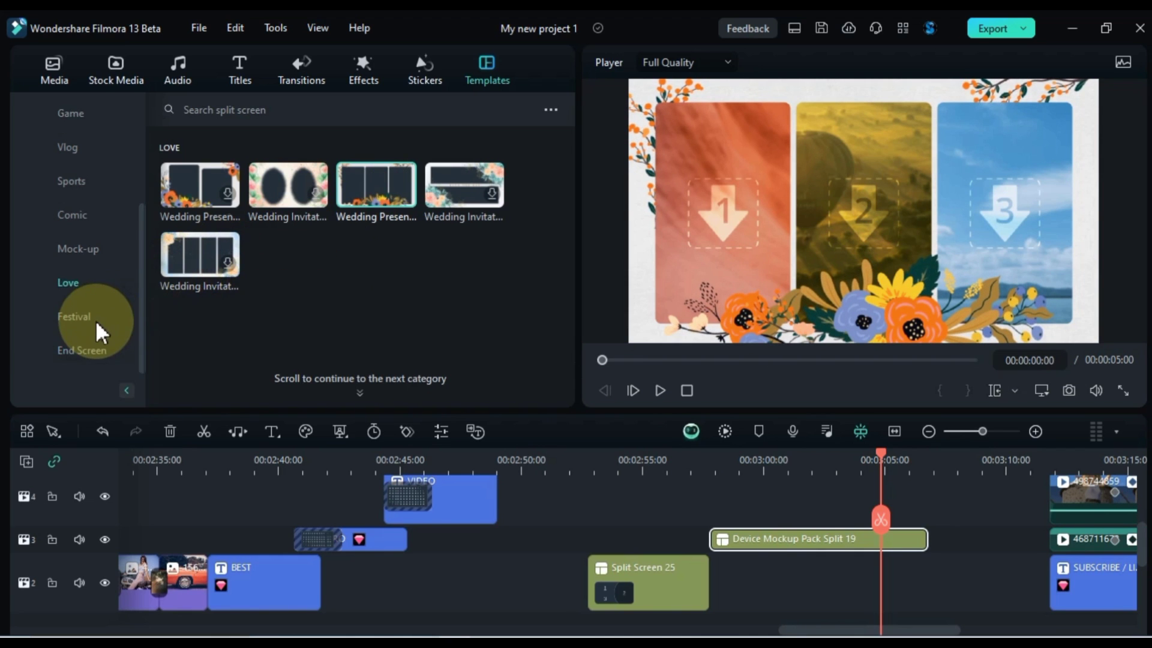
# Preview the four-panel Merry Christmas template in the Festival category
pyautogui.click(82, 317)
pyautogui.scroll(-2, 436, 309)
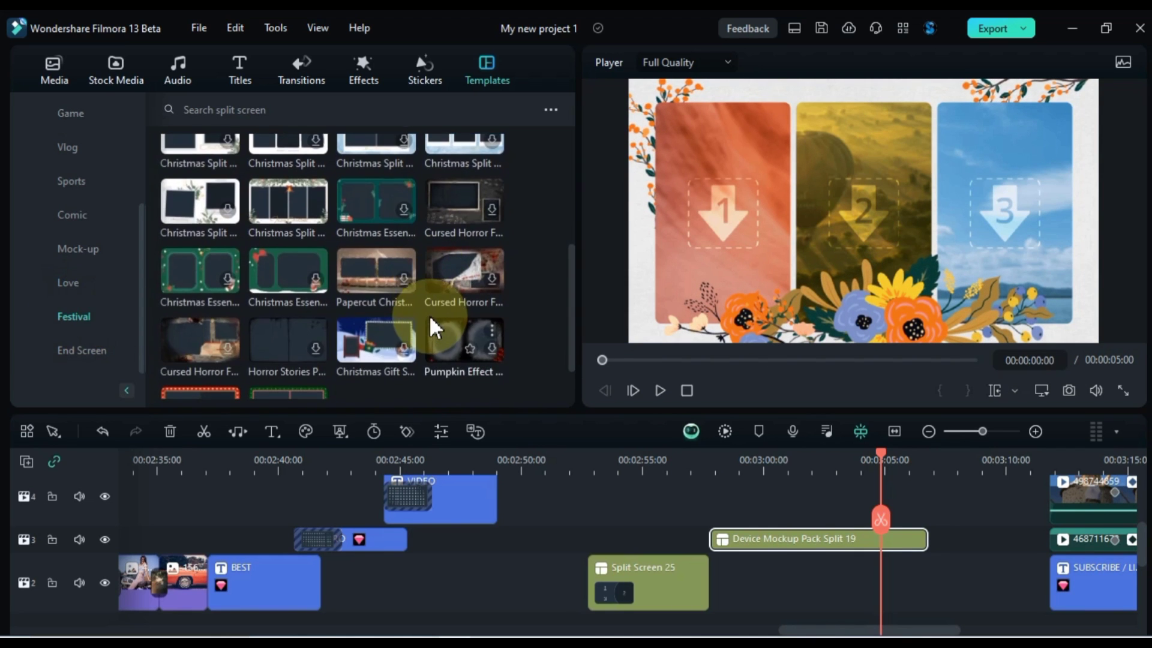
pyautogui.scroll(2, 433, 328)
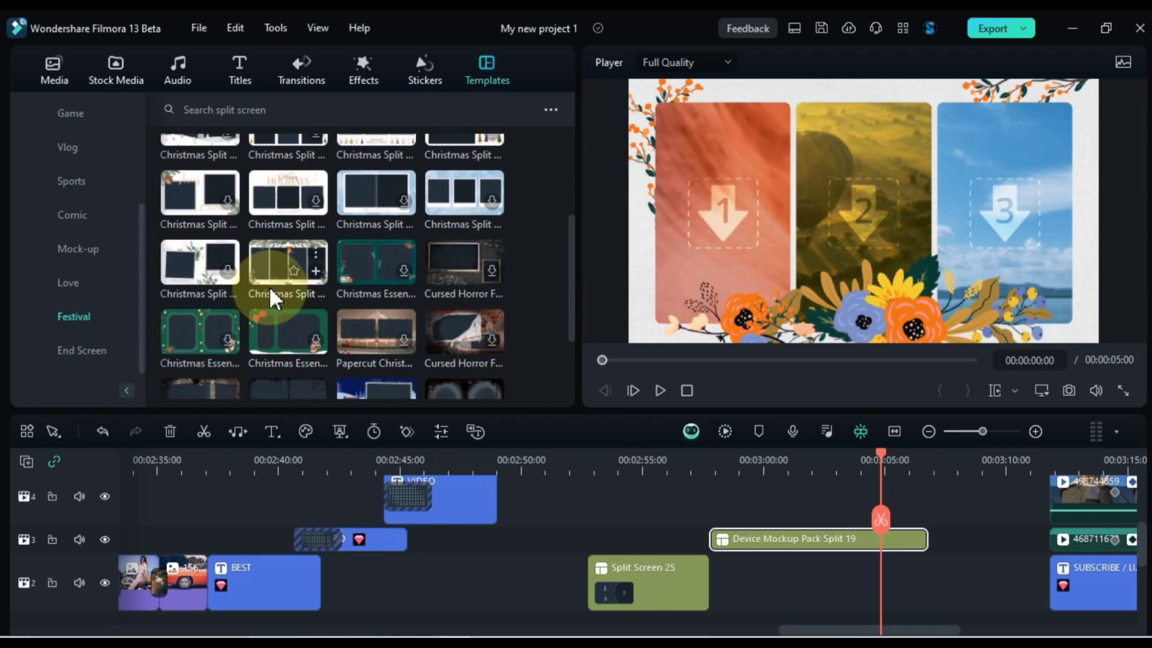
pyautogui.click(271, 282)
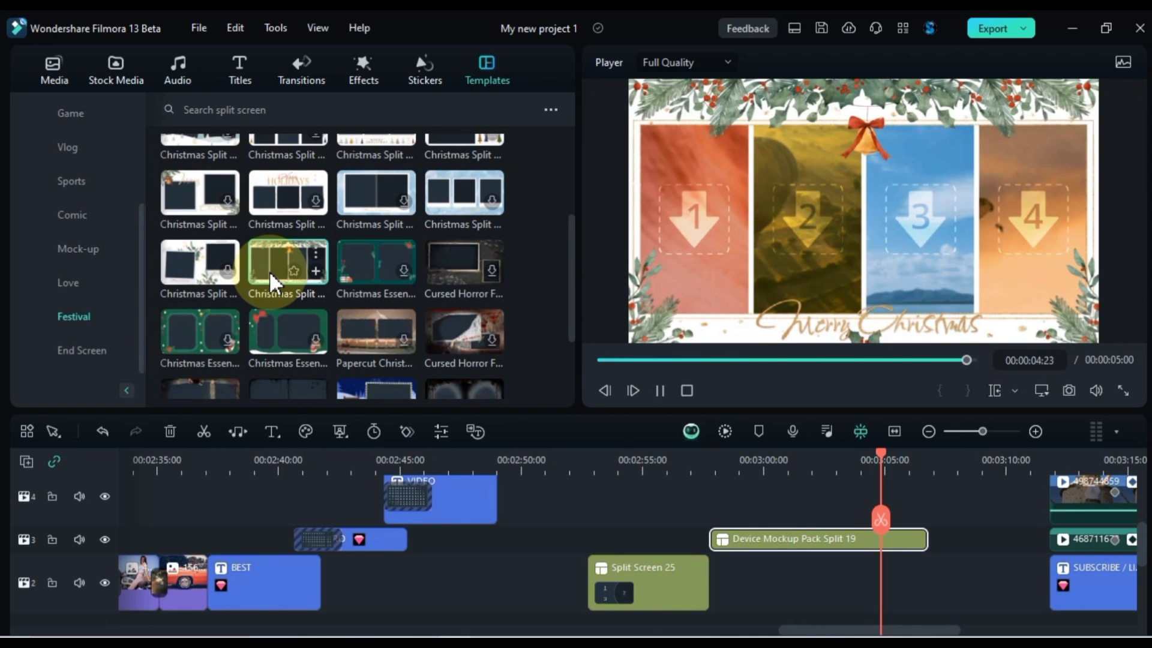
# Preview an End Screen template and return the playhead to 00:03:01:05
pyautogui.click(96, 352)
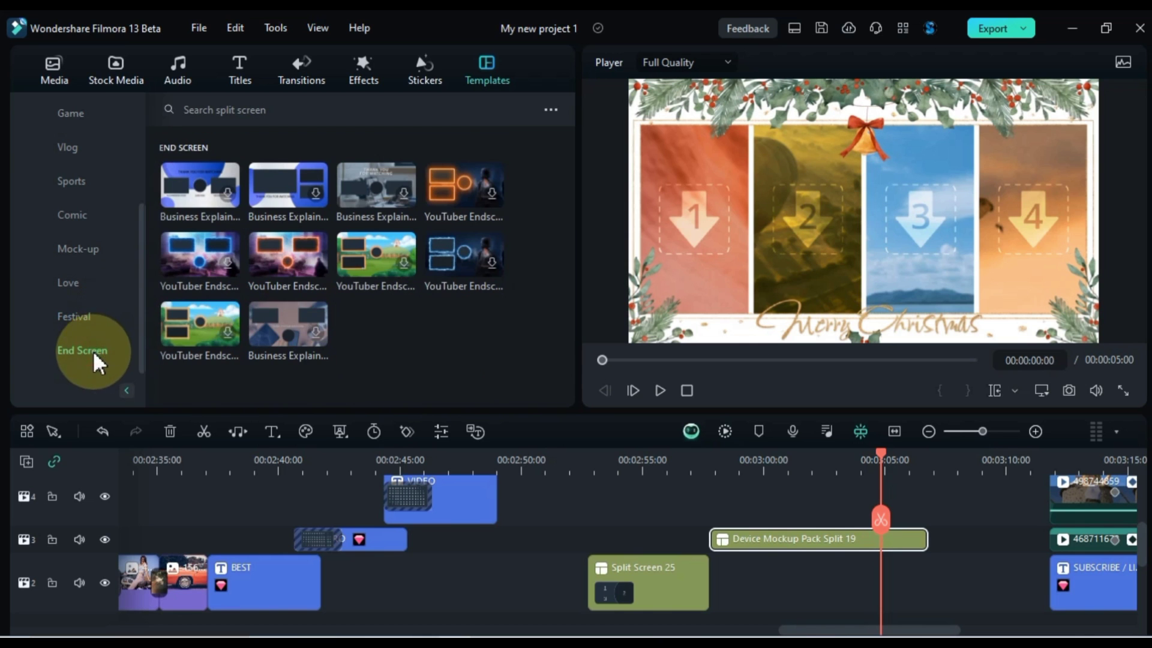
pyautogui.click(273, 279)
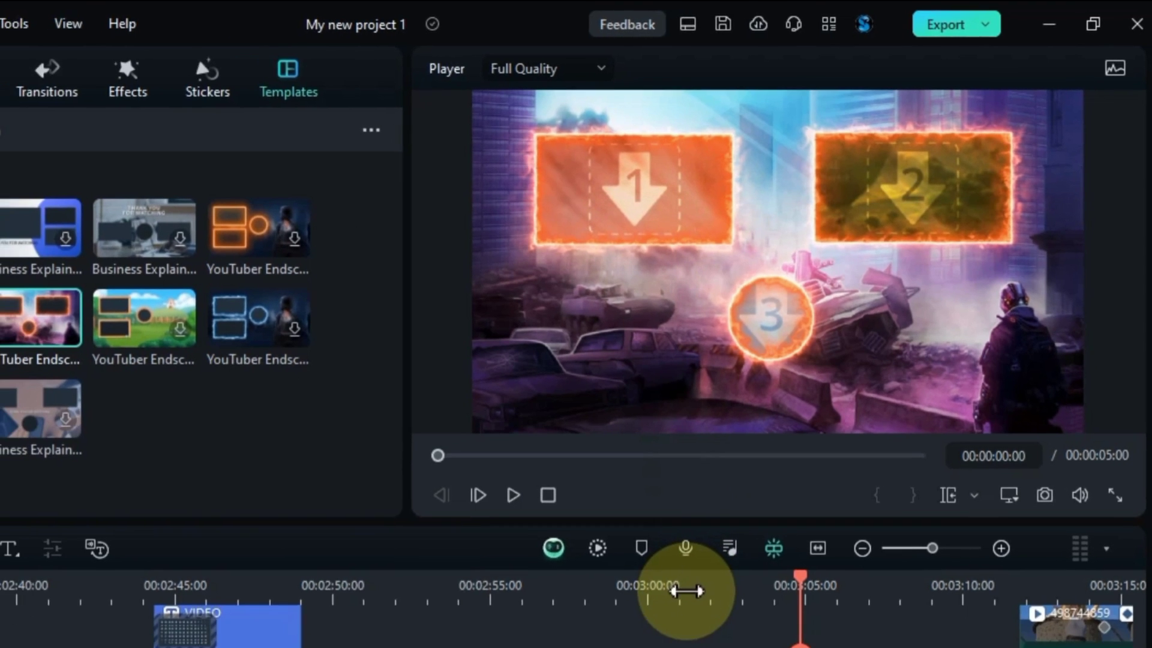
pyautogui.click(647, 638)
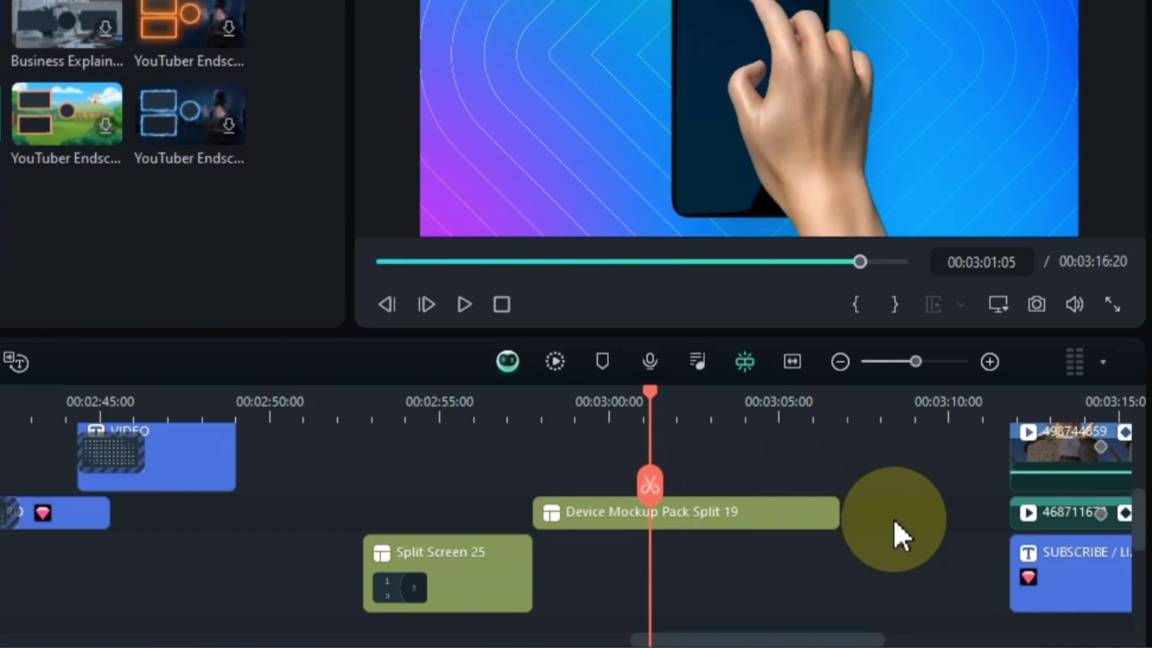
# Ripple Delete the gap after Device Mockup Pack Split 19 and return the playhead to the start
pyautogui.rightClick(952, 565)
pyautogui.click(950, 363)
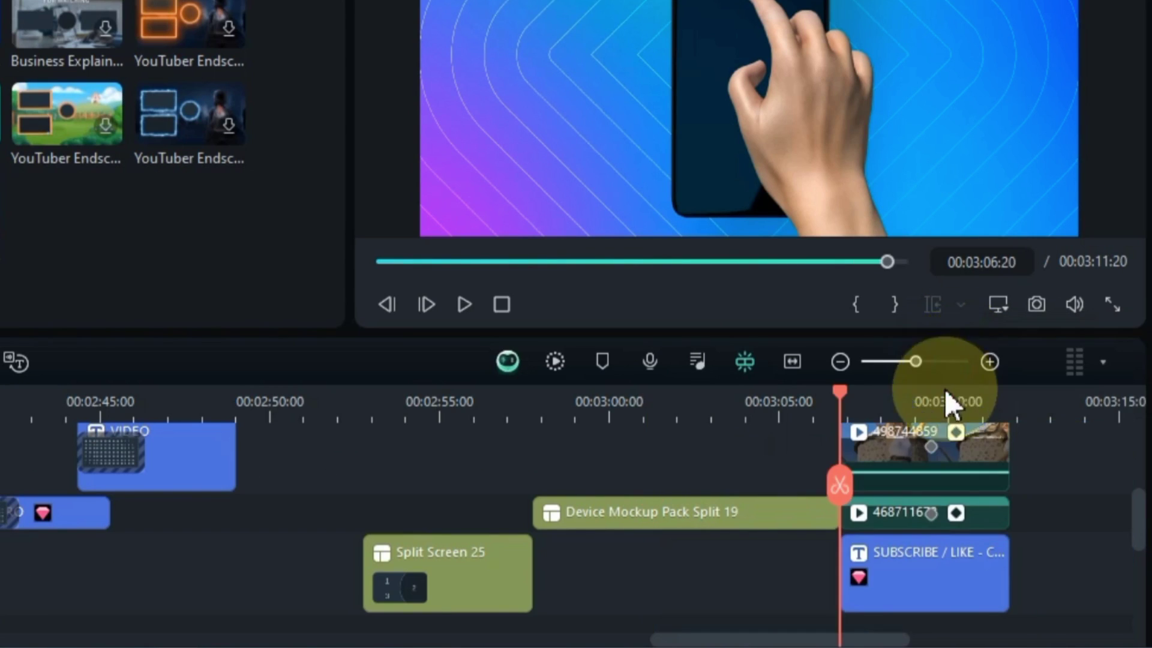
pyautogui.scroll(-3, 882, 510)
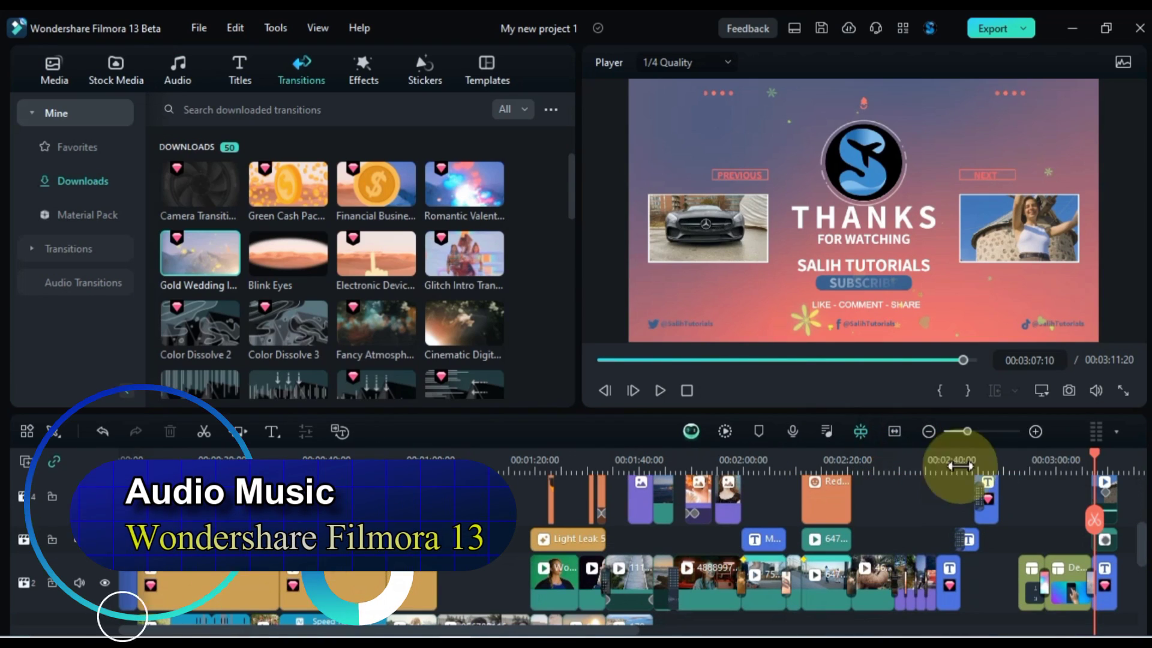
pyautogui.moveTo(1078, 457); pyautogui.dragTo(123, 516)
pyautogui.scroll(3, 184, 521)
pyautogui.scroll(2, 185, 520)
pyautogui.scroll(-5, 185, 521)
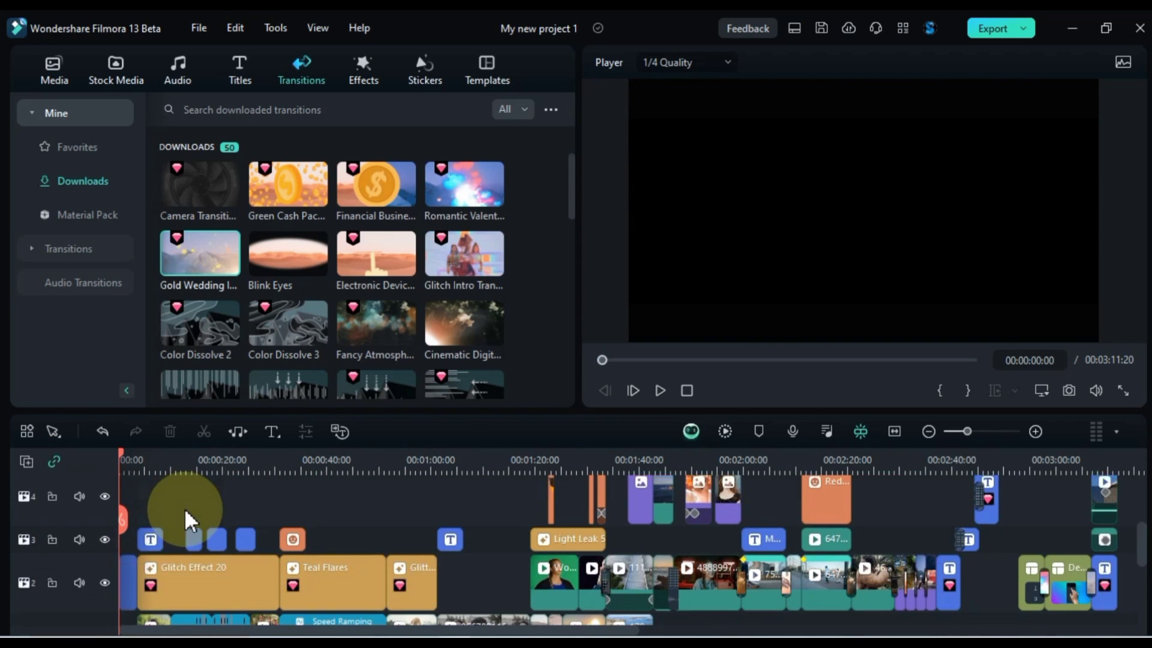
pyautogui.scroll(-1, 184, 521)
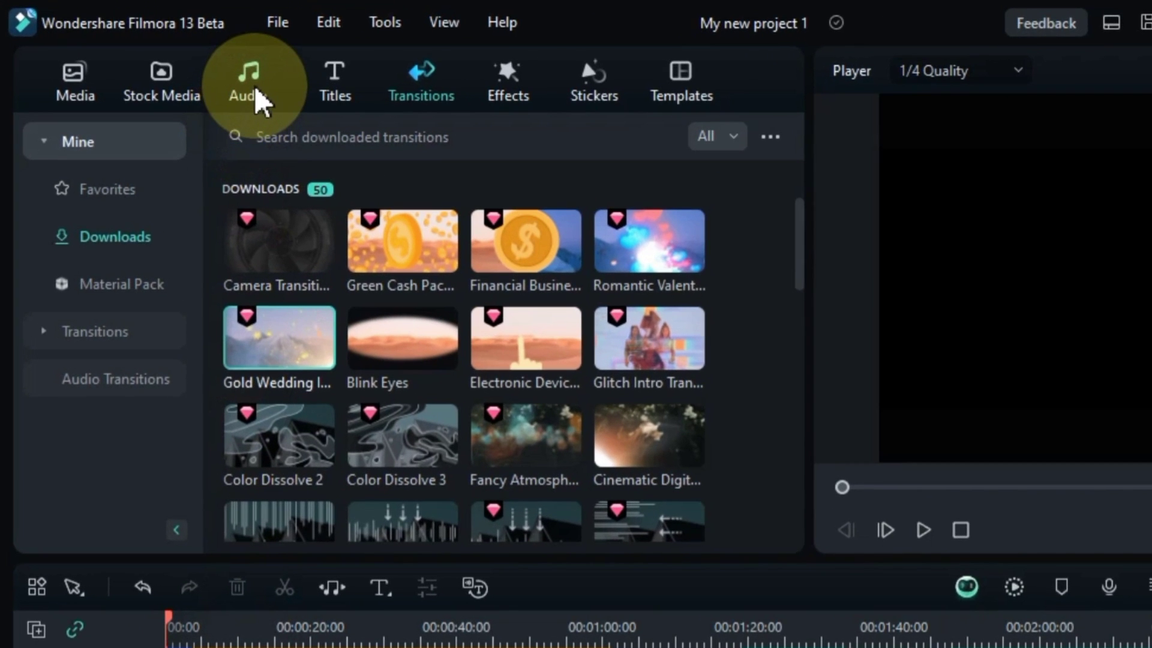
# Open the audio library and show the Sports & Workout music
pyautogui.click(252, 96)
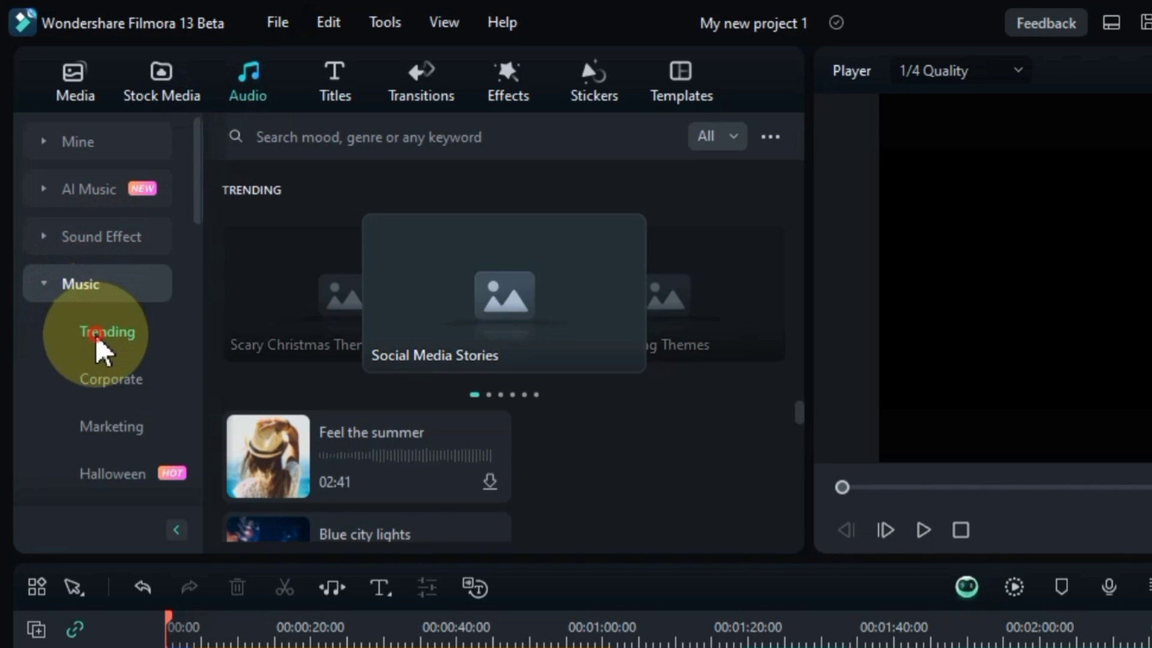
pyautogui.scroll(-10, 432, 468)
pyautogui.scroll(-20, 435, 471)
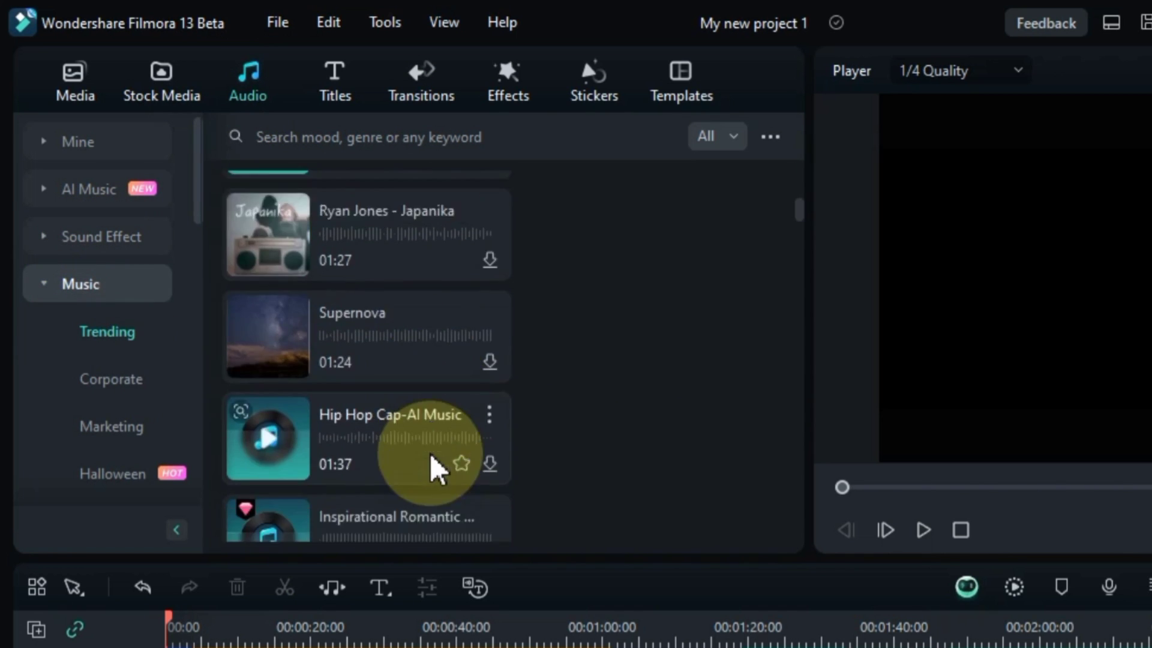
pyautogui.scroll(-20, 437, 471)
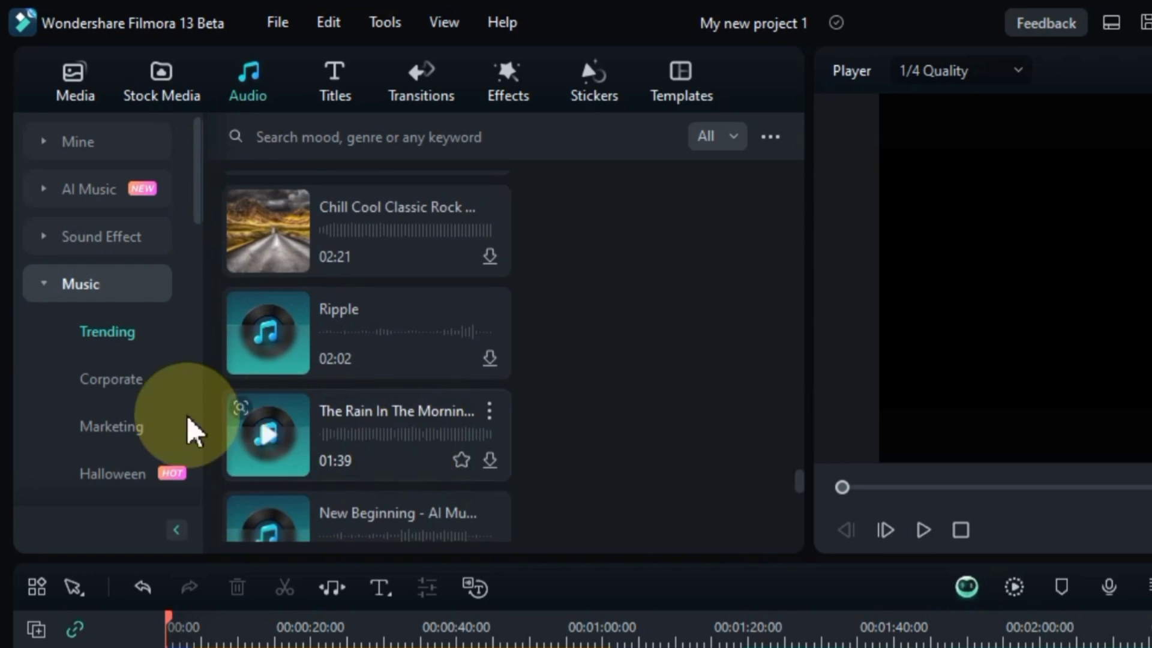
pyautogui.scroll(-3, 150, 408)
pyautogui.click(123, 379)
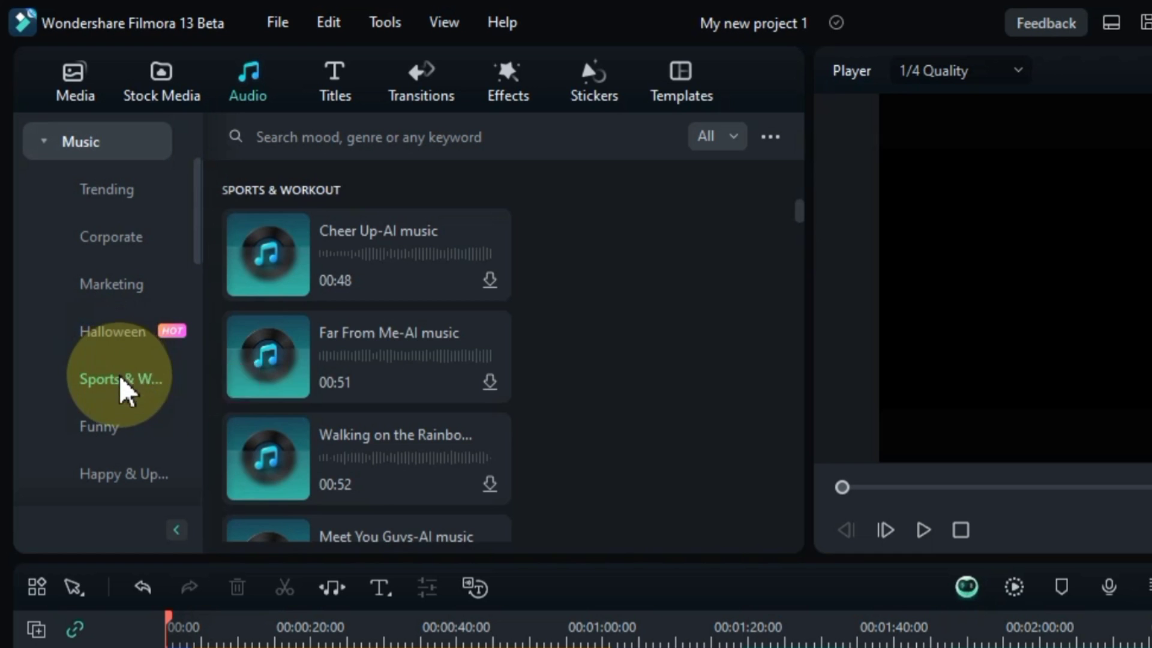
# Scroll through the Sports & Workout tracks, then switch to Corporate music
pyautogui.scroll(-15, 275, 390)
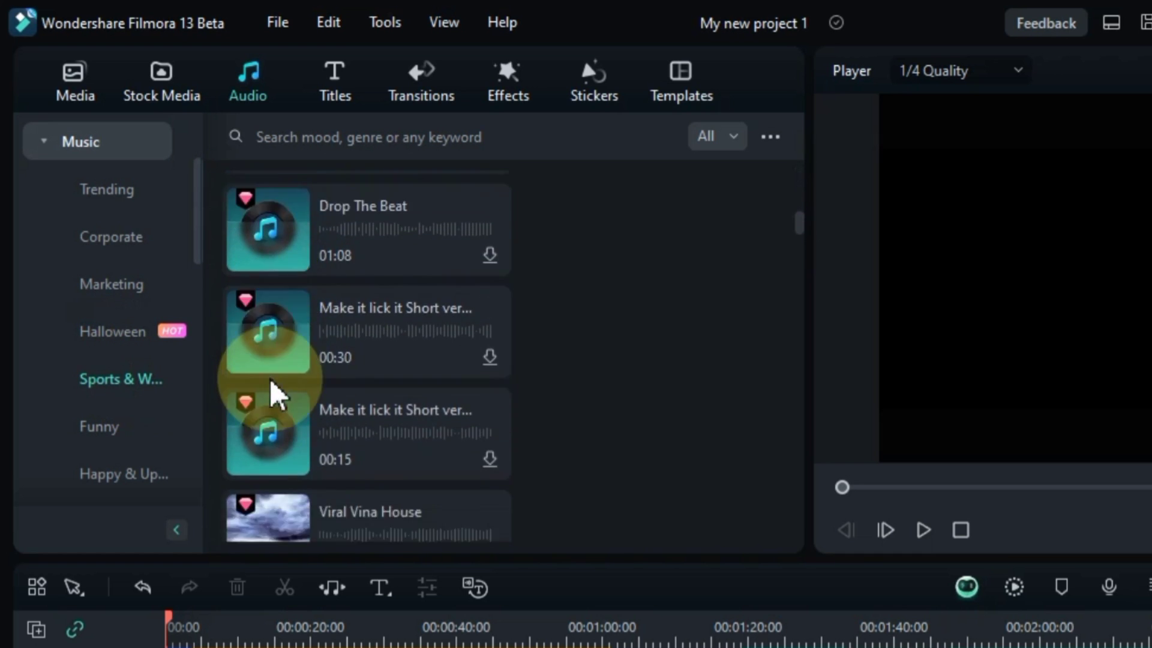
pyautogui.scroll(-3, 275, 390)
pyautogui.scroll(-5, 155, 451)
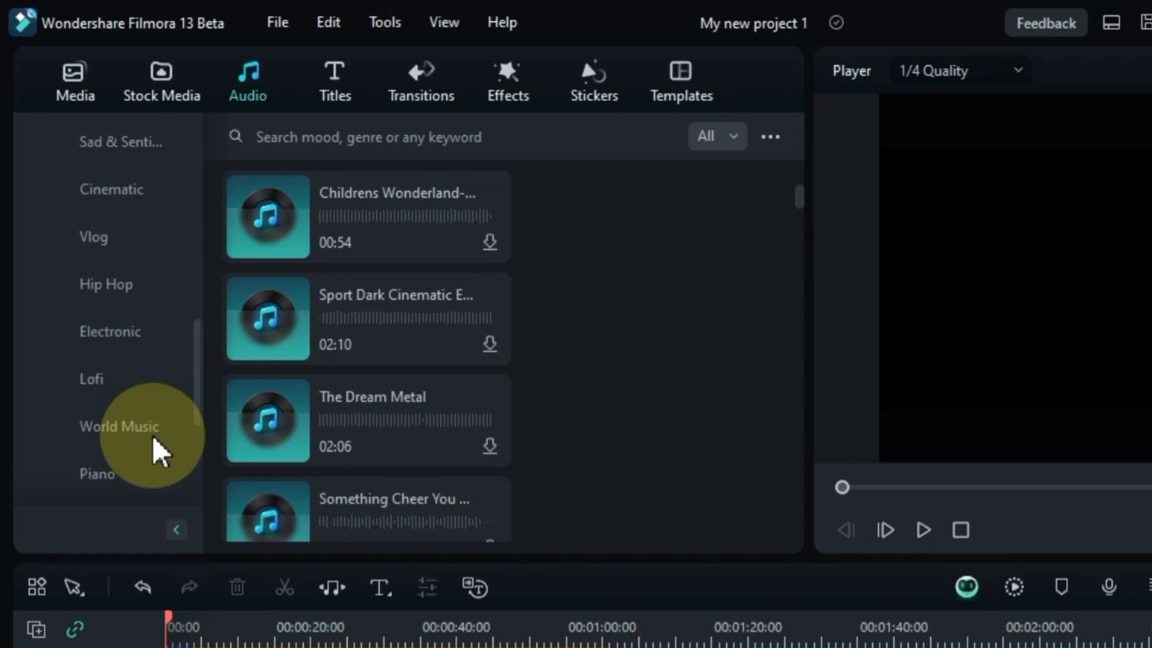
pyautogui.scroll(5, 157, 451)
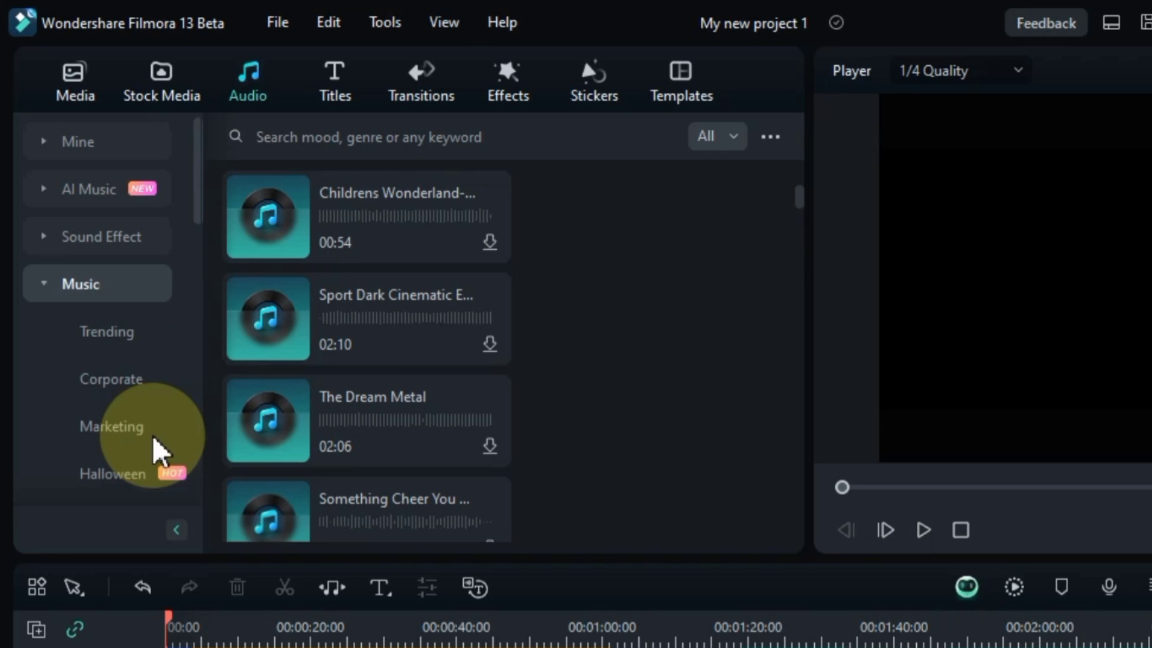
pyautogui.click(123, 384)
# Return to Trending music and preview the phonk uplifting track
pyautogui.click(113, 335)
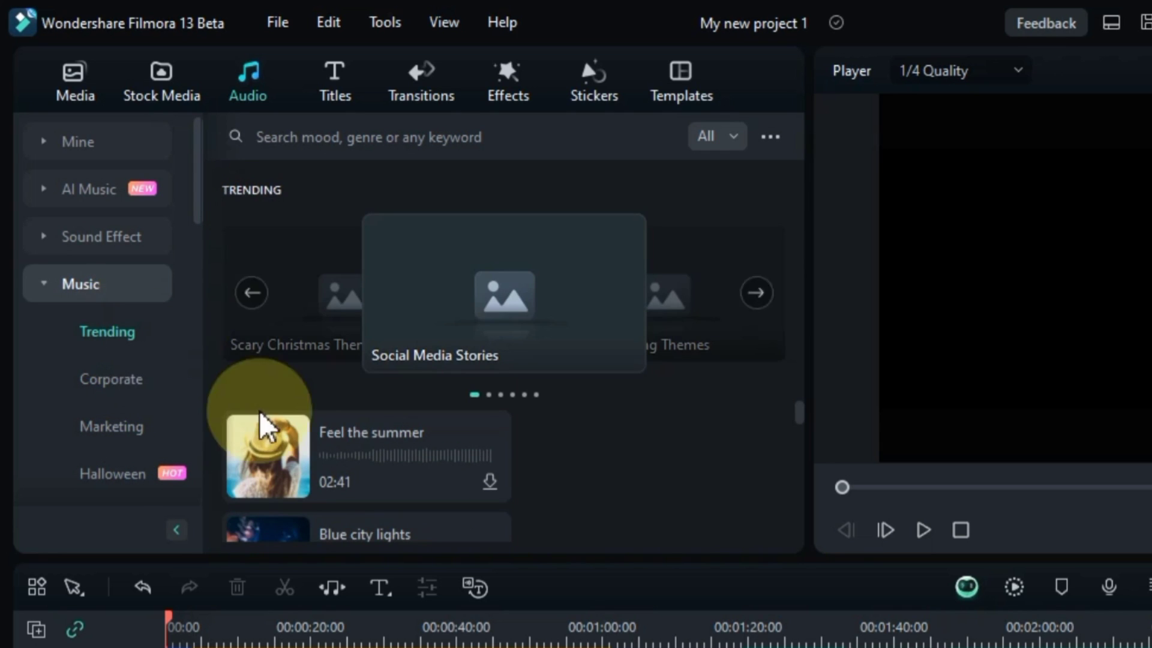
pyautogui.scroll(-5, 341, 470)
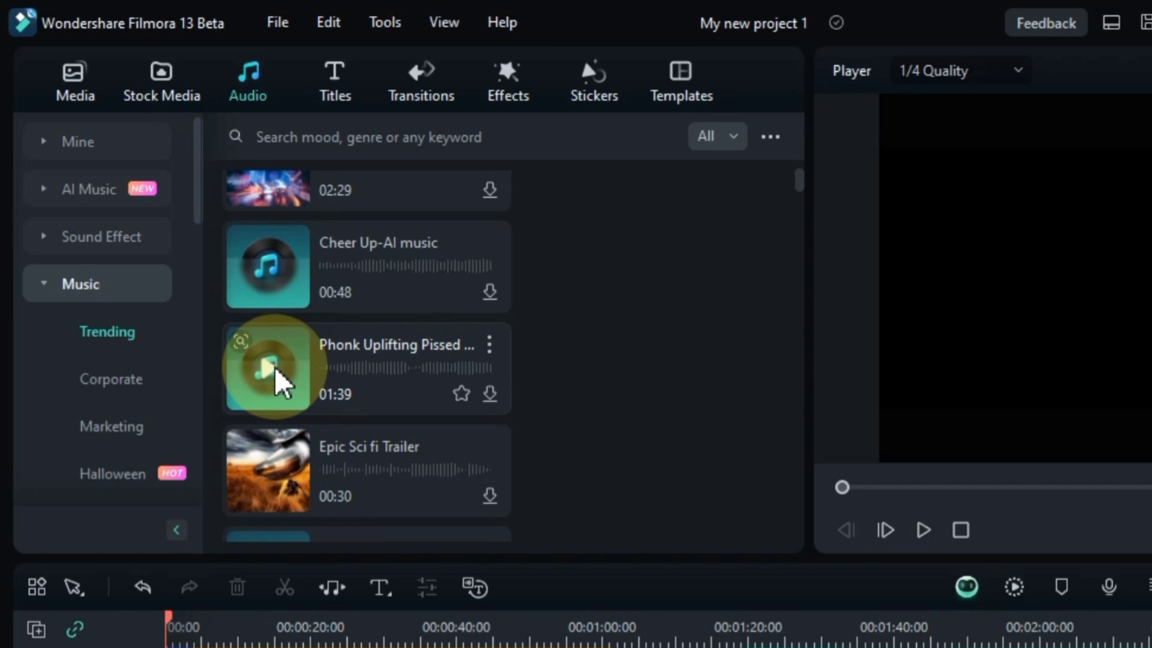
pyautogui.click(276, 370)
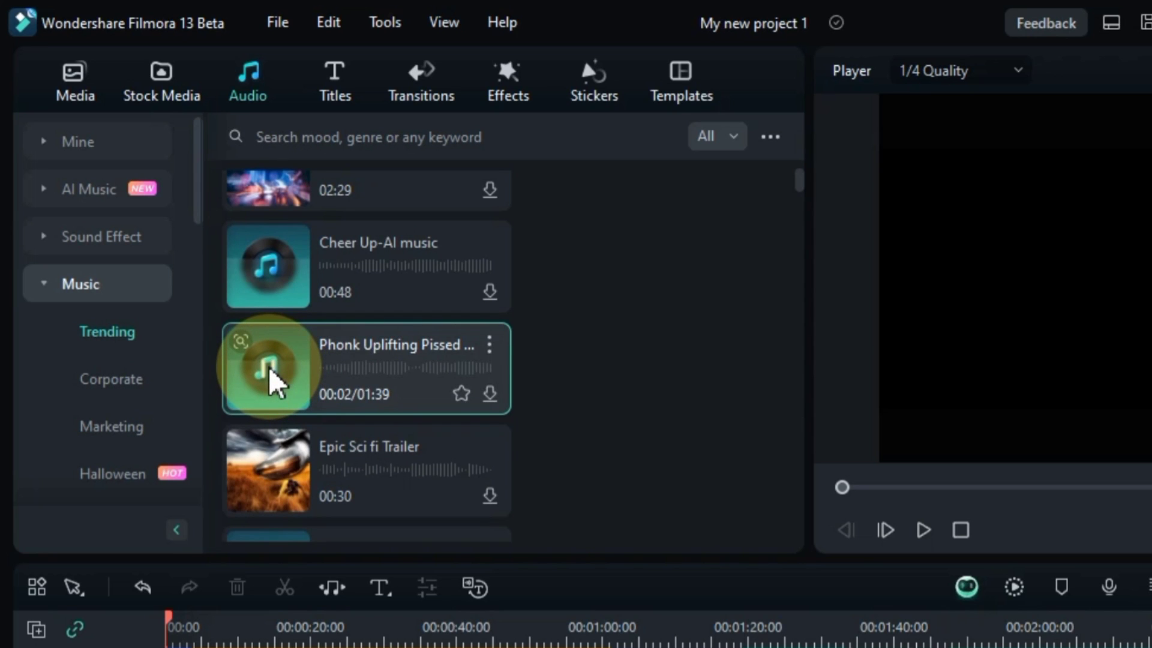
pyautogui.scroll(-3, 348, 360)
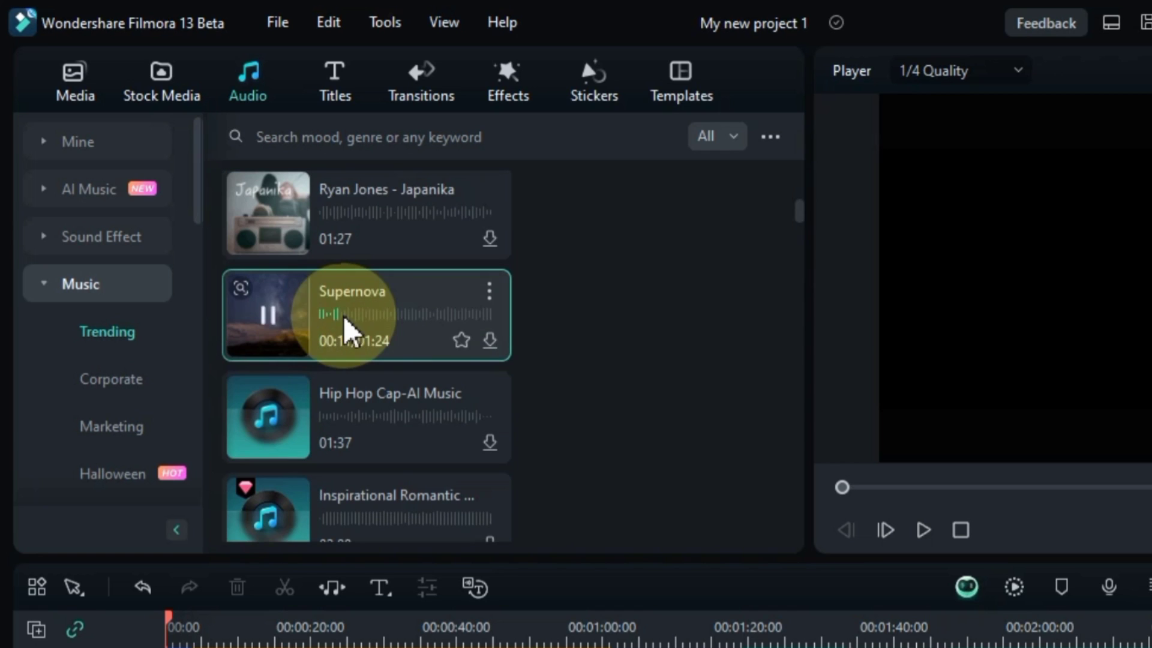
# Download Supernova, drop it at 00:00 on audio track 1, and expand the Mine collection
pyautogui.click(491, 341)
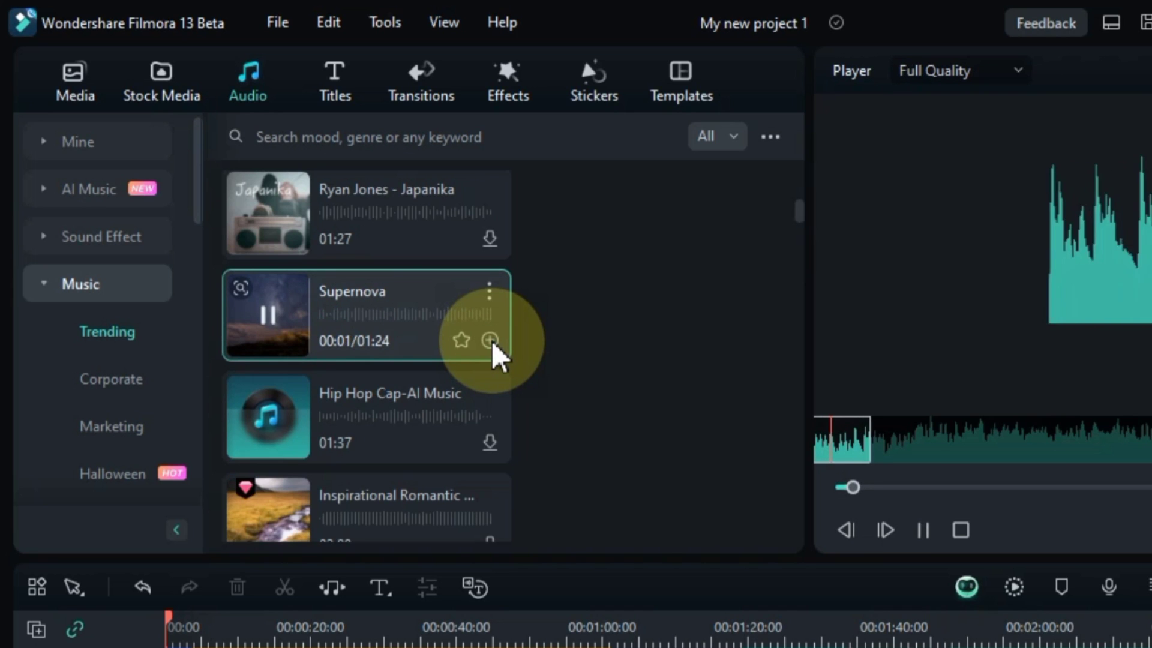
pyautogui.click(271, 318)
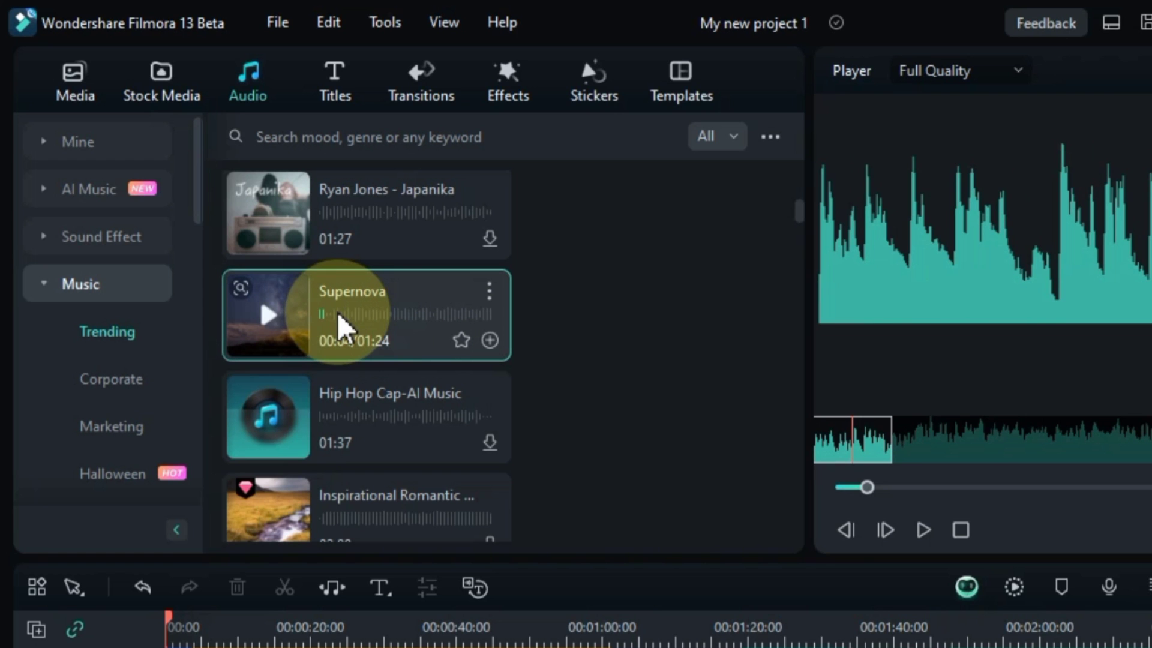
pyautogui.moveTo(339, 327); pyautogui.dragTo(163, 647)
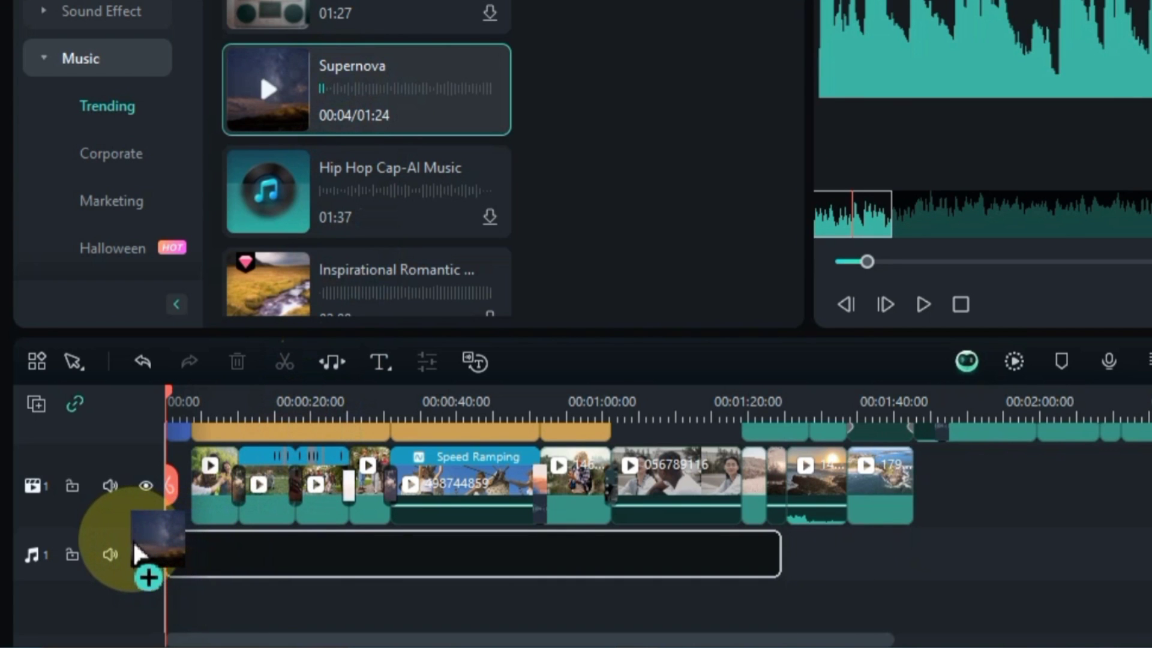
pyautogui.moveTo(134, 542); pyautogui.dragTo(130, 536)
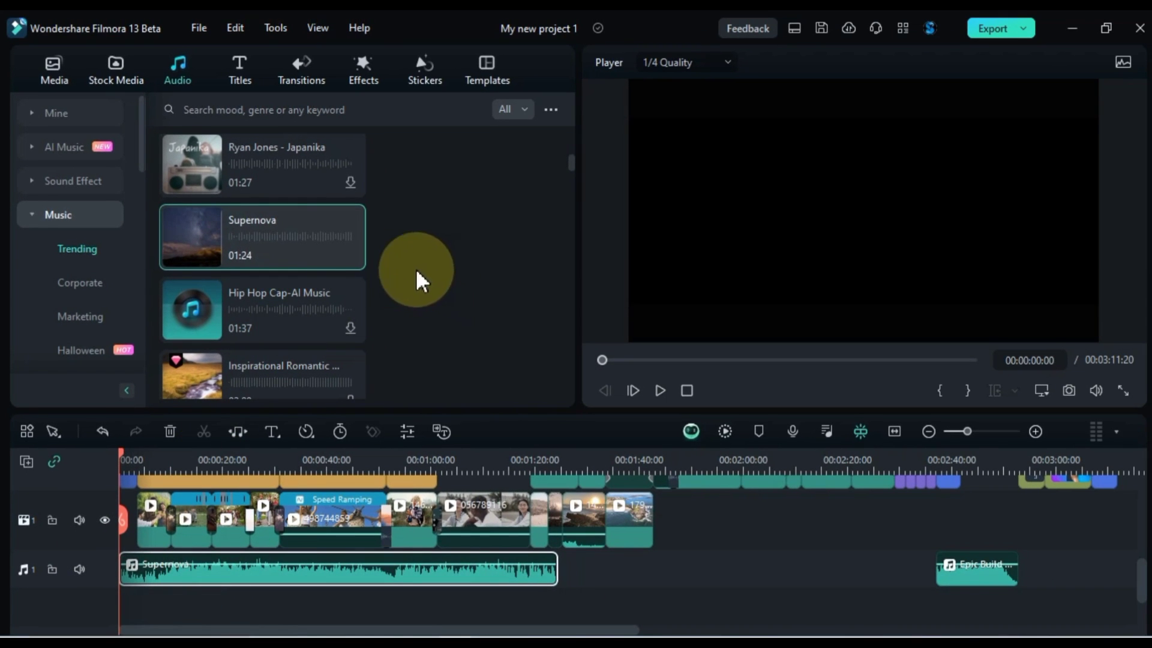
pyautogui.click(48, 114)
# Drag a track from Downloads onto the timeline and fit the whole project in view
pyautogui.click(87, 183)
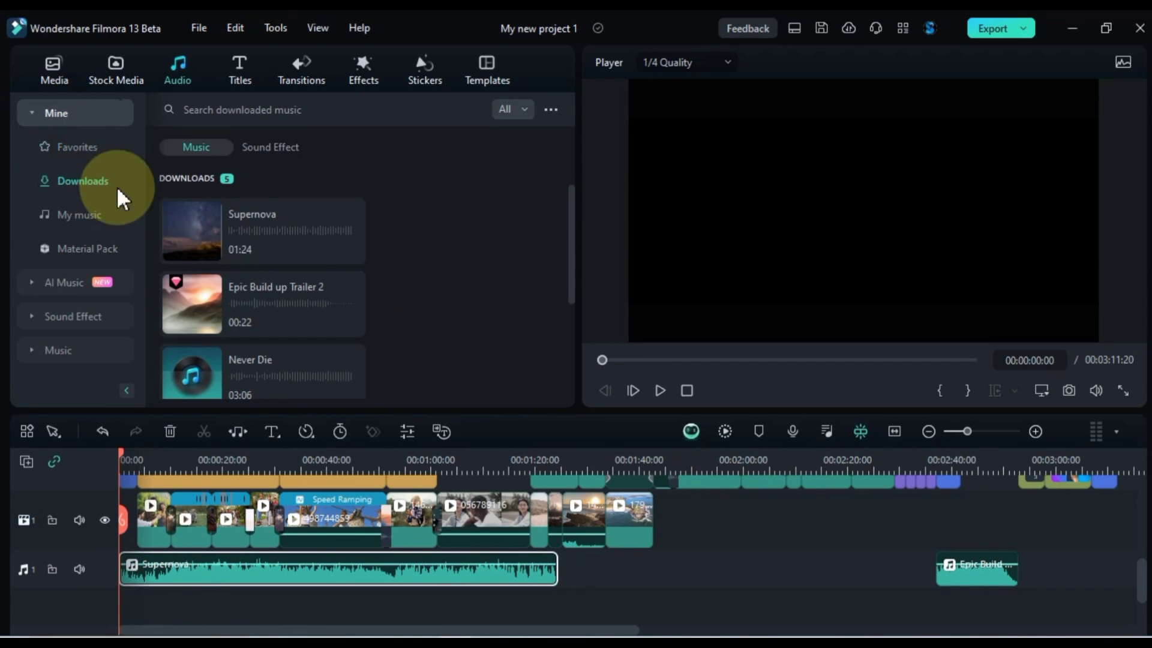
pyautogui.scroll(-5, 302, 261)
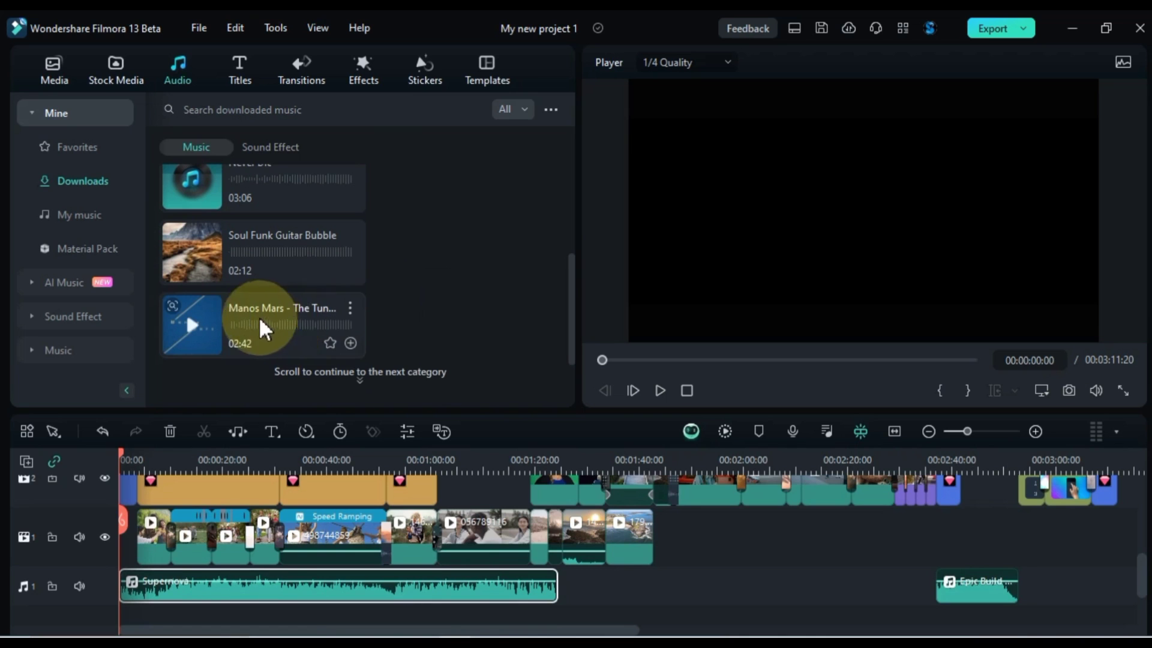
pyautogui.moveTo(264, 329); pyautogui.dragTo(553, 570)
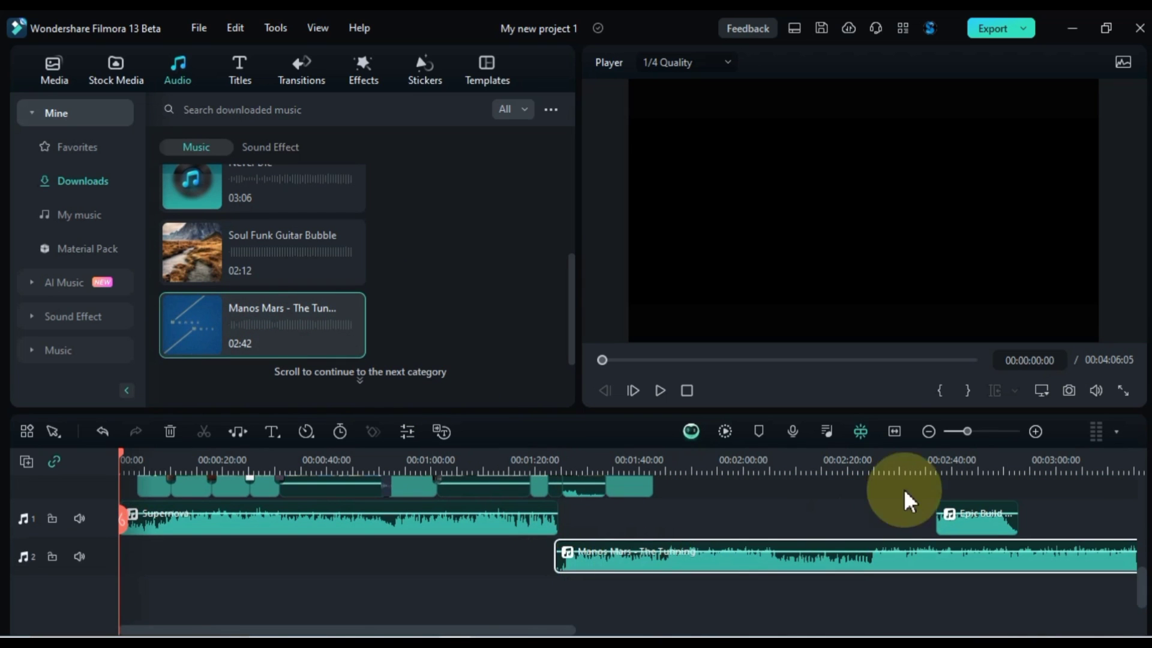
pyautogui.click(894, 432)
pyautogui.scroll(5, 1016, 560)
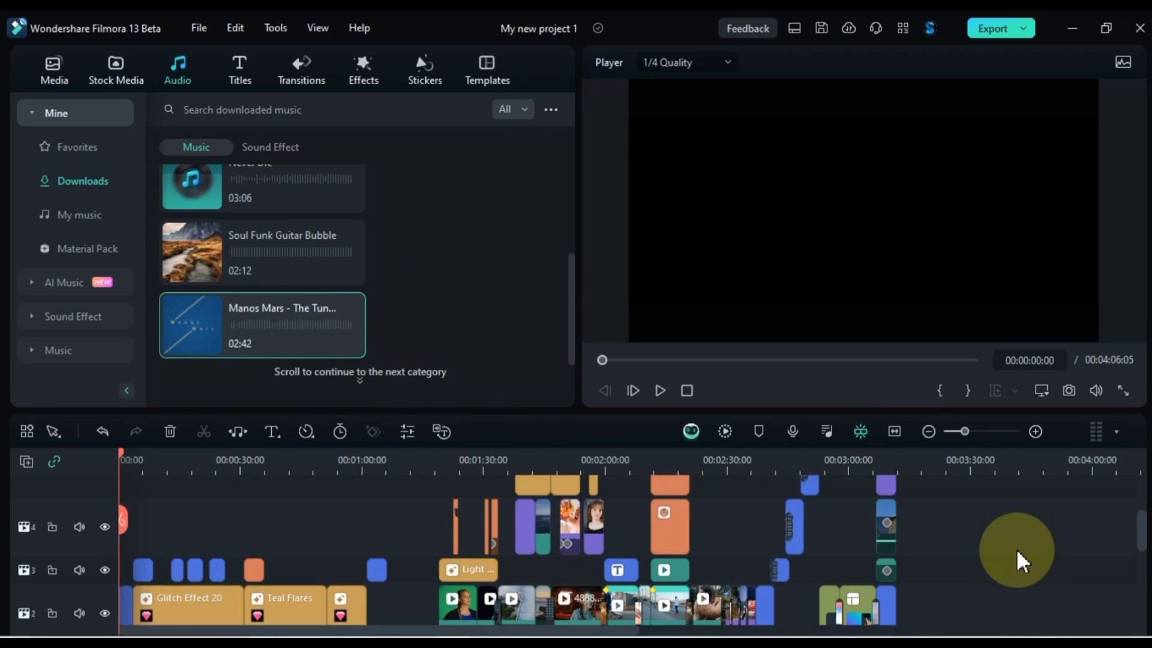
pyautogui.scroll(5, 1016, 547)
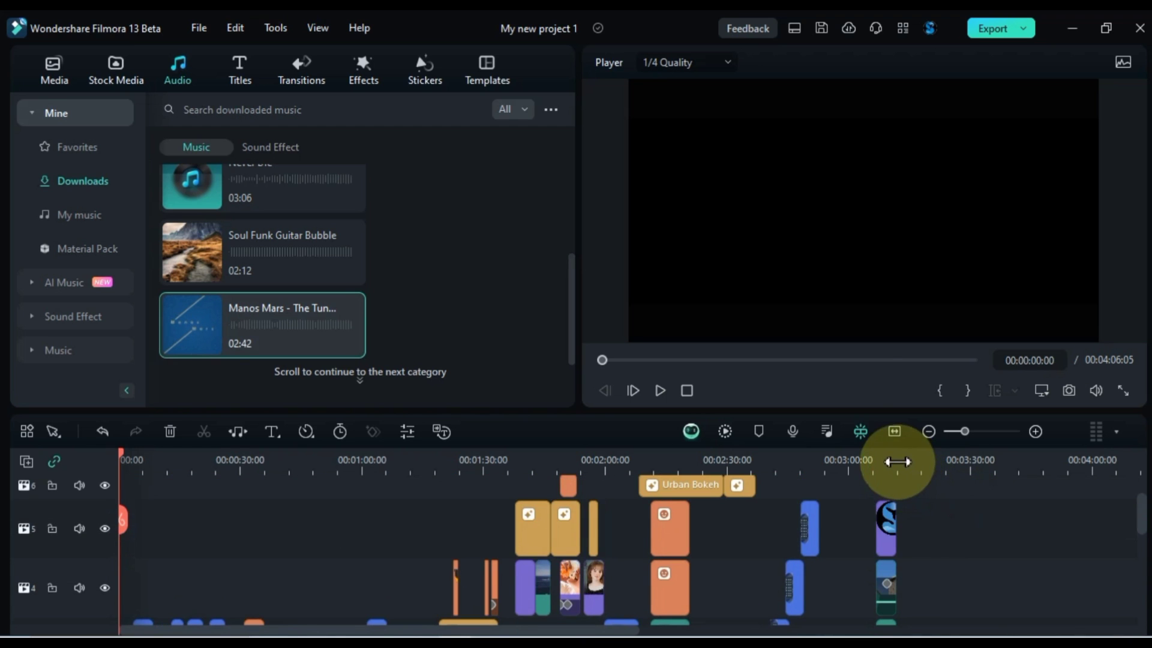
# Split the Manos Mars clip at the video's end and delete the leftover tail
pyautogui.click(890, 458)
pyautogui.scroll(-8, 931, 540)
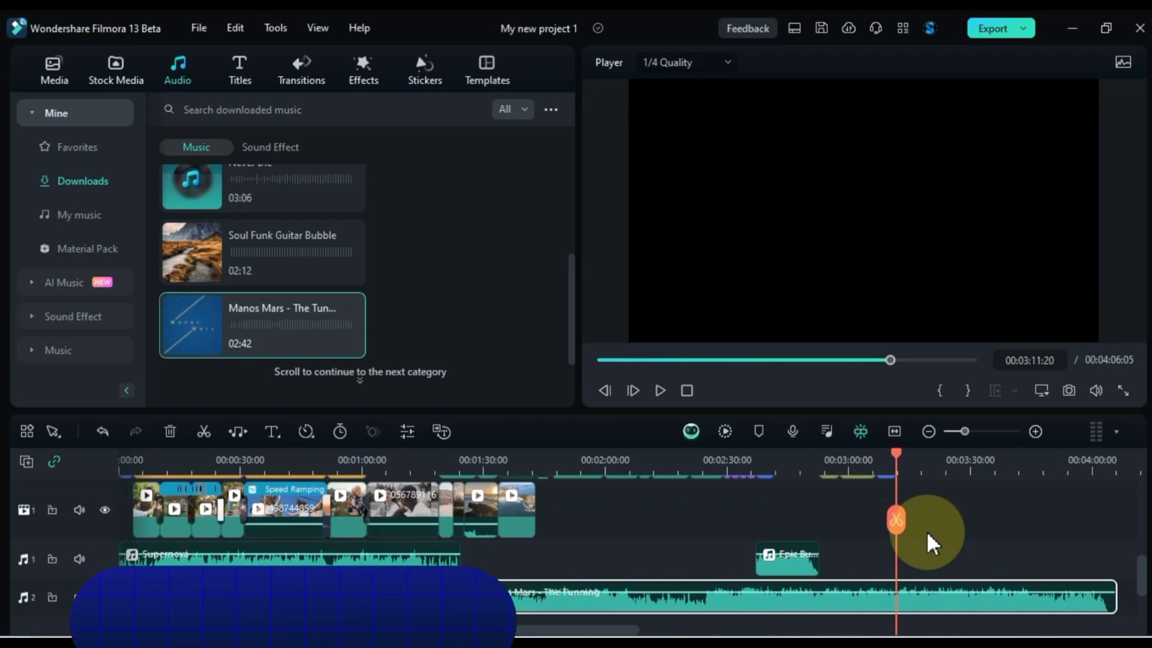
pyautogui.click(956, 587)
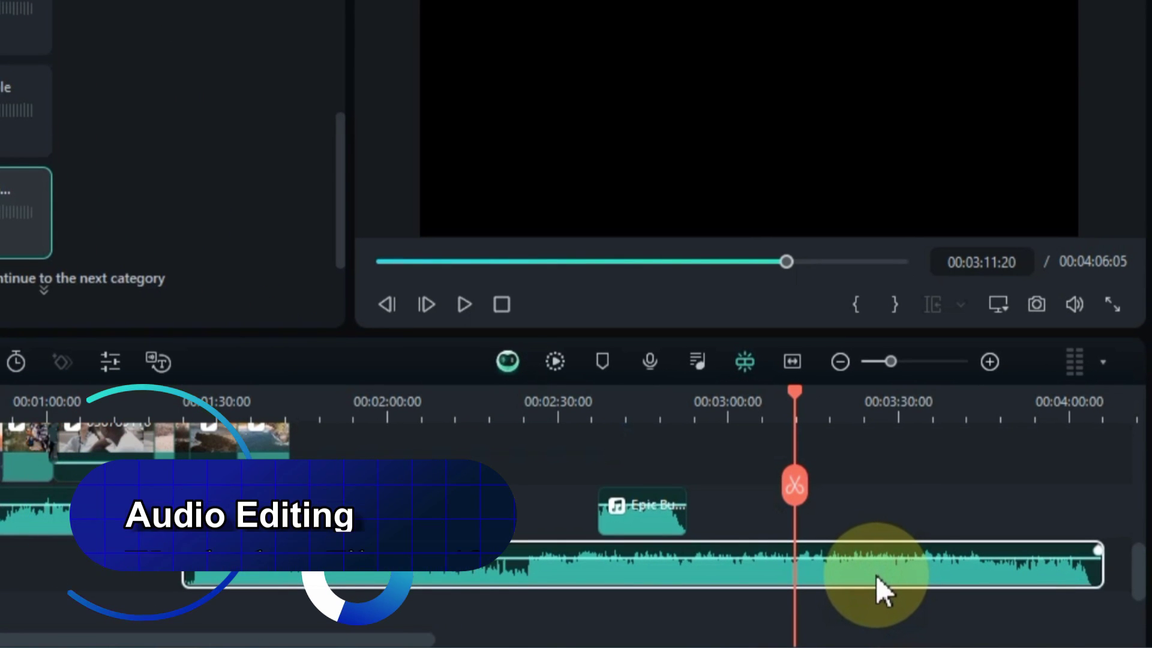
pyautogui.click(796, 484)
pyautogui.press('Delete')
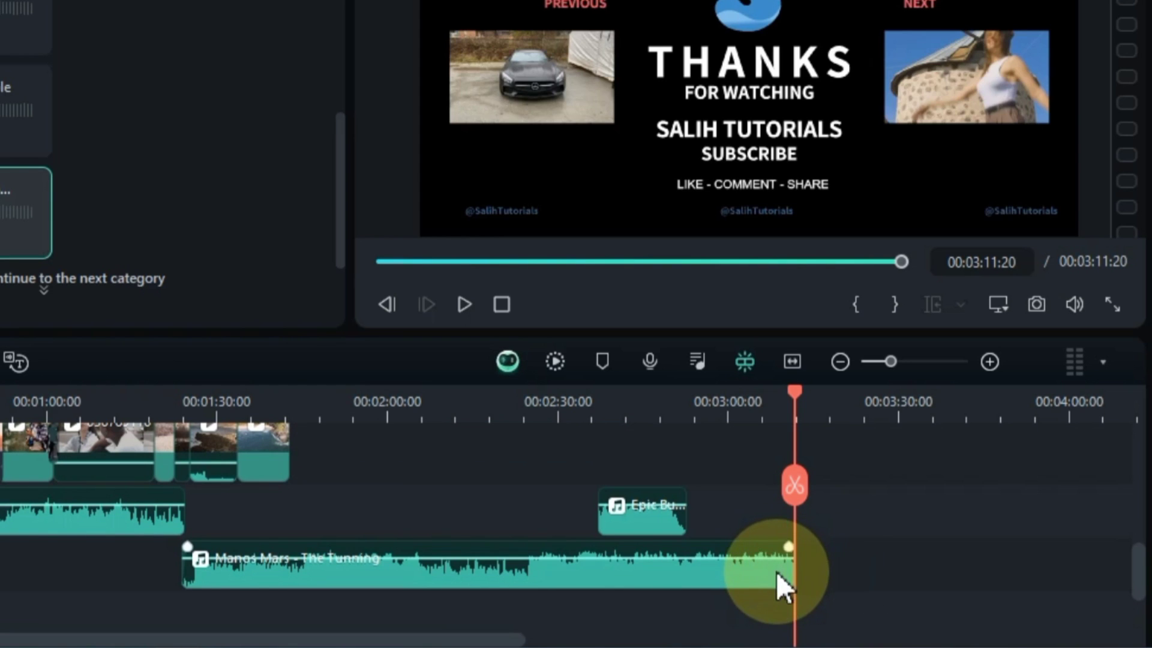
# Lower the Manos Mars clip's volume by dragging its volume line down
pyautogui.moveTo(788, 546)
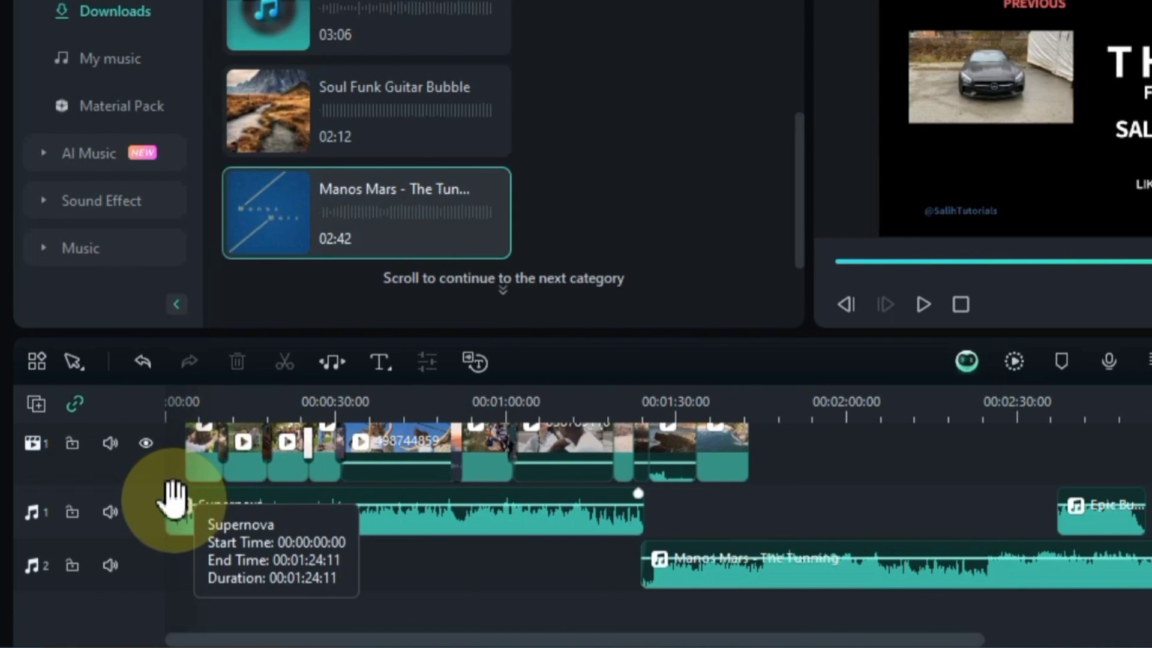
pyautogui.moveTo(176, 493)
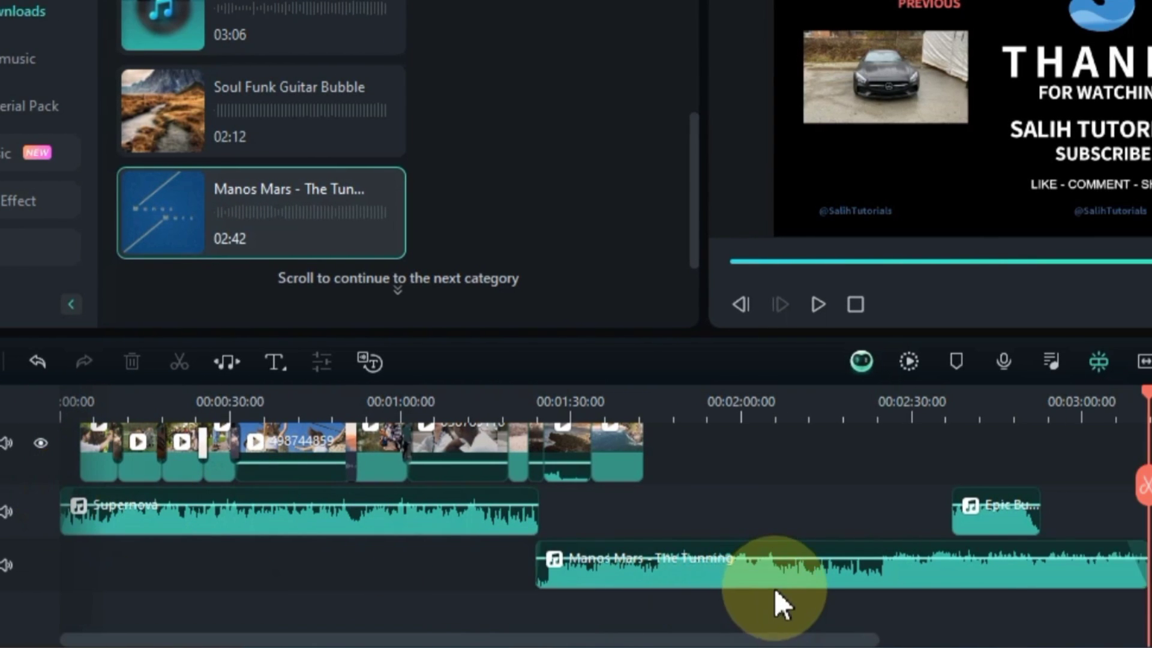
pyautogui.moveTo(903, 559); pyautogui.dragTo(886, 567)
pyautogui.moveTo(657, 566)
pyautogui.mouseDown()
pyautogui.moveTo(628, 581)
pyautogui.moveTo(664, 566)
pyautogui.mouseUp()
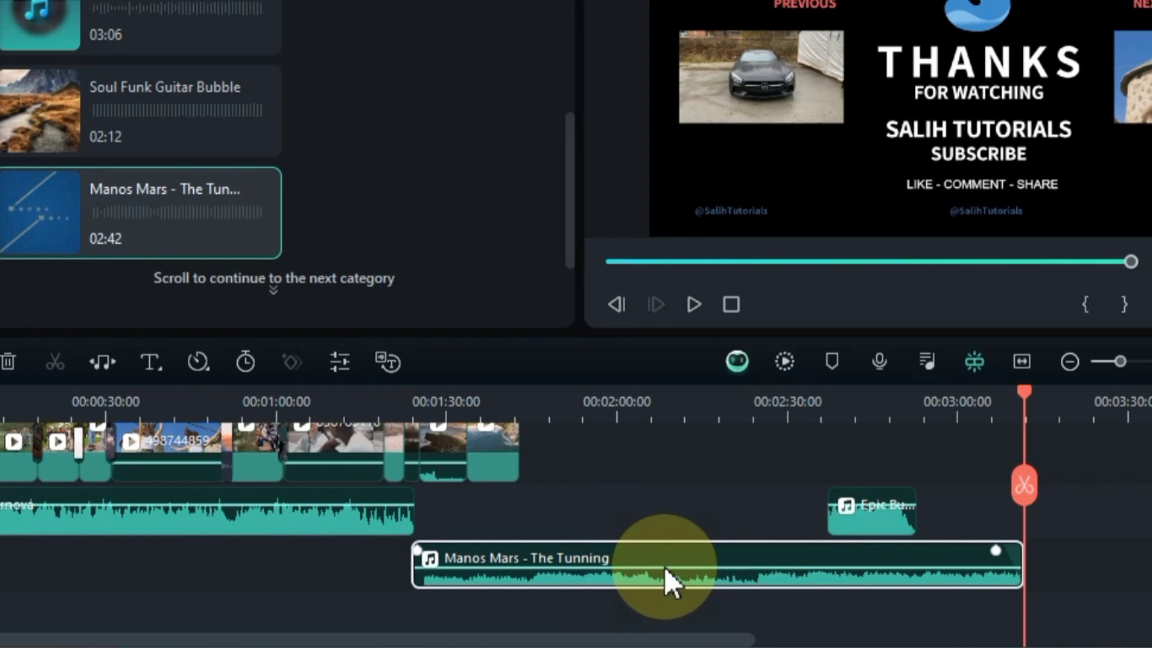
# Play the Manos Mars clip and set its volume to about -13 dB
pyautogui.doubleClick(693, 556)
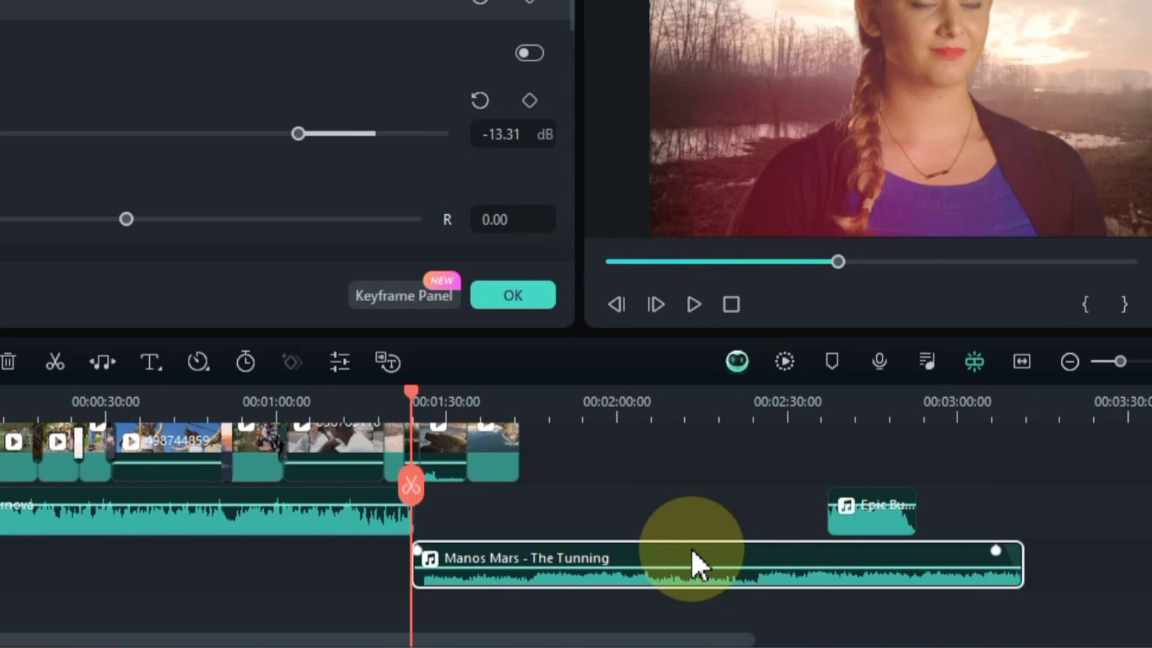
pyautogui.click(564, 405)
pyautogui.press('space')
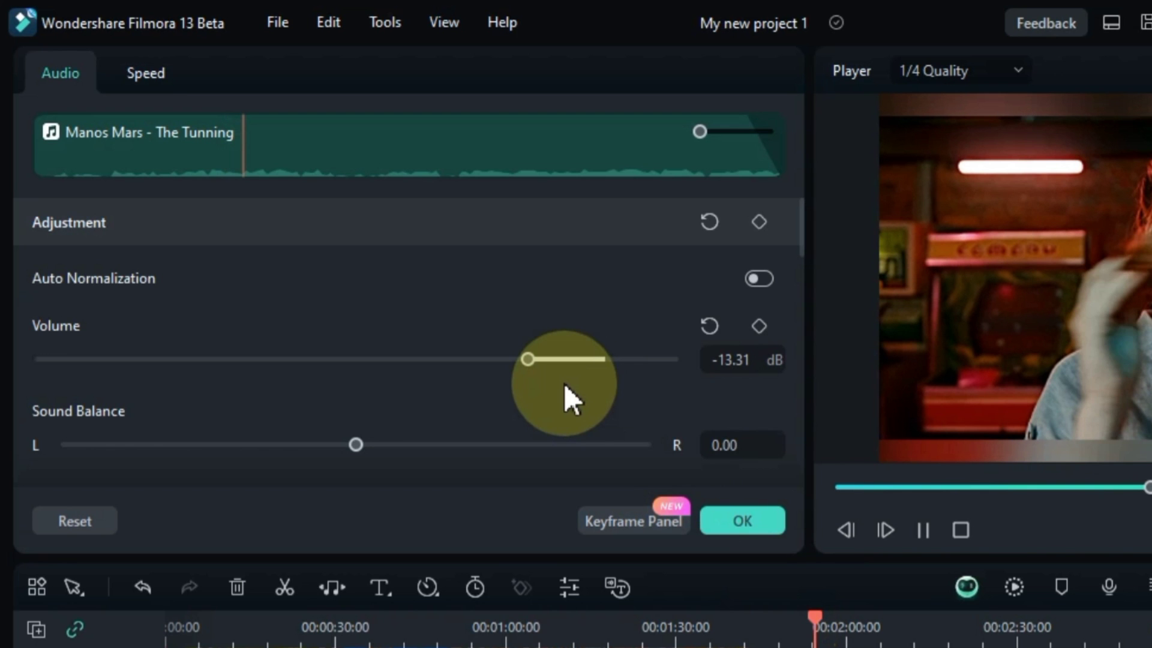
pyautogui.moveTo(535, 372); pyautogui.dragTo(634, 368)
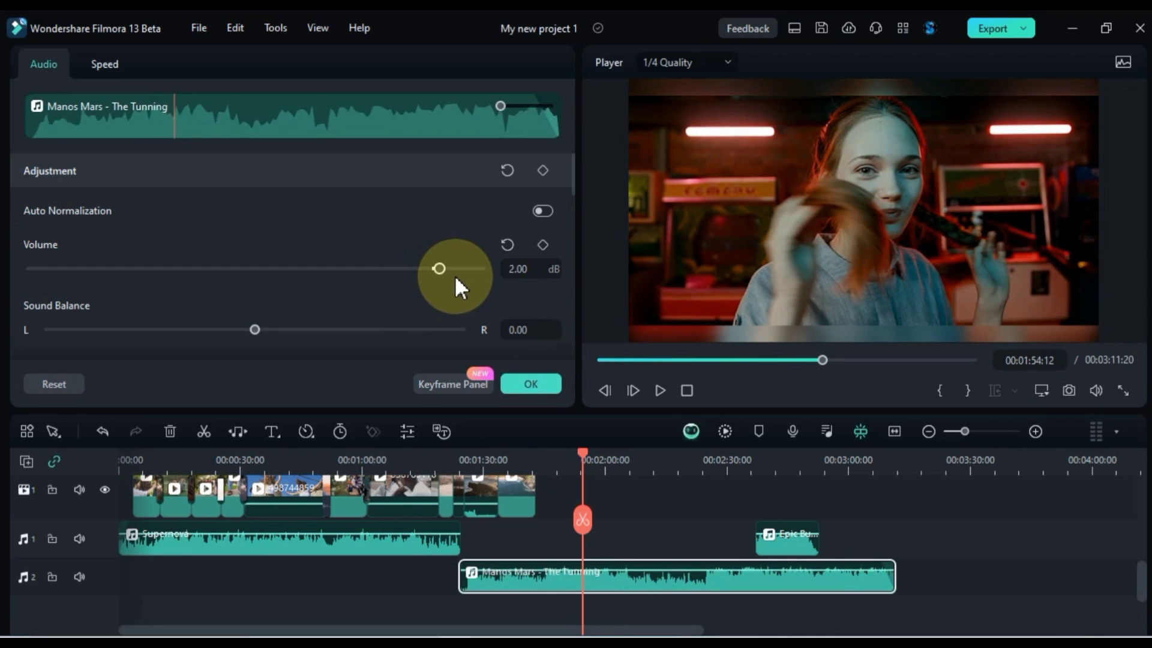
pyautogui.moveTo(454, 274); pyautogui.dragTo(397, 277)
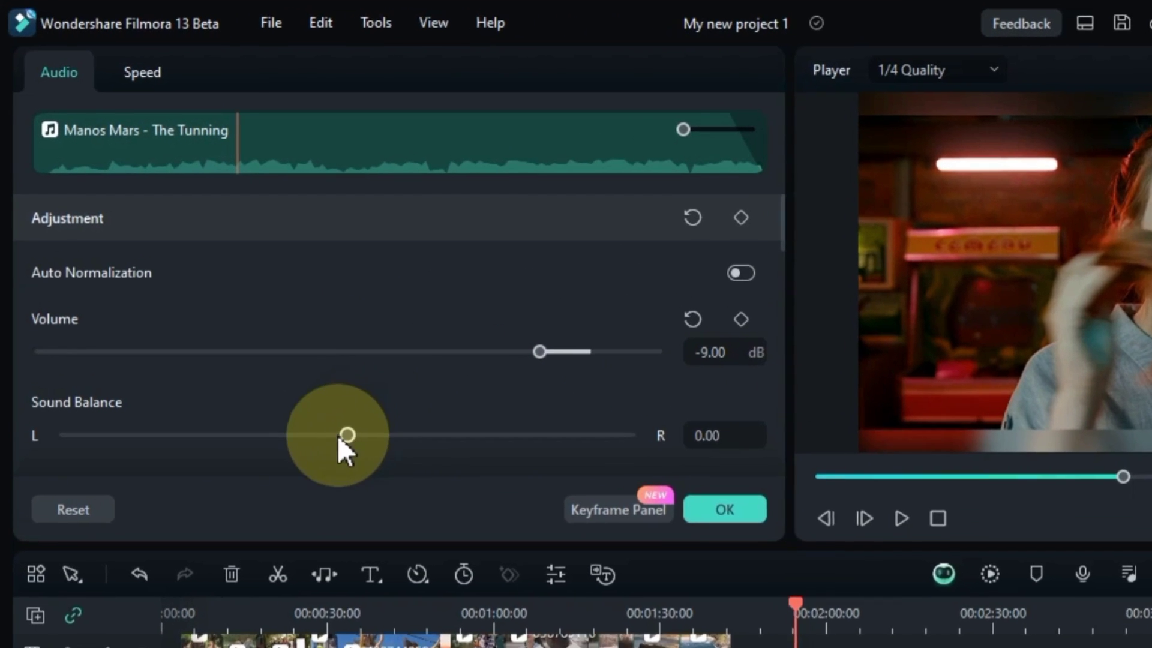
# Pan the sound balance left and right, reset it to centre, and clear a trial fade-in
pyautogui.moveTo(338, 436); pyautogui.dragTo(127, 445)
pyautogui.moveTo(523, 449); pyautogui.dragTo(574, 445)
pyautogui.scroll(-3, 513, 422)
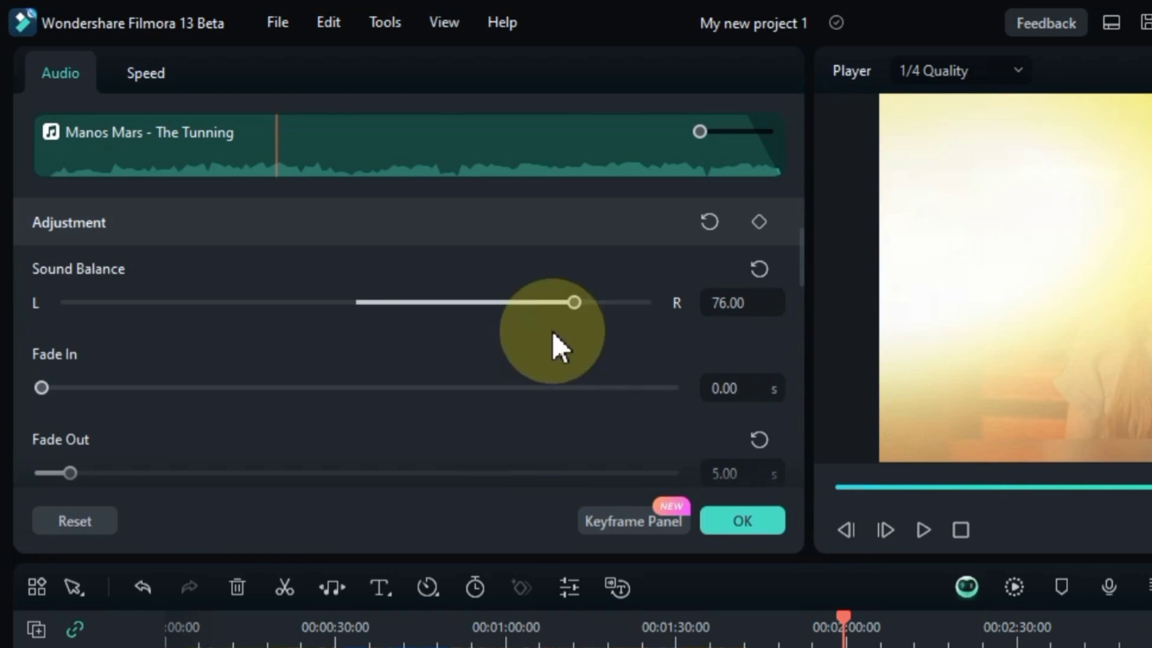
pyautogui.click(759, 271)
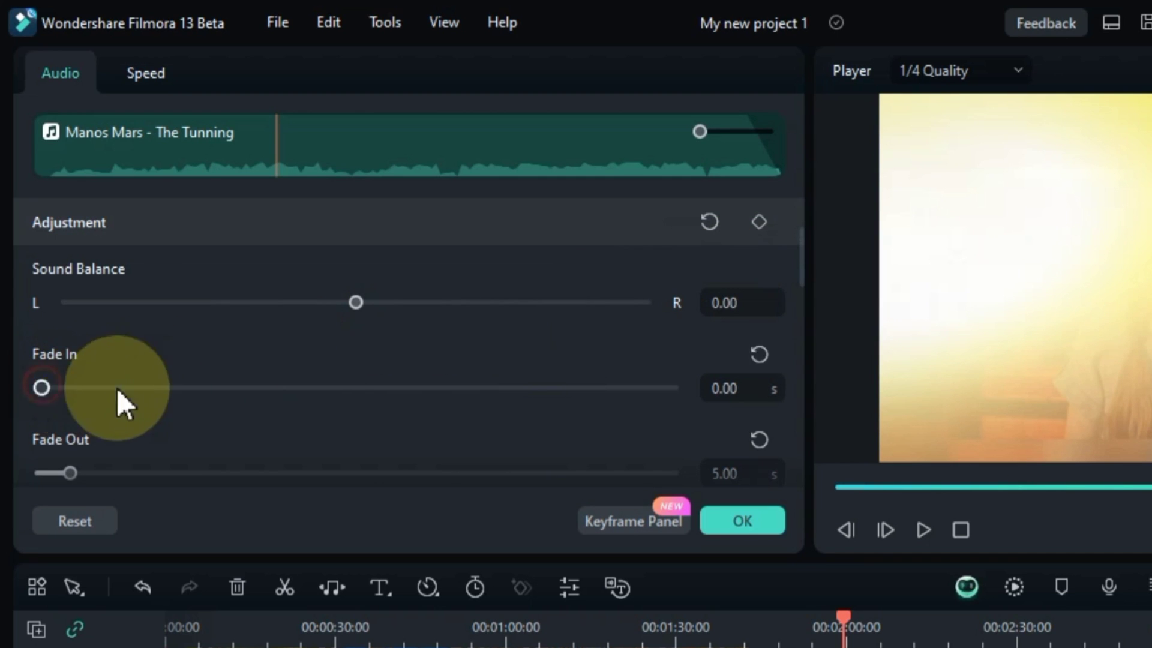
pyautogui.moveTo(117, 387); pyautogui.dragTo(26, 404)
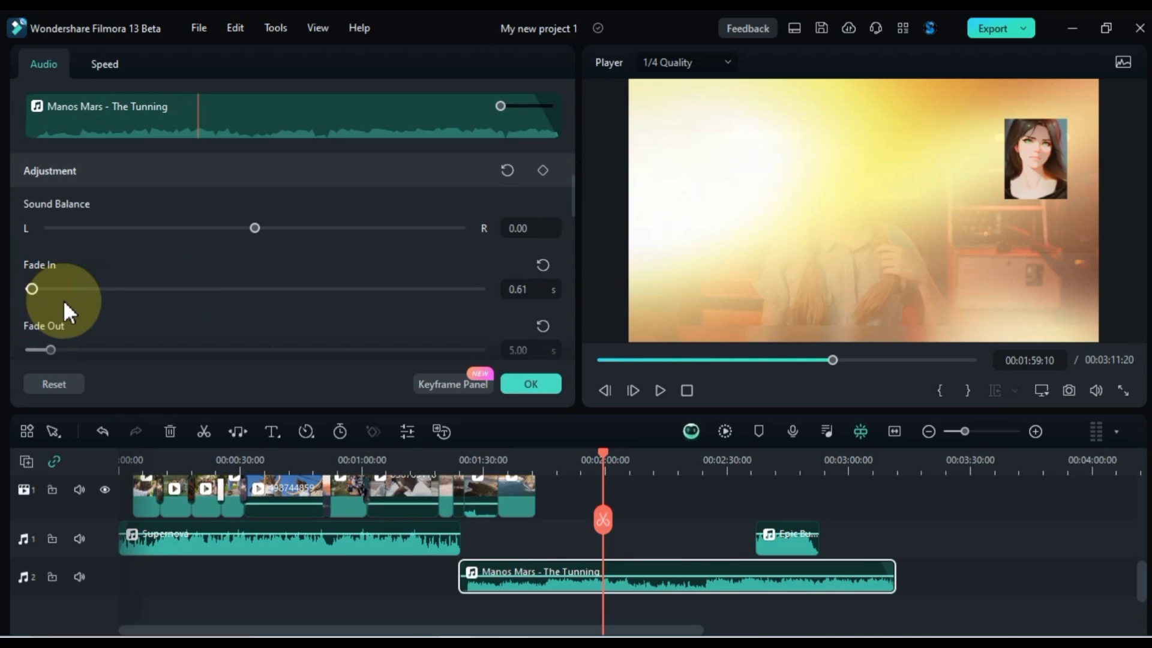
pyautogui.scroll(-3, 66, 300)
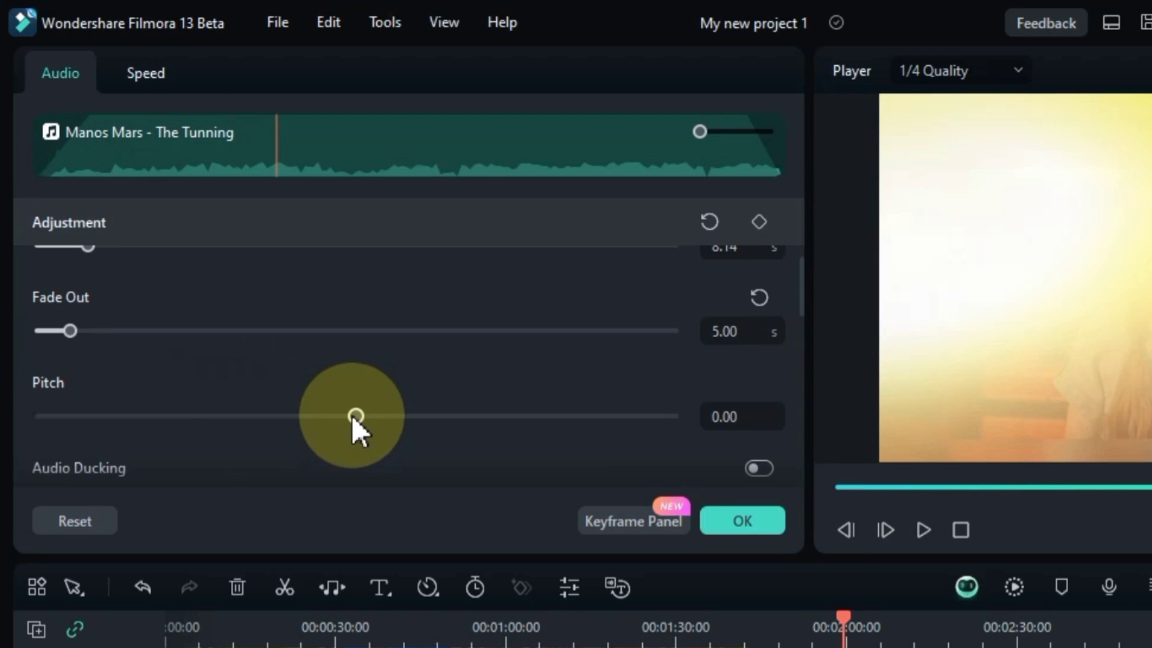
# Try pitch values 2 and -6 while previewing, then reset pitch to 0
pyautogui.moveTo(354, 415); pyautogui.dragTo(499, 421)
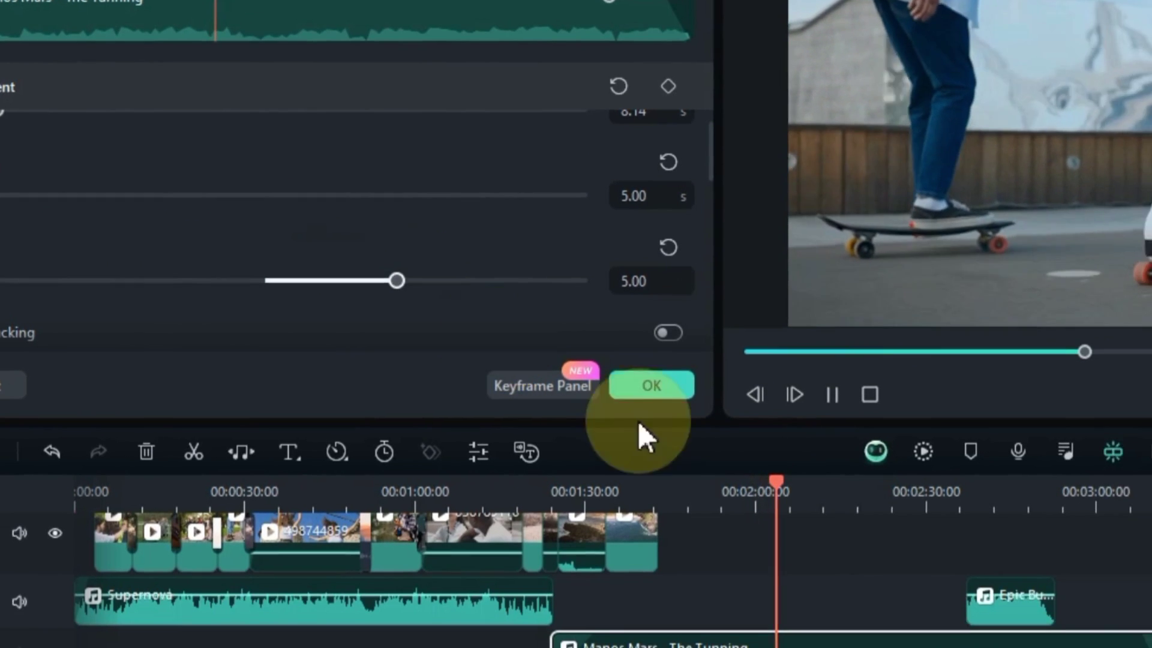
pyautogui.click(727, 487)
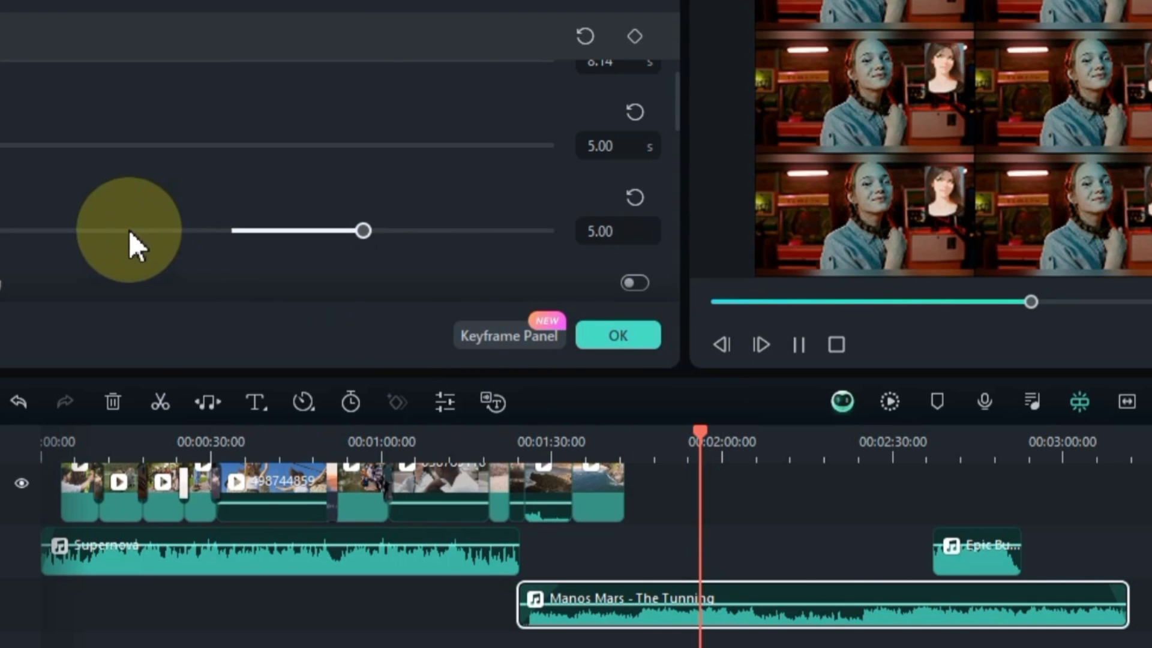
pyautogui.moveTo(129, 229); pyautogui.dragTo(64, 230)
pyautogui.press('space')
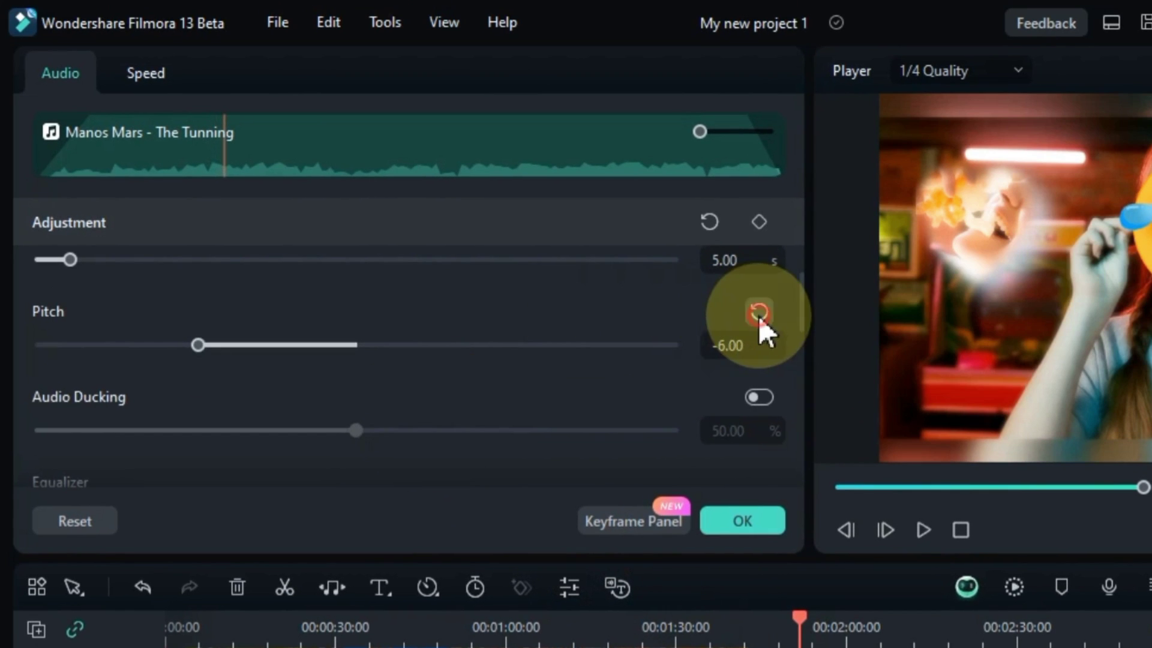
pyautogui.click(759, 312)
# Turn on Audio Ducking and set its amount low
pyautogui.scroll(-1, 417, 377)
pyautogui.click(757, 327)
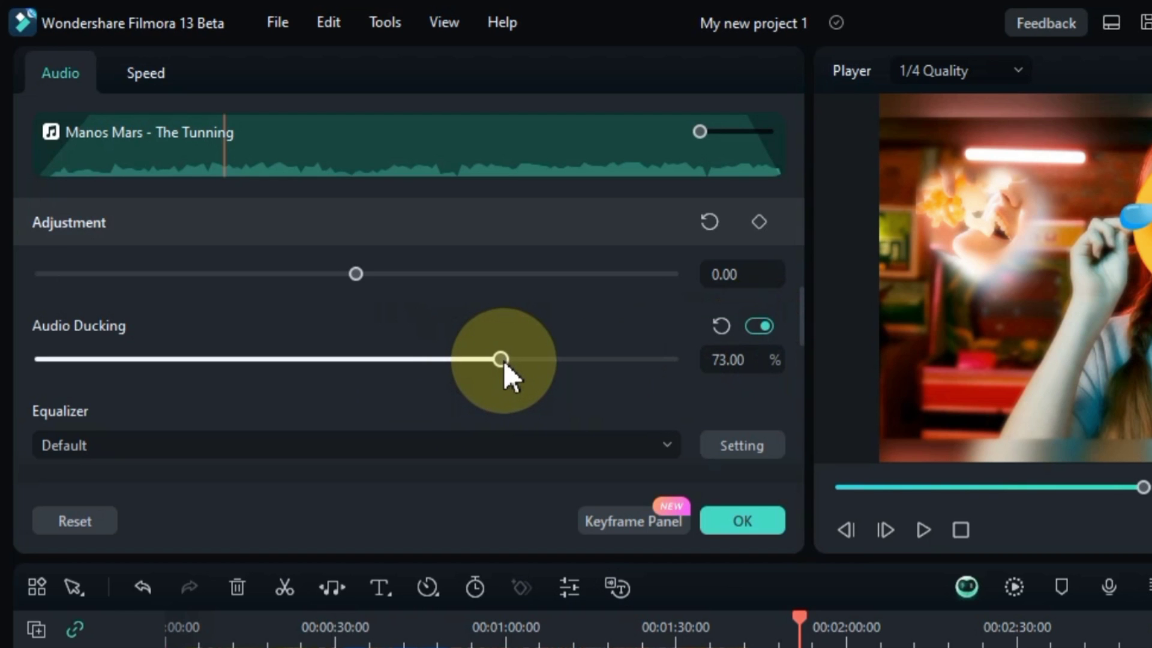
pyautogui.moveTo(598, 358); pyautogui.dragTo(112, 363)
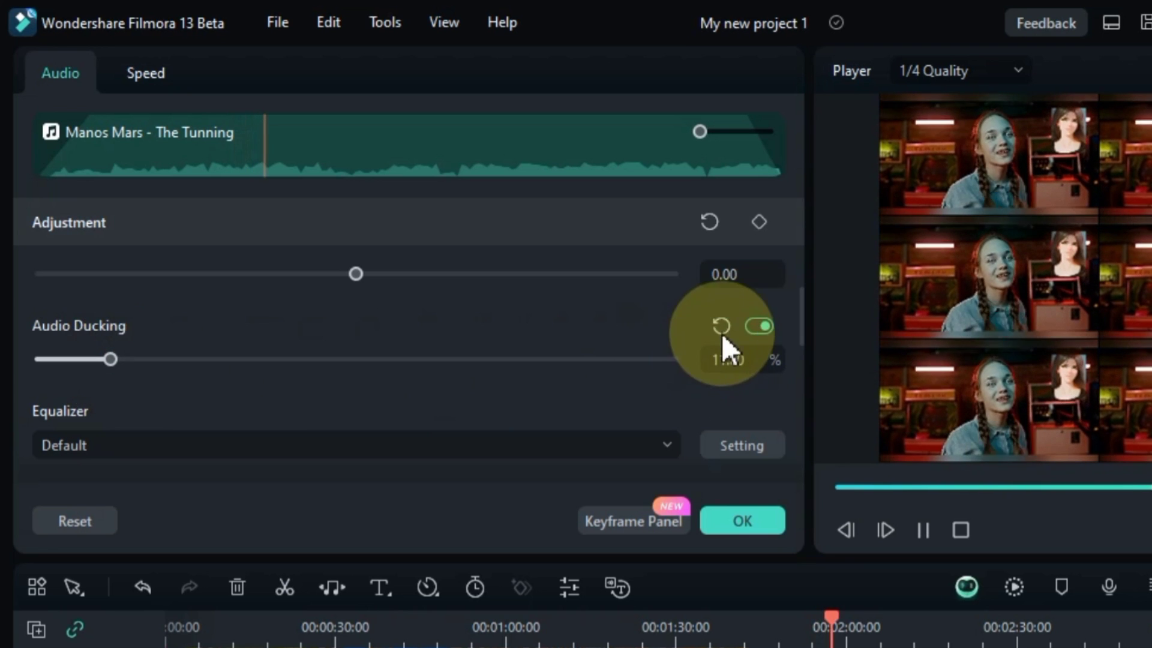
# Turn Audio Ducking off and audition the Sparkle, Low Bass, Soft and Blues equalizer presets
pyautogui.click(759, 326)
pyautogui.click(506, 442)
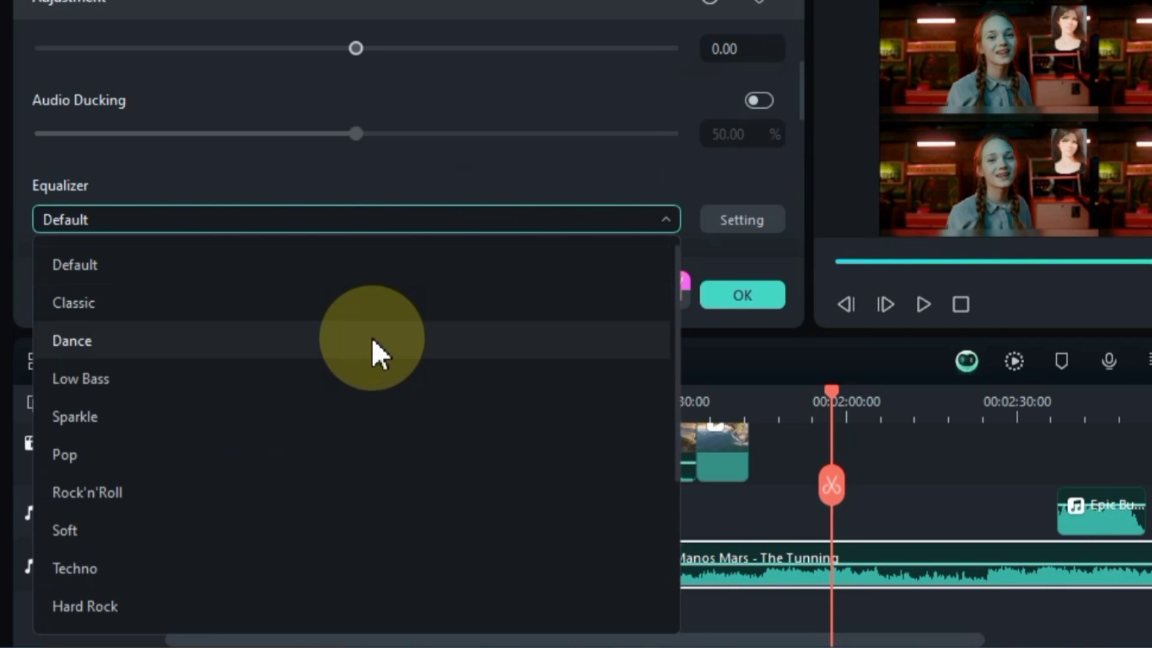
pyautogui.click(244, 418)
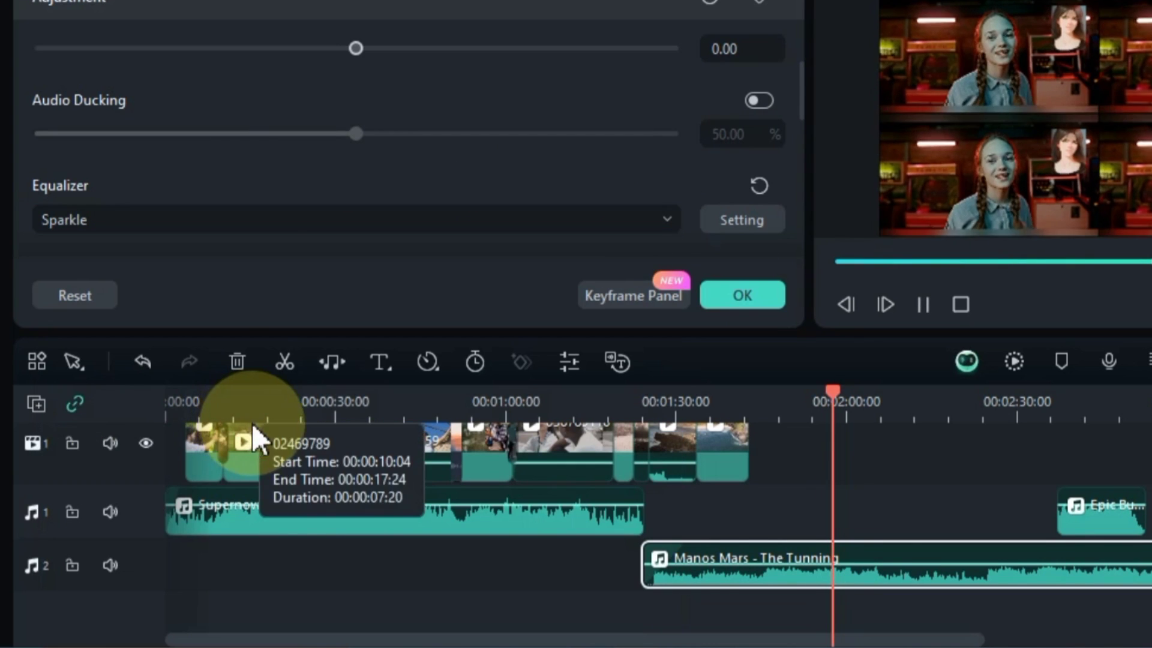
pyautogui.click(252, 220)
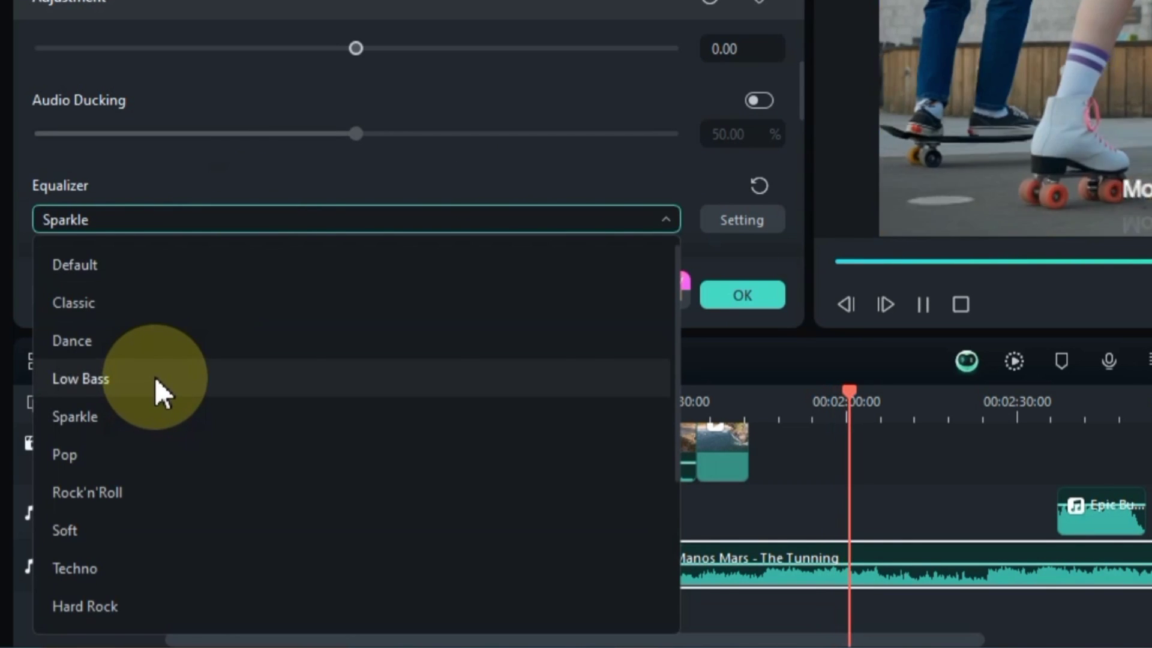
pyautogui.click(154, 376)
pyautogui.click(315, 217)
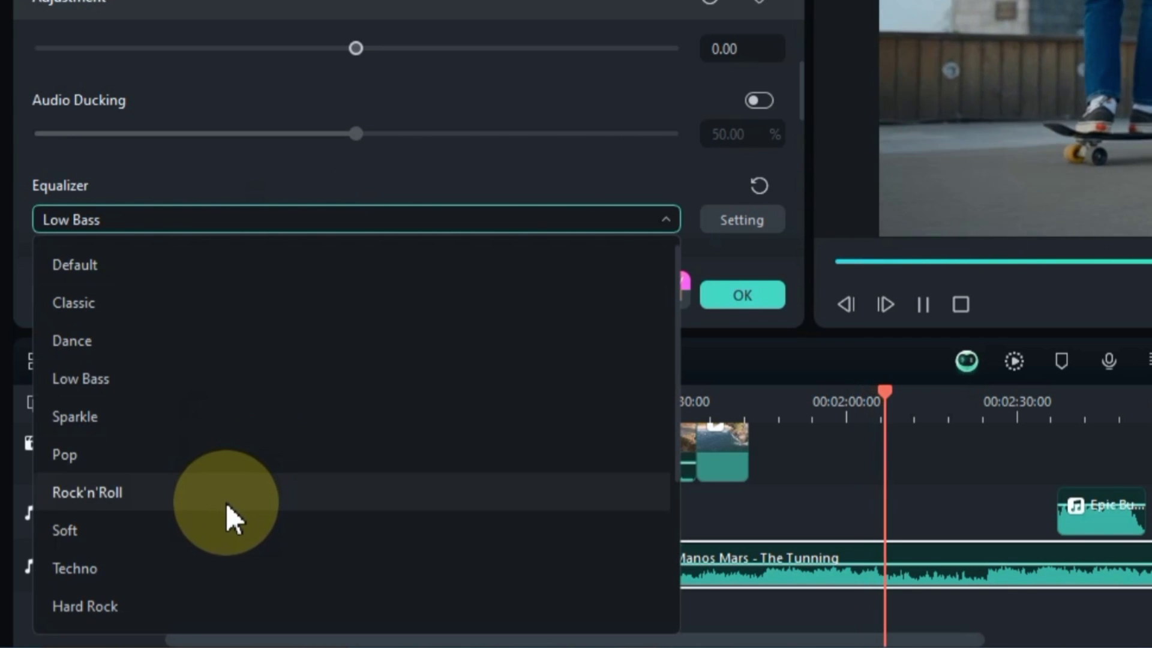
pyautogui.click(209, 533)
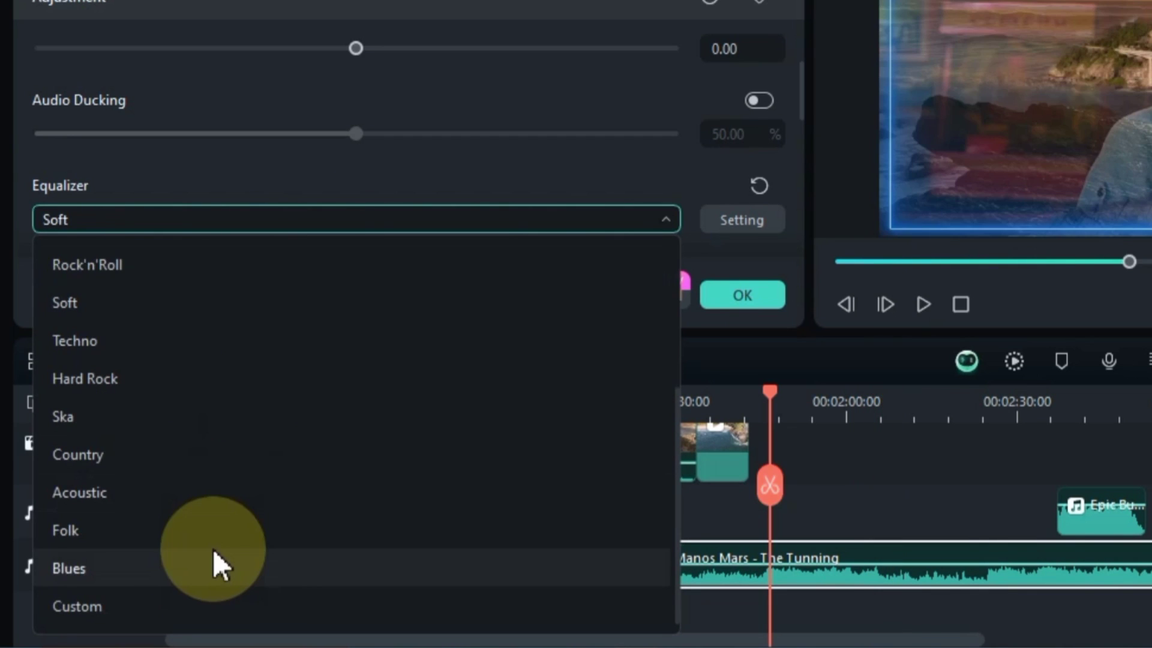
pyautogui.click(215, 553)
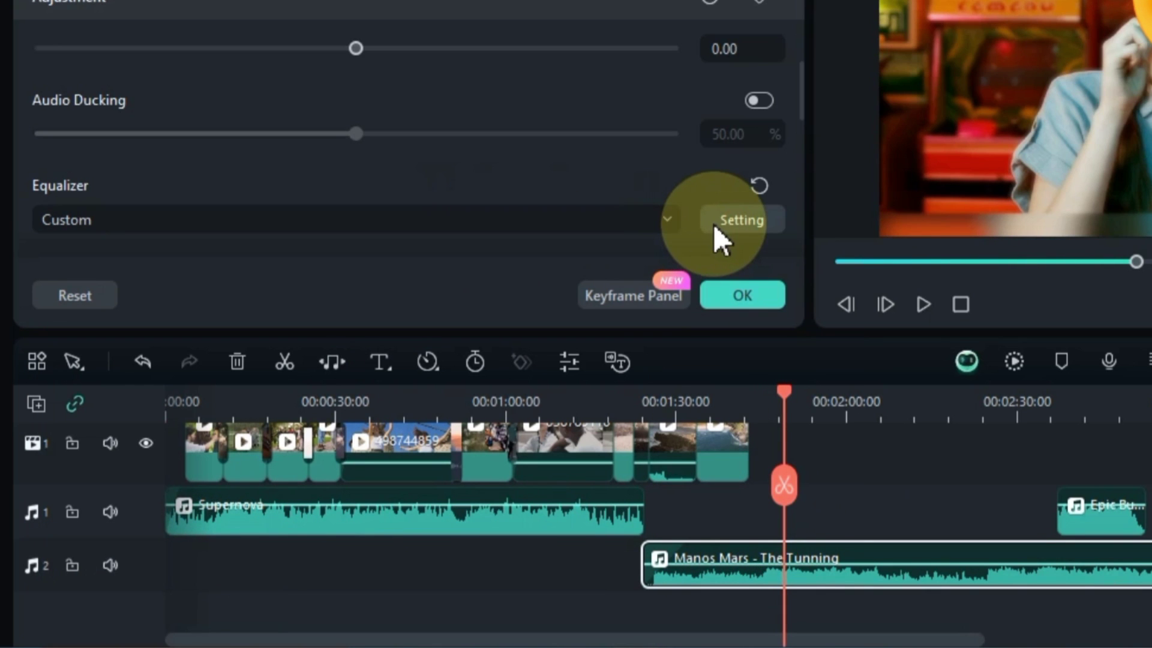
# In the custom equalizer, cut the low and mid bands: 31 Hz -17, 250 Hz -18, 125 Hz -6, 1k -16
pyautogui.click(739, 221)
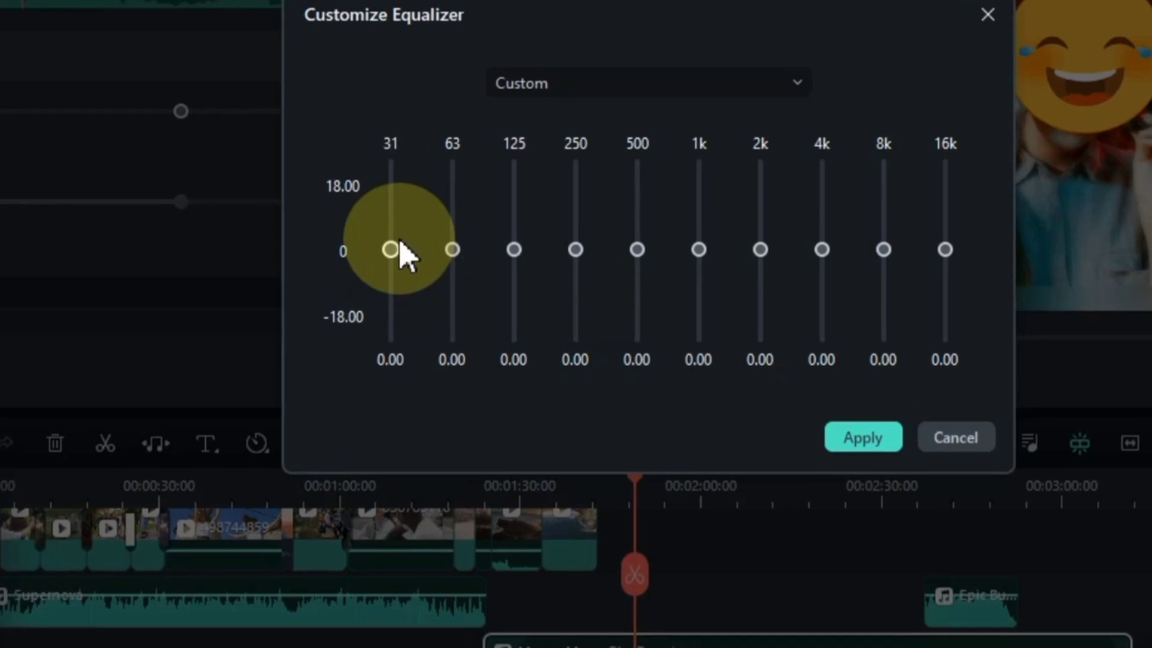
pyautogui.moveTo(400, 241); pyautogui.dragTo(399, 210)
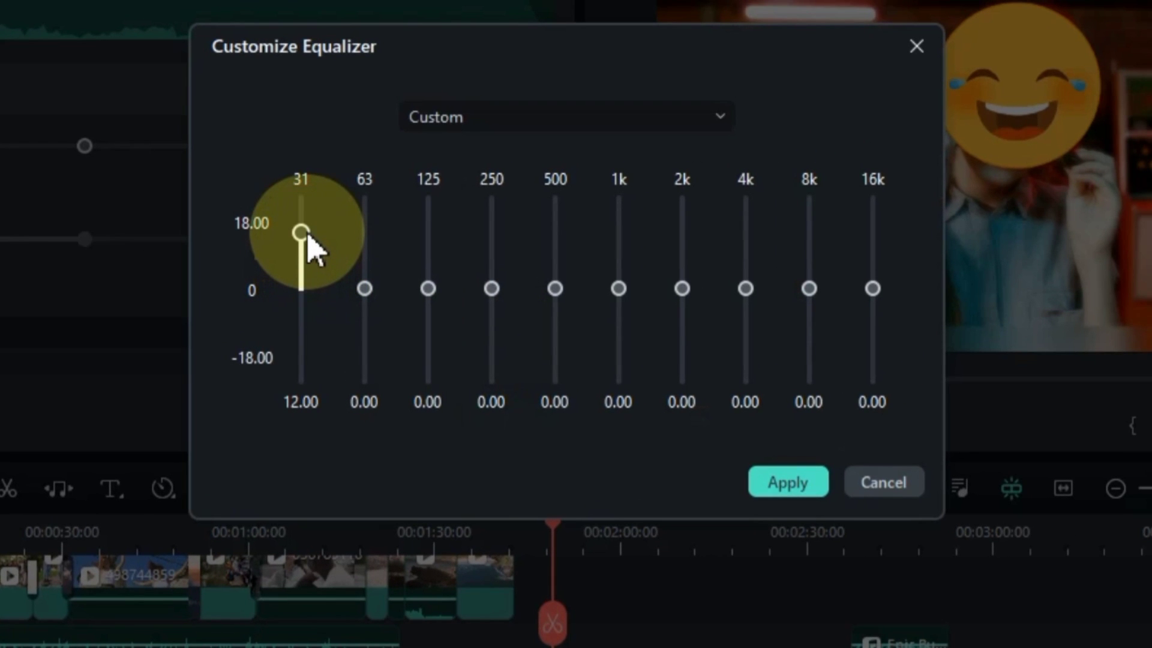
pyautogui.moveTo(307, 237); pyautogui.dragTo(307, 377)
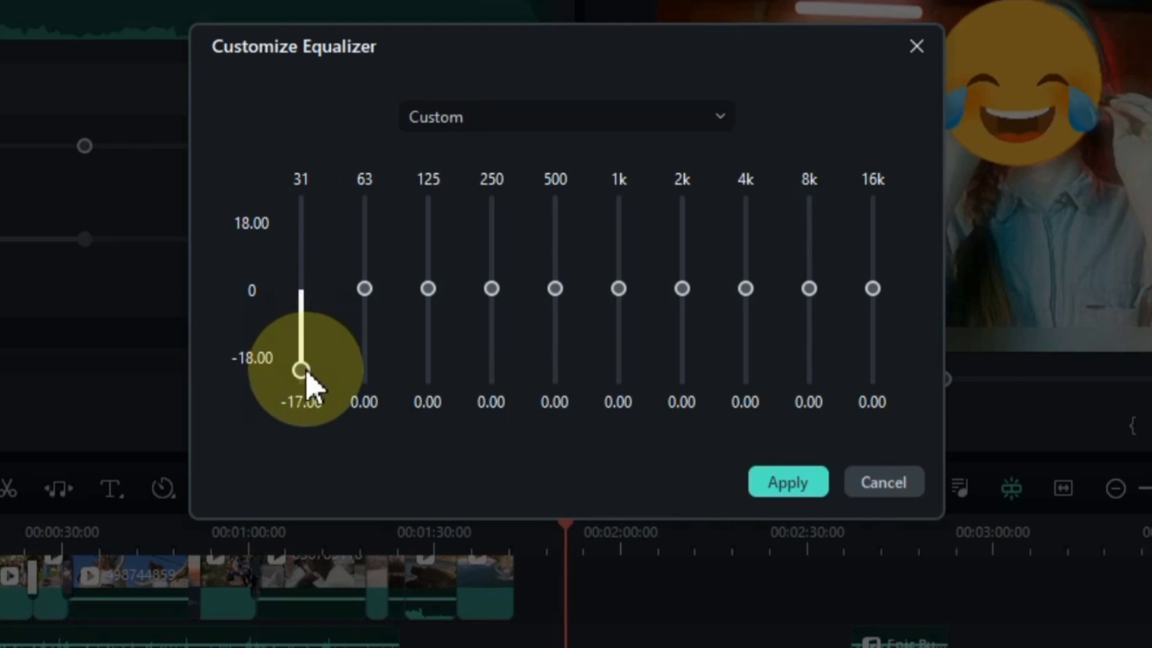
pyautogui.moveTo(433, 242); pyautogui.dragTo(428, 237)
pyautogui.moveTo(491, 290); pyautogui.dragTo(492, 381)
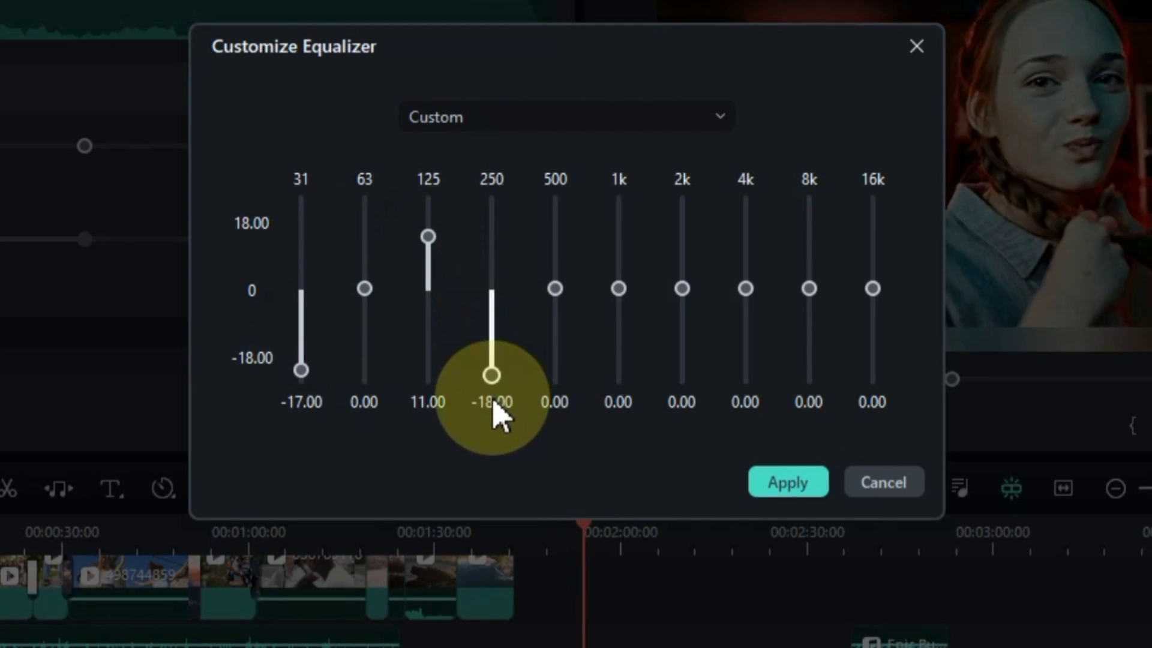
pyautogui.moveTo(372, 291); pyautogui.dragTo(365, 351)
pyautogui.moveTo(428, 237); pyautogui.dragTo(428, 341)
pyautogui.moveTo(618, 289); pyautogui.dragTo(619, 365)
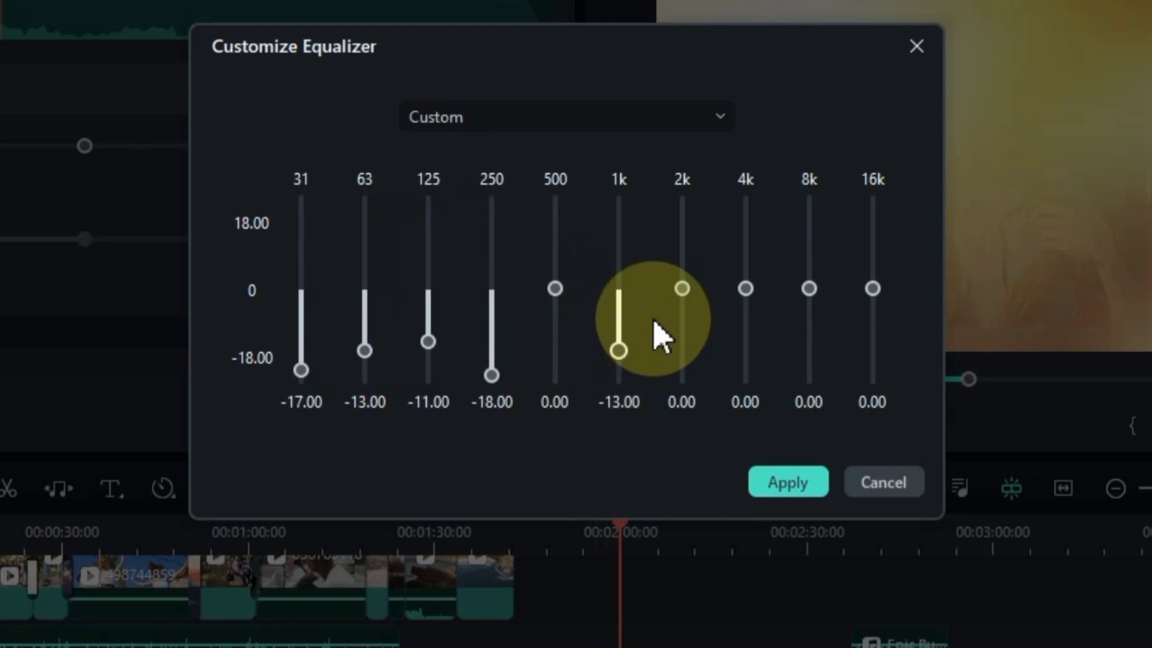
# Boost 2k to 12, 4k to 9 and 16k to 18, cut 8k to -10, set 63 Hz to 12, and apply
pyautogui.moveTo(682, 288); pyautogui.dragTo(687, 233)
pyautogui.moveTo(745, 288); pyautogui.dragTo(749, 247)
pyautogui.moveTo(811, 301); pyautogui.dragTo(810, 346)
pyautogui.moveTo(872, 289); pyautogui.dragTo(872, 204)
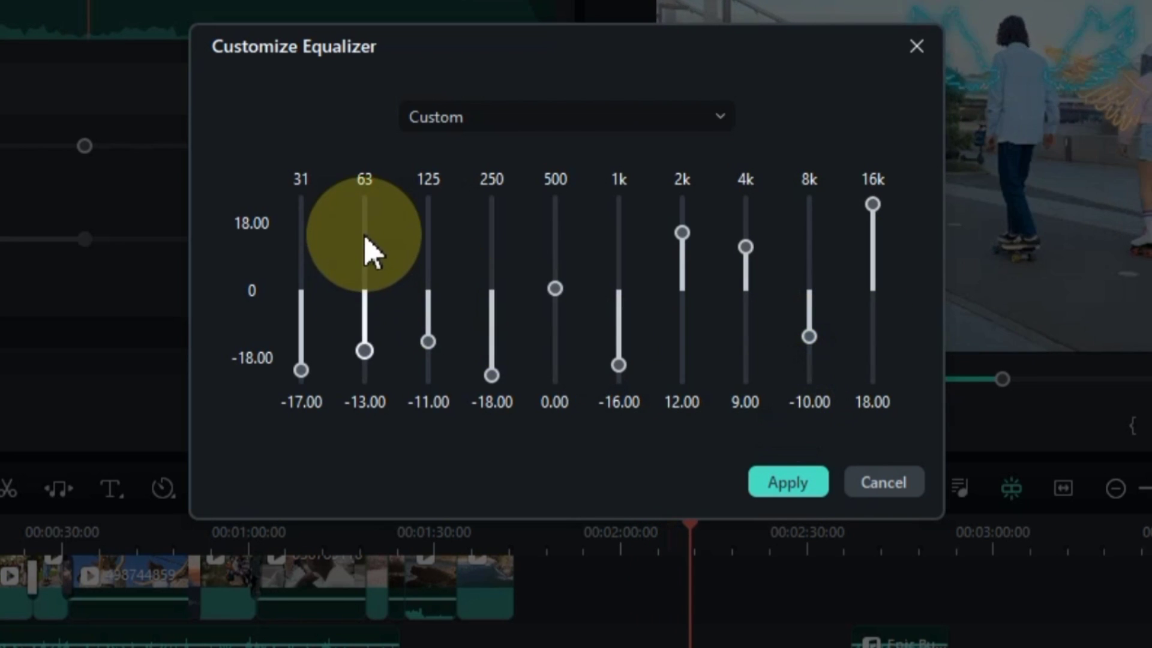
pyautogui.moveTo(365, 239); pyautogui.dragTo(365, 233)
pyautogui.click(779, 487)
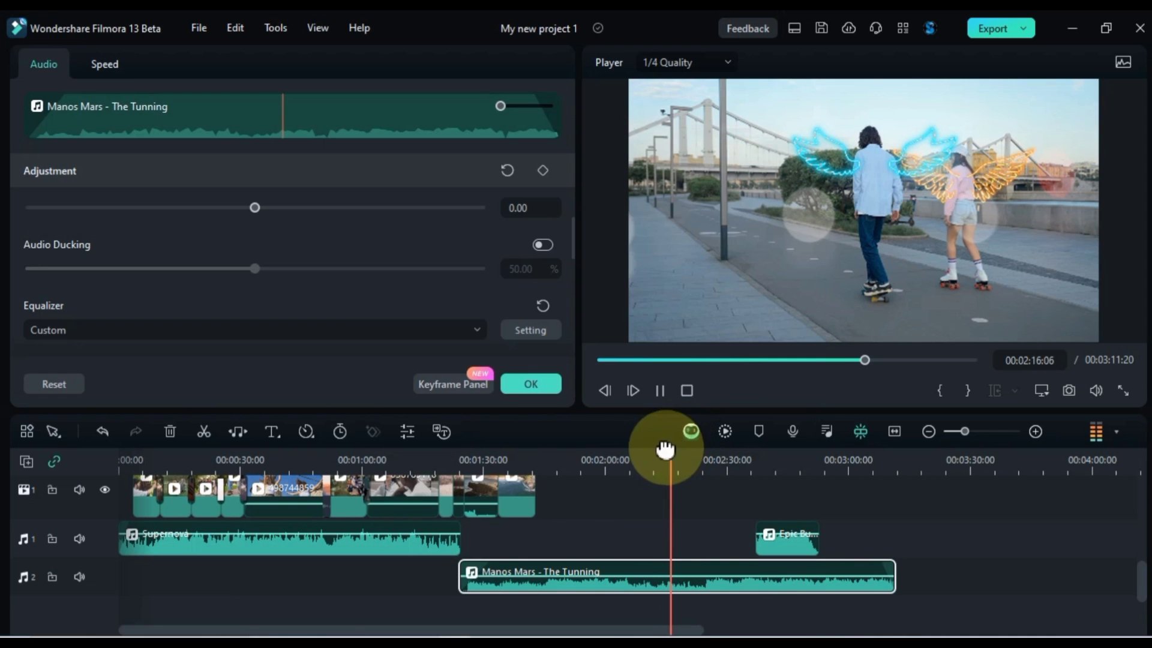
pyautogui.click(593, 463)
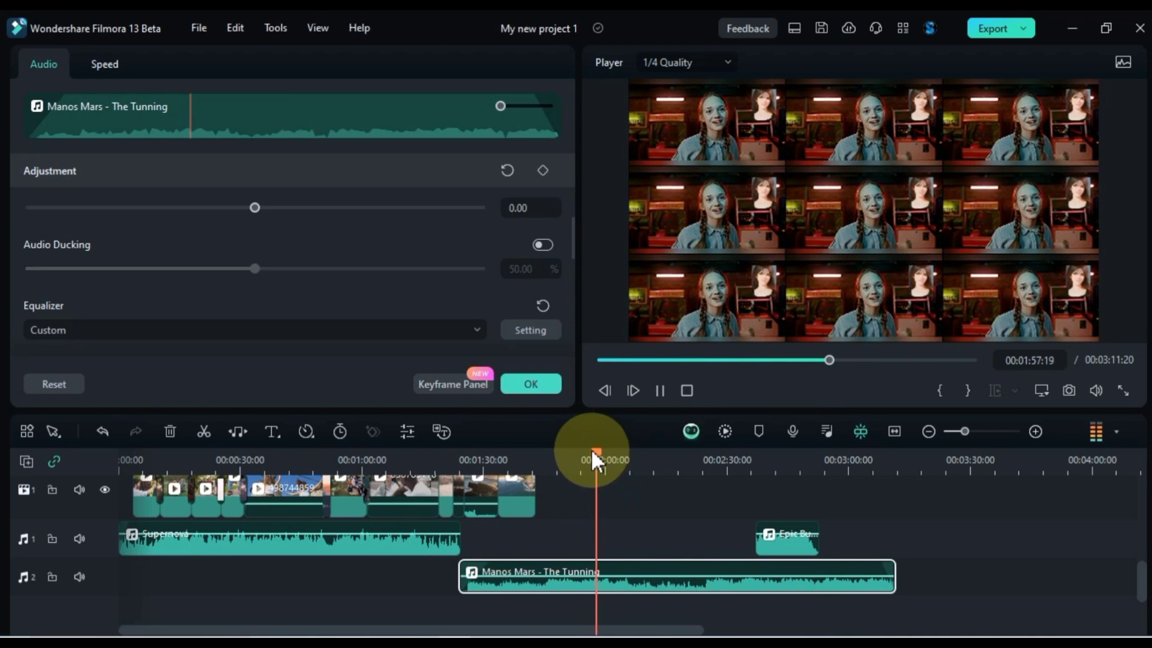
# Enable Normal Denoise on the Manos Mars clip with strength set to Low, then confirm with OK
pyautogui.scroll(-5, 437, 294)
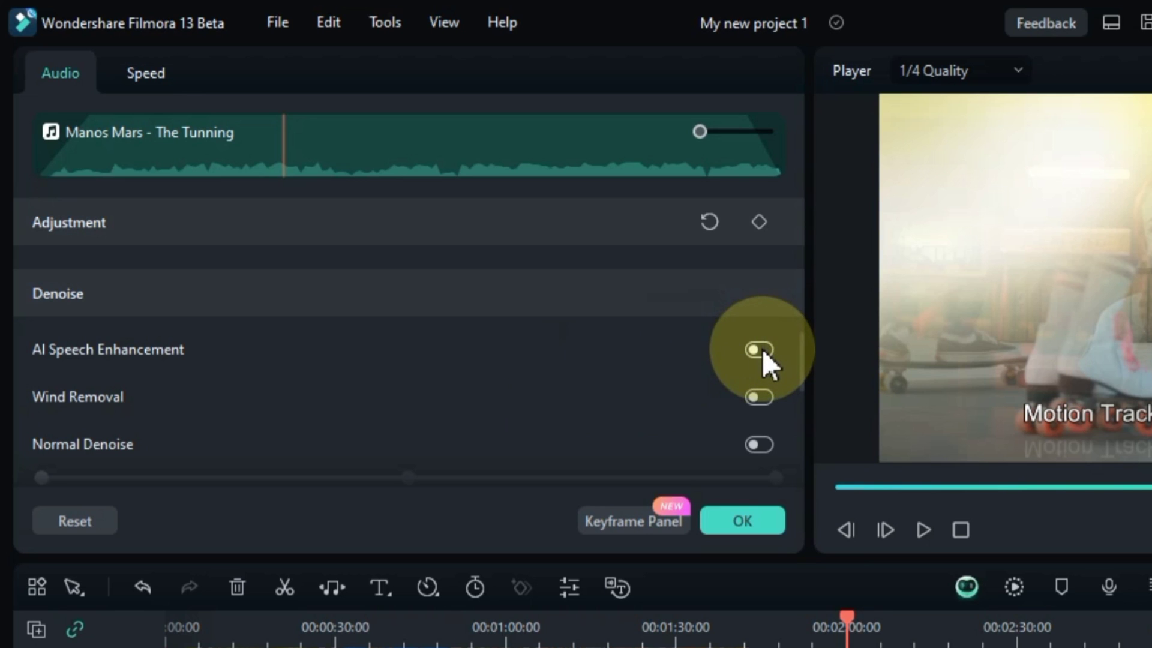
pyautogui.scroll(-2, 758, 352)
pyautogui.scroll(-2, 456, 363)
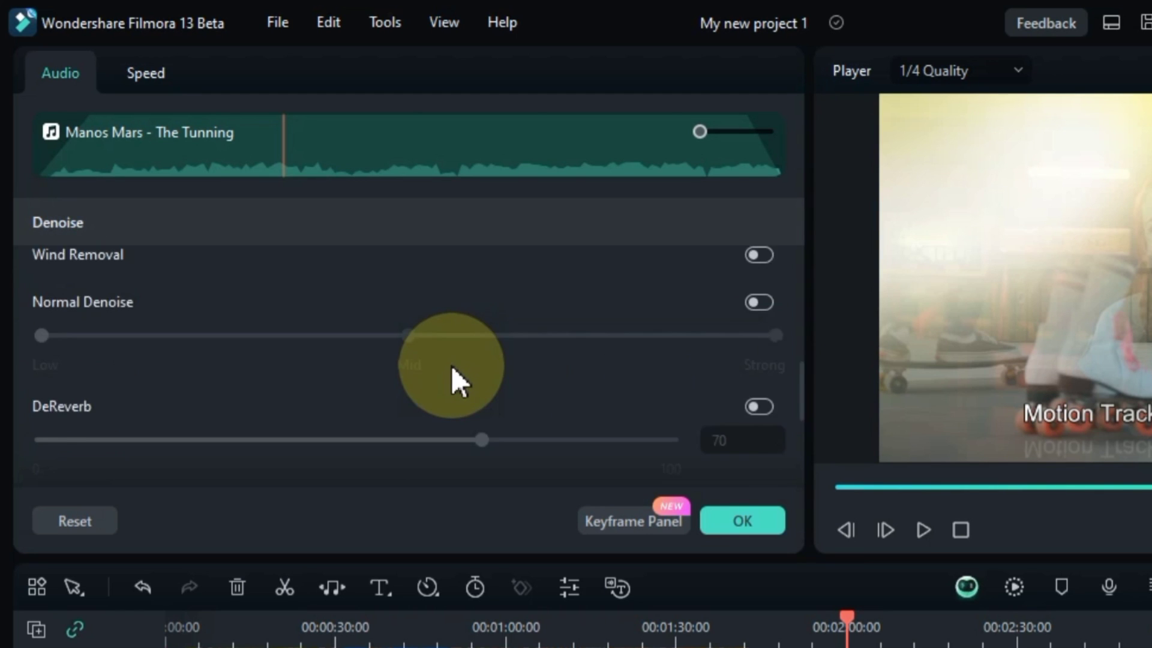
pyautogui.scroll(-1, 451, 365)
pyautogui.scroll(5, 452, 378)
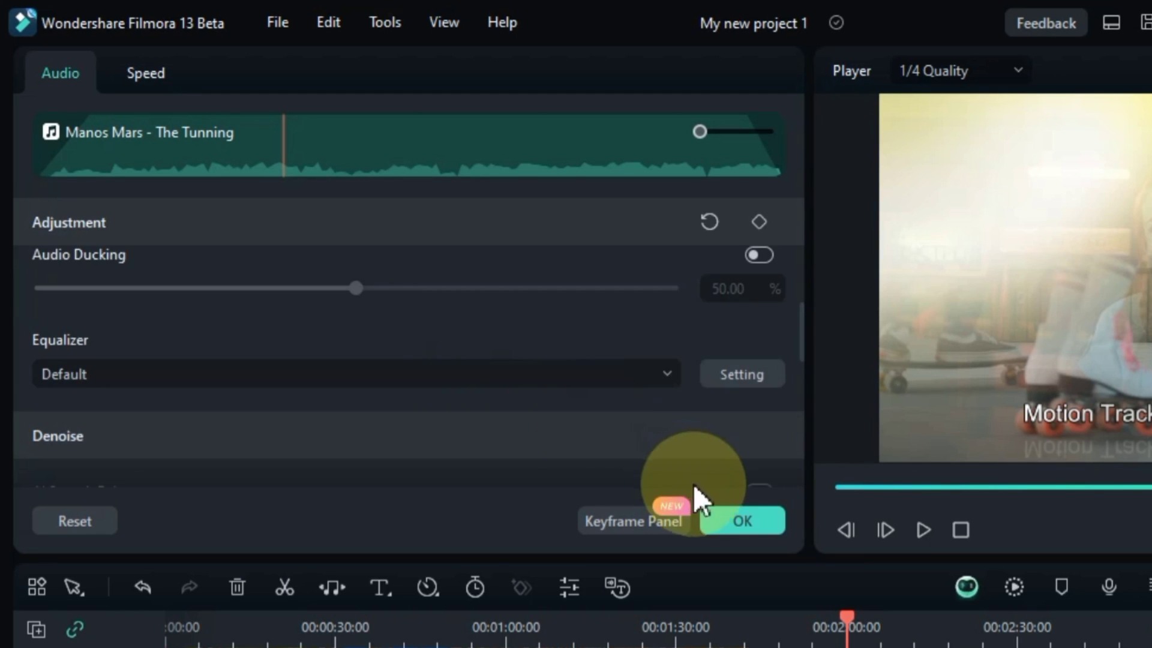
pyautogui.moveTo(802, 333); pyautogui.dragTo(822, 376)
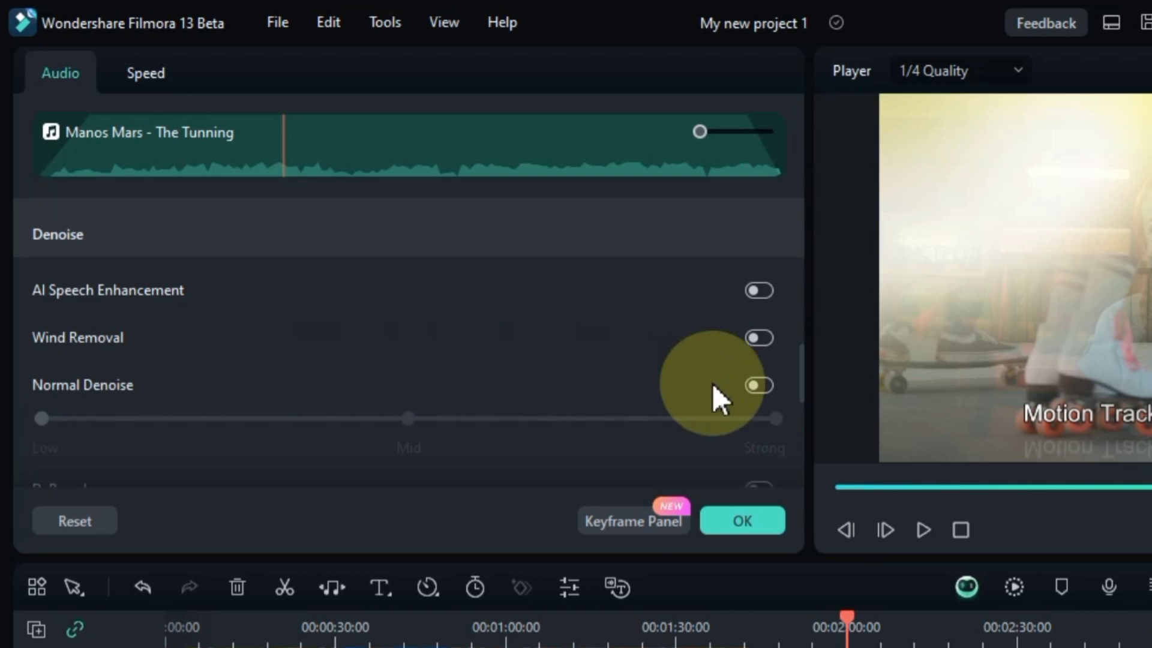
pyautogui.click(754, 387)
pyautogui.click(413, 417)
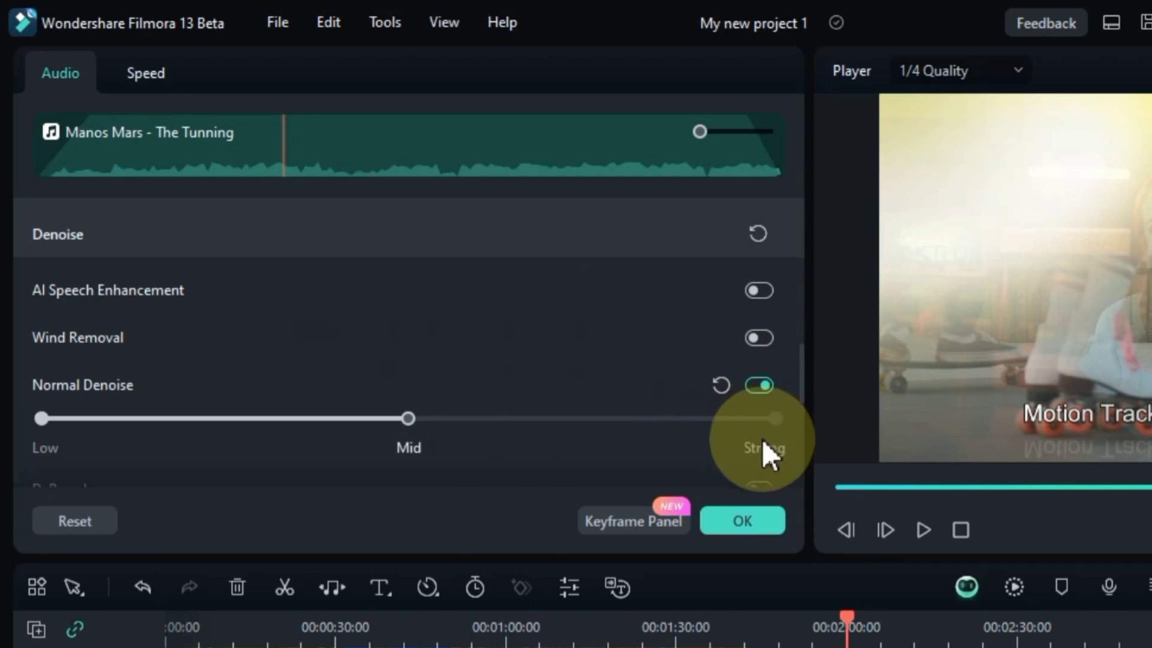
pyautogui.click(773, 421)
pyautogui.click(41, 418)
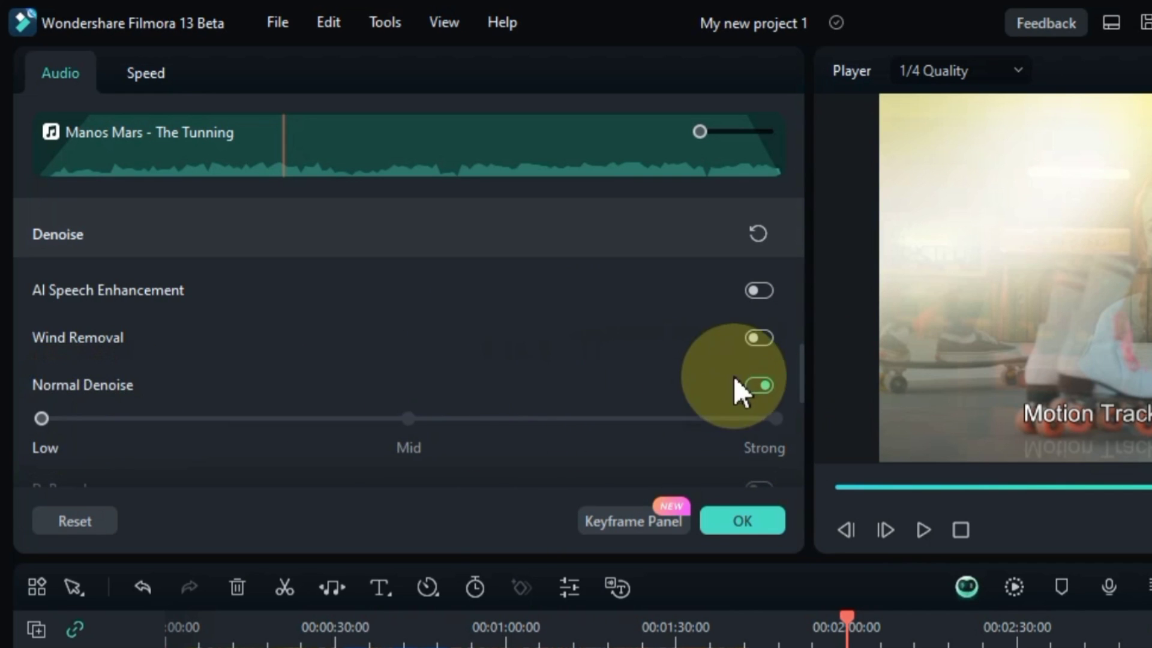
pyautogui.click(742, 519)
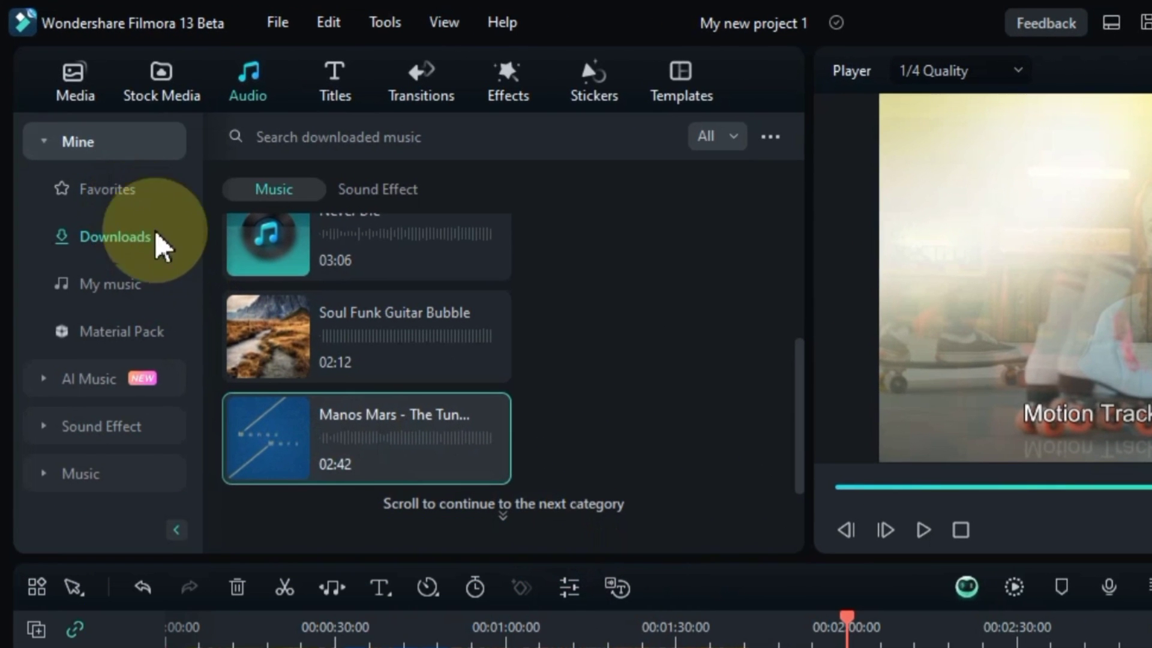
# Collapse Mine, expand Sound Effect, and preview the gunshot sound in the Halloween category
pyautogui.click(108, 144)
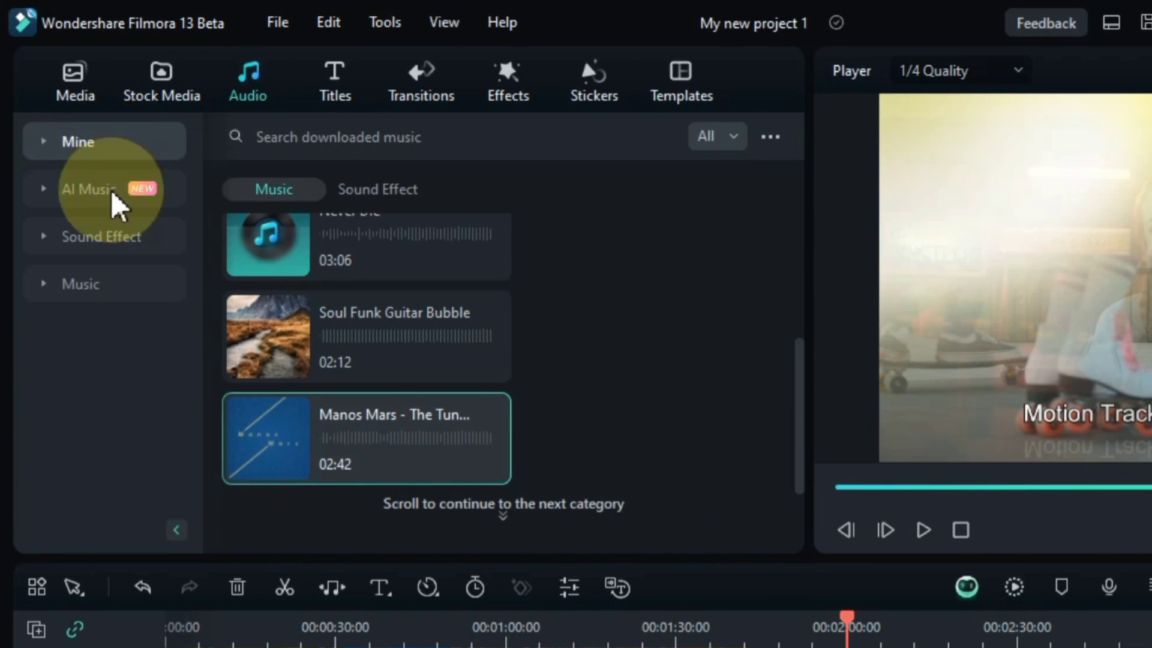
pyautogui.click(109, 241)
pyautogui.scroll(-5, 540, 460)
pyautogui.scroll(-10, 540, 461)
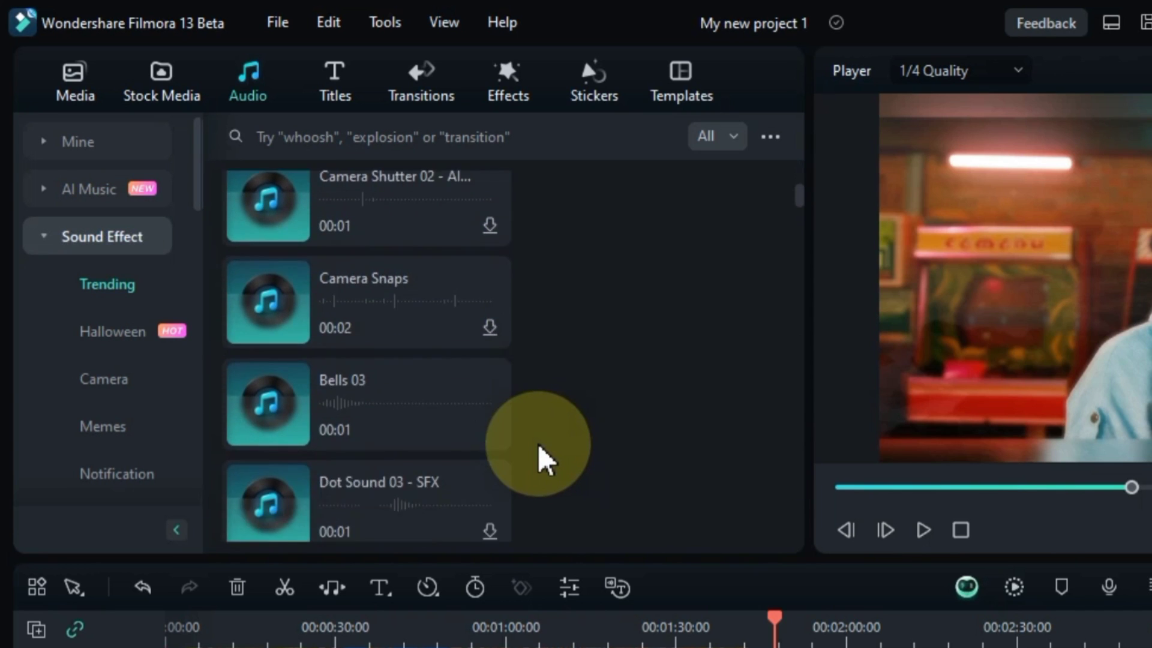
pyautogui.scroll(-6, 540, 459)
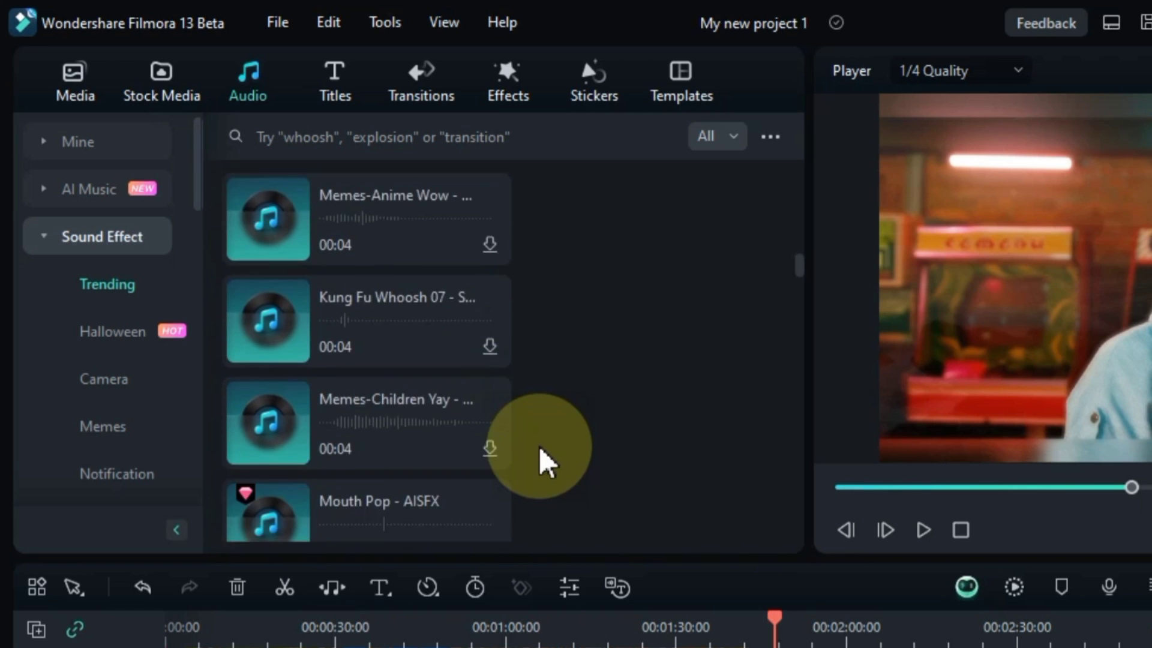
pyautogui.click(111, 330)
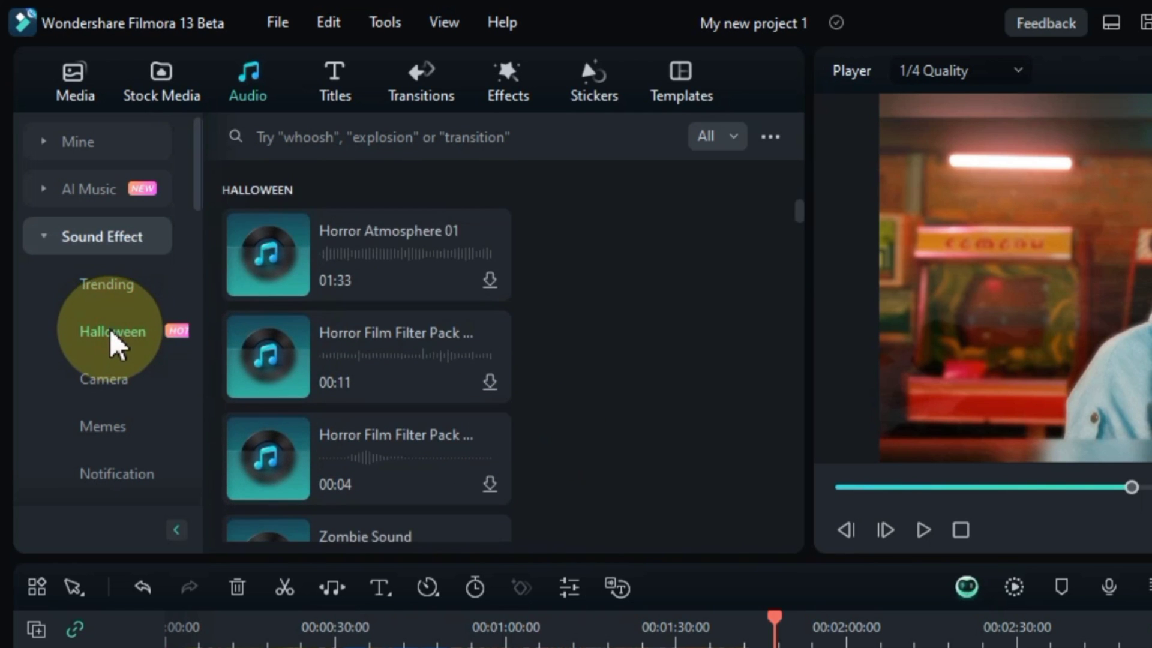
pyautogui.scroll(-6, 432, 386)
pyautogui.scroll(-2, 432, 390)
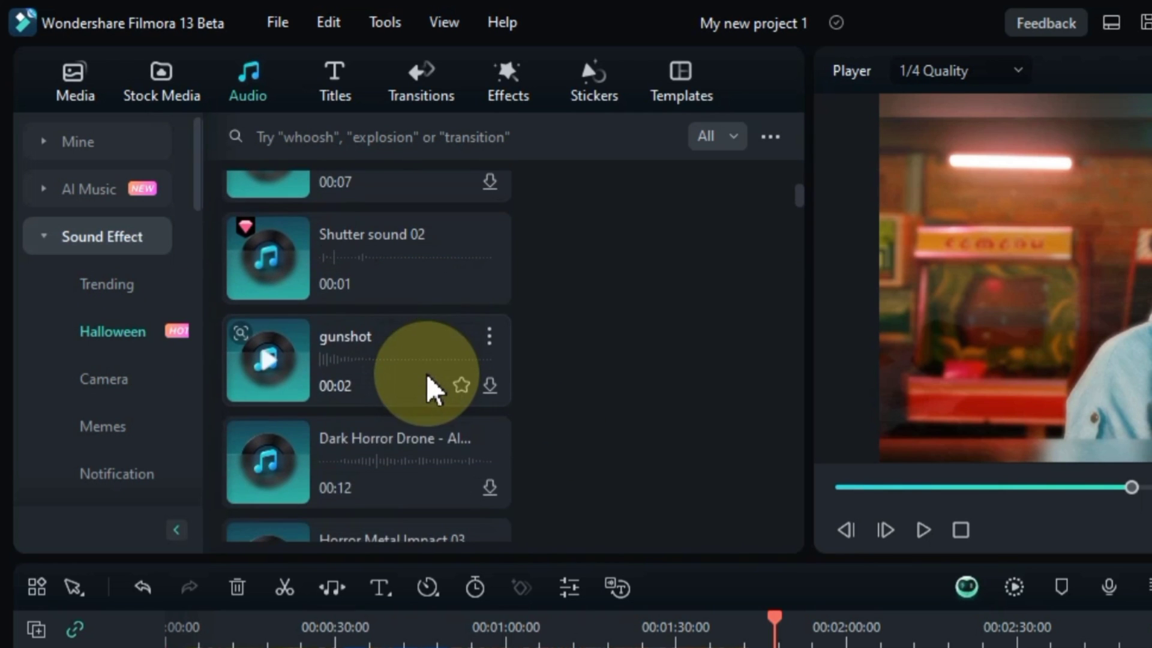
pyautogui.click(270, 369)
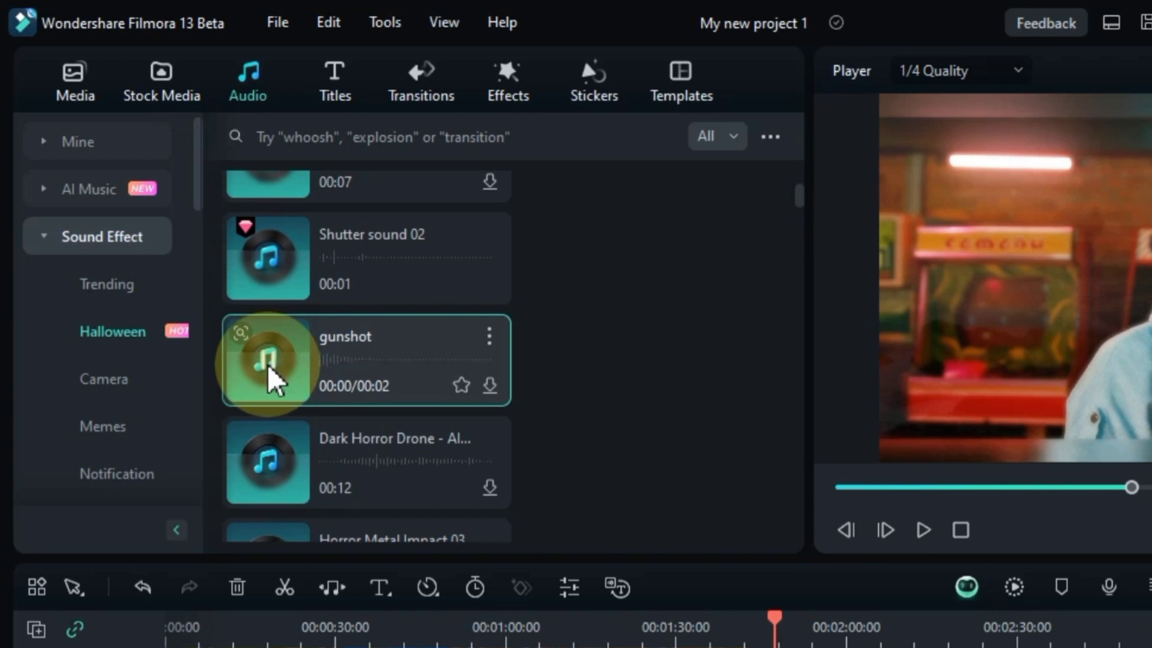
# Browse the Camera effects, then preview the Banana Cat and Memes-Wow sounds in Memes
pyautogui.click(118, 383)
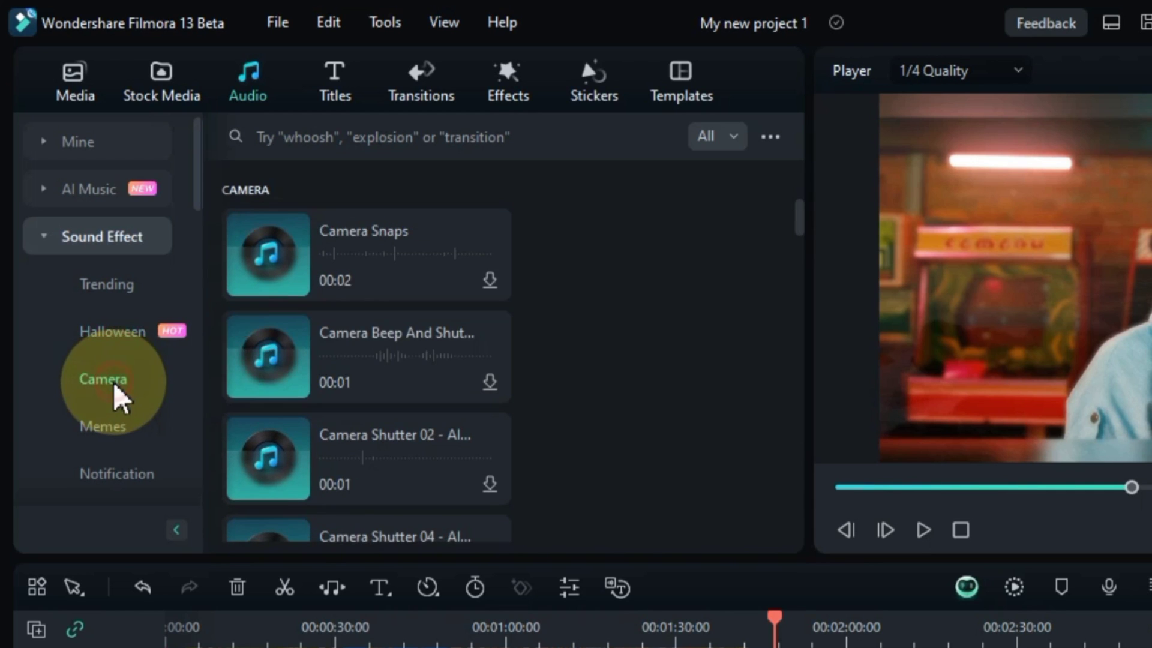
pyautogui.scroll(-2, 336, 427)
pyautogui.scroll(2, 337, 431)
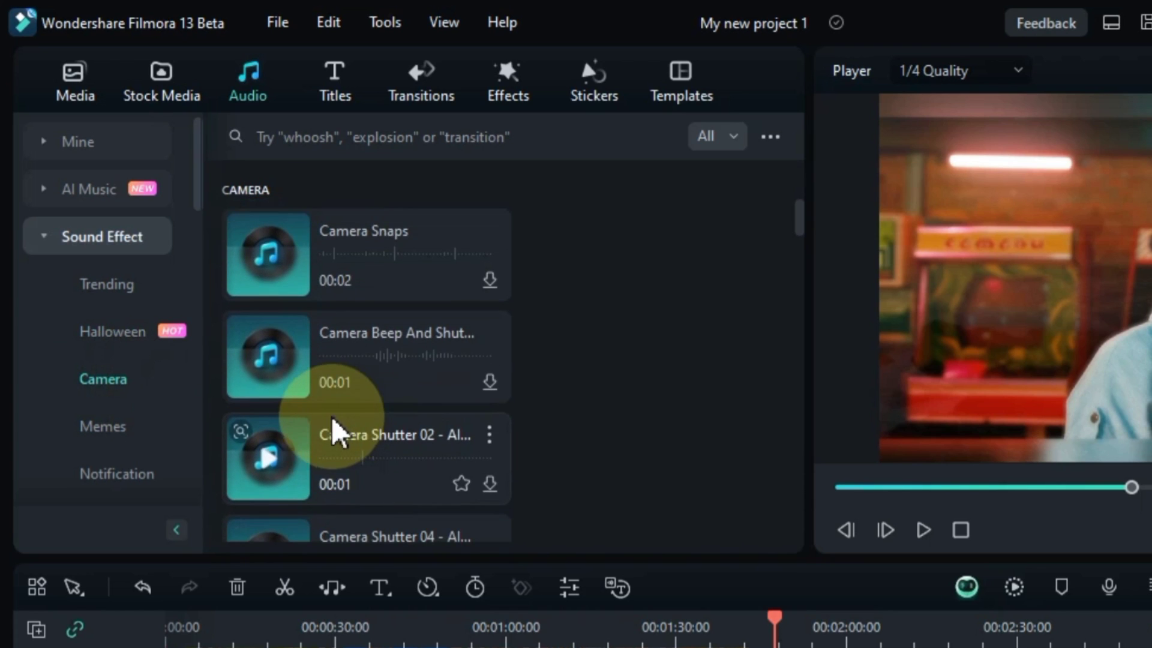
pyautogui.click(104, 428)
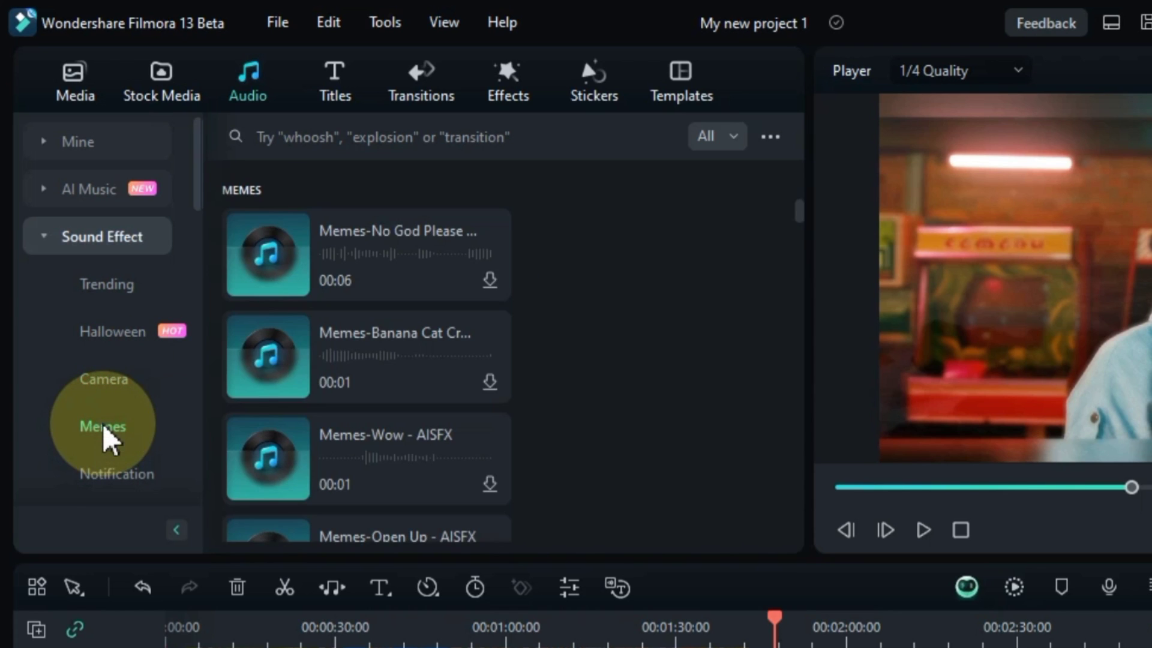
pyautogui.click(276, 389)
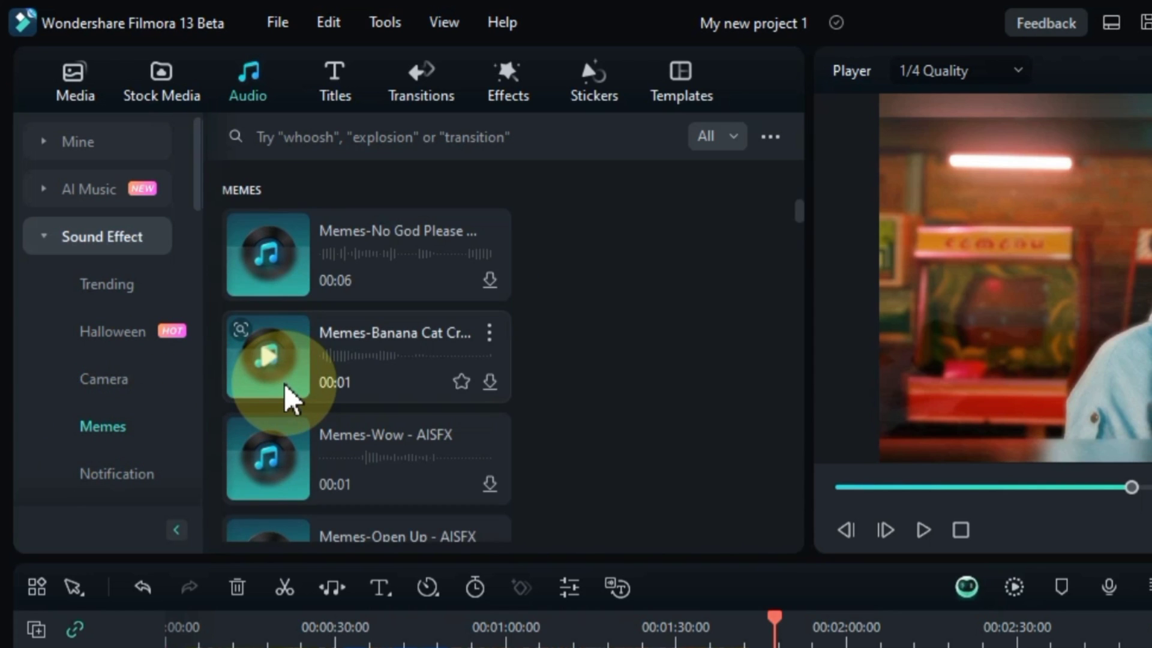
pyautogui.click(270, 463)
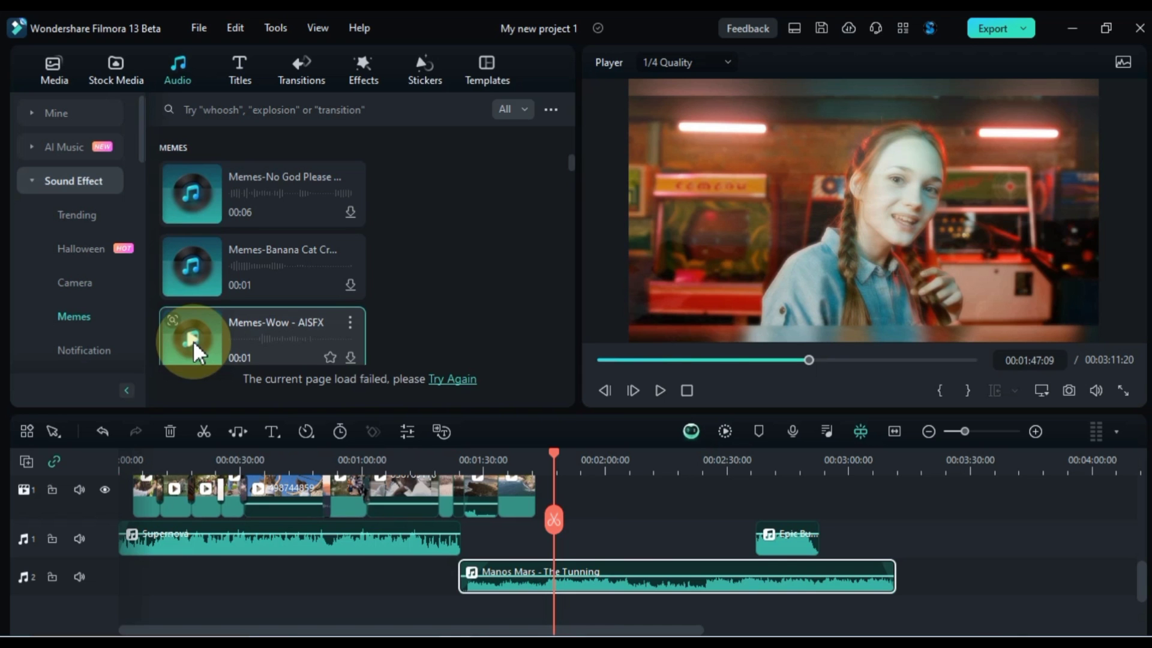
# Check HOT 100, then open Laughter and preview Witch Laughter to find the funny cute laugh
pyautogui.scroll(-2, 193, 308)
pyautogui.scroll(-2, 103, 257)
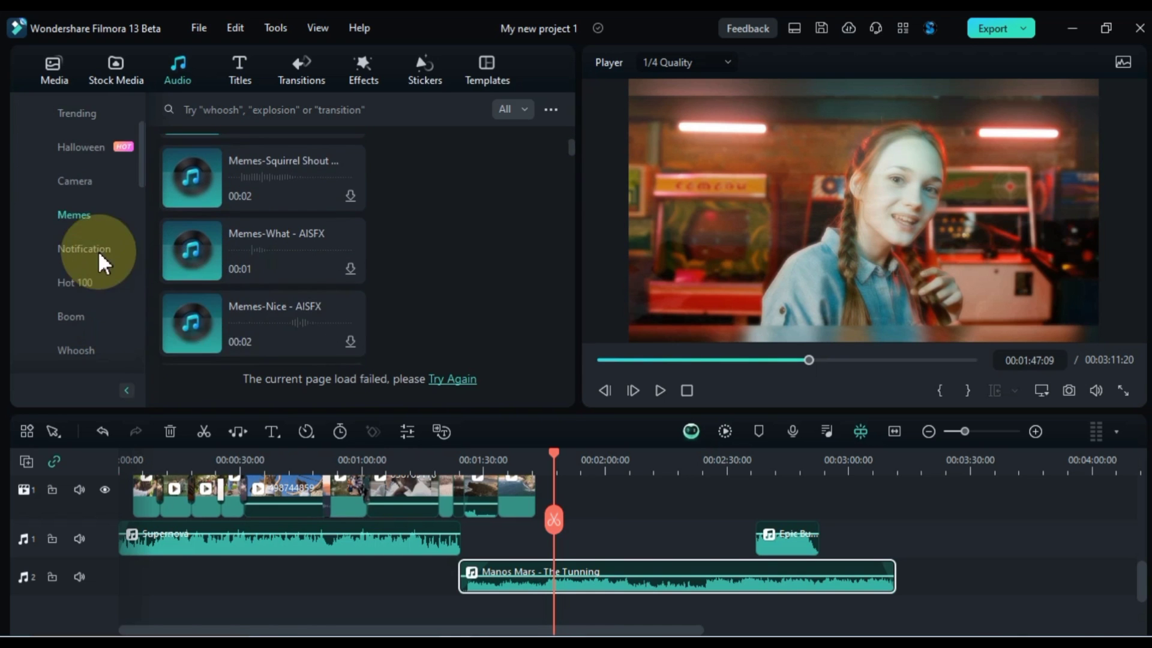
pyautogui.click(82, 288)
pyautogui.scroll(-3, 85, 294)
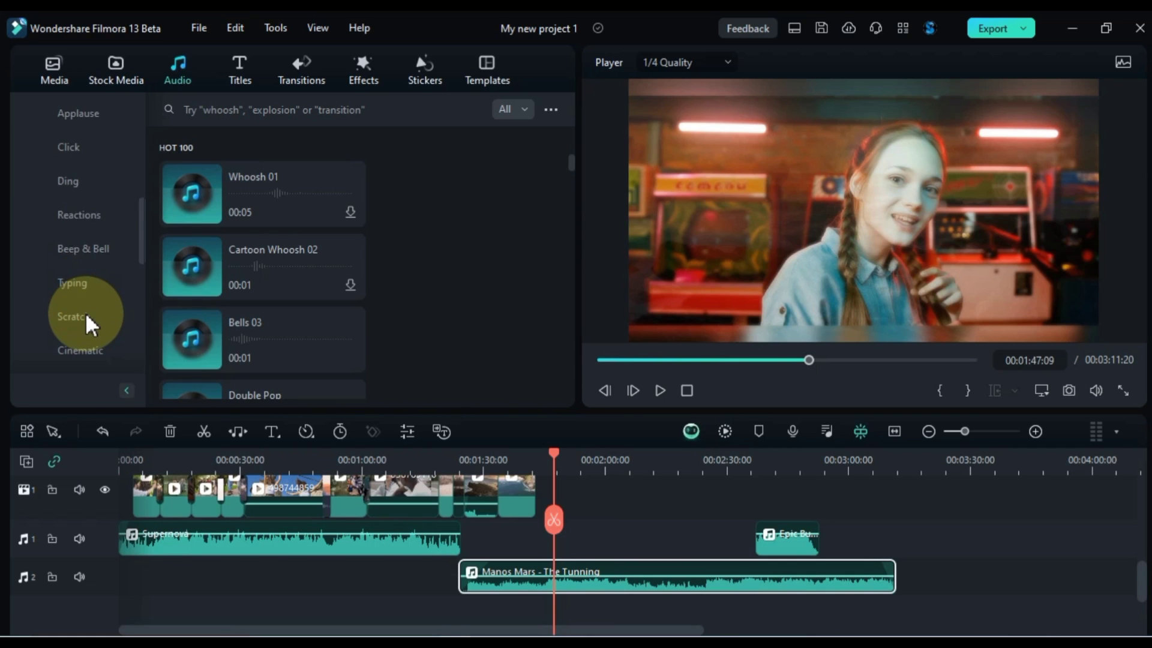
pyautogui.scroll(-3, 90, 324)
pyautogui.click(84, 318)
pyautogui.click(197, 273)
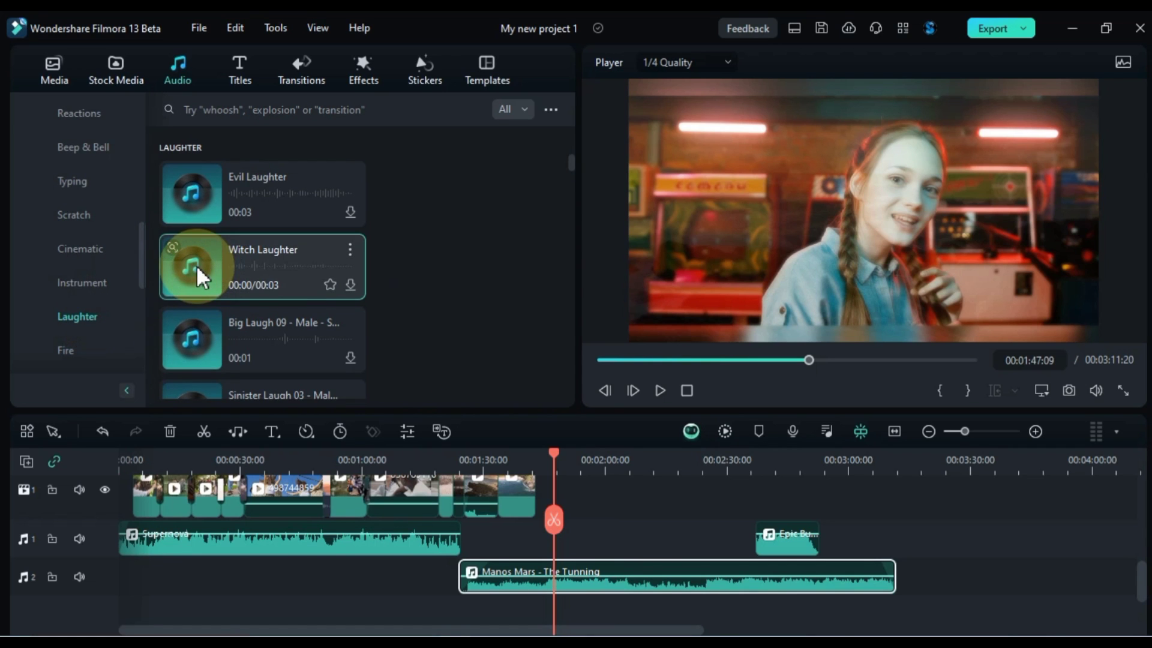
pyautogui.scroll(-5, 197, 279)
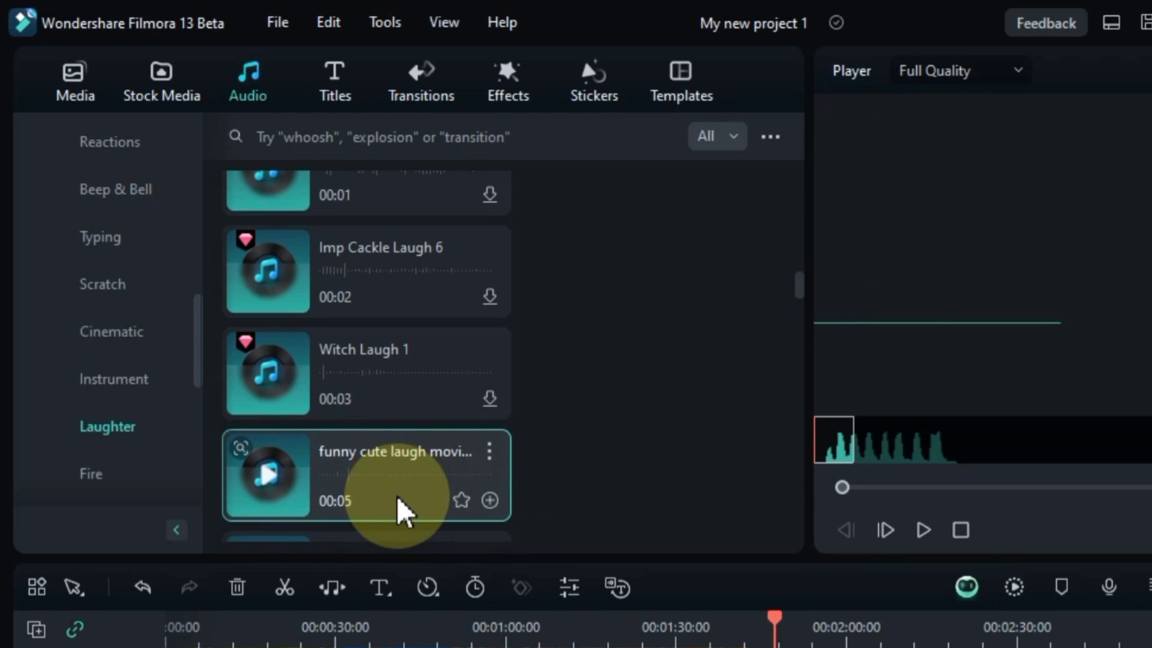
# Place the funny cute laugh clip on audio track 1, snapped to the playhead near 1:50, and play it back
pyautogui.moveTo(301, 489); pyautogui.dragTo(779, 514)
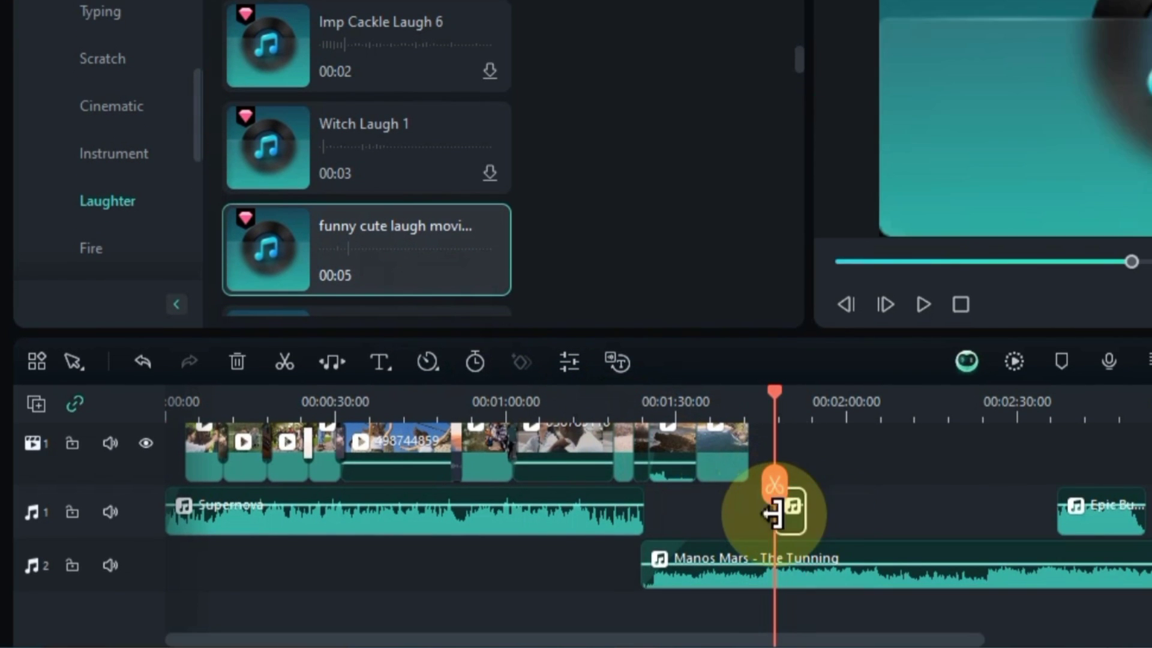
pyautogui.scroll(5, 808, 493)
pyautogui.scroll(-1, 780, 539)
pyautogui.moveTo(793, 576); pyautogui.dragTo(793, 576)
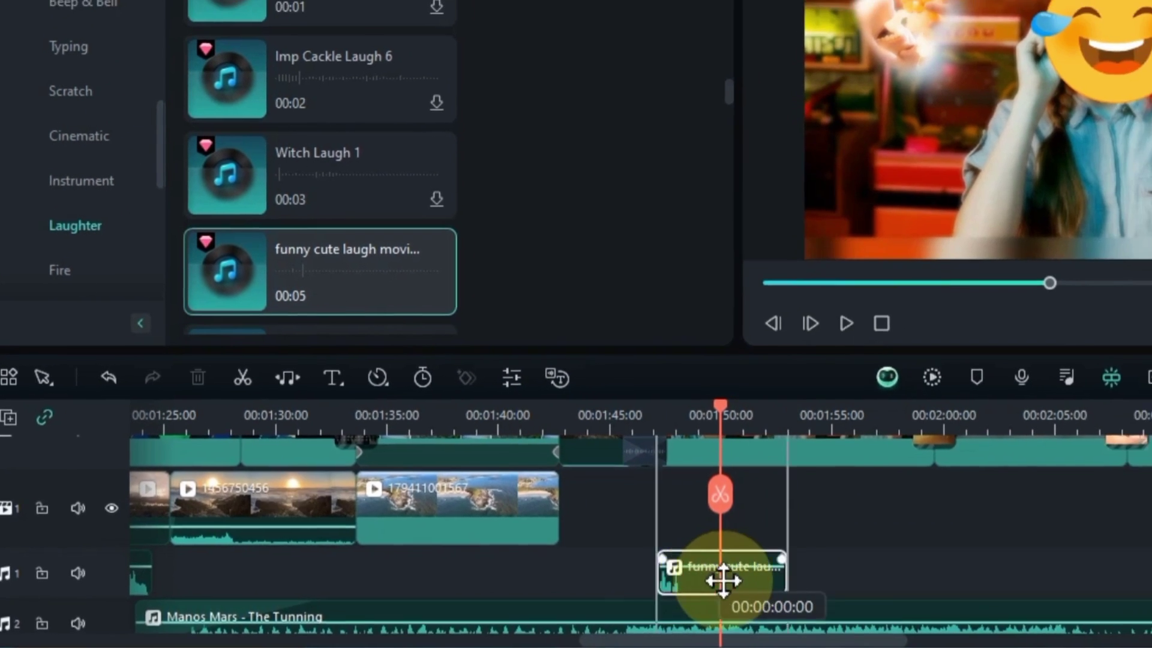
pyautogui.moveTo(723, 581); pyautogui.dragTo(754, 580)
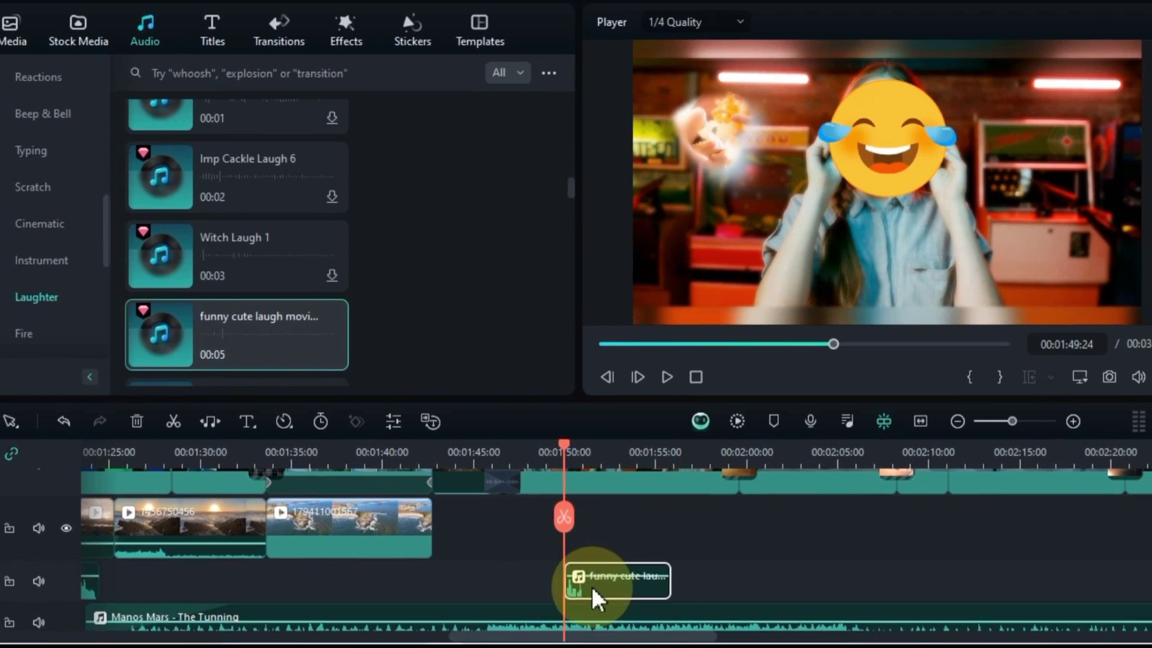
pyautogui.click(540, 459)
pyautogui.press('space')
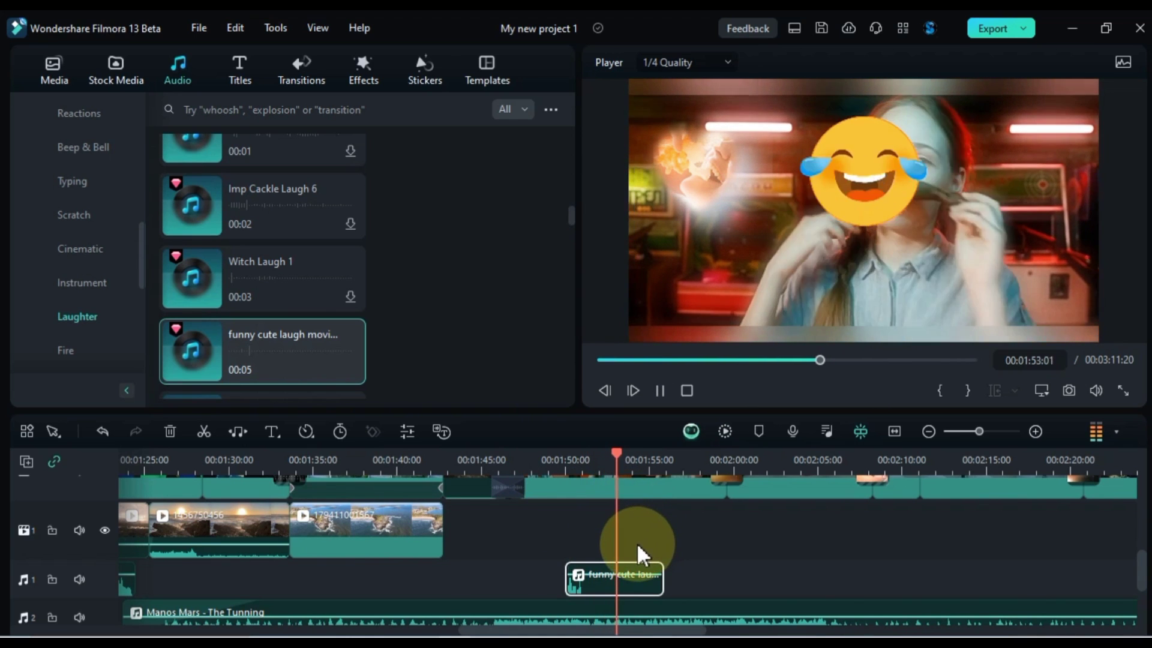
pyautogui.press('space')
pyautogui.scroll(3, 654, 555)
pyautogui.scroll(1, 662, 560)
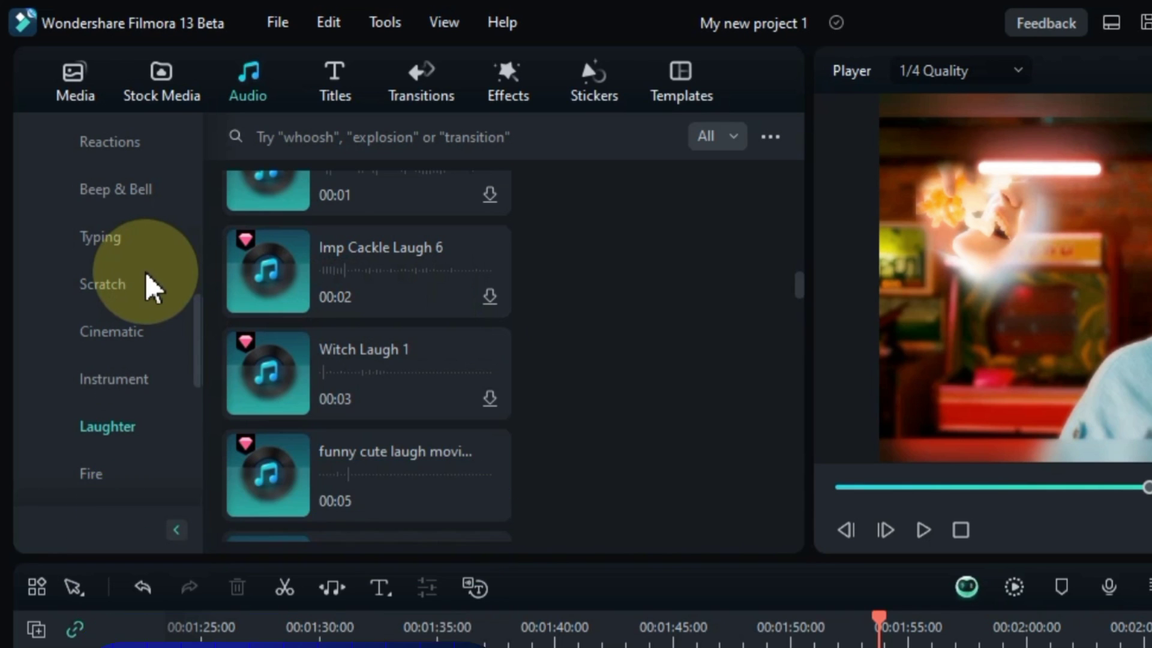
# Scroll to the top of the audio sidebar and open AI Music
pyautogui.scroll(8, 144, 275)
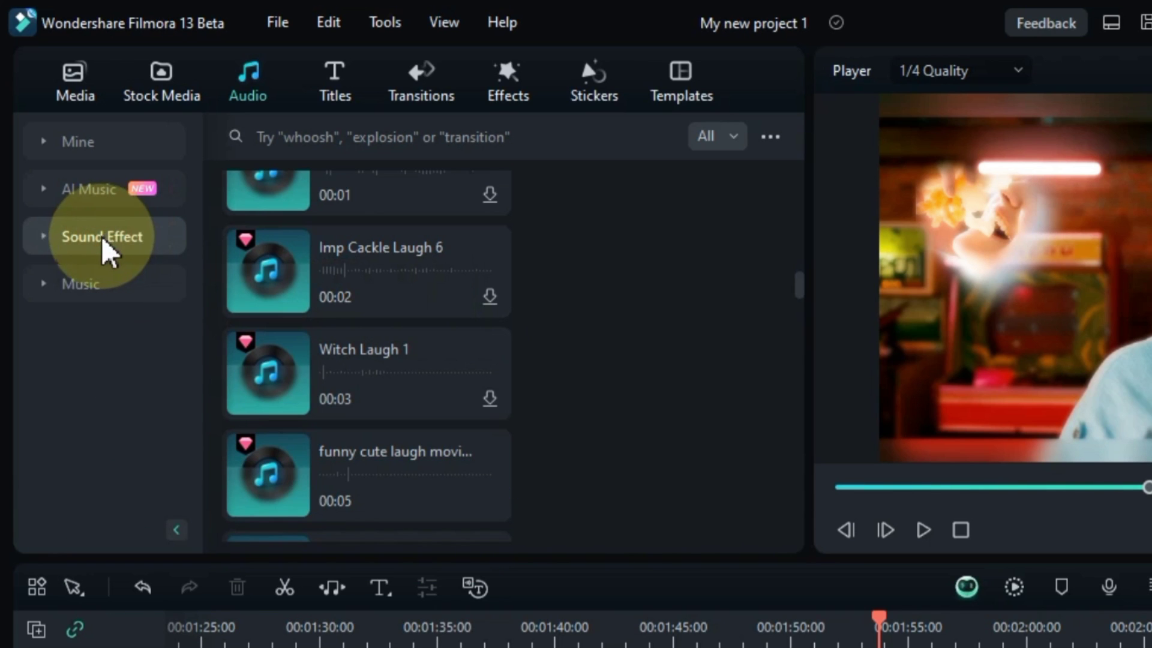
pyautogui.click(69, 191)
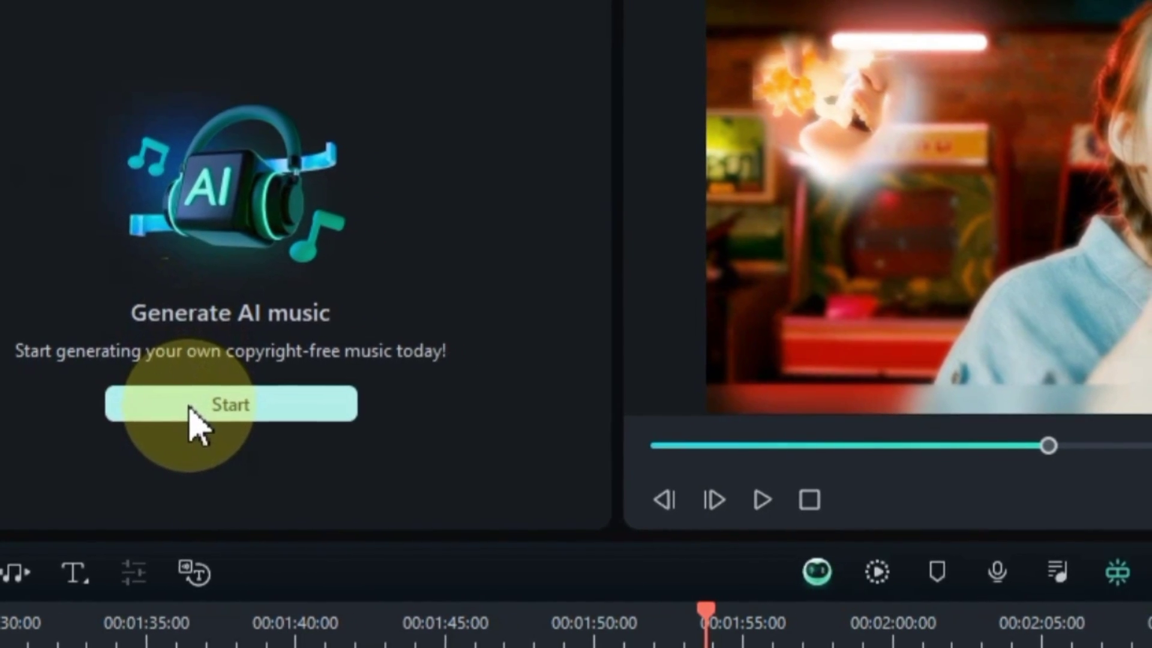
# Try the moods and settle on Hopeful, with 01:42 music duration and 2 generated tracks
pyautogui.click(206, 410)
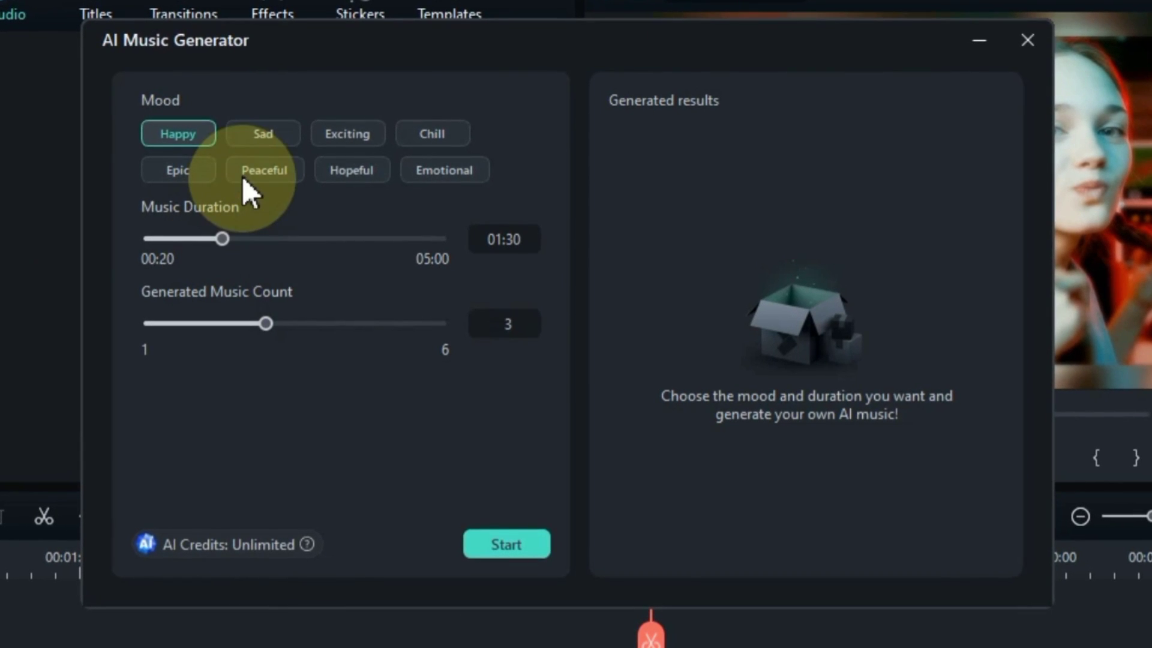
pyautogui.click(275, 145)
pyautogui.click(344, 145)
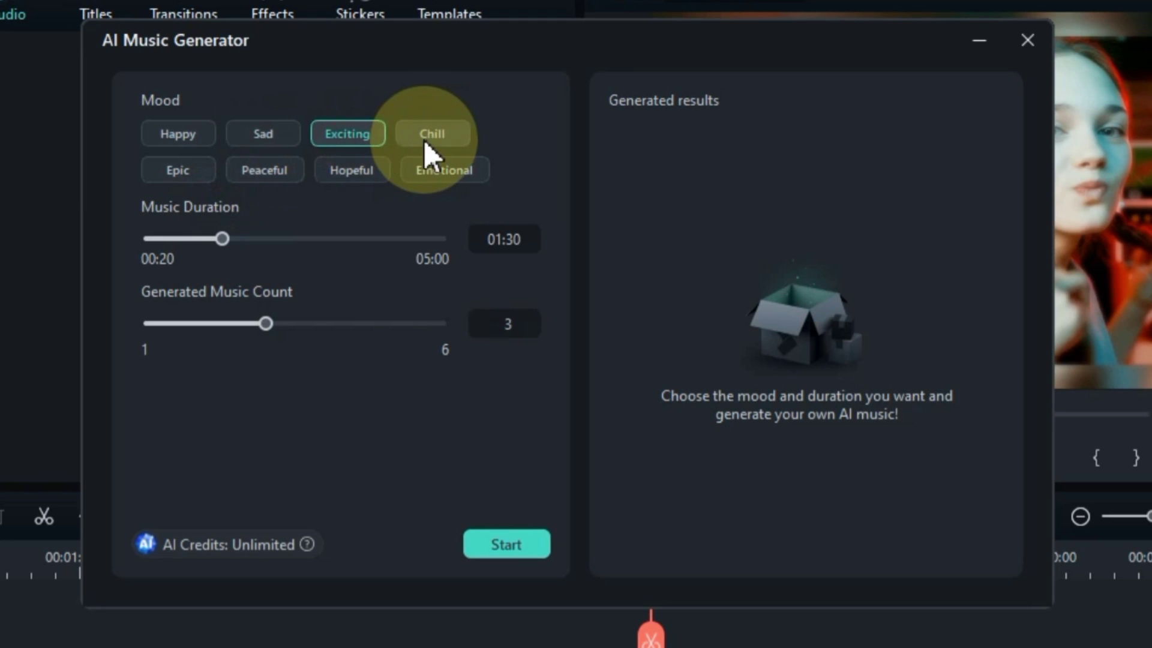
pyautogui.click(424, 139)
pyautogui.click(203, 171)
pyautogui.click(291, 171)
pyautogui.click(346, 172)
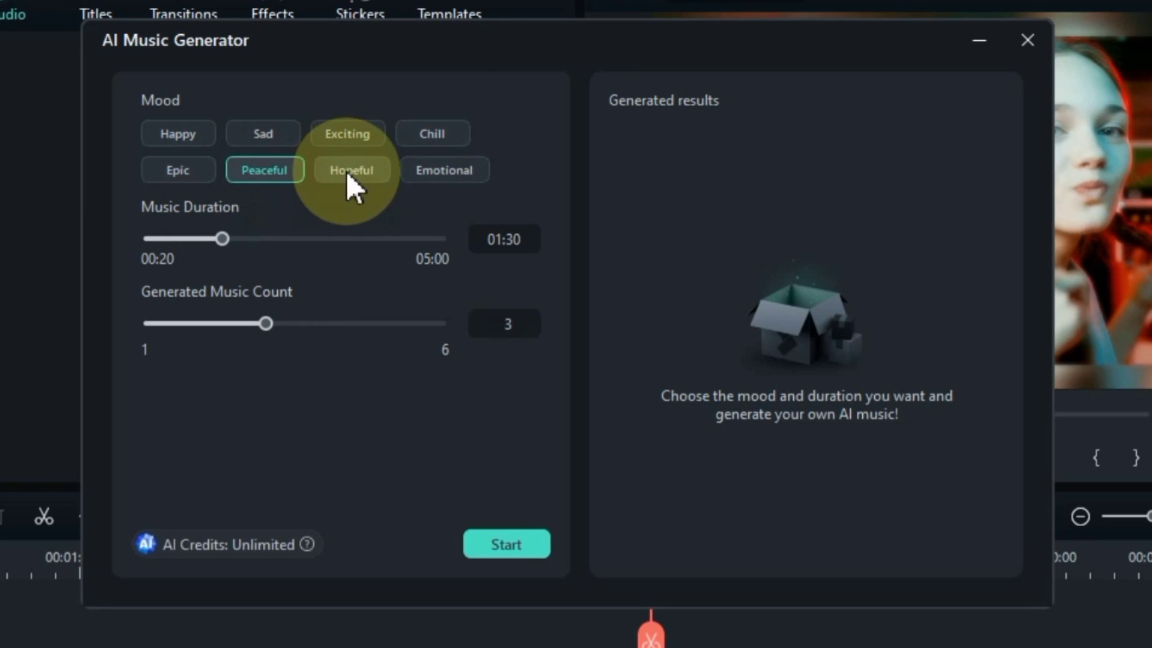
pyautogui.click(436, 172)
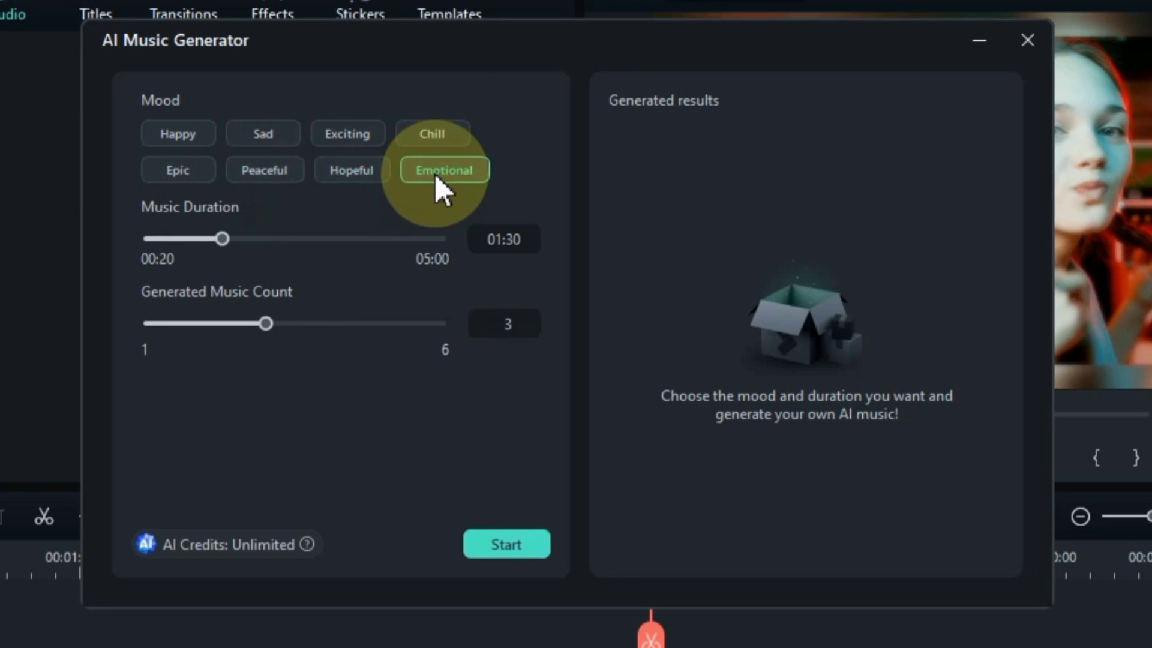
pyautogui.click(352, 171)
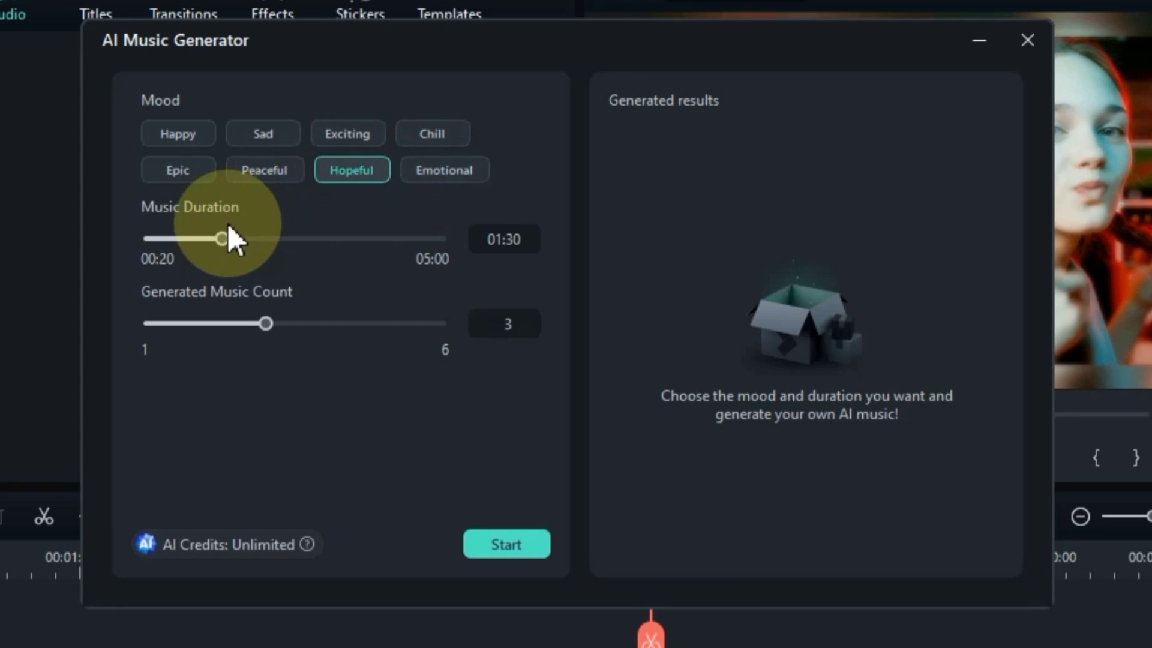
pyautogui.moveTo(223, 238)
pyautogui.mouseDown()
pyautogui.moveTo(155, 239)
pyautogui.moveTo(449, 245)
pyautogui.moveTo(236, 249)
pyautogui.mouseUp()
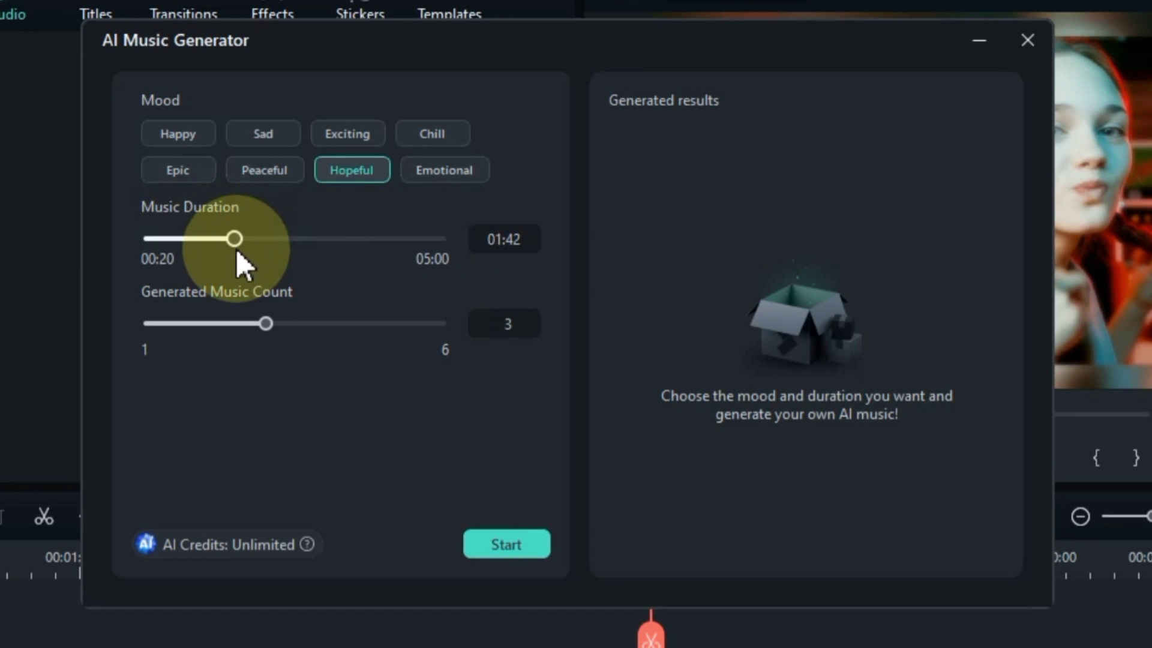
pyautogui.moveTo(267, 323); pyautogui.dragTo(185, 337)
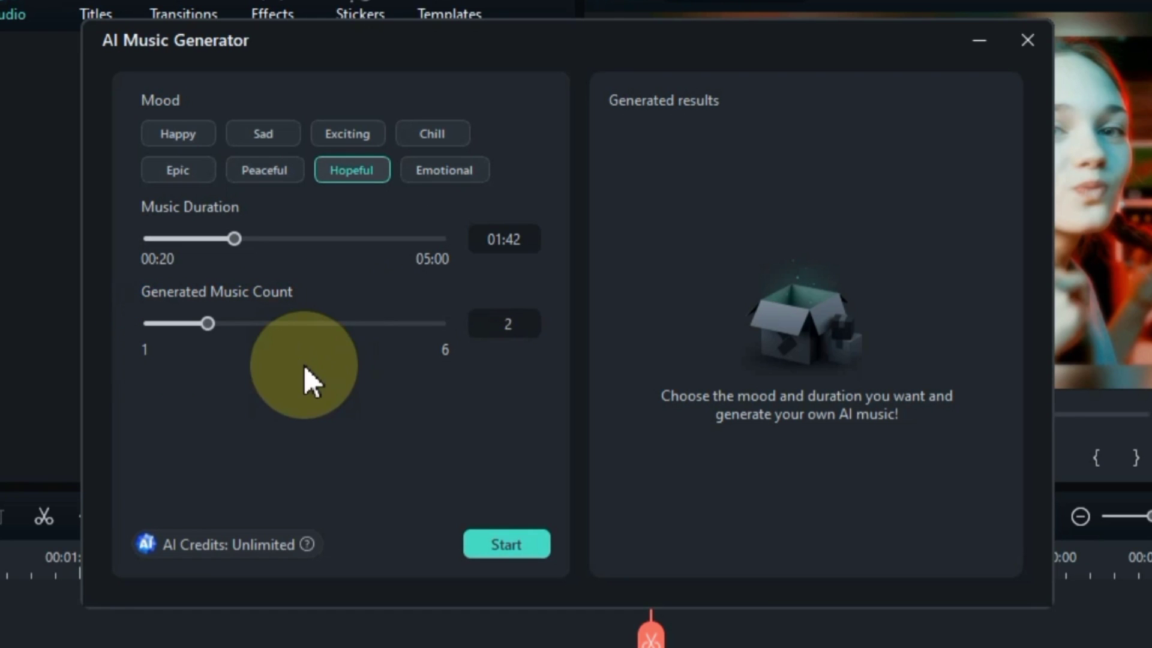
# Generate the Hopeful tracks, preview Hopeful_001 and Hopeful_002, and download Hopeful_001
pyautogui.click(486, 544)
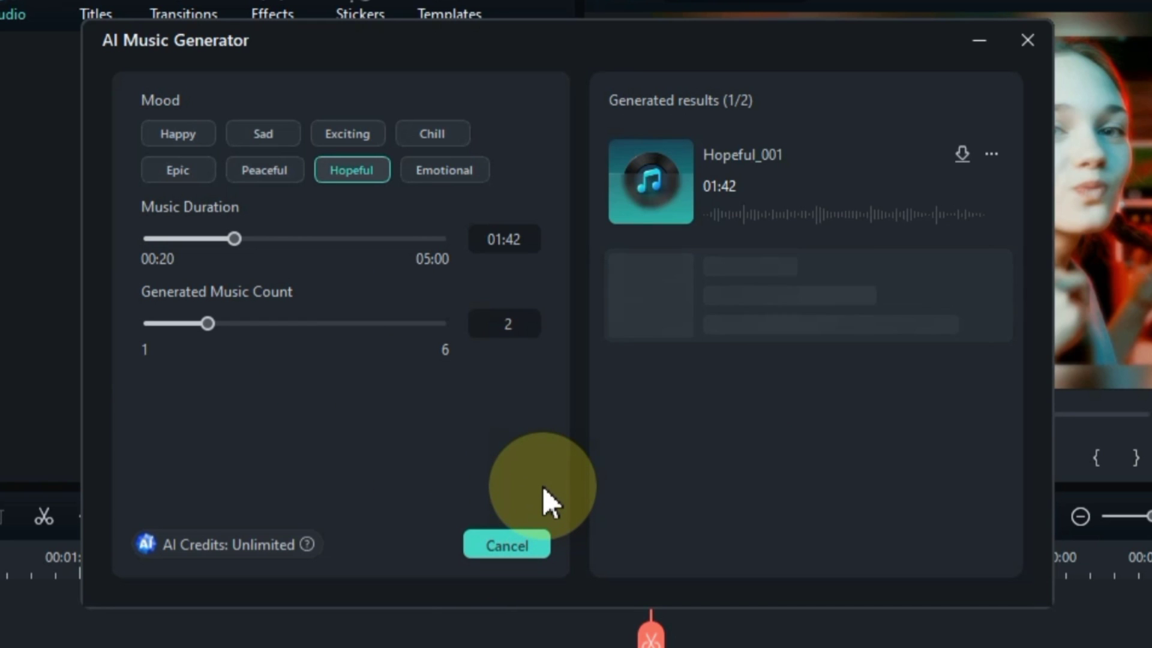
pyautogui.moveTo(693, 302)
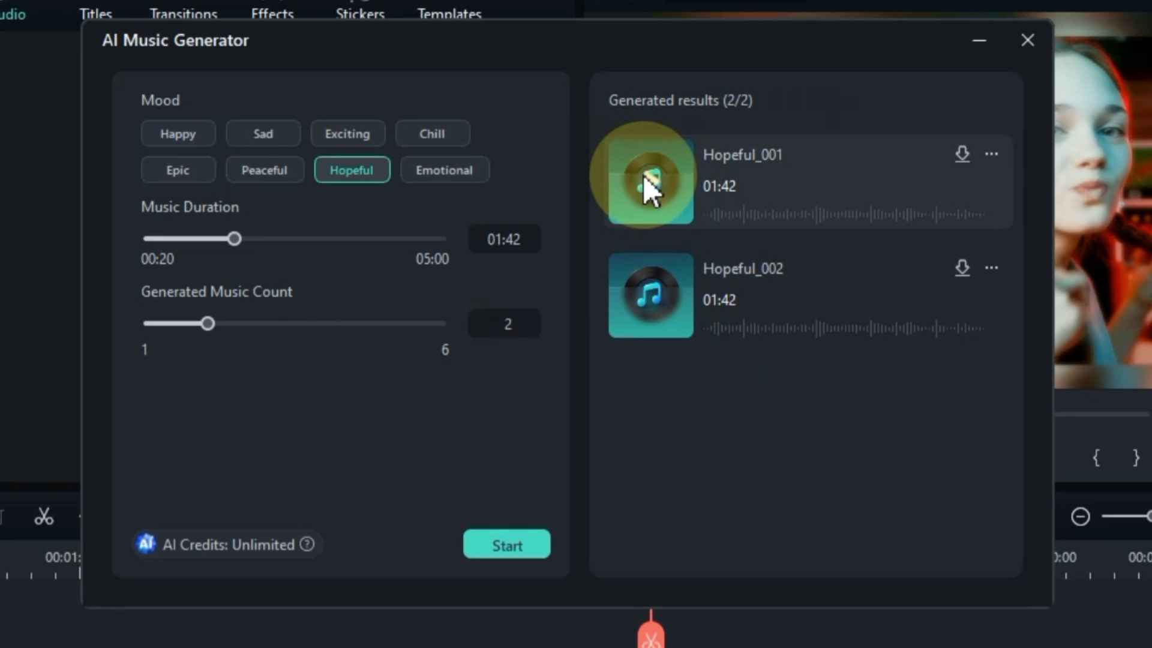
pyautogui.click(643, 175)
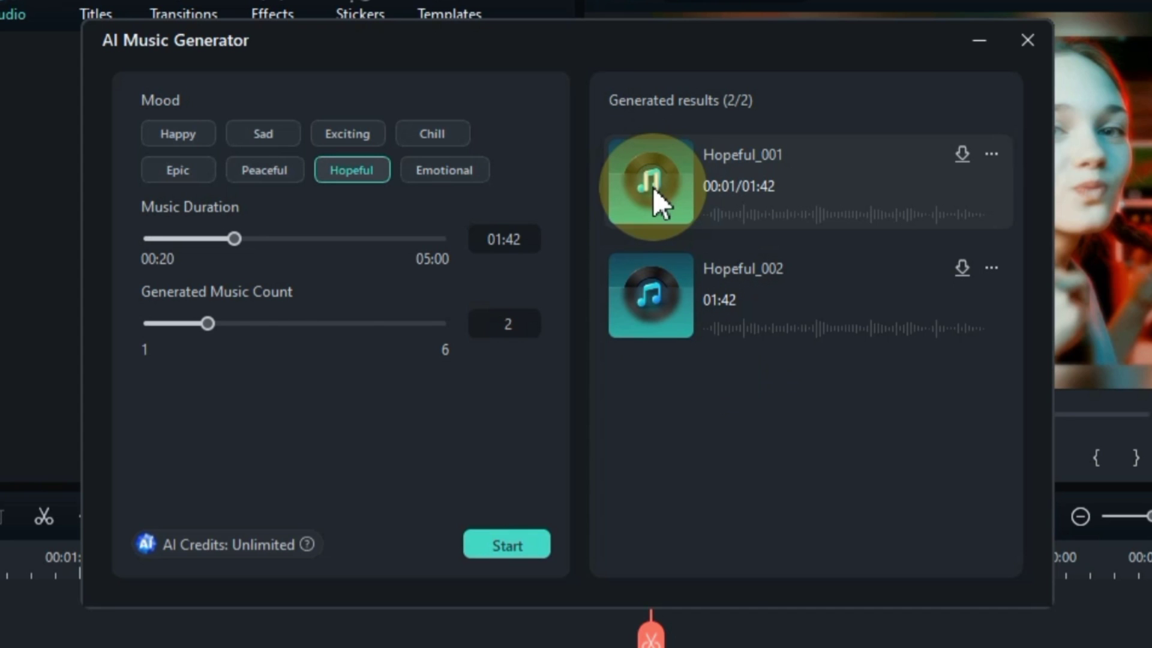
pyautogui.click(873, 215)
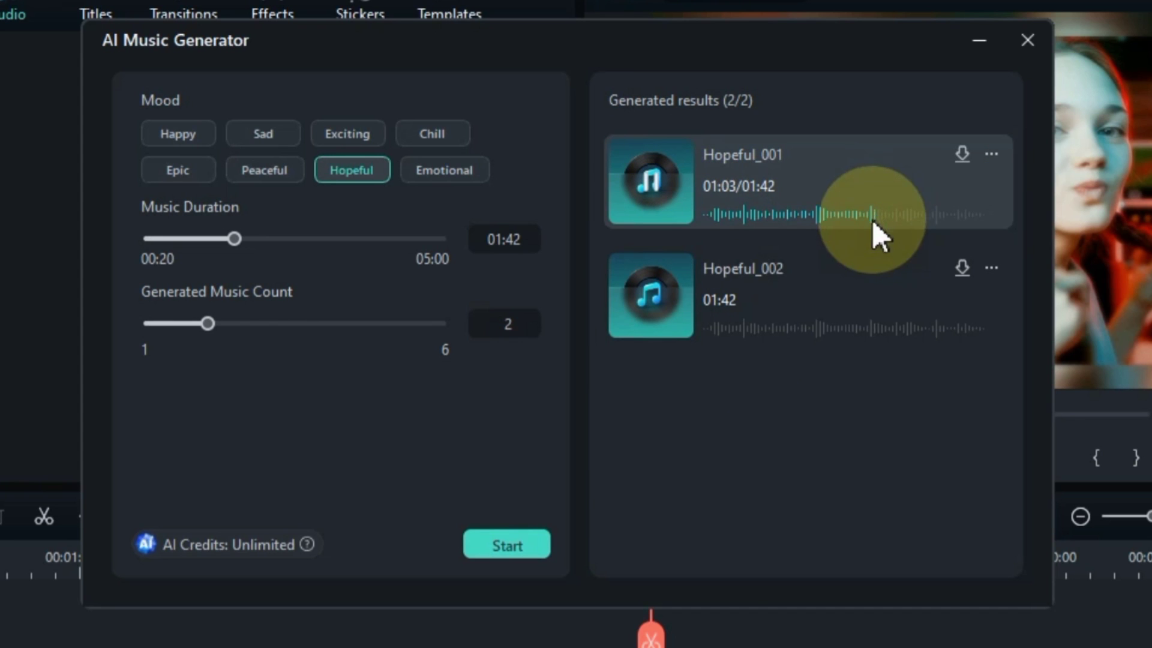
pyautogui.click(651, 296)
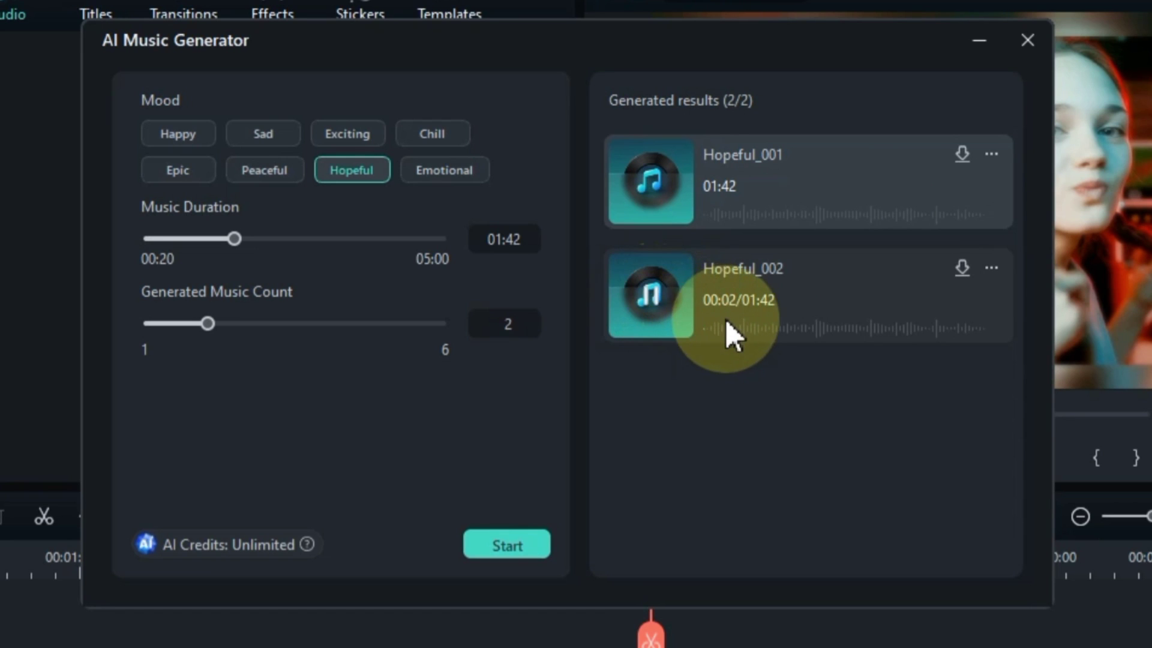
pyautogui.click(742, 329)
pyautogui.click(805, 330)
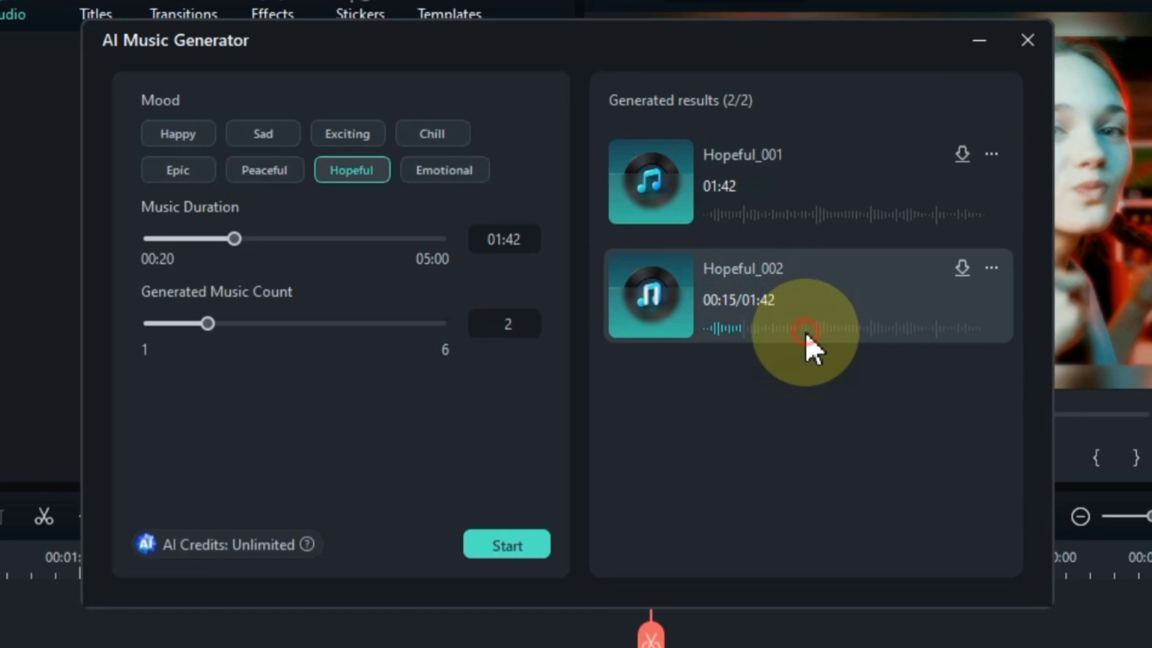
pyautogui.click(651, 298)
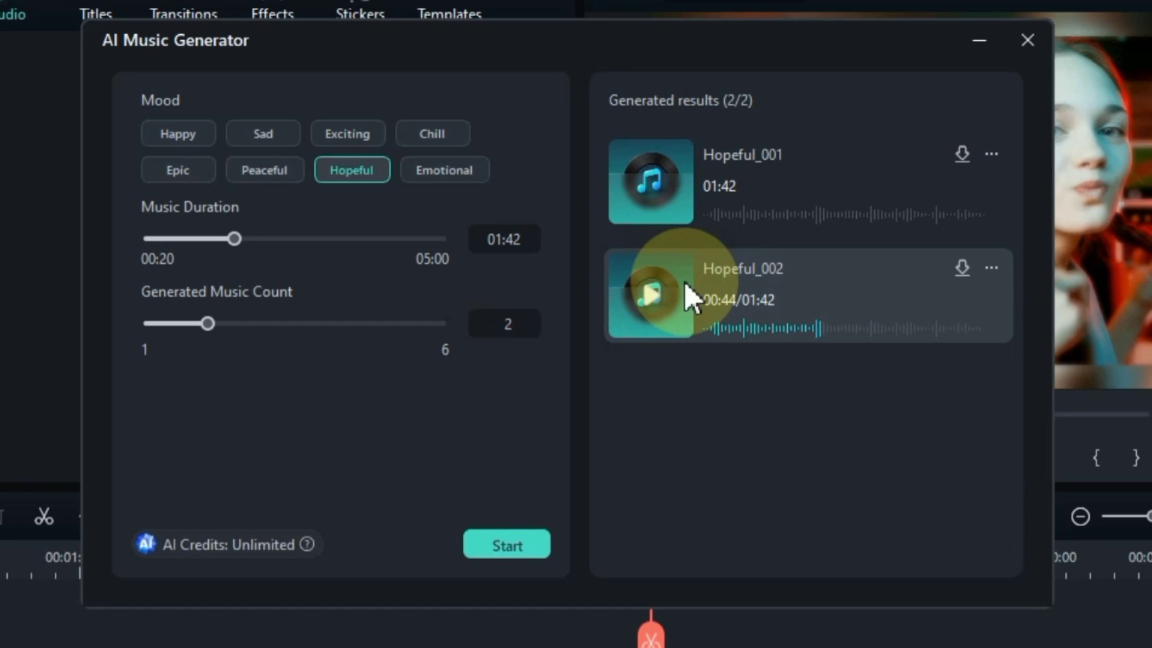
pyautogui.click(962, 156)
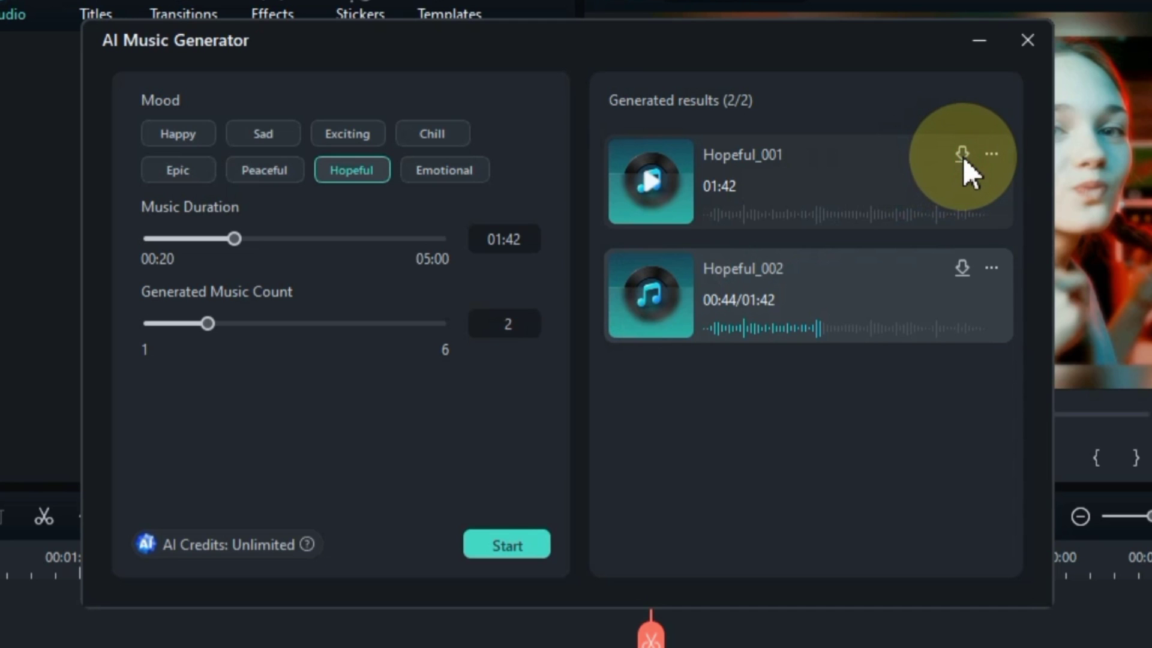
pyautogui.click(962, 157)
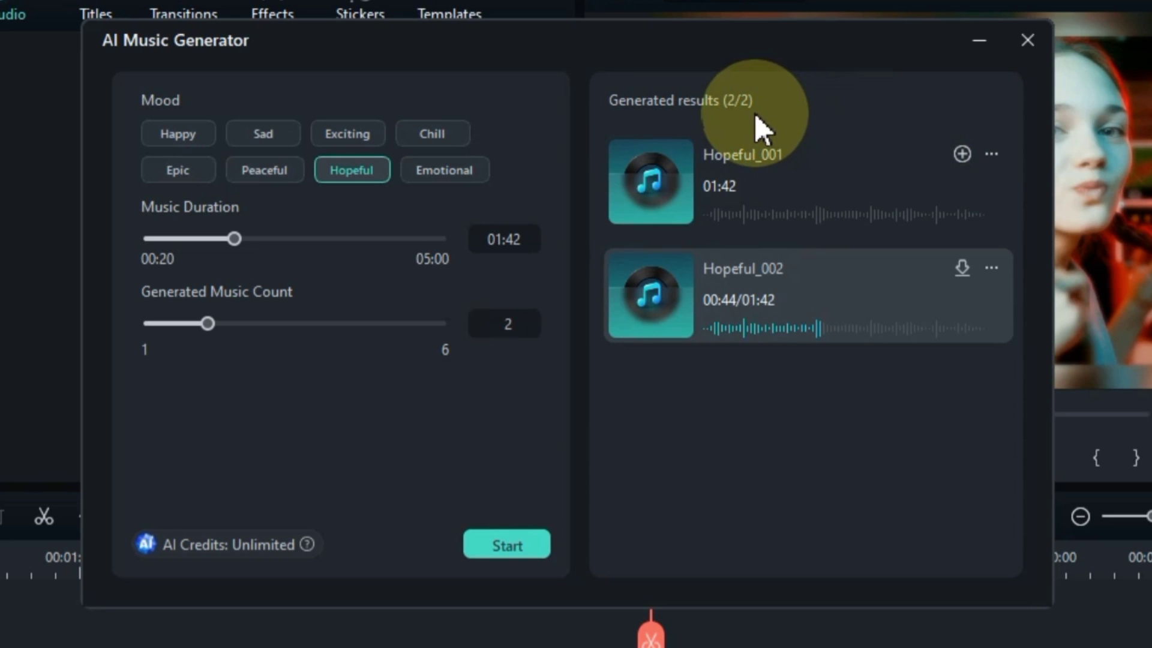
# Add Hopeful_001 to the timeline and trim Manos Mars to end at the playhead near 1:58
pyautogui.click(962, 154)
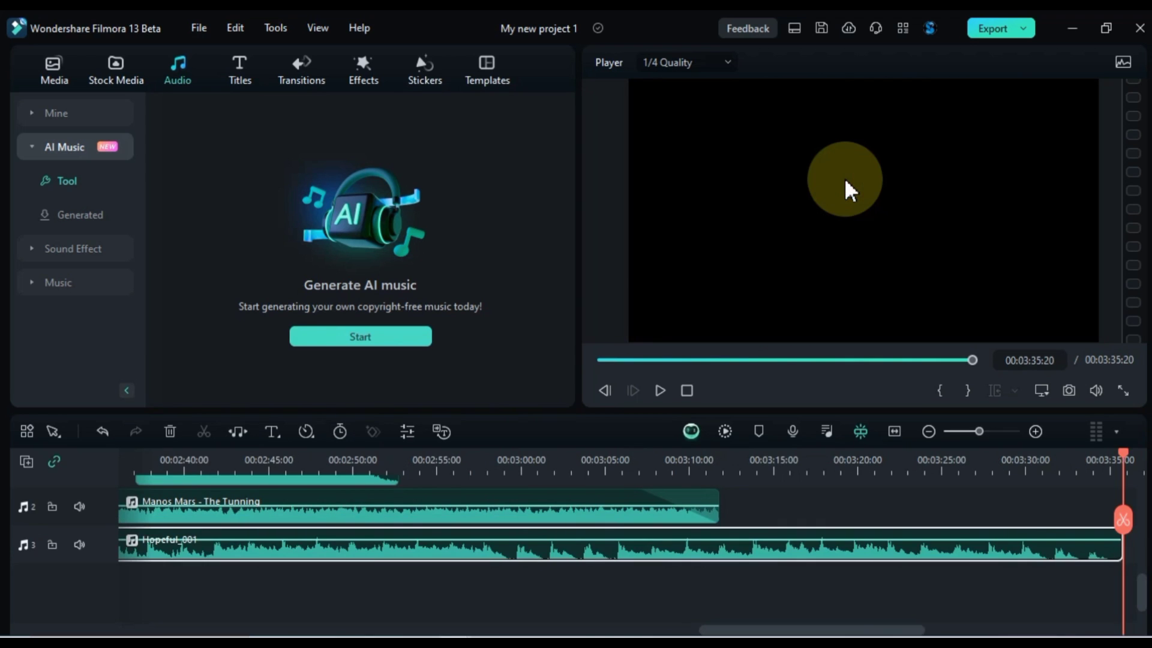
pyautogui.click(894, 432)
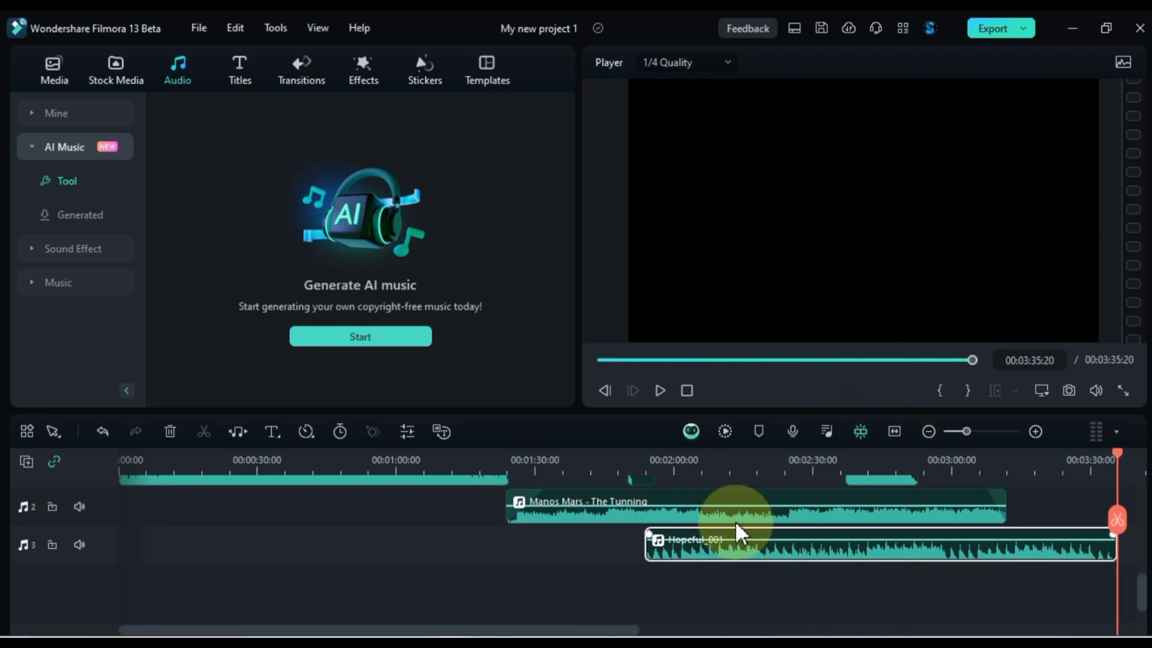
pyautogui.click(665, 462)
pyautogui.press('space')
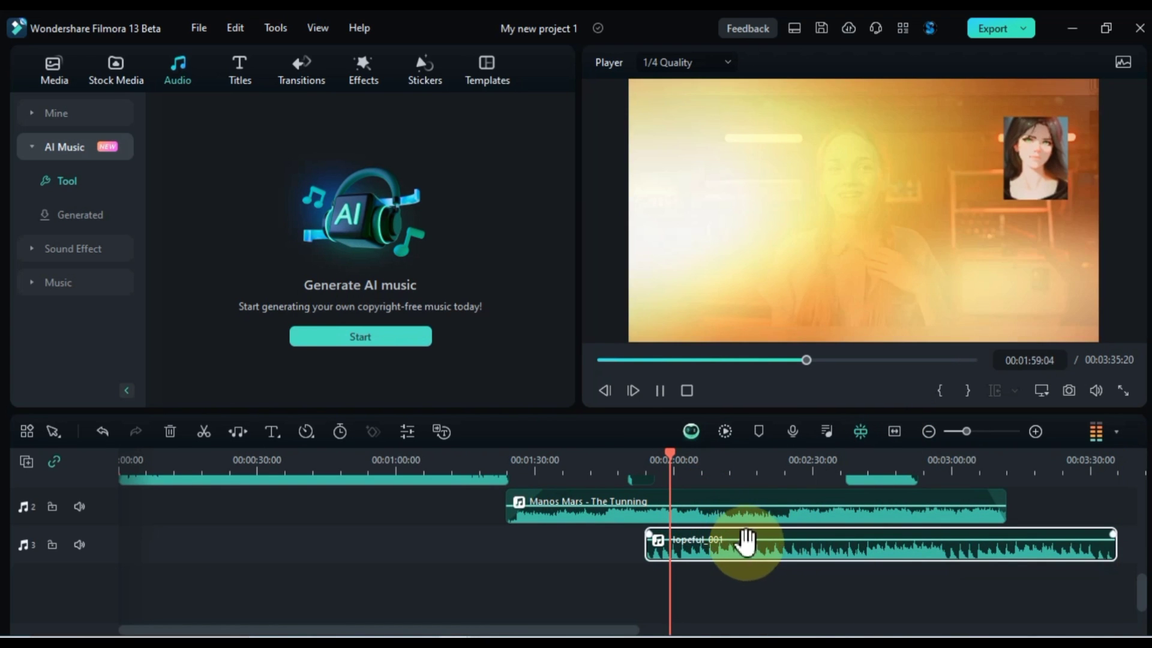
pyautogui.click(870, 510)
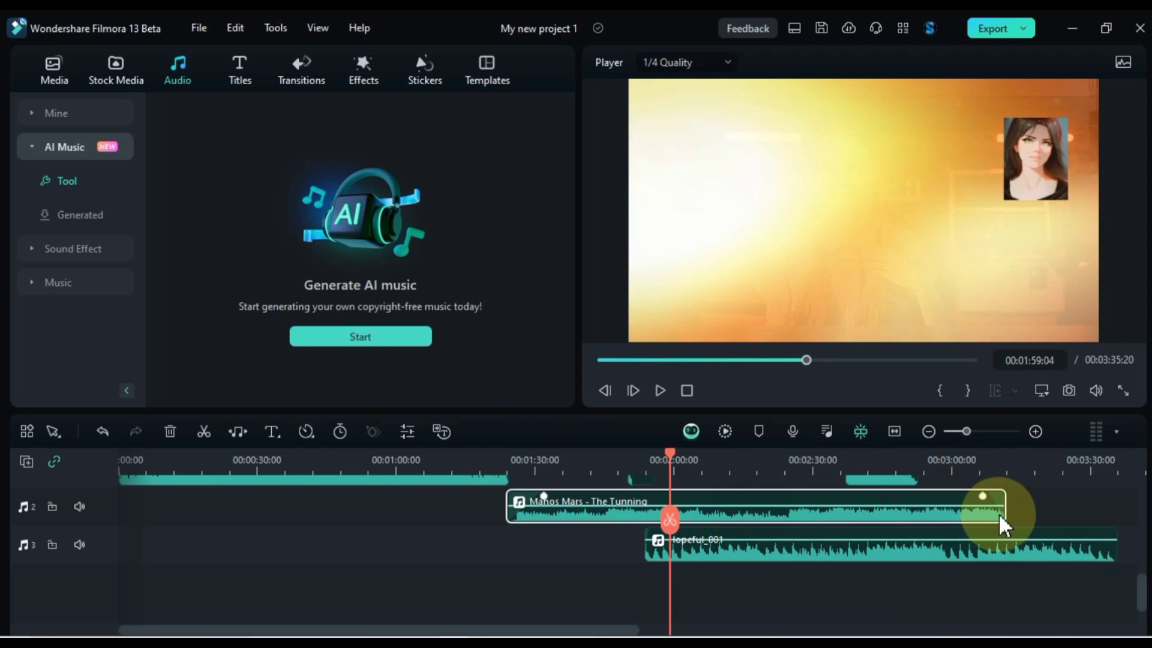
pyautogui.moveTo(1003, 507); pyautogui.dragTo(670, 507)
# Move Hopeful_001 onto track 2 after Manos Mars, trim it to end at 3:11:20, and fade it out
pyautogui.moveTo(708, 560); pyautogui.dragTo(768, 531)
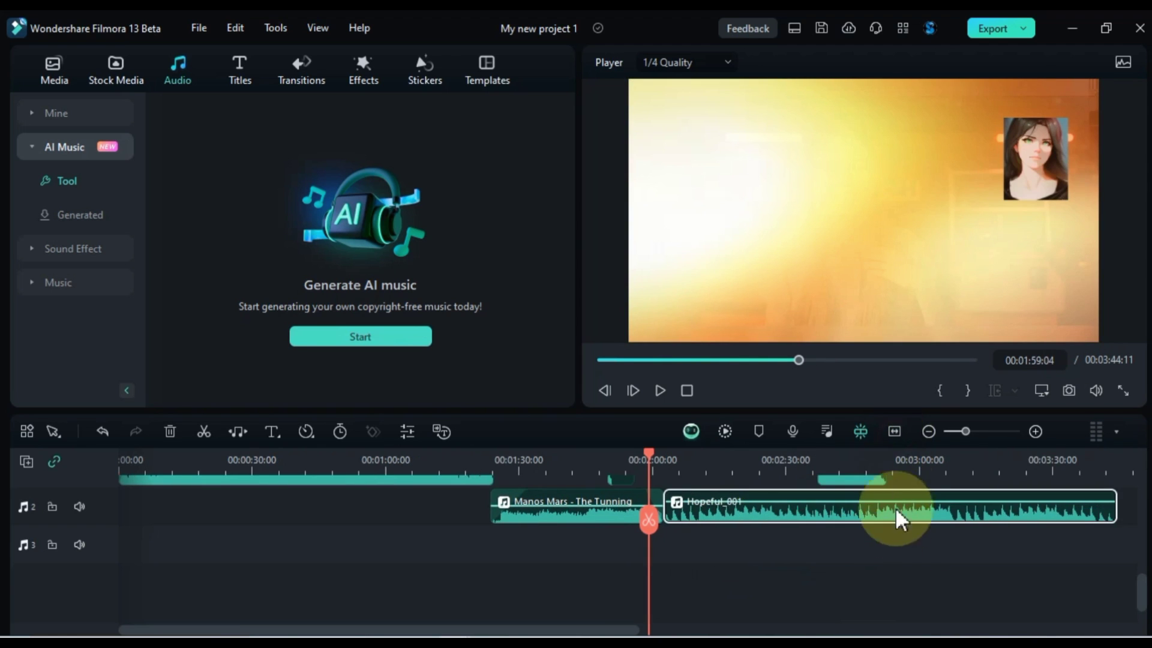
pyautogui.scroll(3, 911, 528)
pyautogui.click(968, 465)
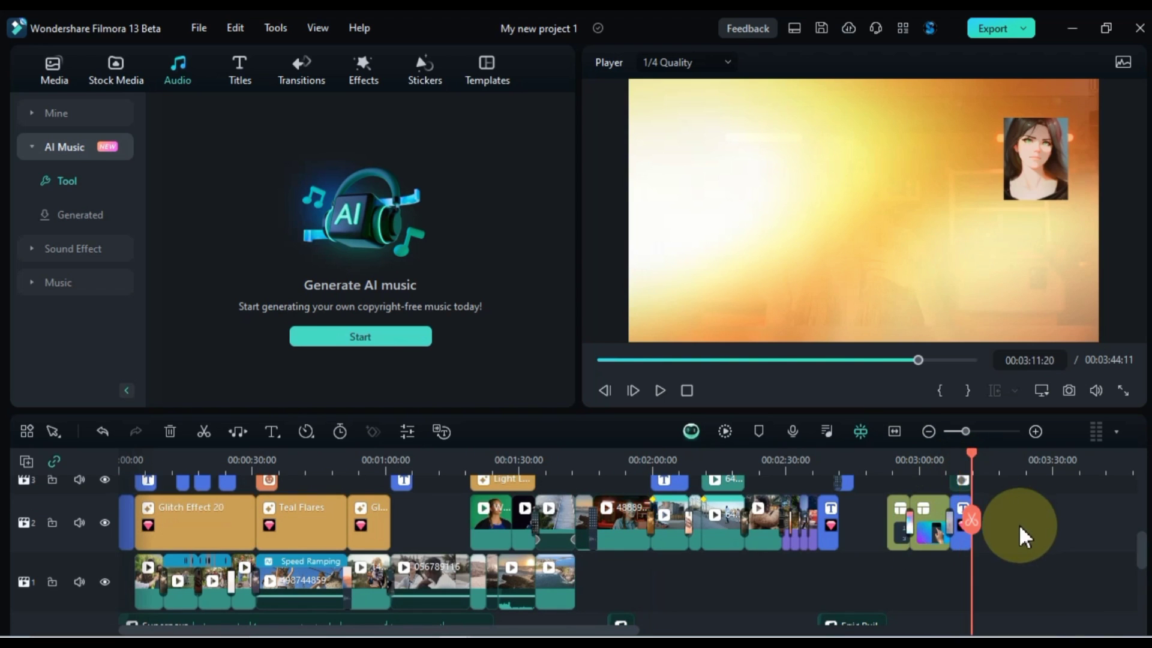
pyautogui.scroll(-3, 1021, 534)
pyautogui.click(1014, 555)
pyautogui.moveTo(1095, 523); pyautogui.dragTo(866, 503)
pyautogui.click(845, 417)
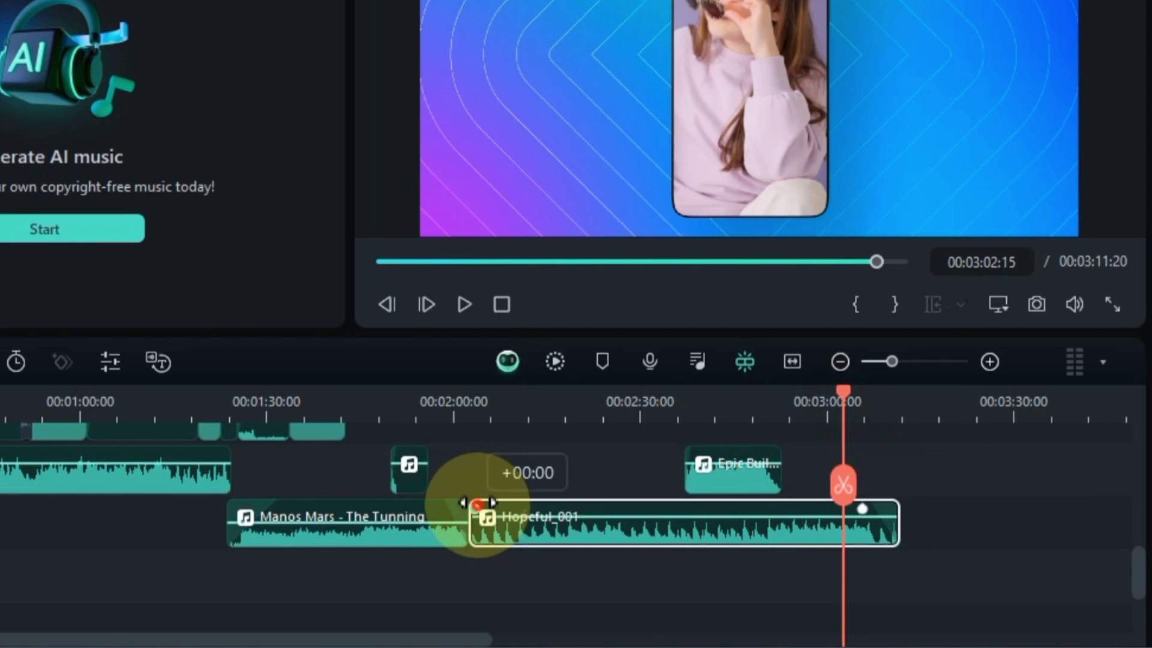
pyautogui.click(646, 404)
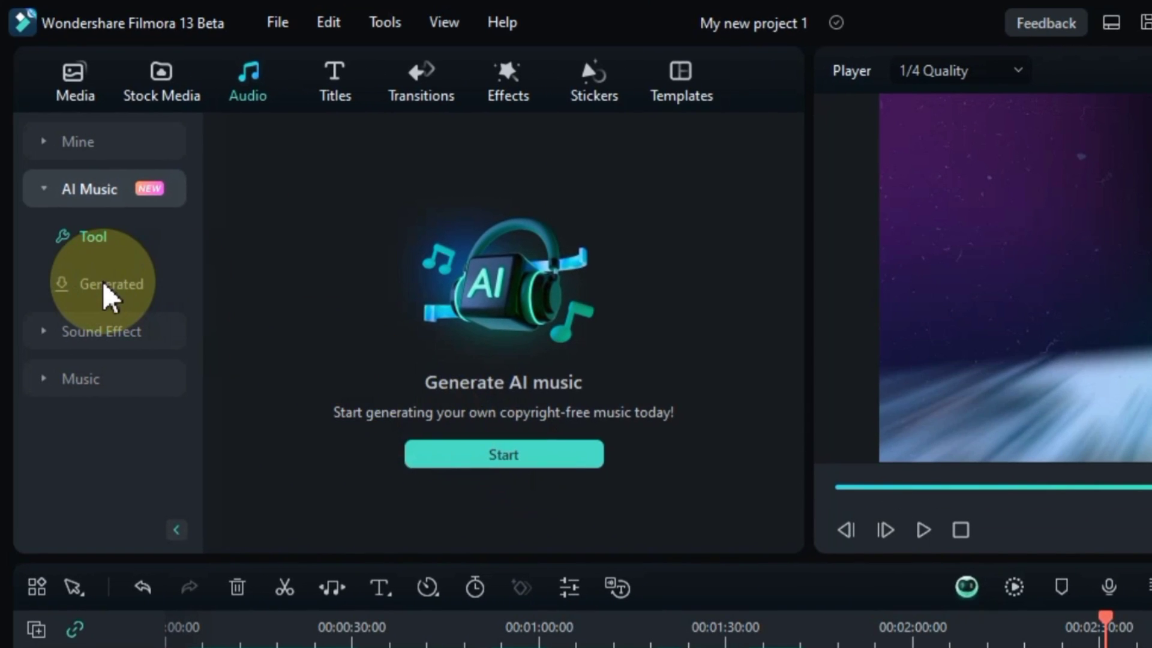
# Open AI Music > Generated and preview Hopeful_001, skipping ahead to about 1:19 before pausing
pyautogui.click(105, 287)
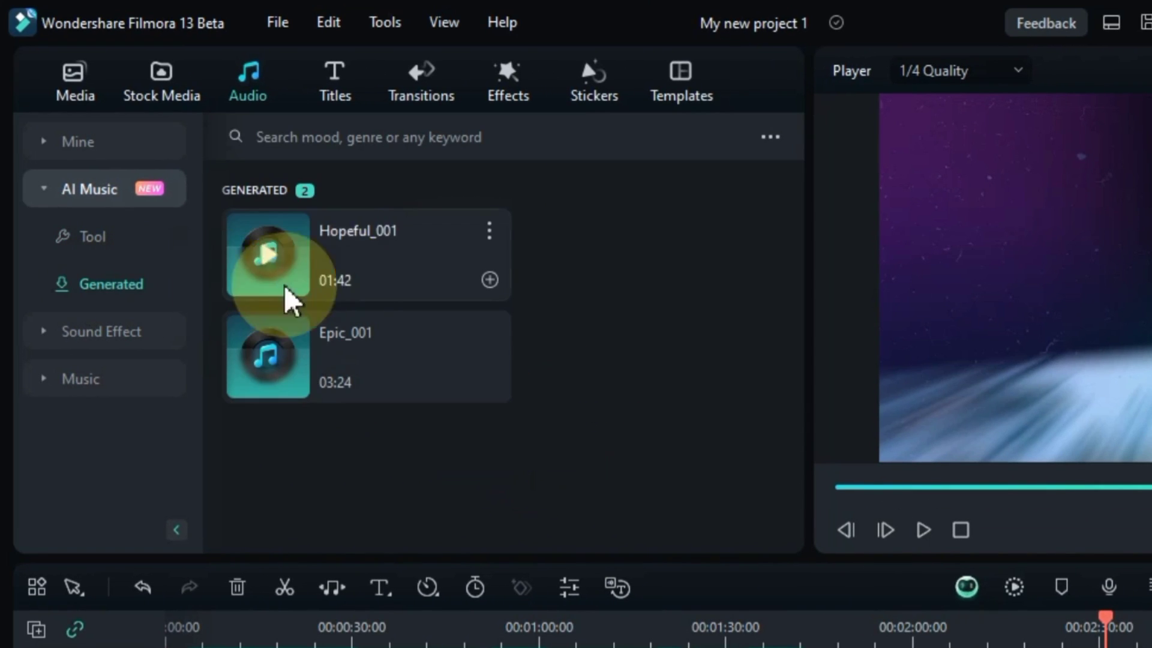
pyautogui.click(267, 261)
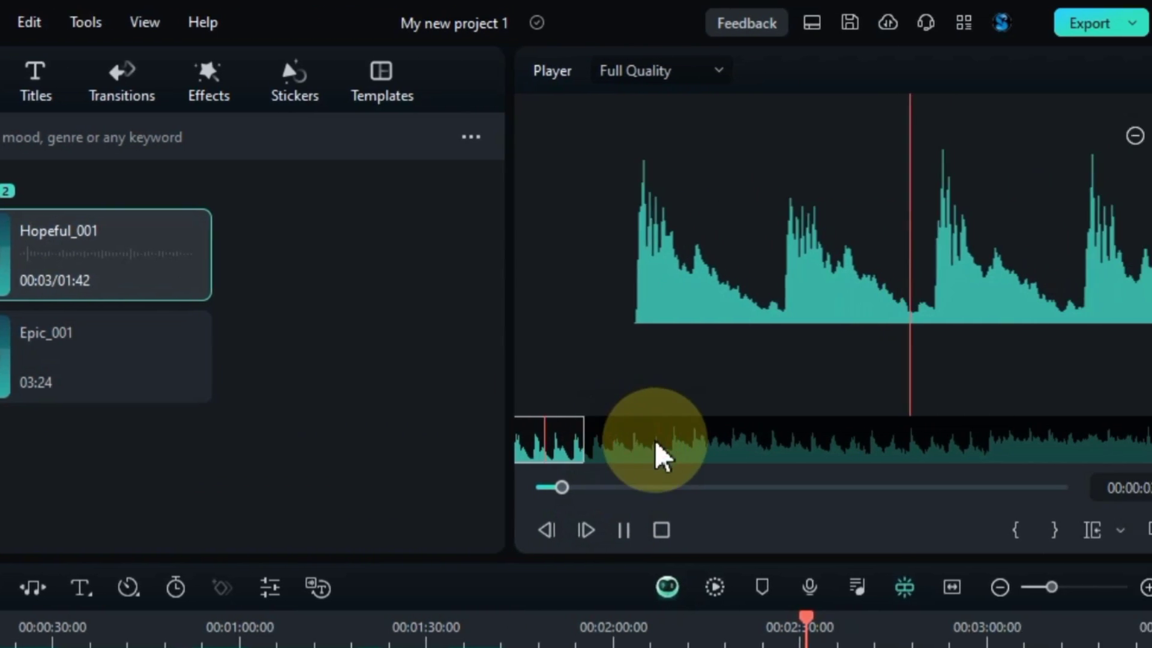
pyautogui.moveTo(657, 455); pyautogui.dragTo(1134, 447)
pyautogui.click(627, 528)
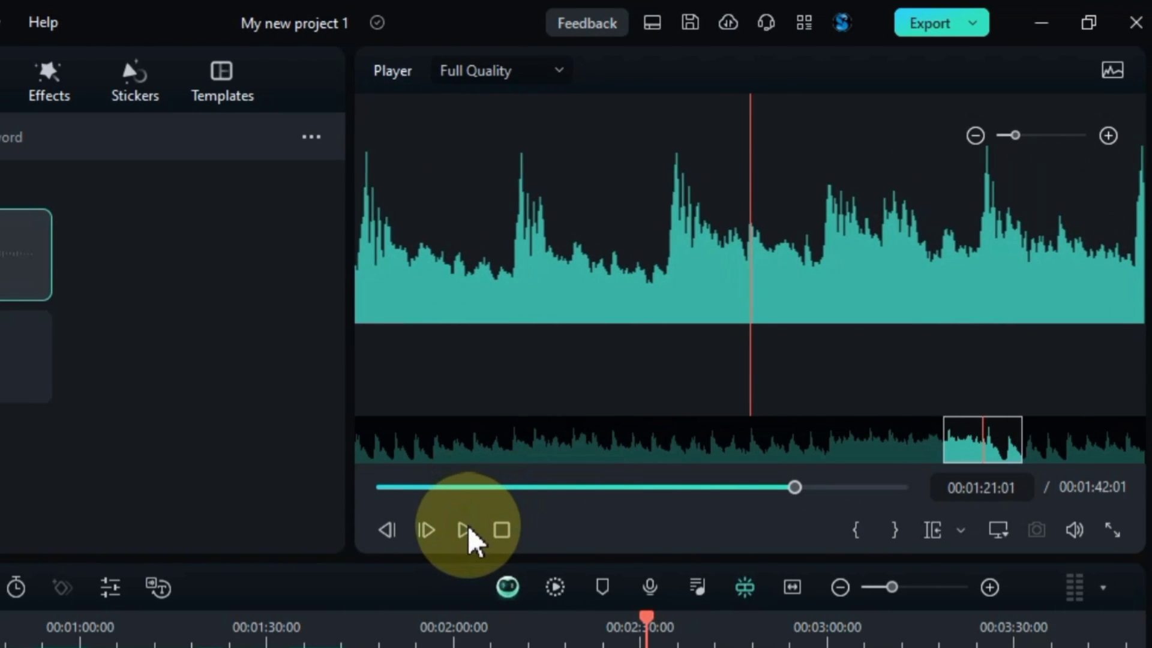